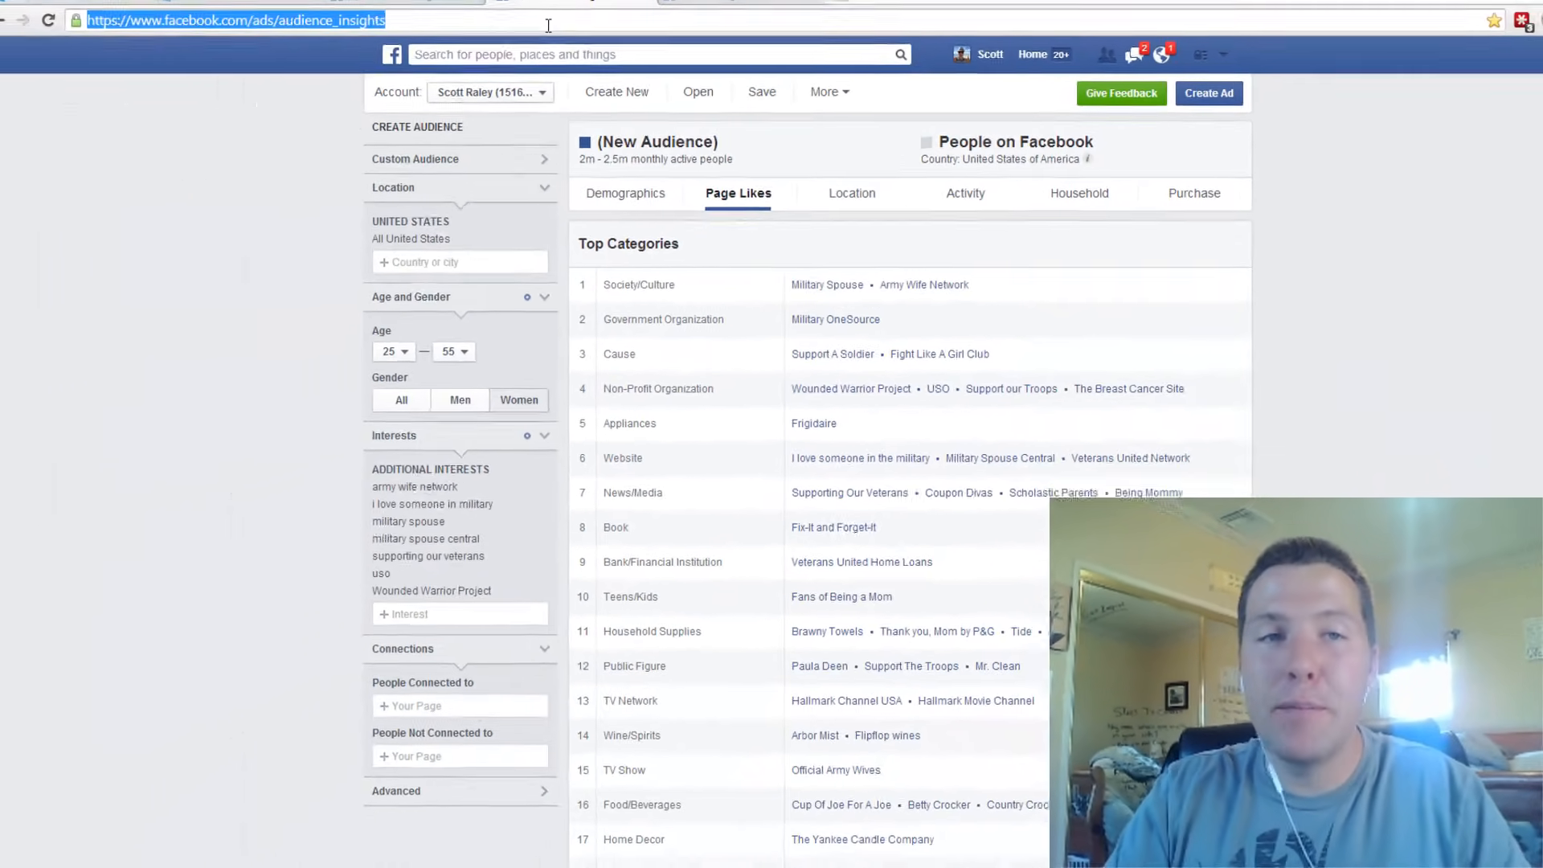
key("alt+Tab")
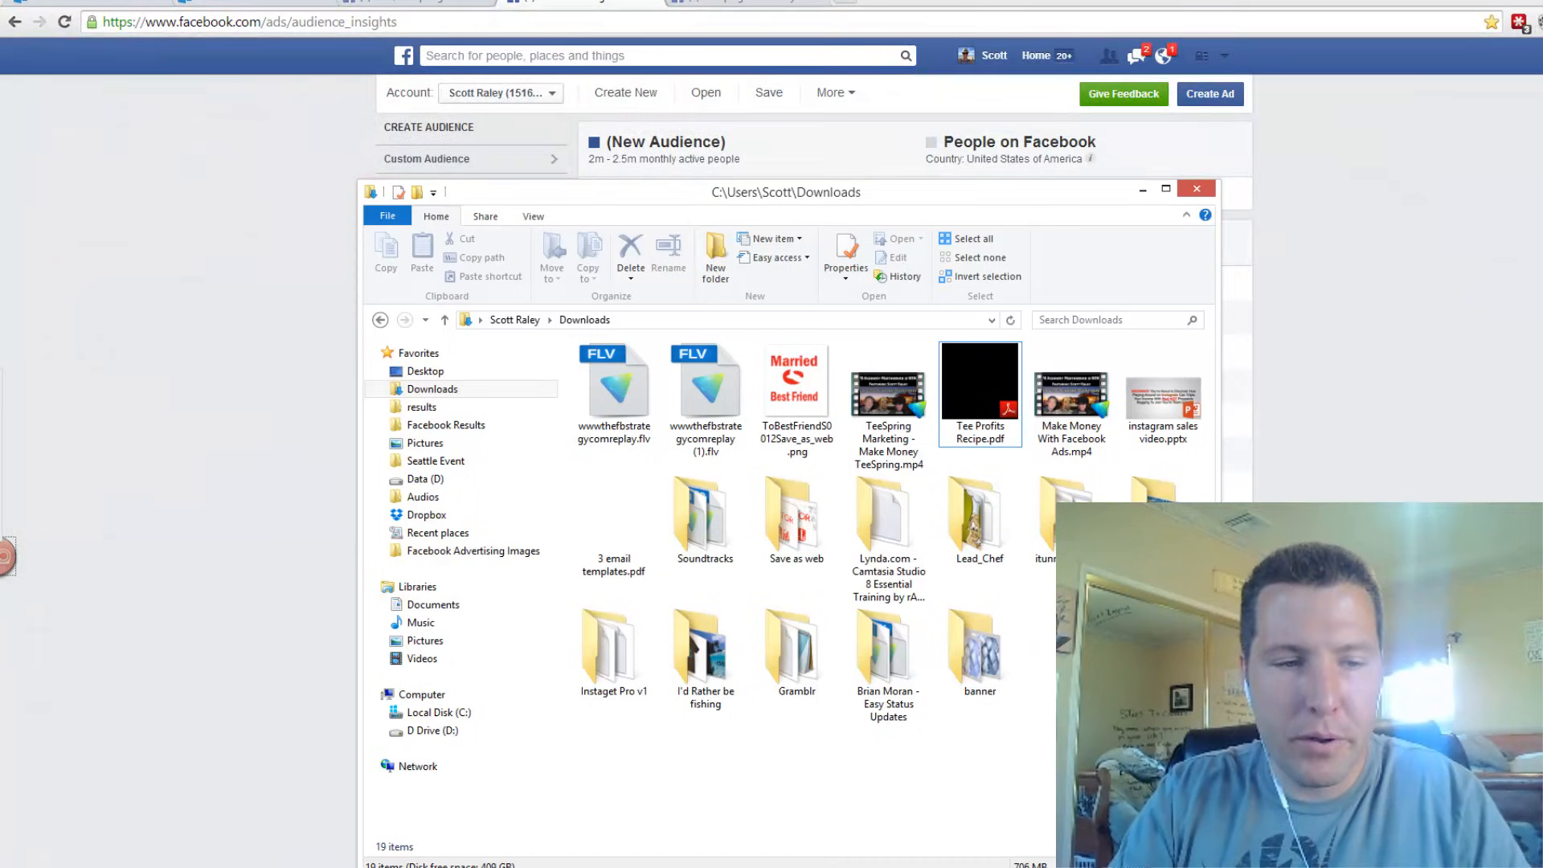
key("super")
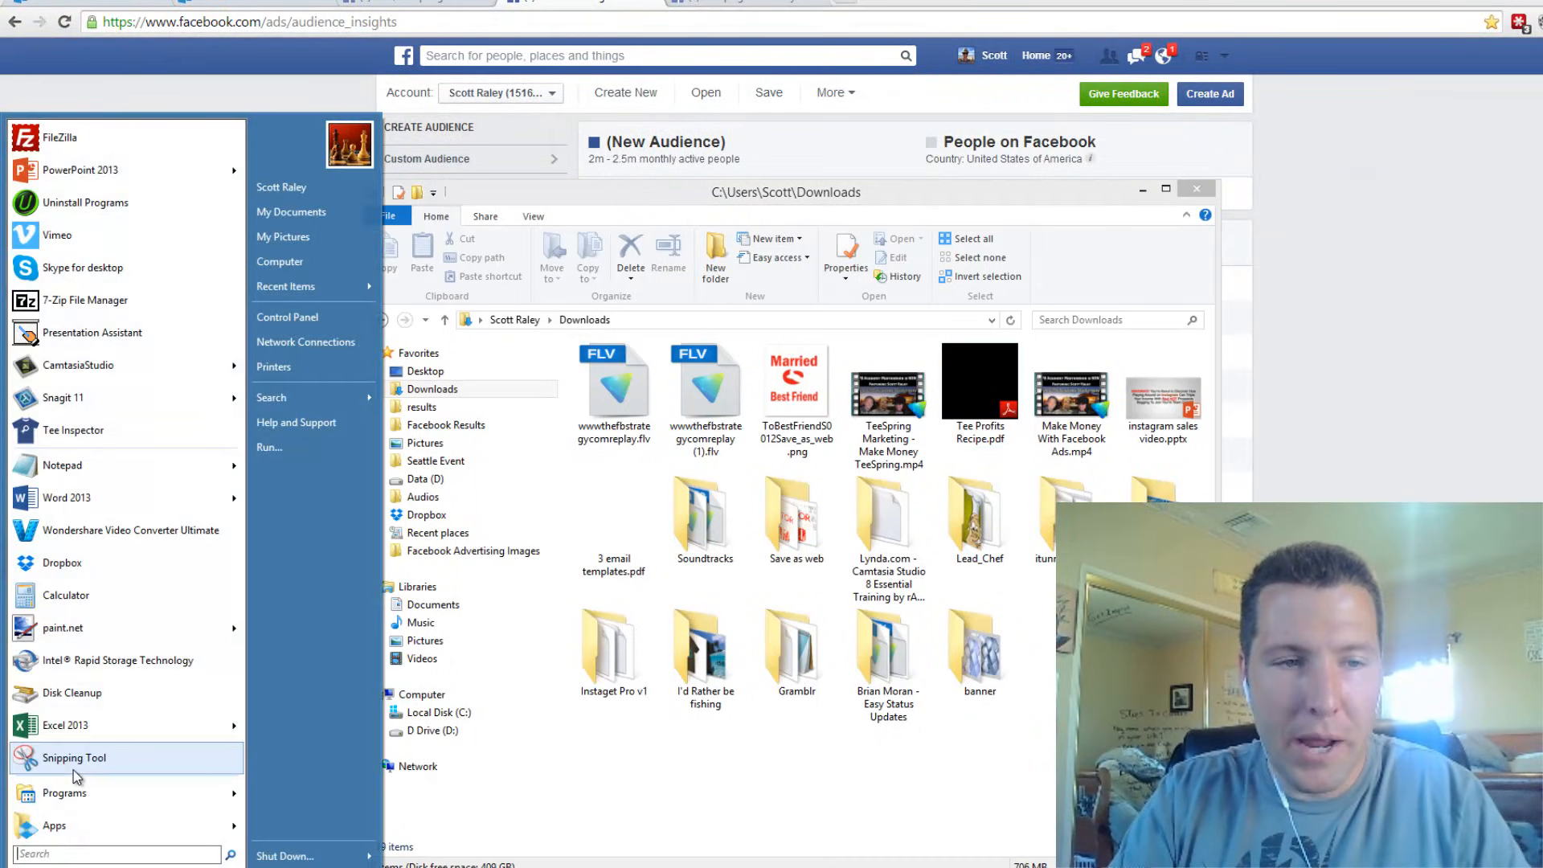
left_click(75, 467)
type("https://www.facebook.com/ads/audience_insights")
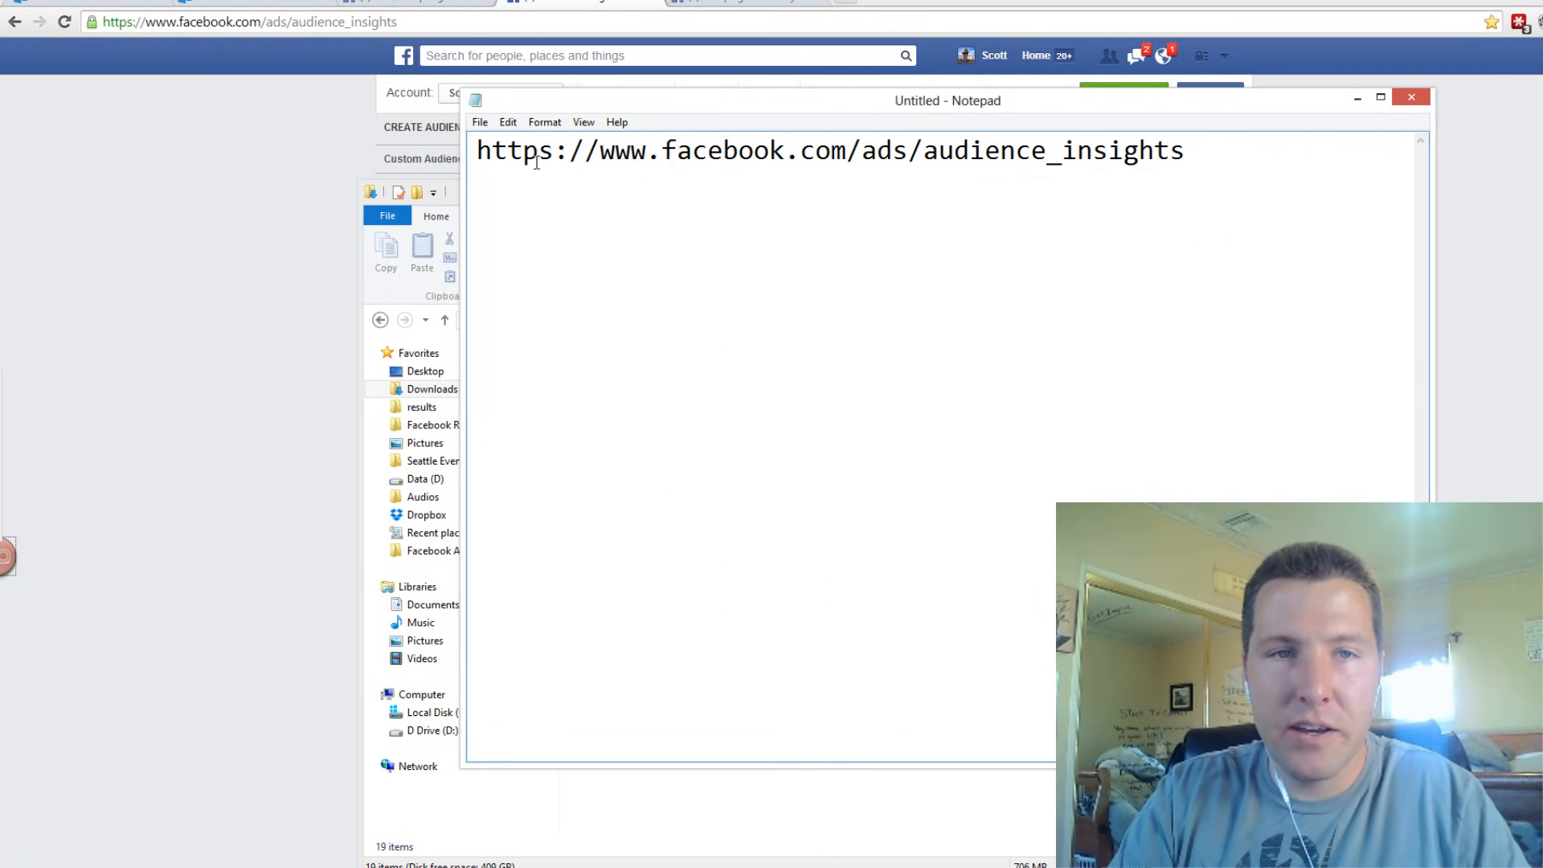
left_click_drag(599, 151, 458, 156)
key("BackSpace")
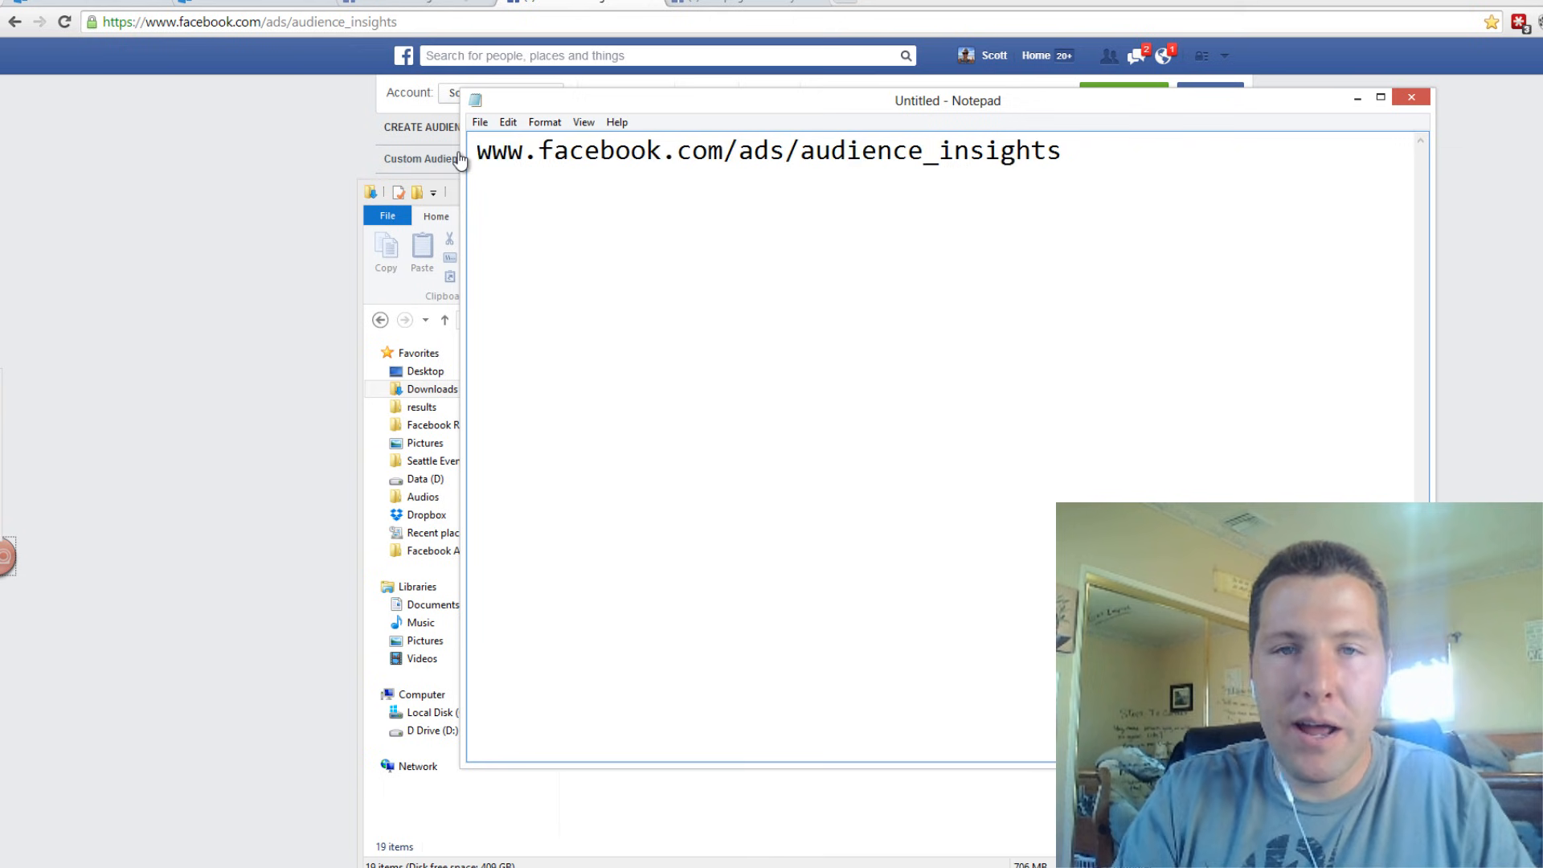
key("Return")
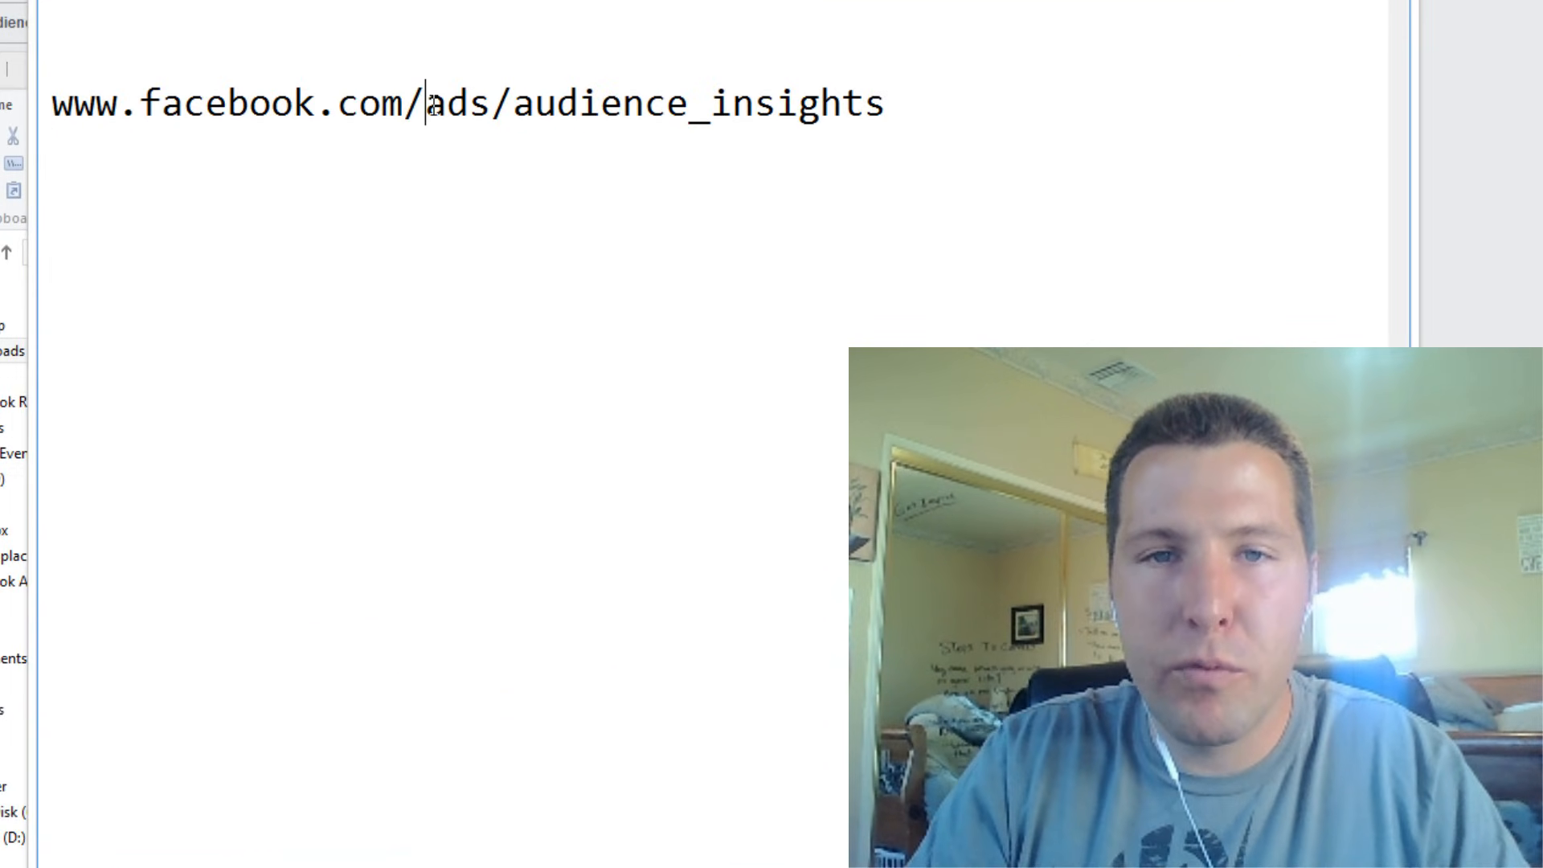
Highlight the ads/audience_insights part of the address in the Notepad document, then the whole text.
left_click_drag(696, 200, 761, 201)
left_click_drag(589, 105, 924, 137)
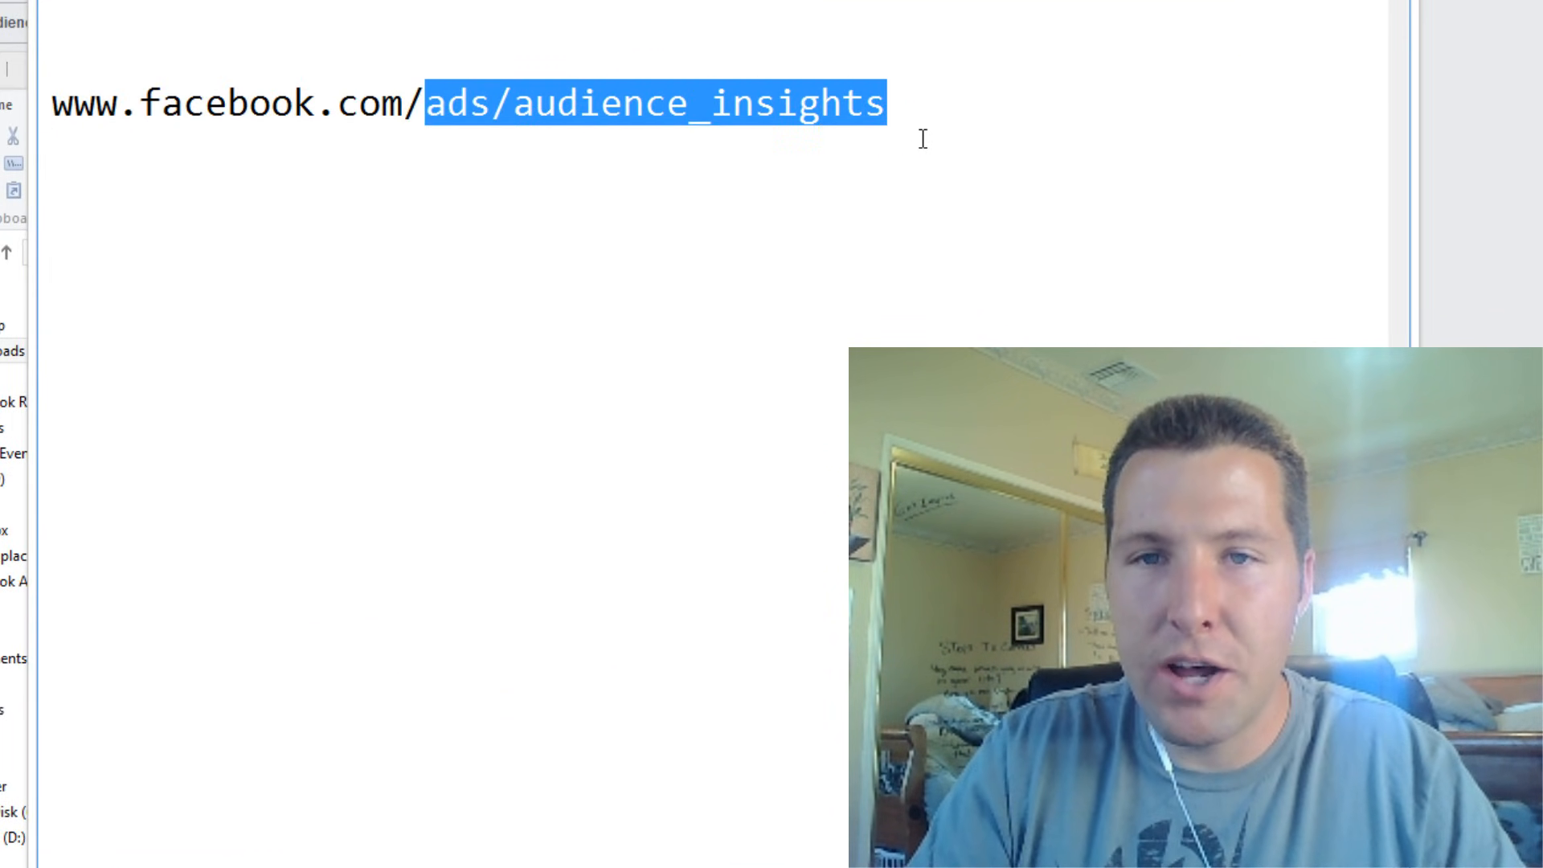
left_click(713, 104)
key("ctrl+a")
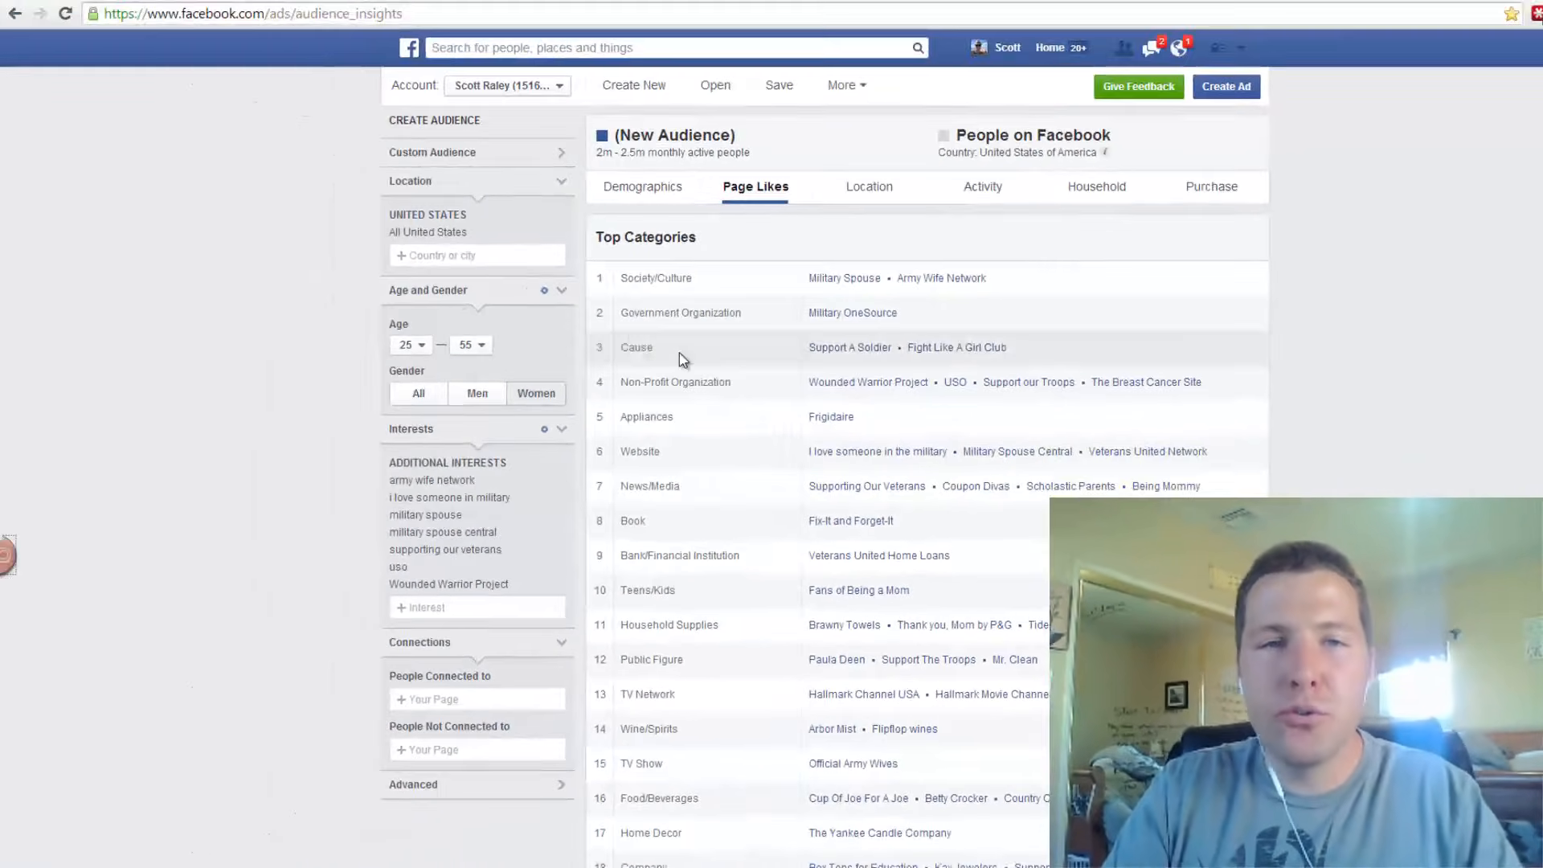
Back in the browser, copy the Audience Insights page address and load it in a new tab.
scroll(679, 353, "down", 1)
scroll(678, 354, "down", 3)
scroll(635, 238, "up", 4)
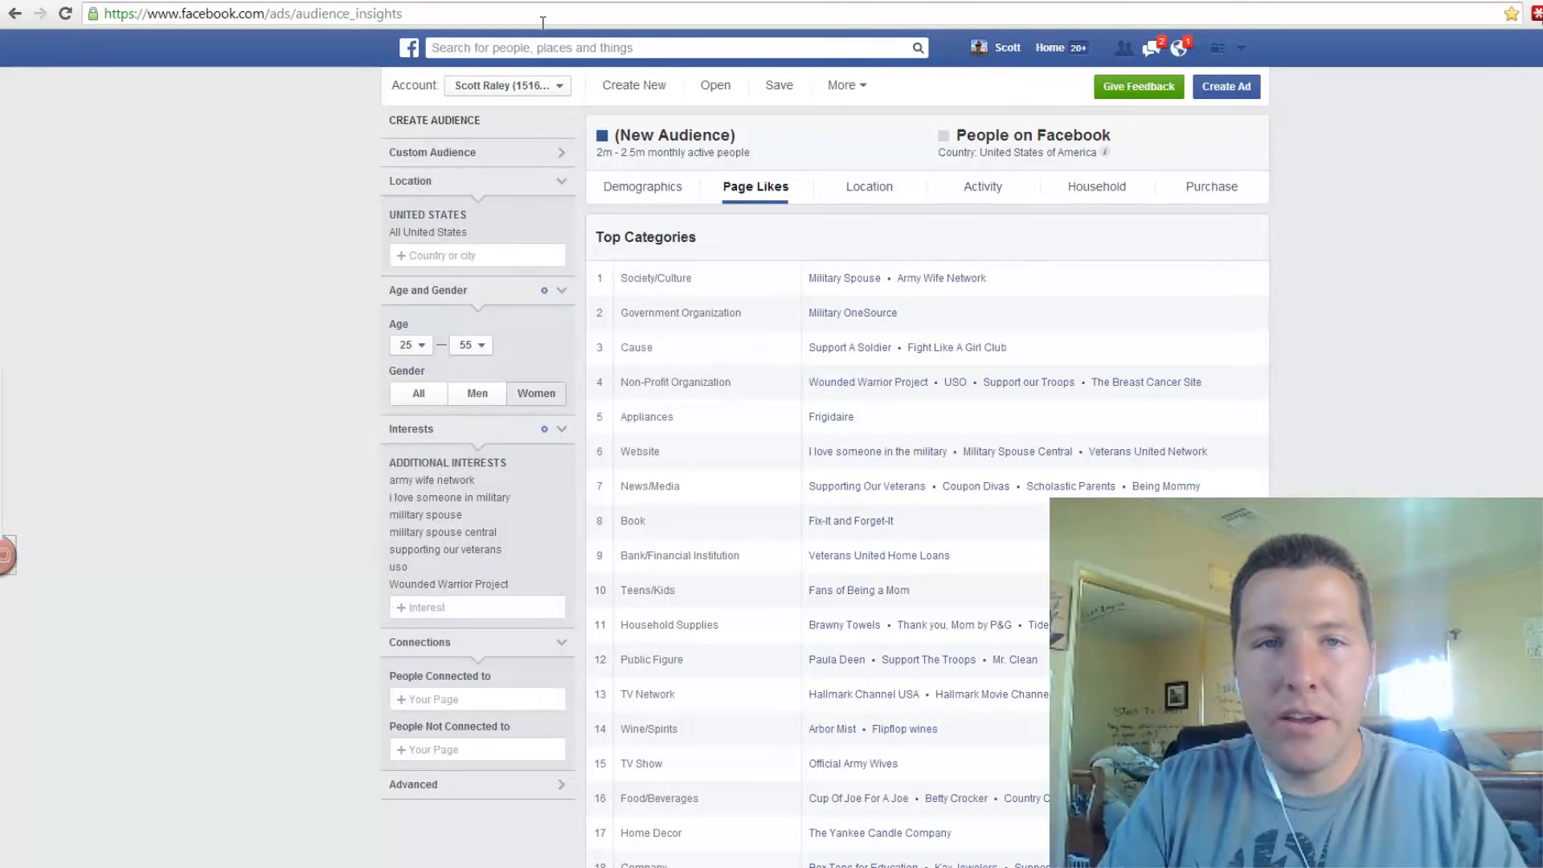
left_click(520, 11)
key("ctrl+c")
key("ctrl+t")
key("ctrl+v")
key("Return")
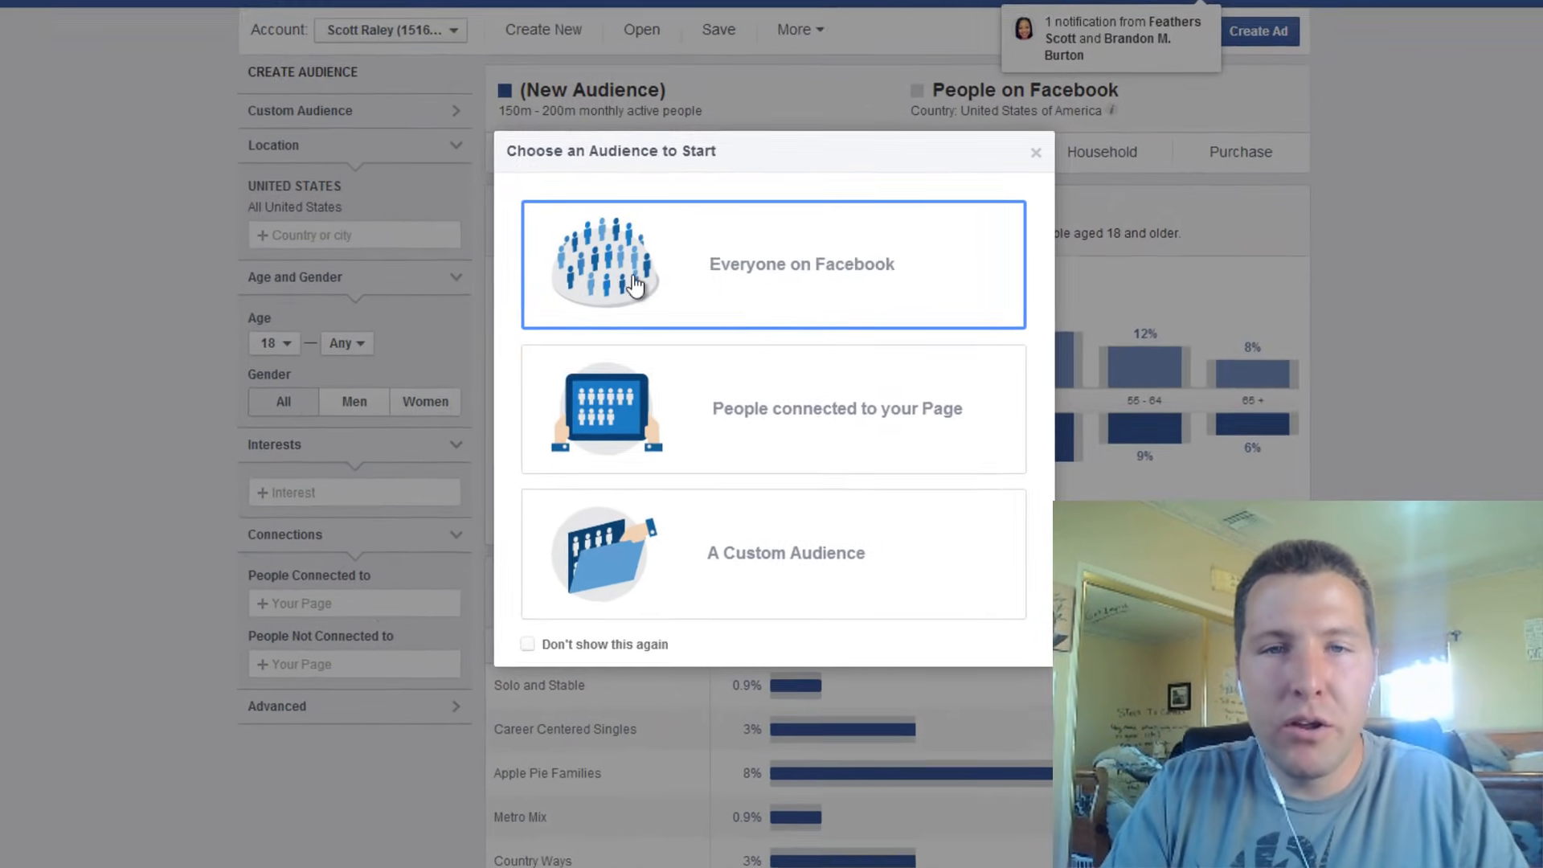
Choose Everyone on Facebook as the starting audience and dismiss the tip about adding locations.
mouse_move(935, 212)
left_mouse_down()
mouse_move(535, 230)
mouse_move(969, 383)
mouse_move(886, 158)
mouse_move(662, 182)
left_mouse_up()
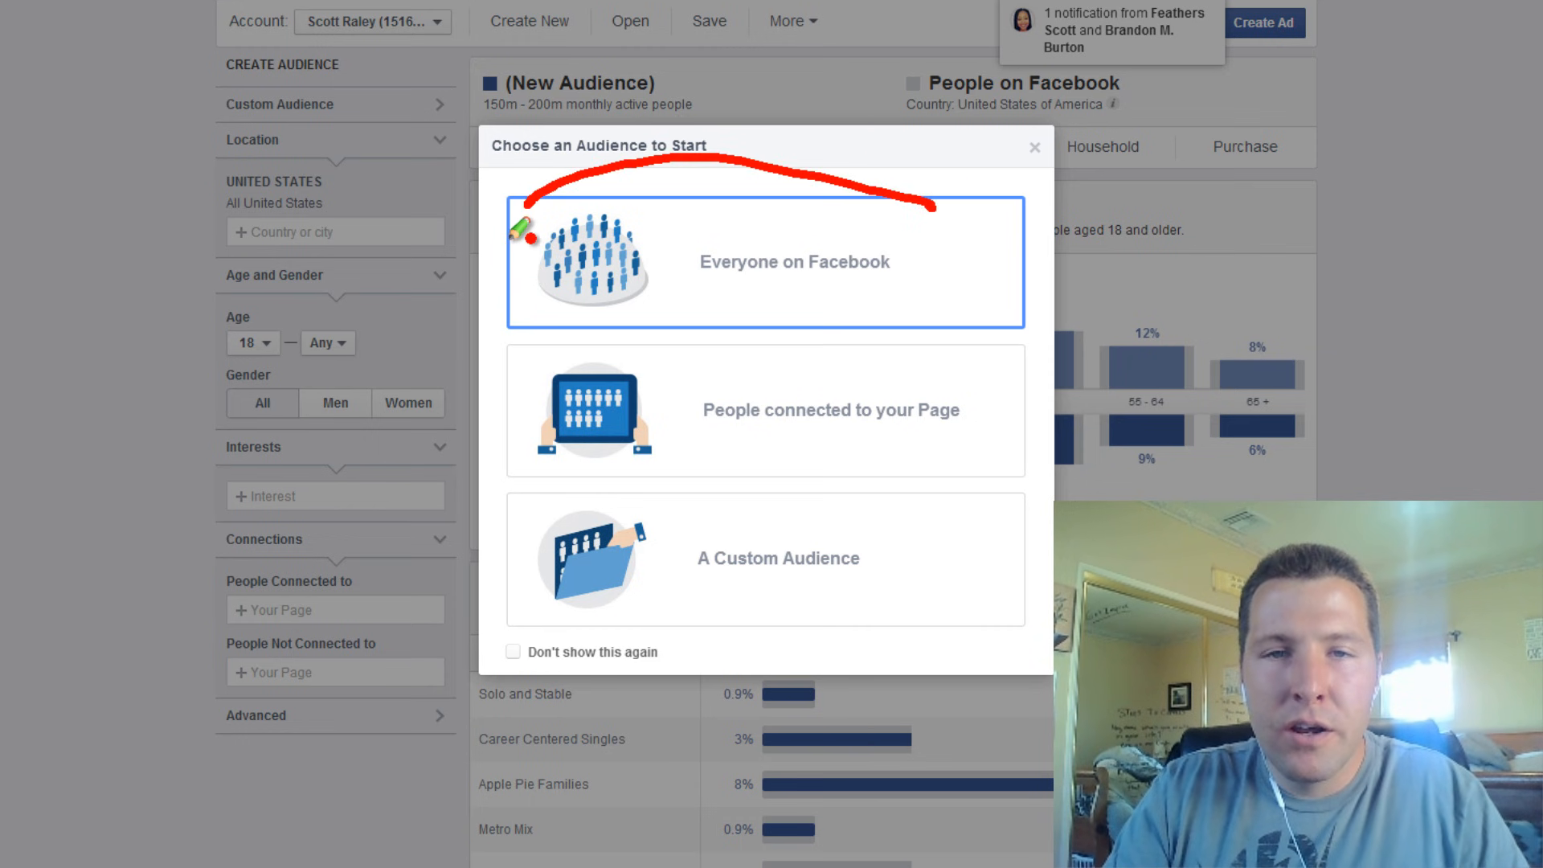
key("Escape")
left_click(776, 313)
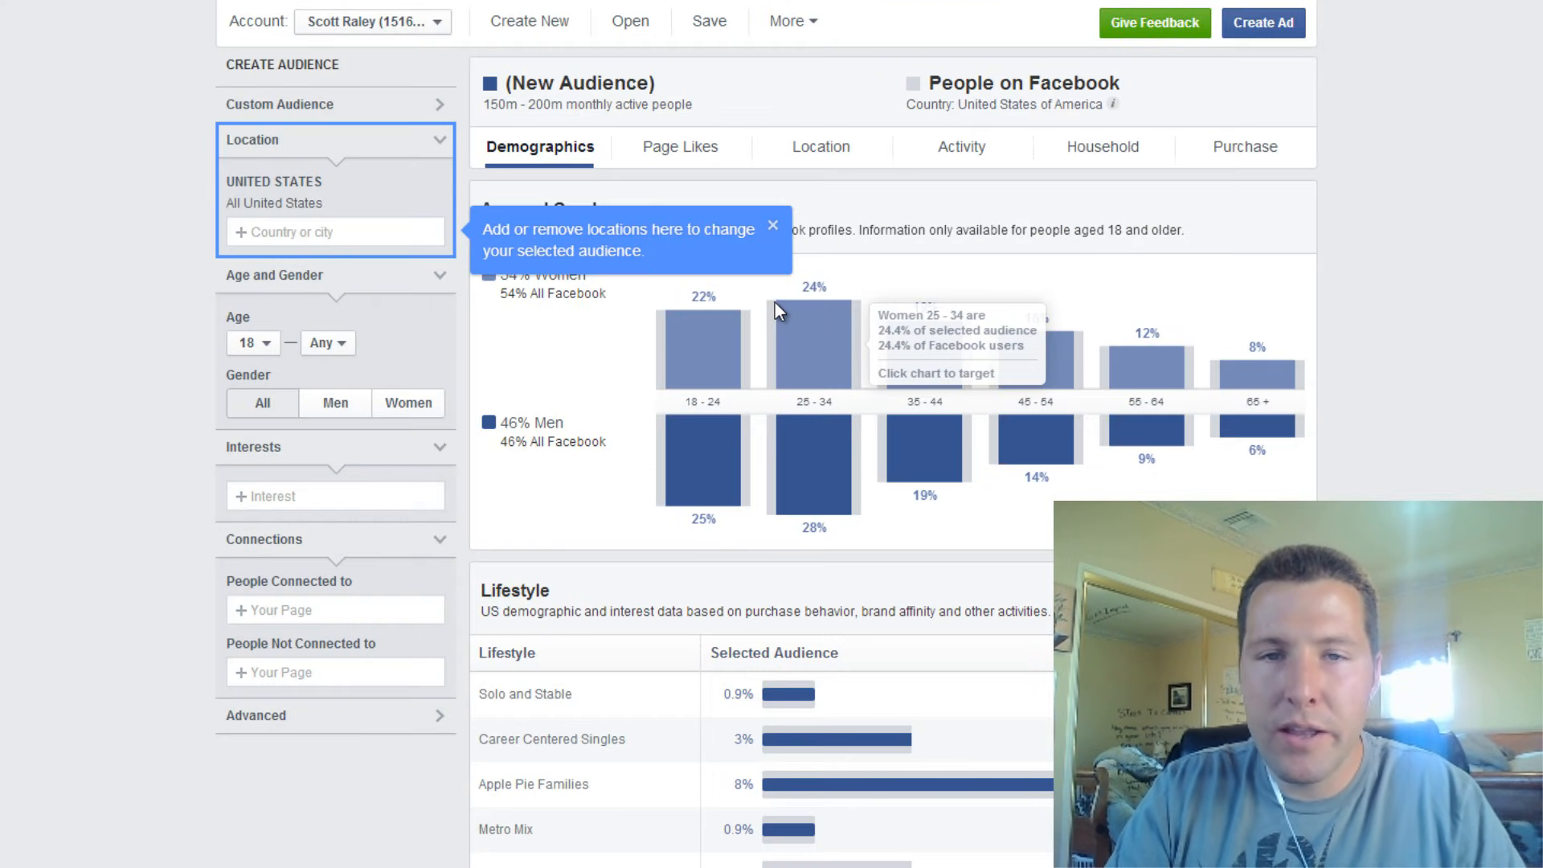
left_click(772, 226)
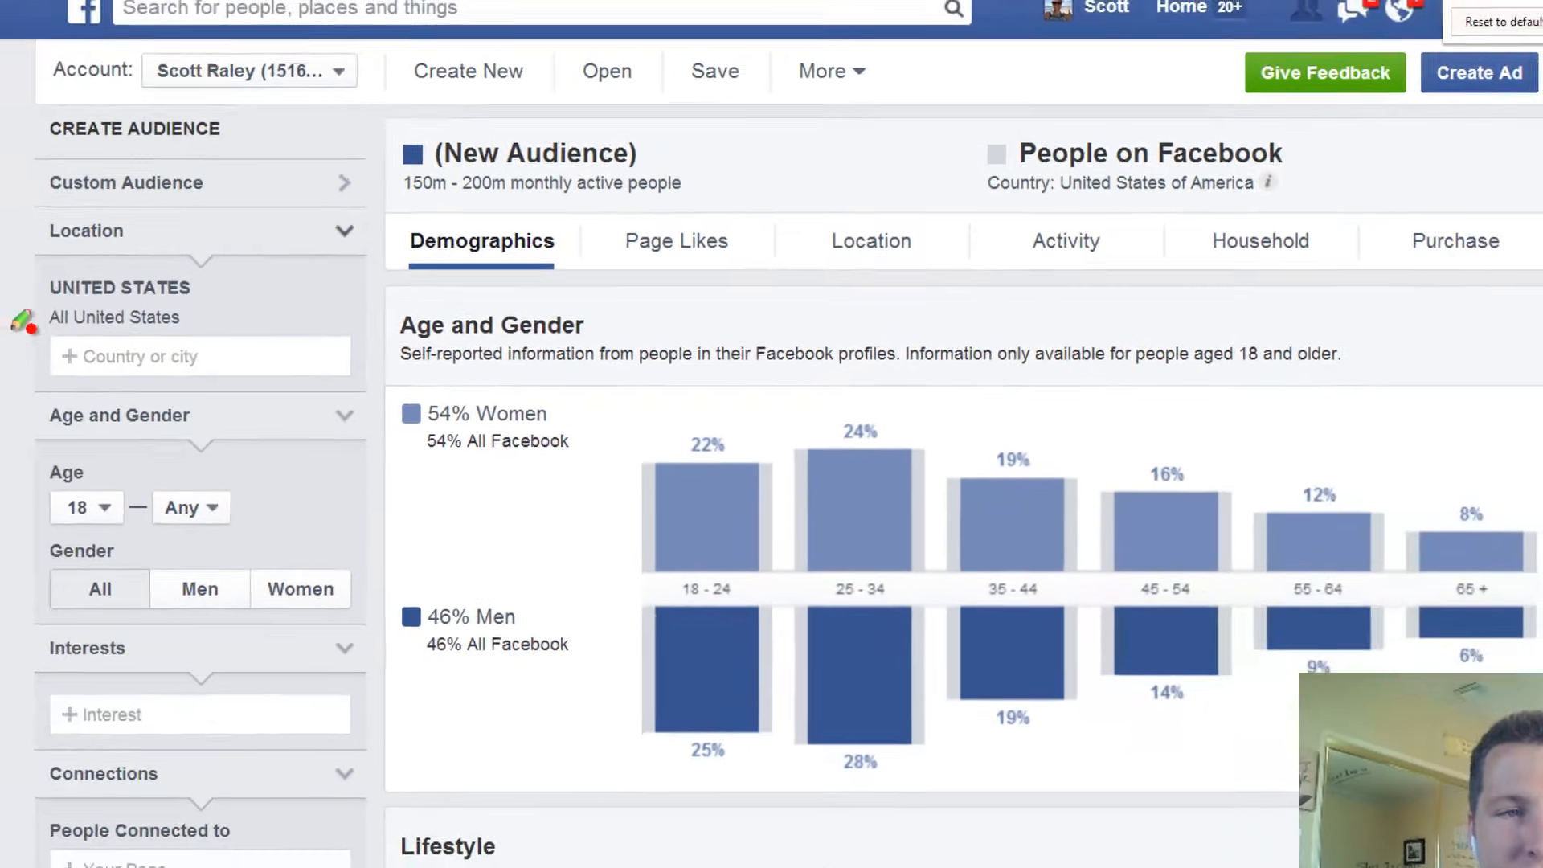
Point out the All United States location setting in the new audience's filters.
mouse_move(138, 316)
left_mouse_down()
mouse_move(325, 325)
mouse_move(167, 318)
left_mouse_up()
key("Escape")
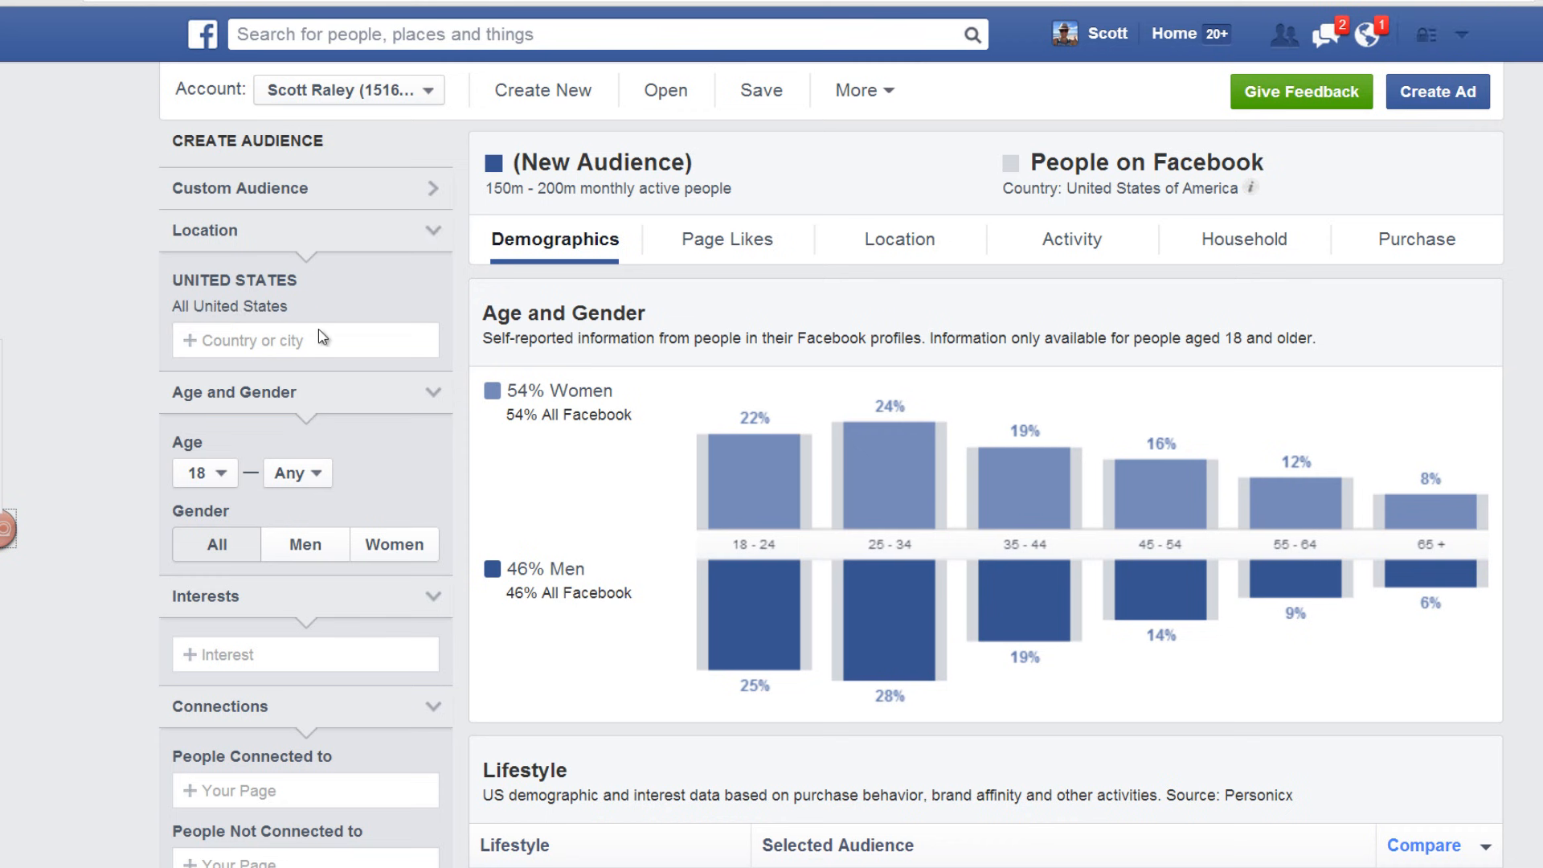
key("ctrl+minus")
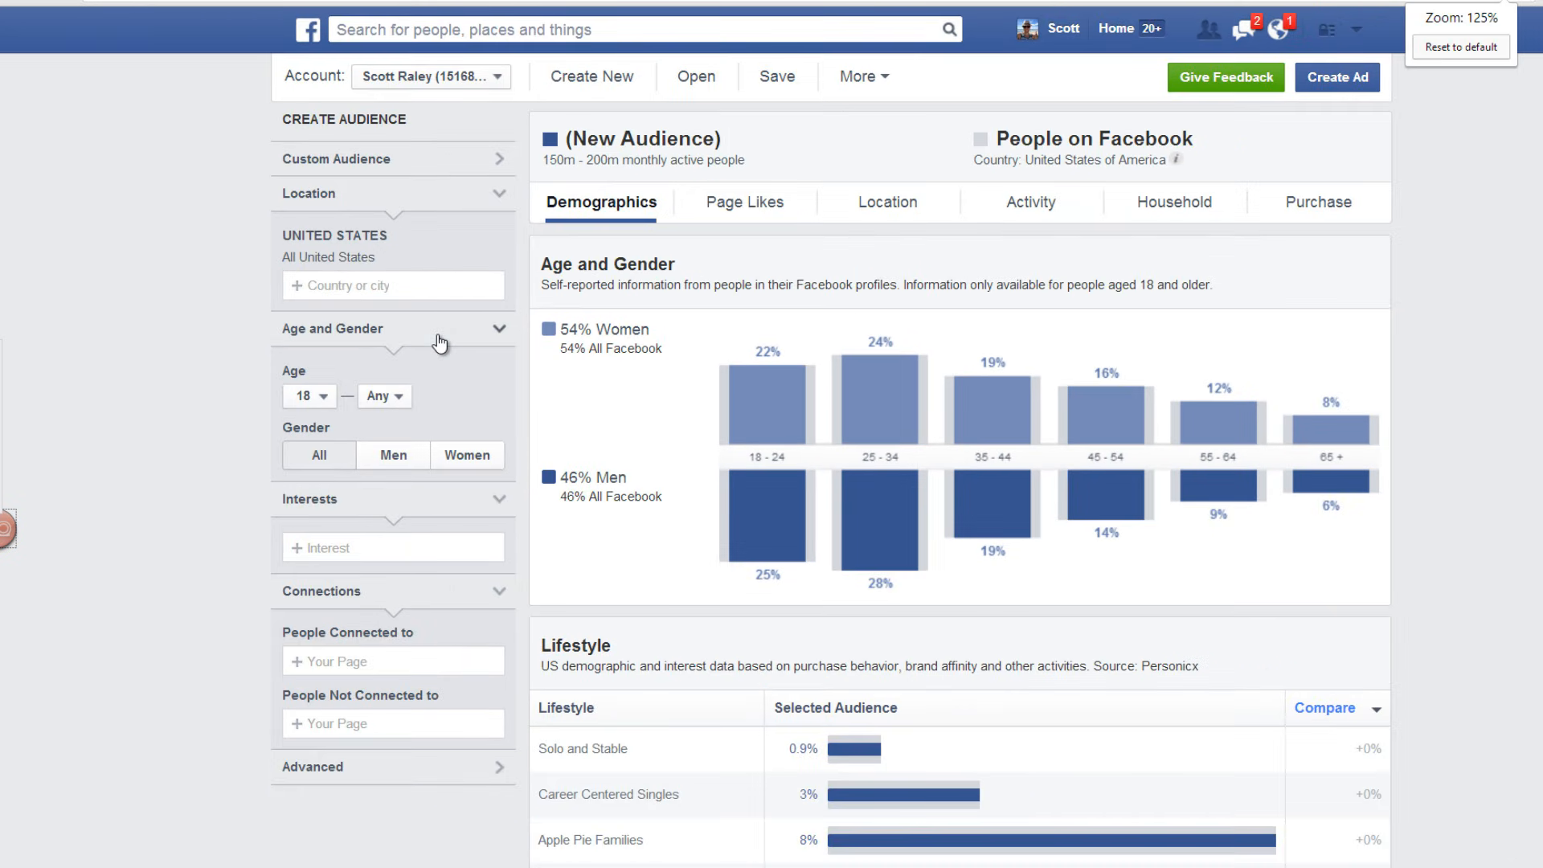
key("ctrl+minus")
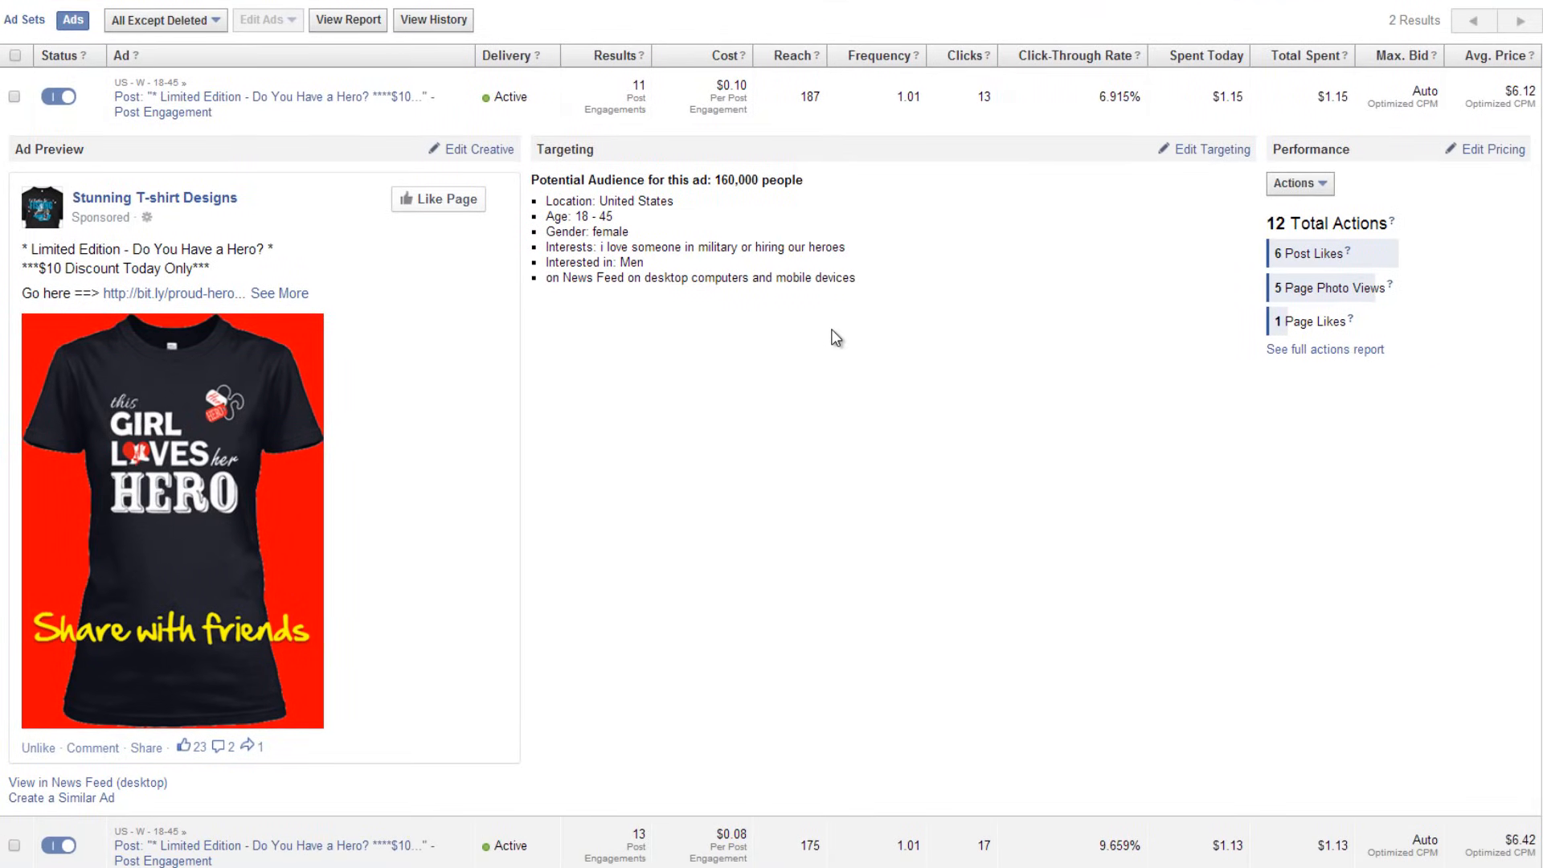
On the first ad's T-shirt image, circle the dog tags and point an arrow at the heart in LOVES, then clear the markings.
key("ctrl+plus")
key("ctrl+plus")
scroll(833, 330, "down", 5)
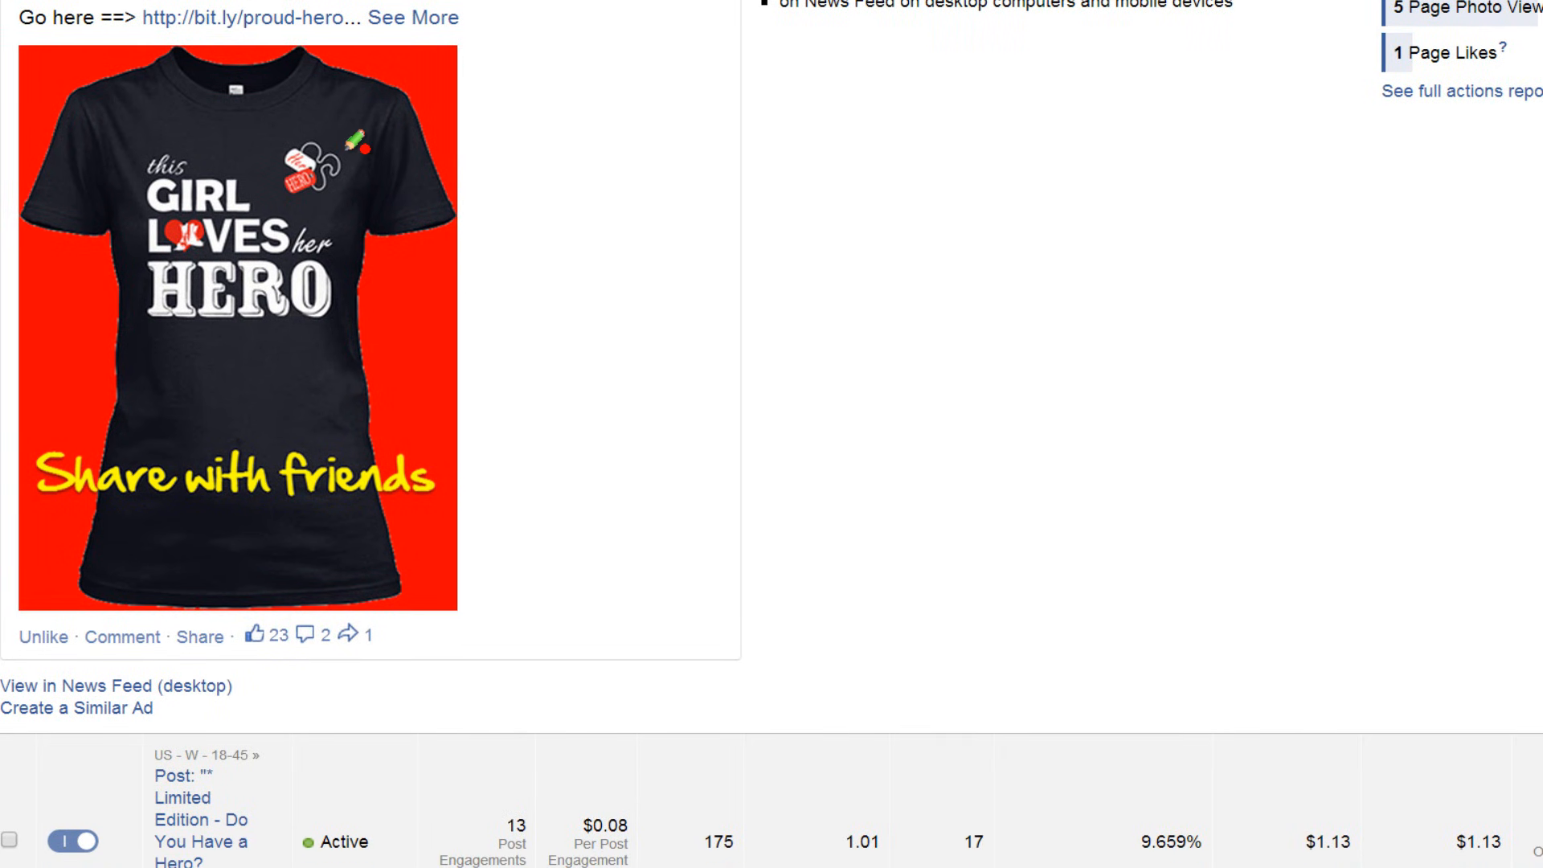
mouse_move(150, 69)
left_mouse_down()
mouse_move(67, 263)
mouse_move(114, 420)
mouse_move(330, 411)
mouse_move(411, 153)
mouse_move(223, 84)
left_mouse_up()
key("Escape")
mouse_move(329, 119)
left_mouse_down()
mouse_move(277, 116)
mouse_move(302, 200)
mouse_move(368, 153)
mouse_move(314, 120)
left_mouse_up()
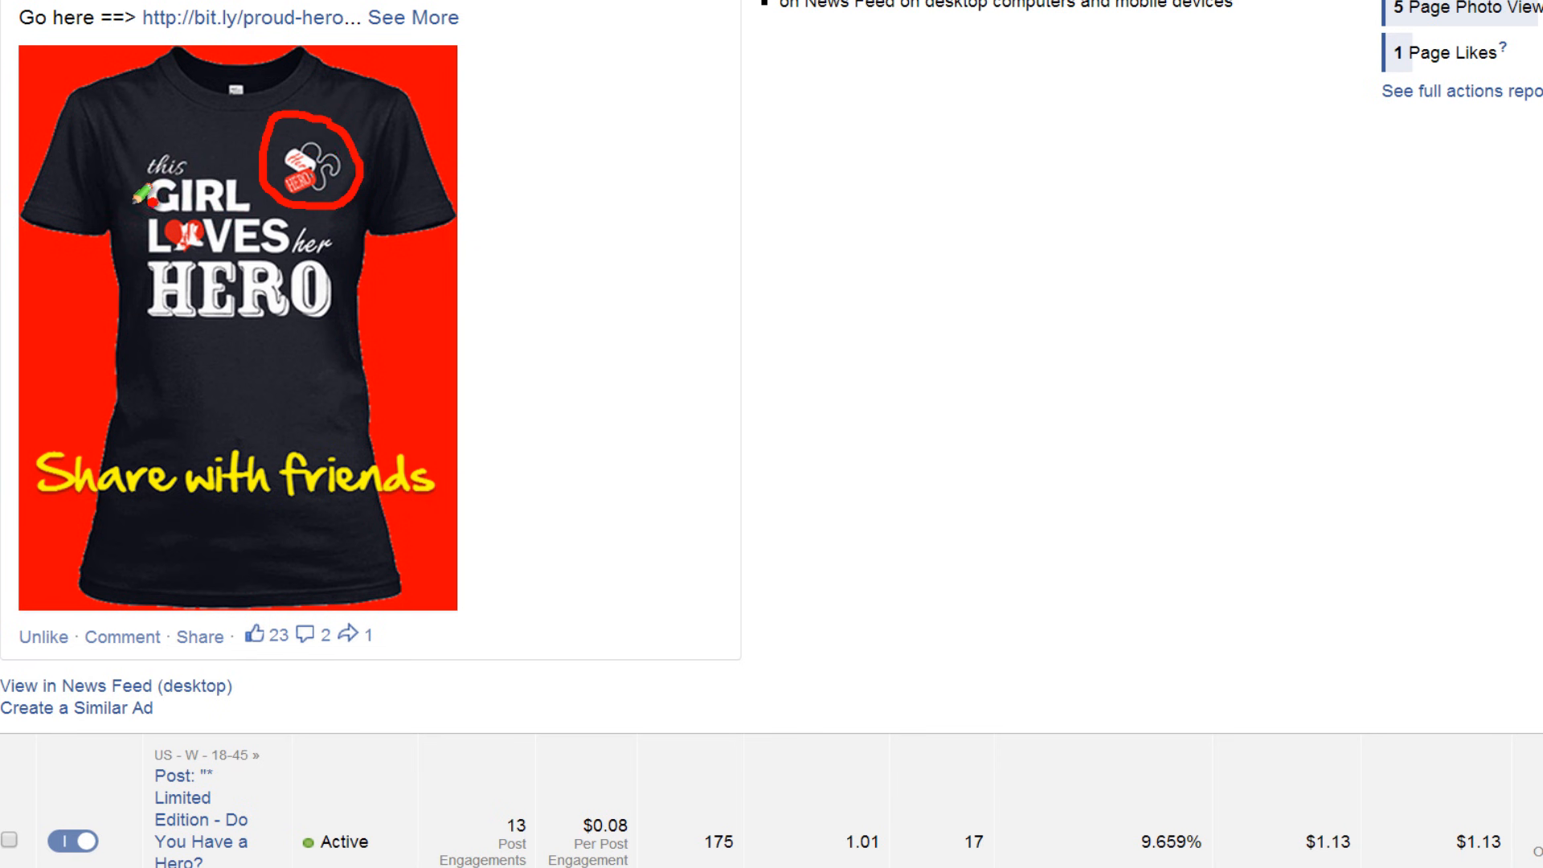
left_click_drag(64, 173, 132, 223)
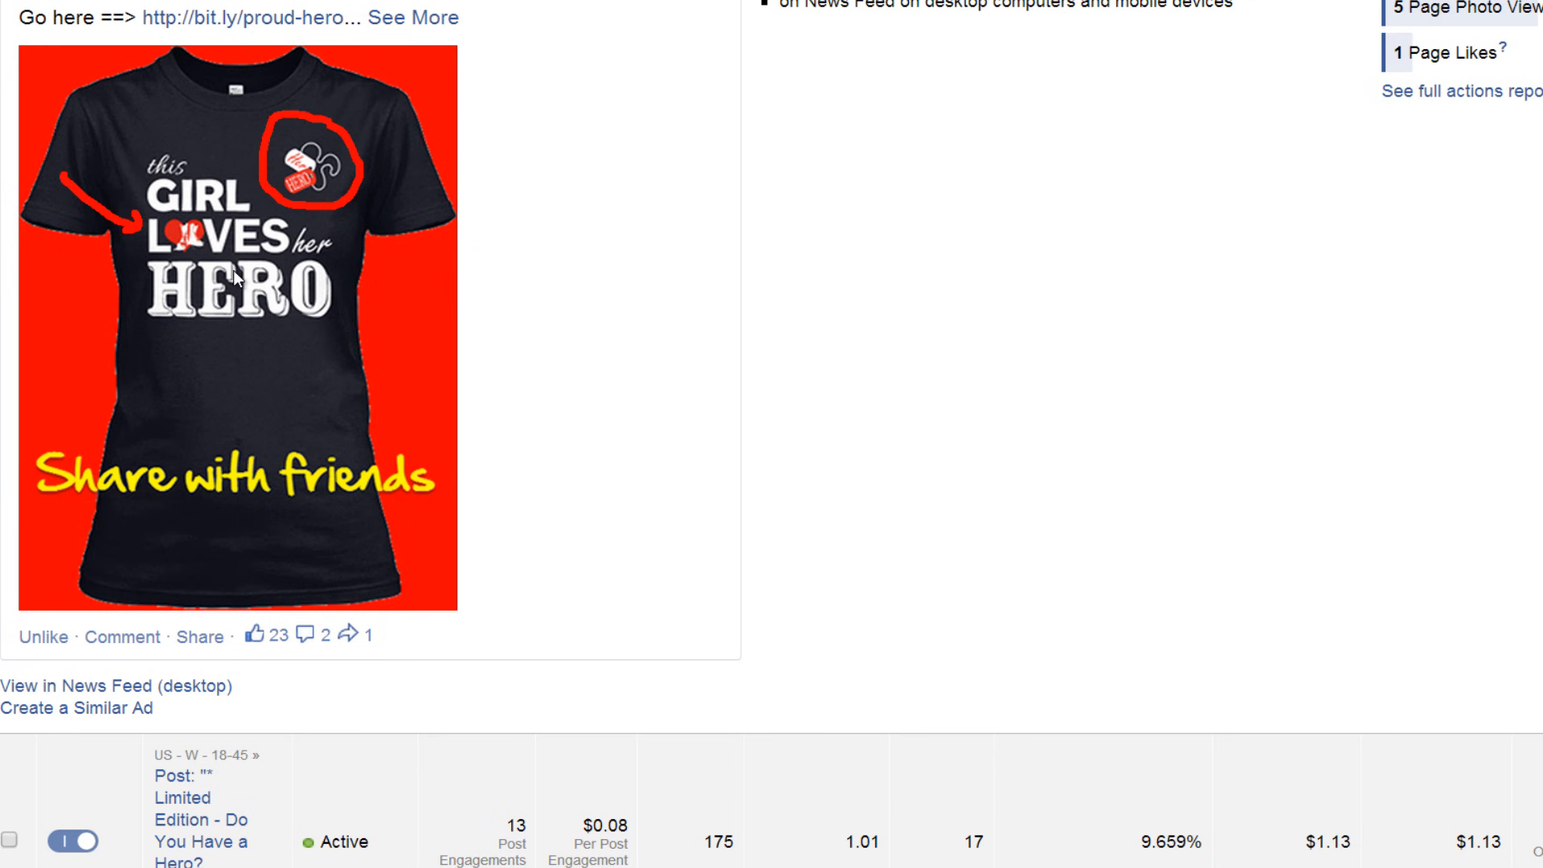
key("Escape")
Highlight the interests "i love someone in military or hiring our heroes" in the second ad's targeting.
scroll(525, 434, "down", 2)
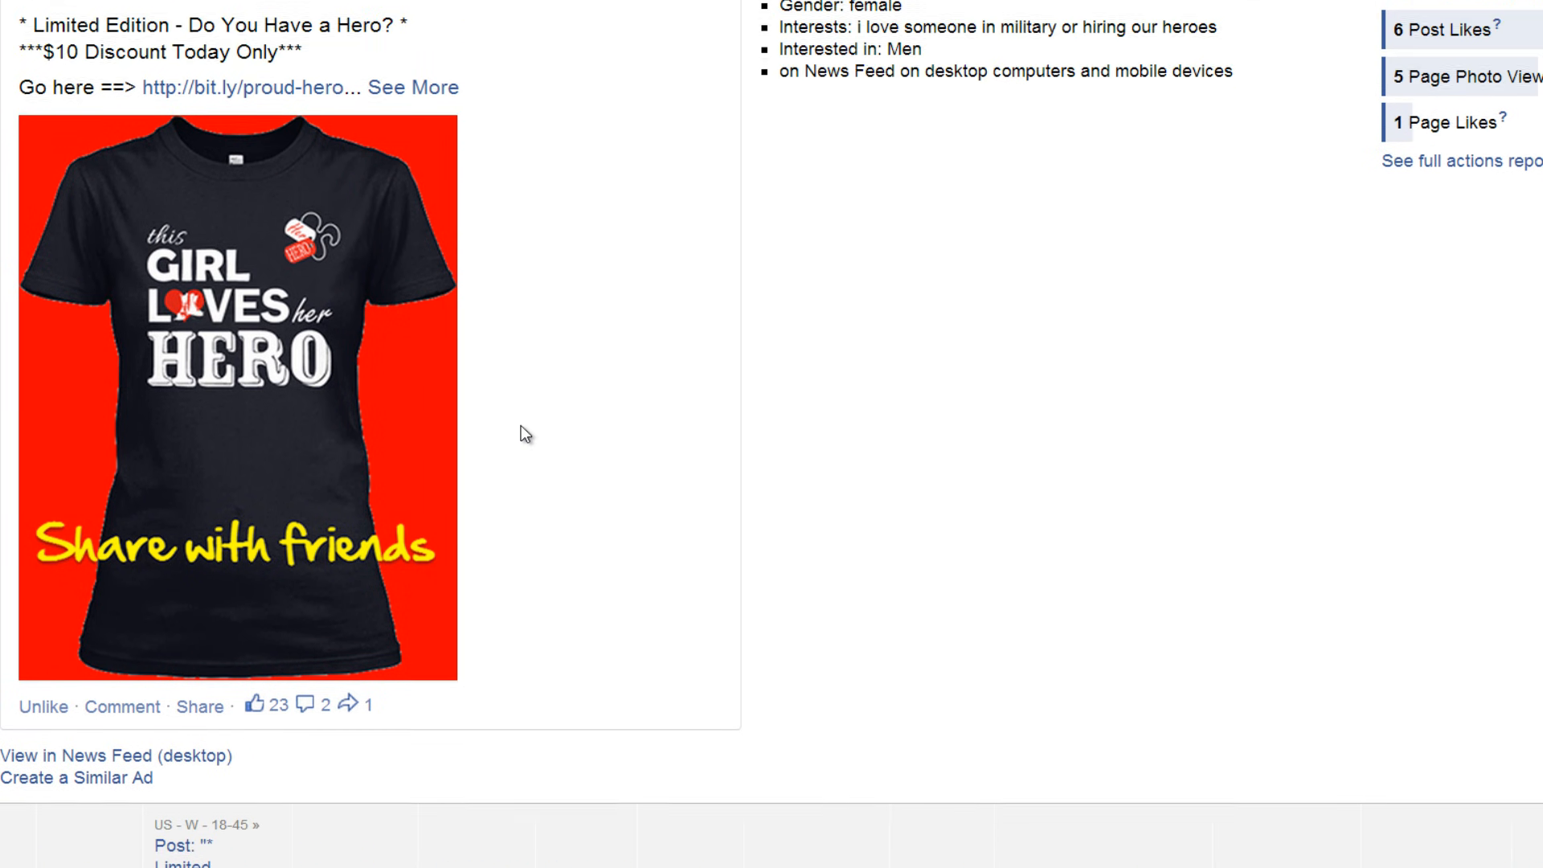
scroll(521, 426, "up", 1)
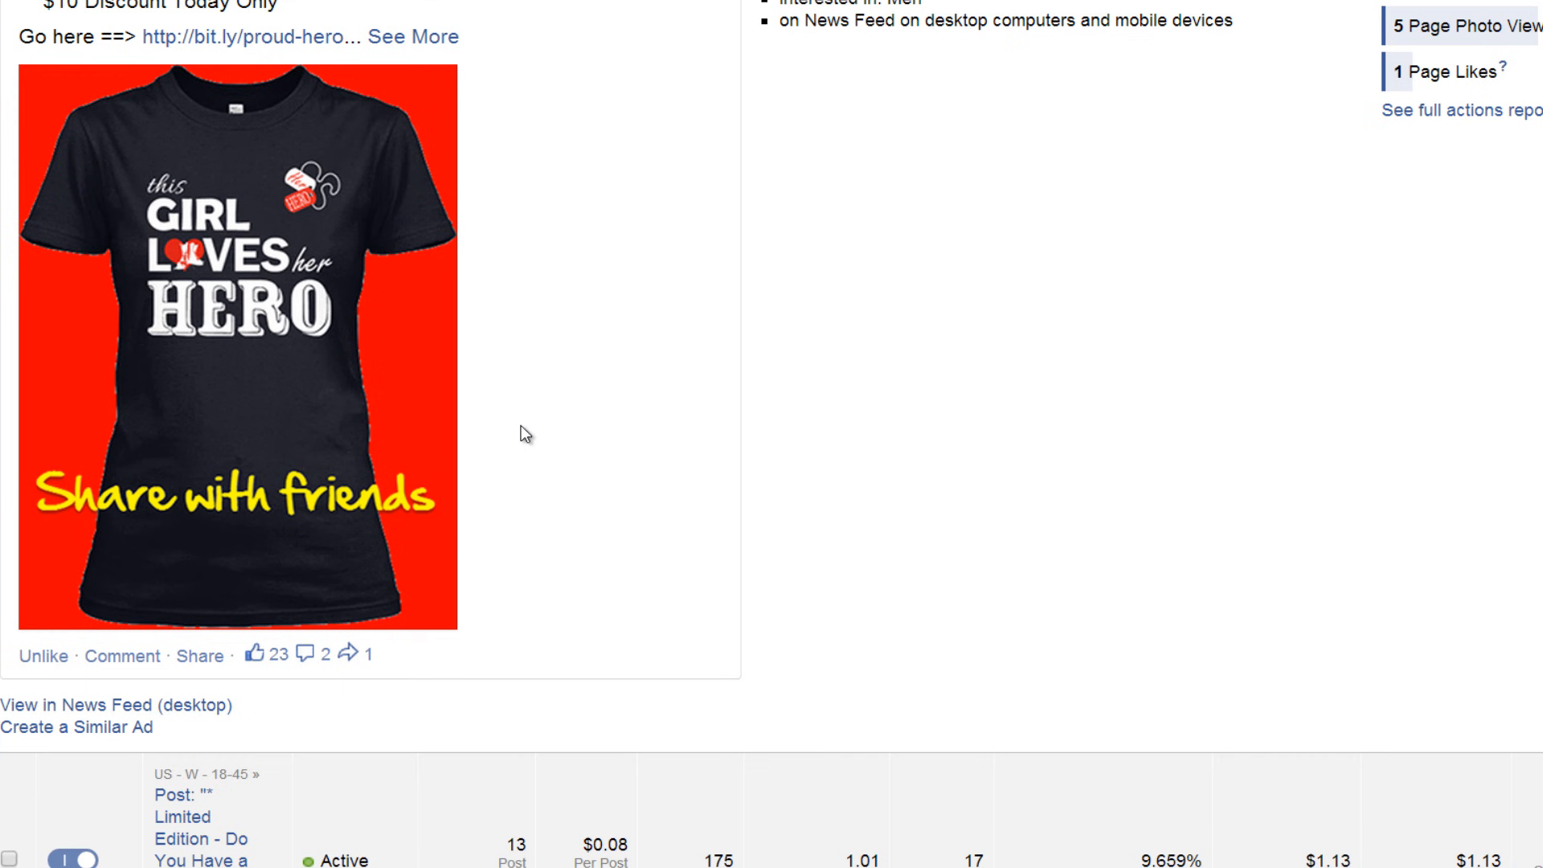
scroll(520, 425, "down", 6)
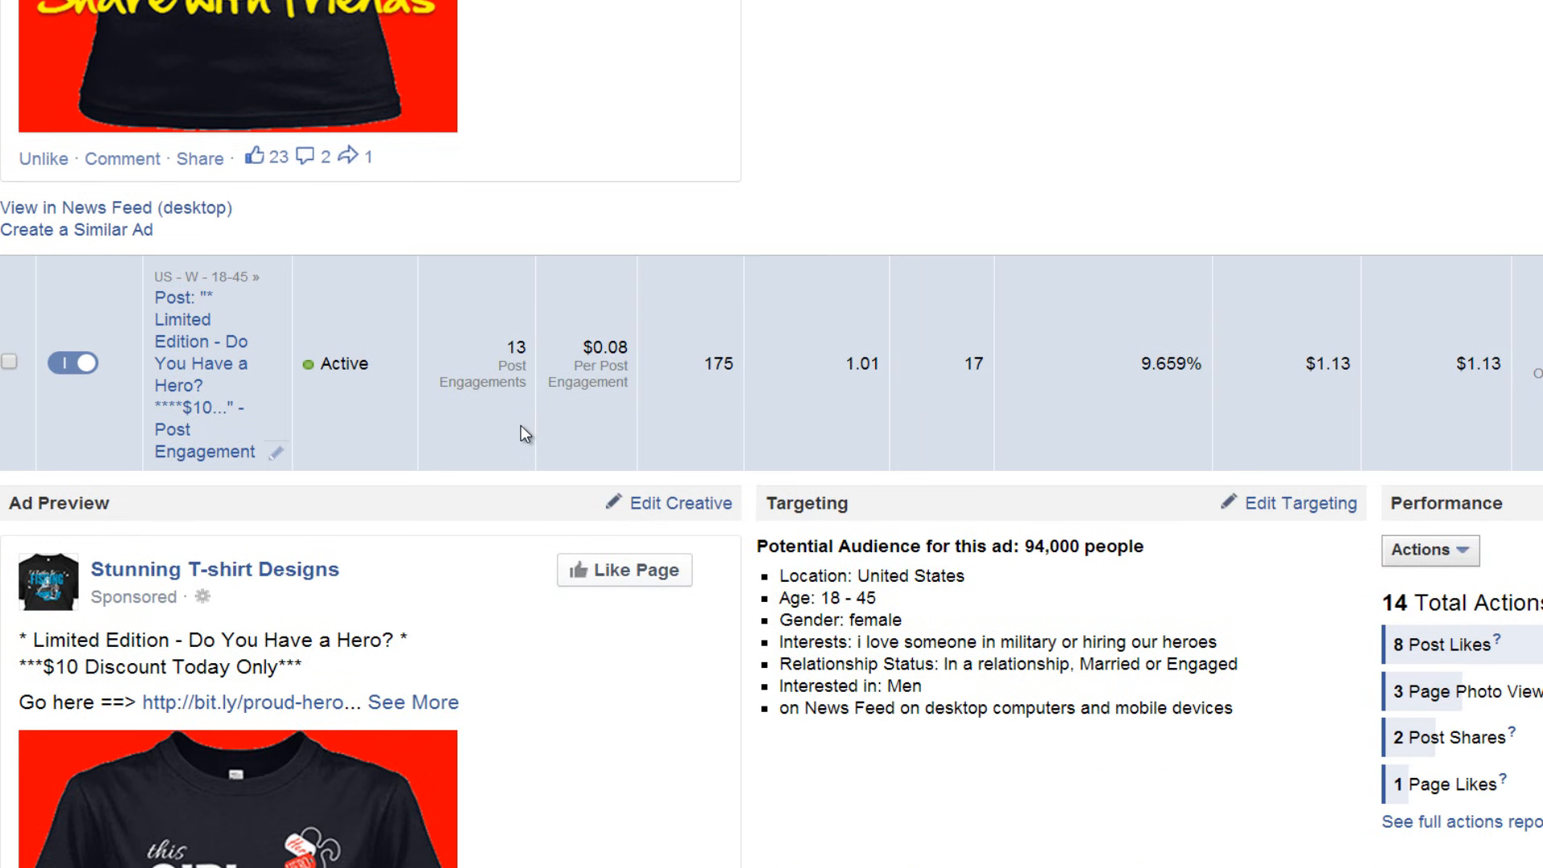
key("ctrl+minus")
key("ctrl+minus")
scroll(708, 424, "down", 2)
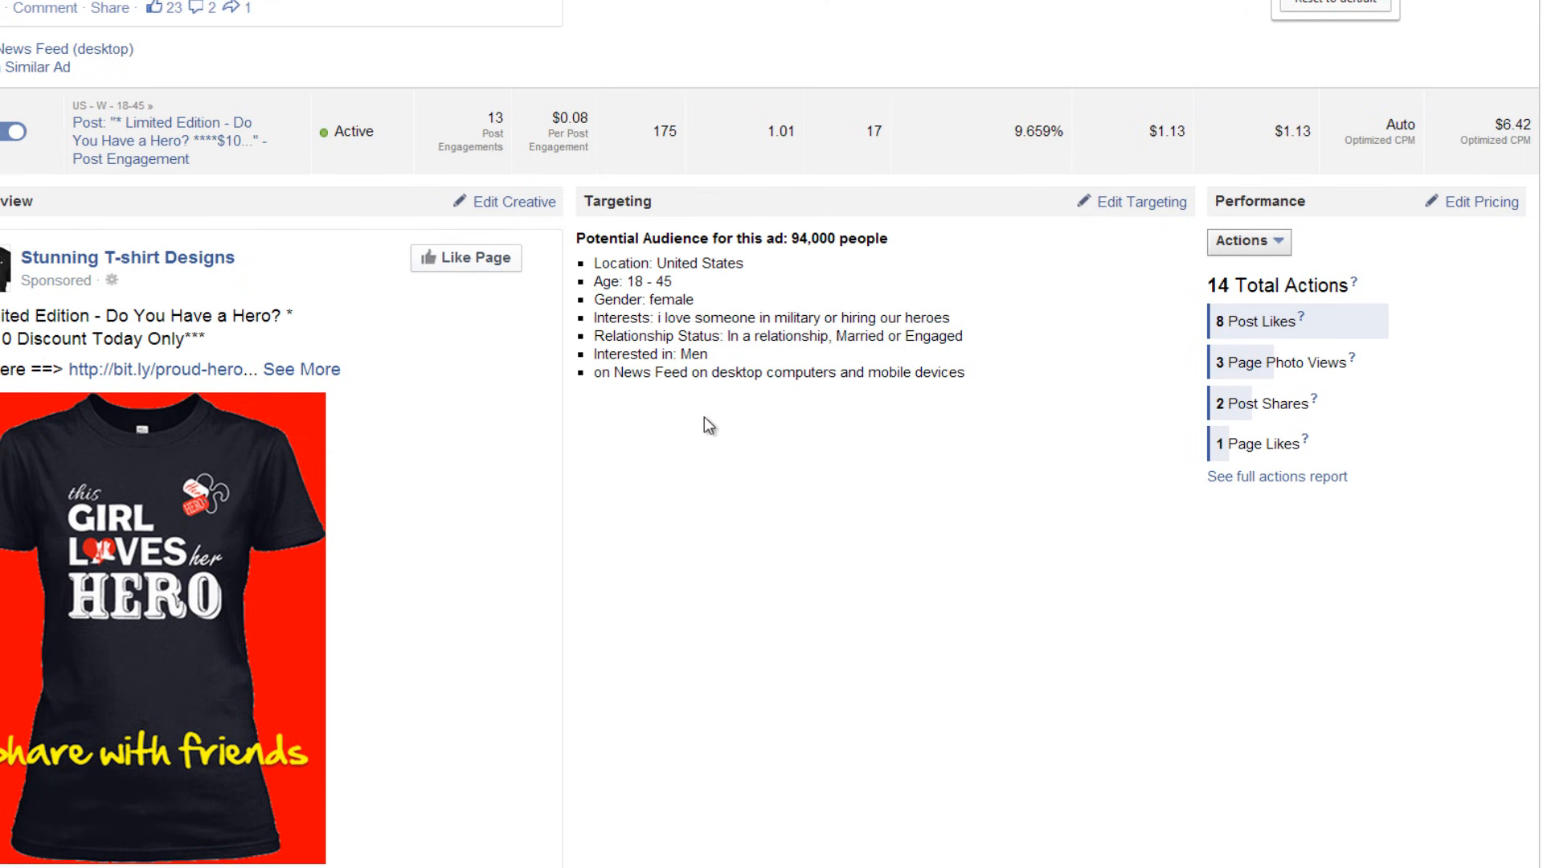
left_click_drag(655, 222, 891, 203)
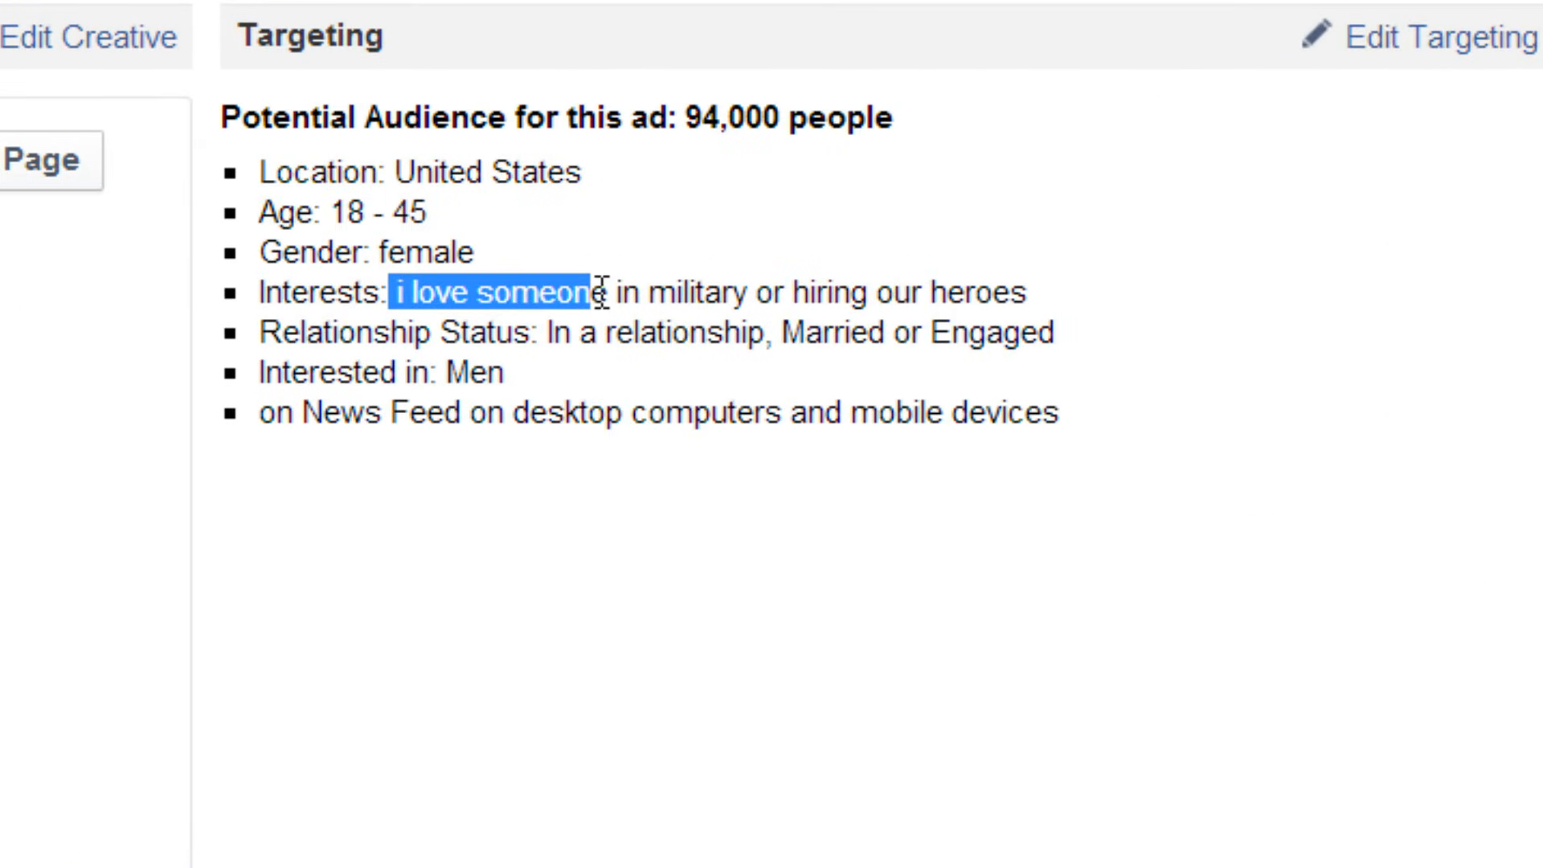
left_click_drag(985, 263, 1057, 327)
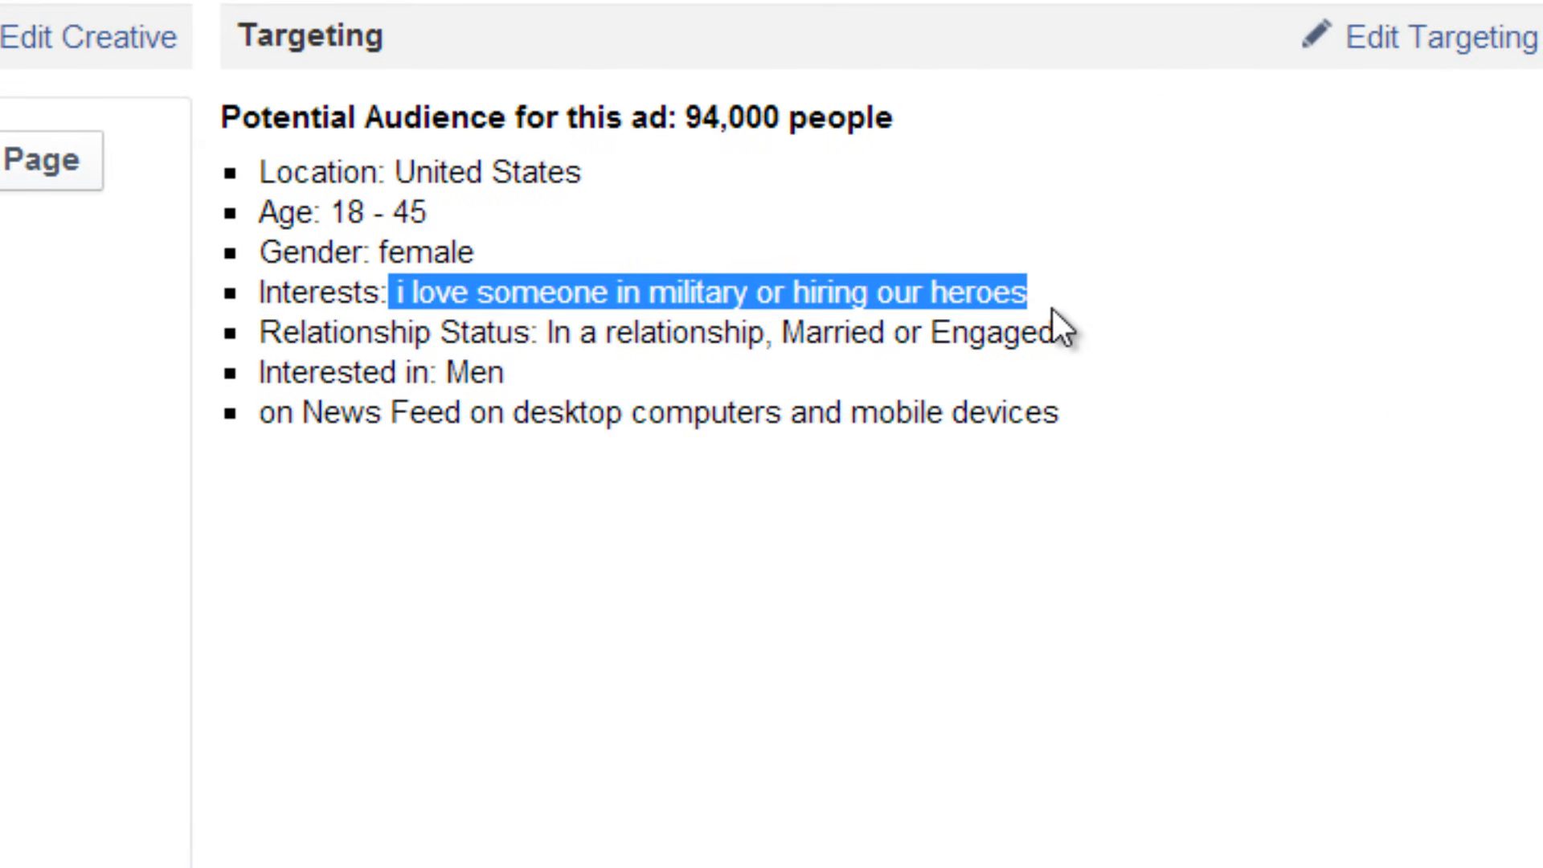
Underline both targeted interests, sketch three branching lines below the targeting list, and clear the markings.
mouse_move(386, 323)
left_mouse_down()
mouse_move(731, 312)
mouse_move(1055, 325)
left_mouse_up()
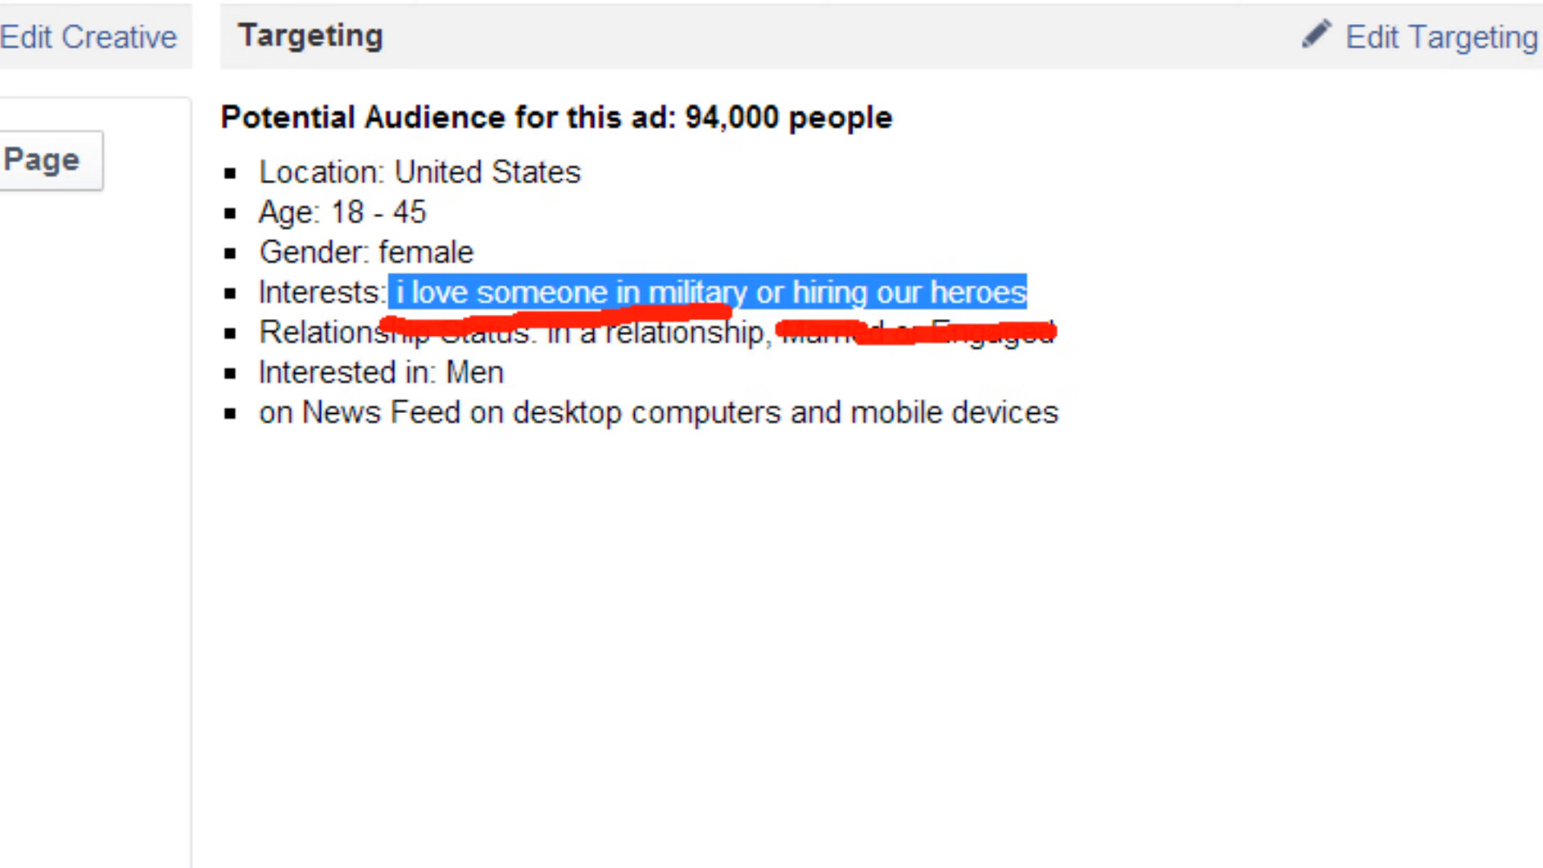
mouse_move(482, 864)
left_mouse_down()
mouse_move(487, 681)
mouse_move(378, 863)
left_mouse_up()
mouse_move(494, 671)
left_mouse_down()
mouse_move(563, 803)
mouse_move(623, 867)
left_mouse_up()
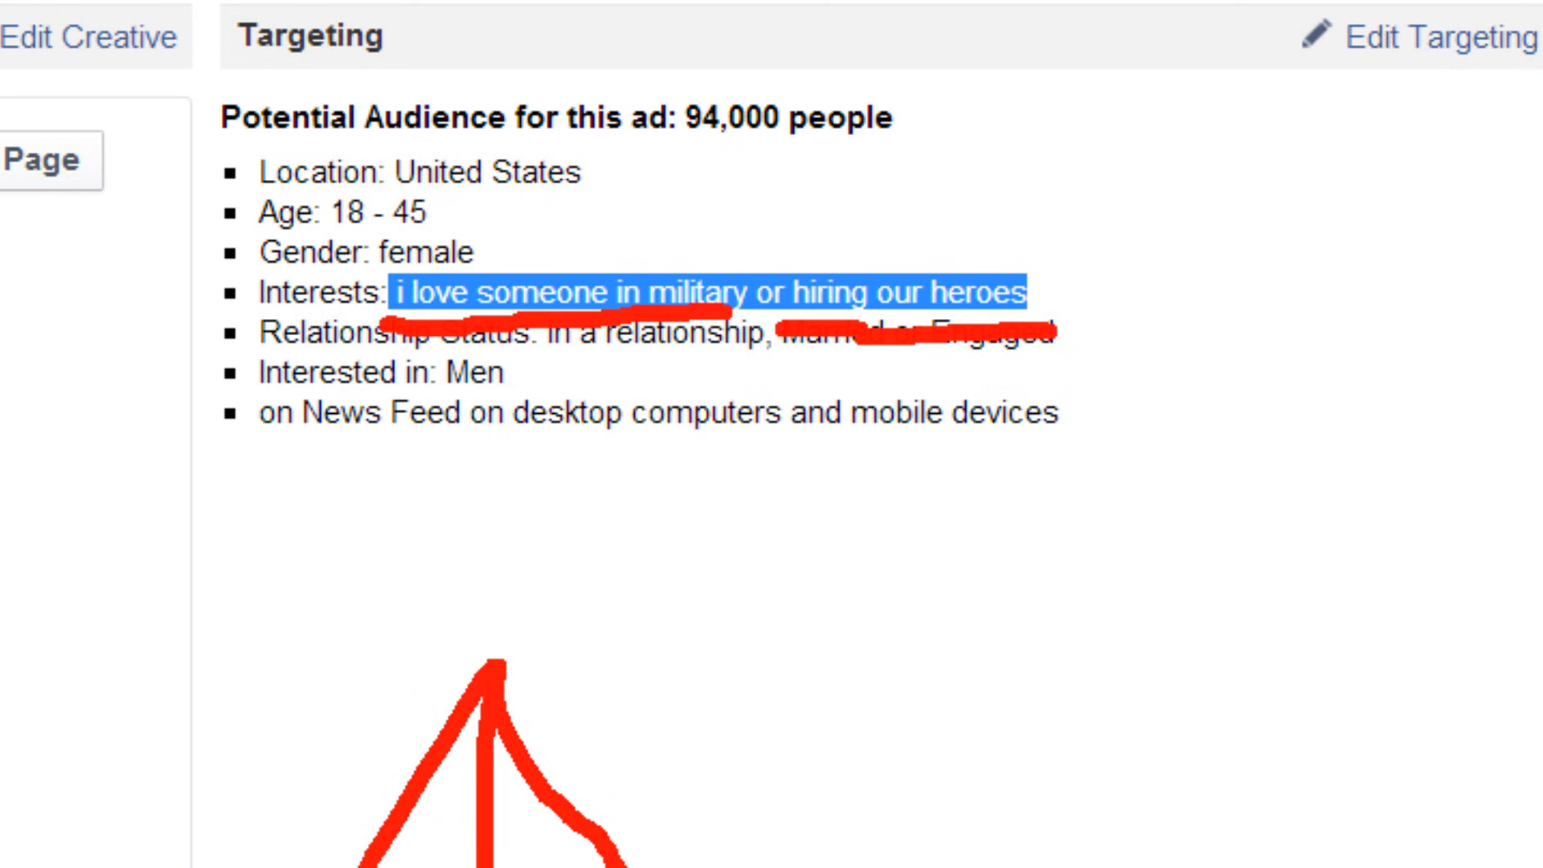
key("Escape")
left_click(623, 864)
Circle the cost per post engagement in the second ad's results row.
scroll(623, 864, "up", 1)
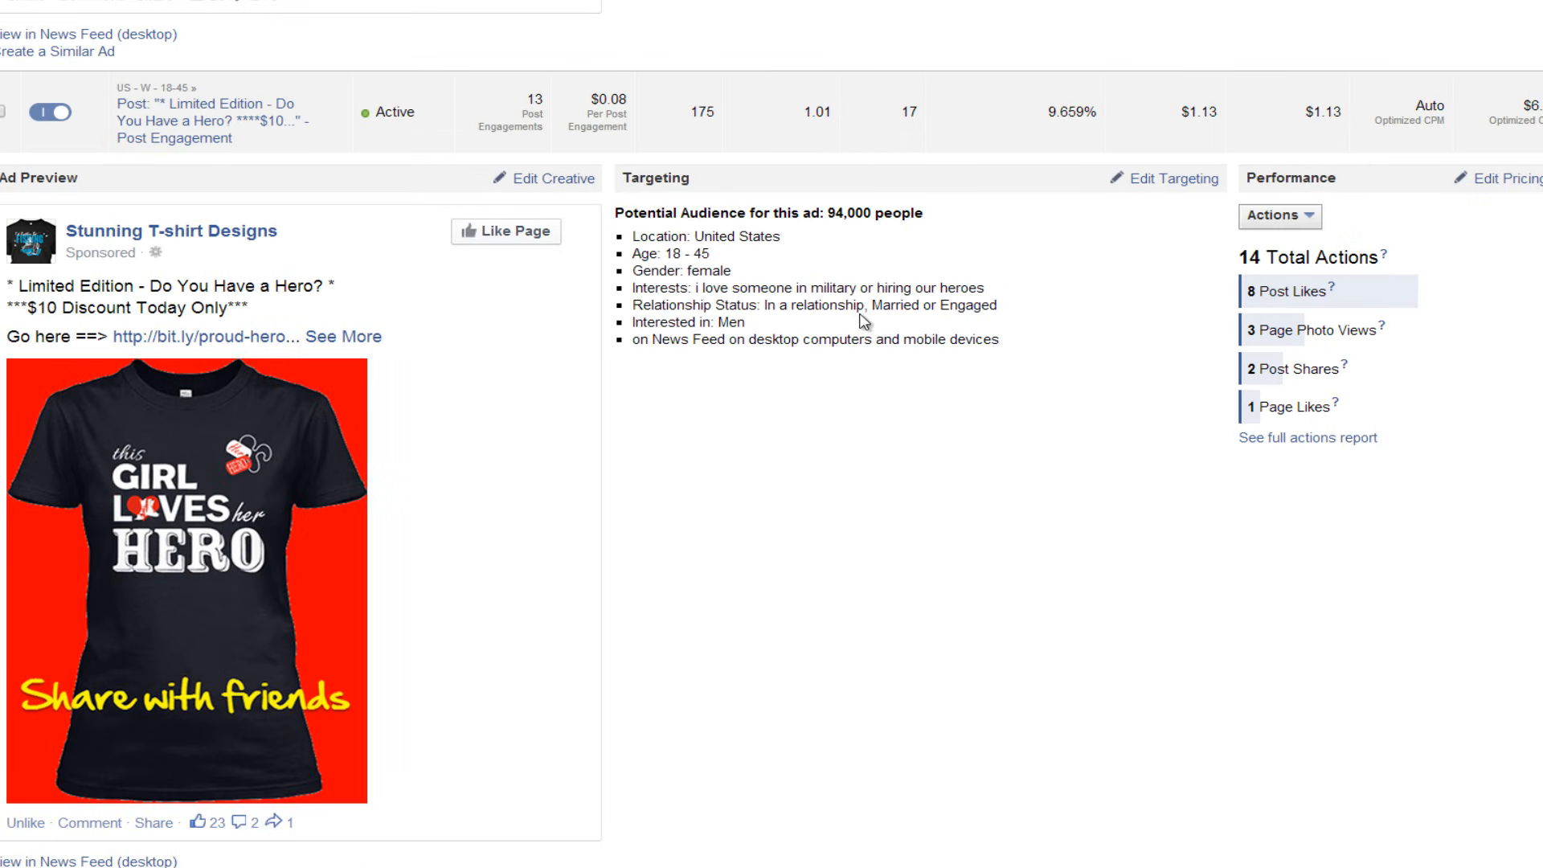
scroll(884, 322, "up", 4)
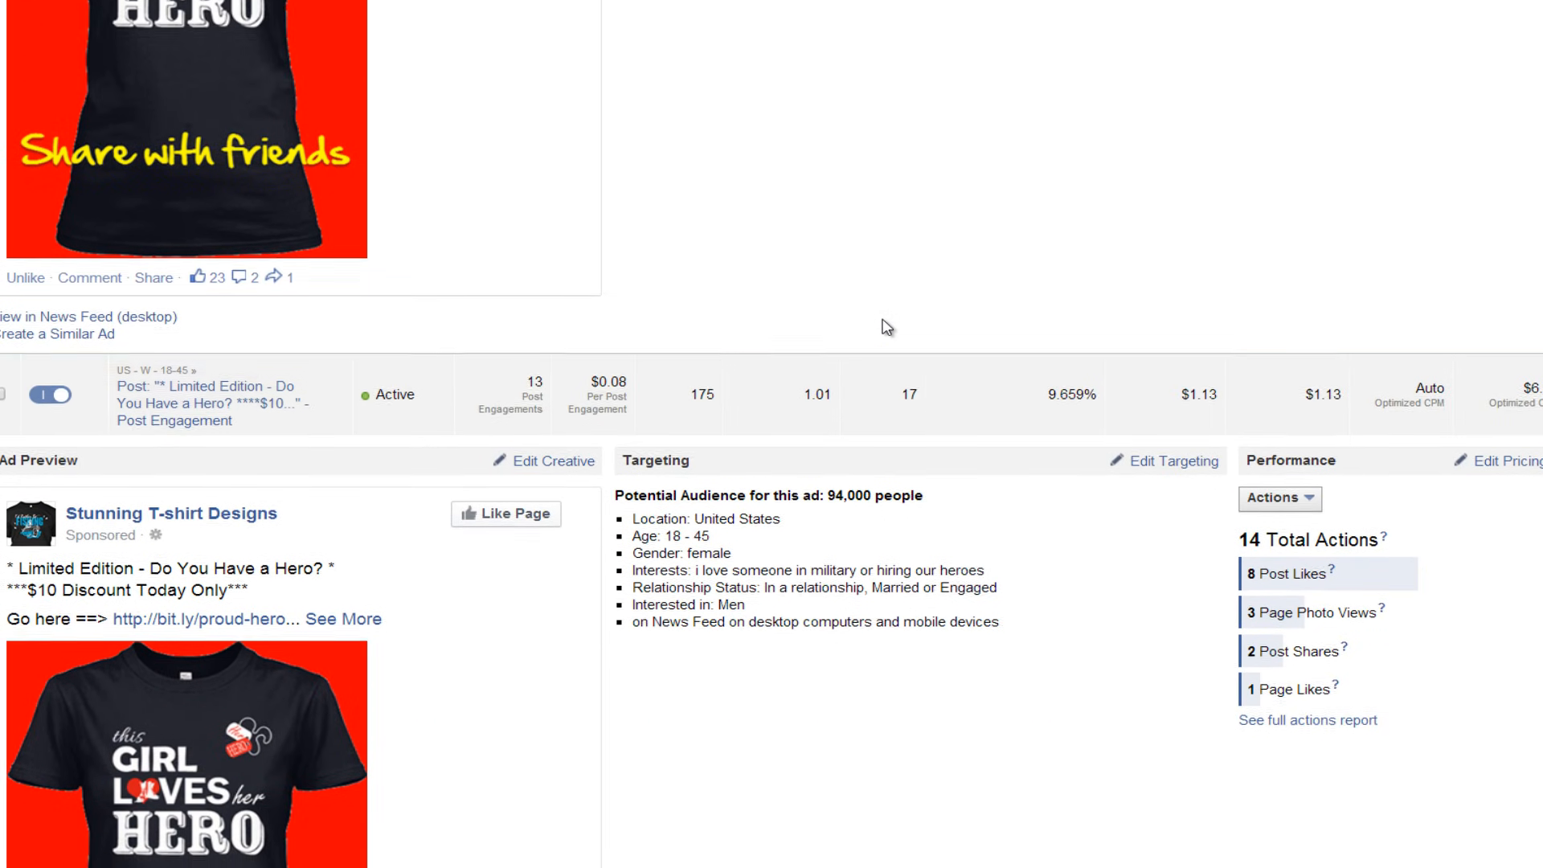
scroll(608, 273, "down", 1)
key("ctrl+shift+d")
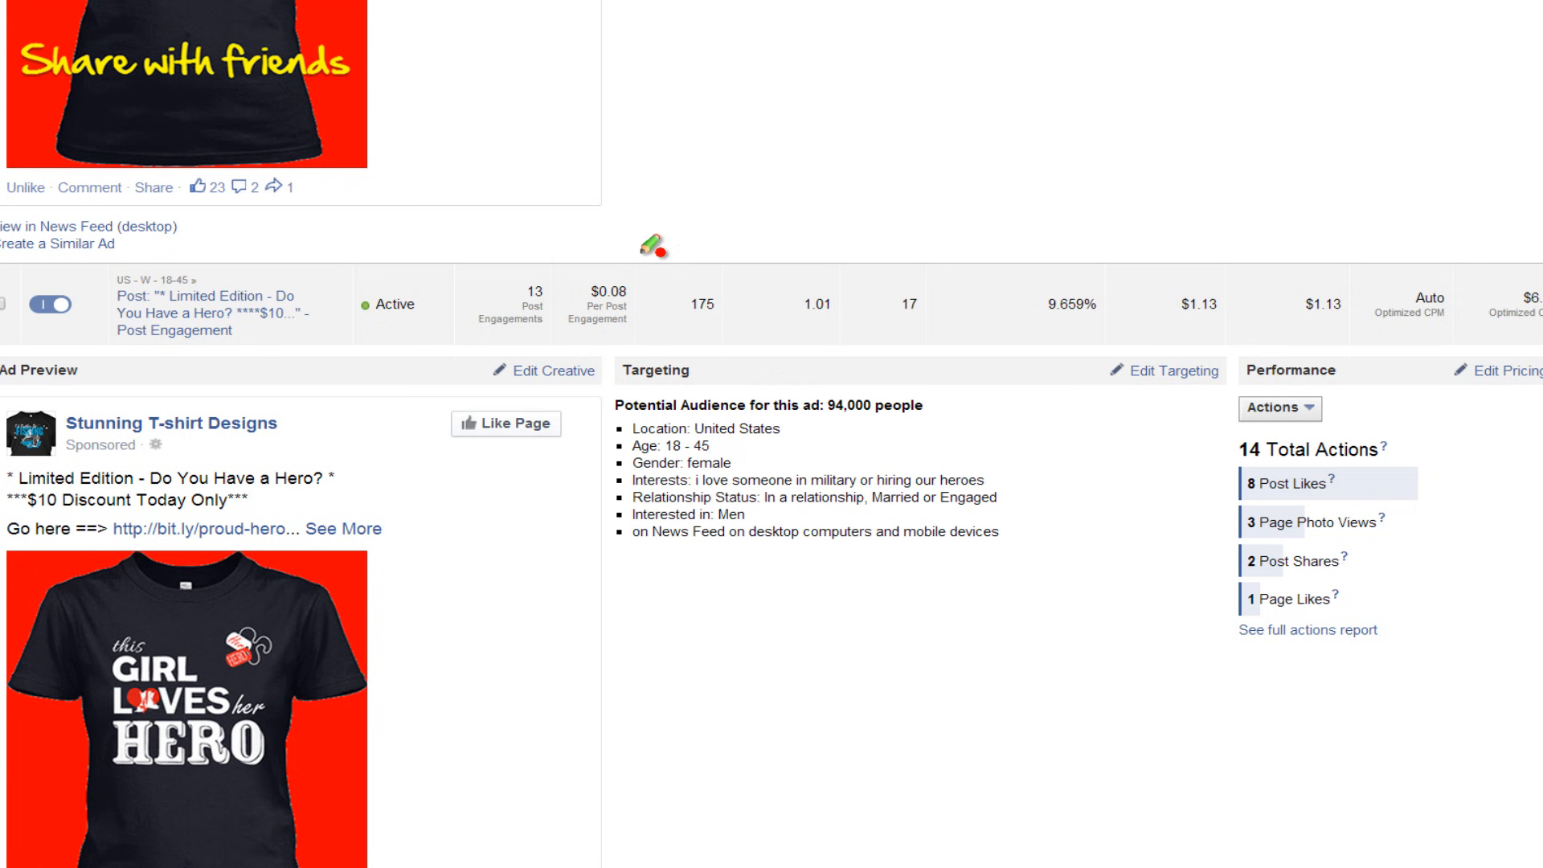
mouse_move(647, 254)
left_mouse_down()
mouse_move(601, 345)
mouse_move(560, 233)
left_mouse_up()
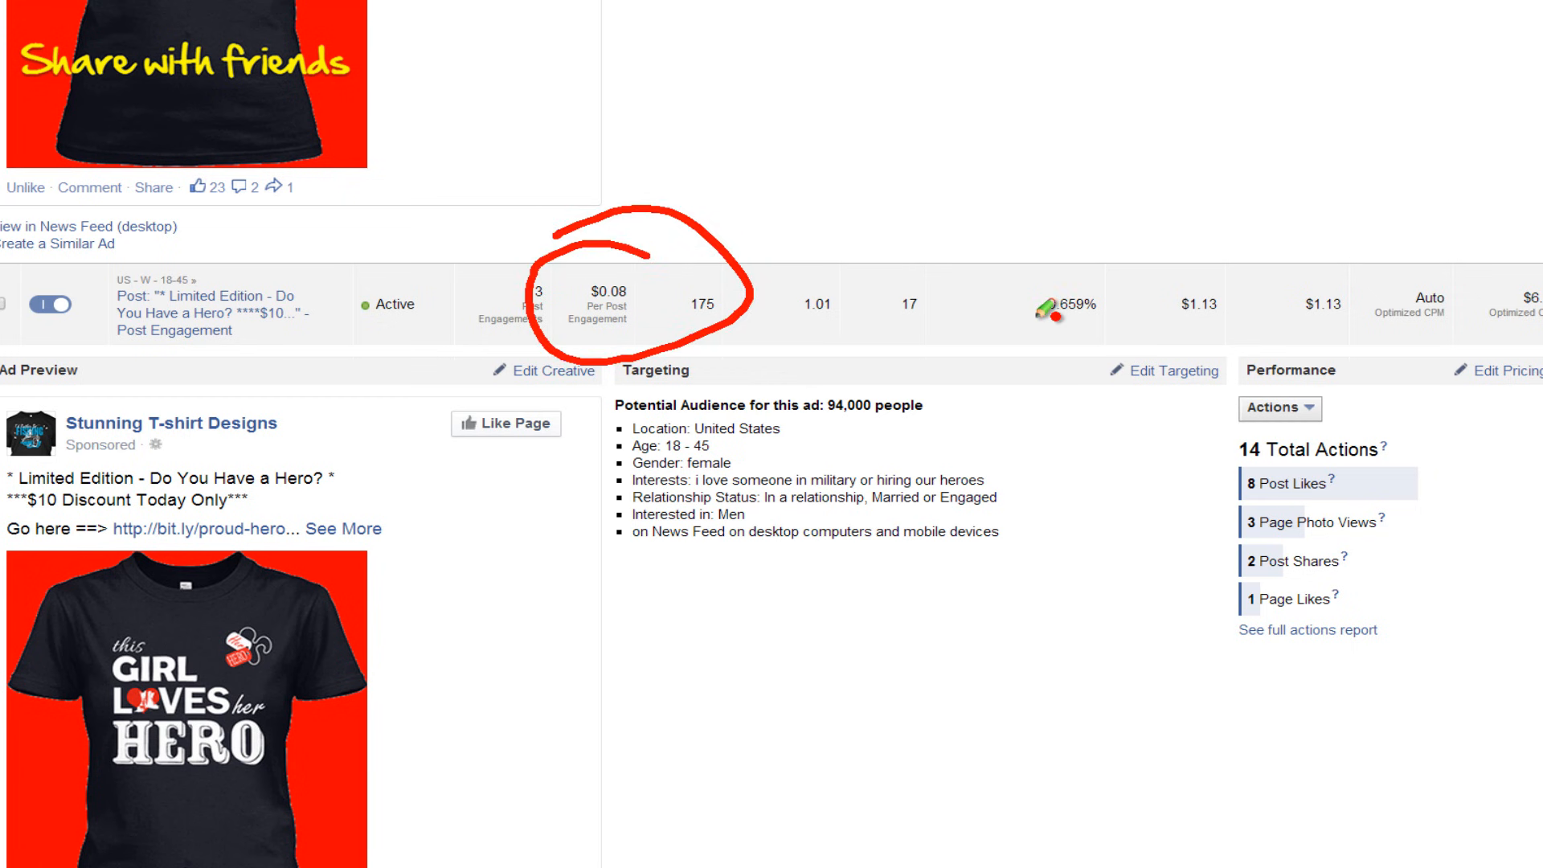
Underline the second ad's click-through rate, write an underlined CTR above it, and clear the markings.
left_click_drag(1032, 316, 1128, 320)
mouse_move(1049, 168)
left_mouse_down()
mouse_move(1011, 207)
mouse_move(1121, 212)
left_mouse_up()
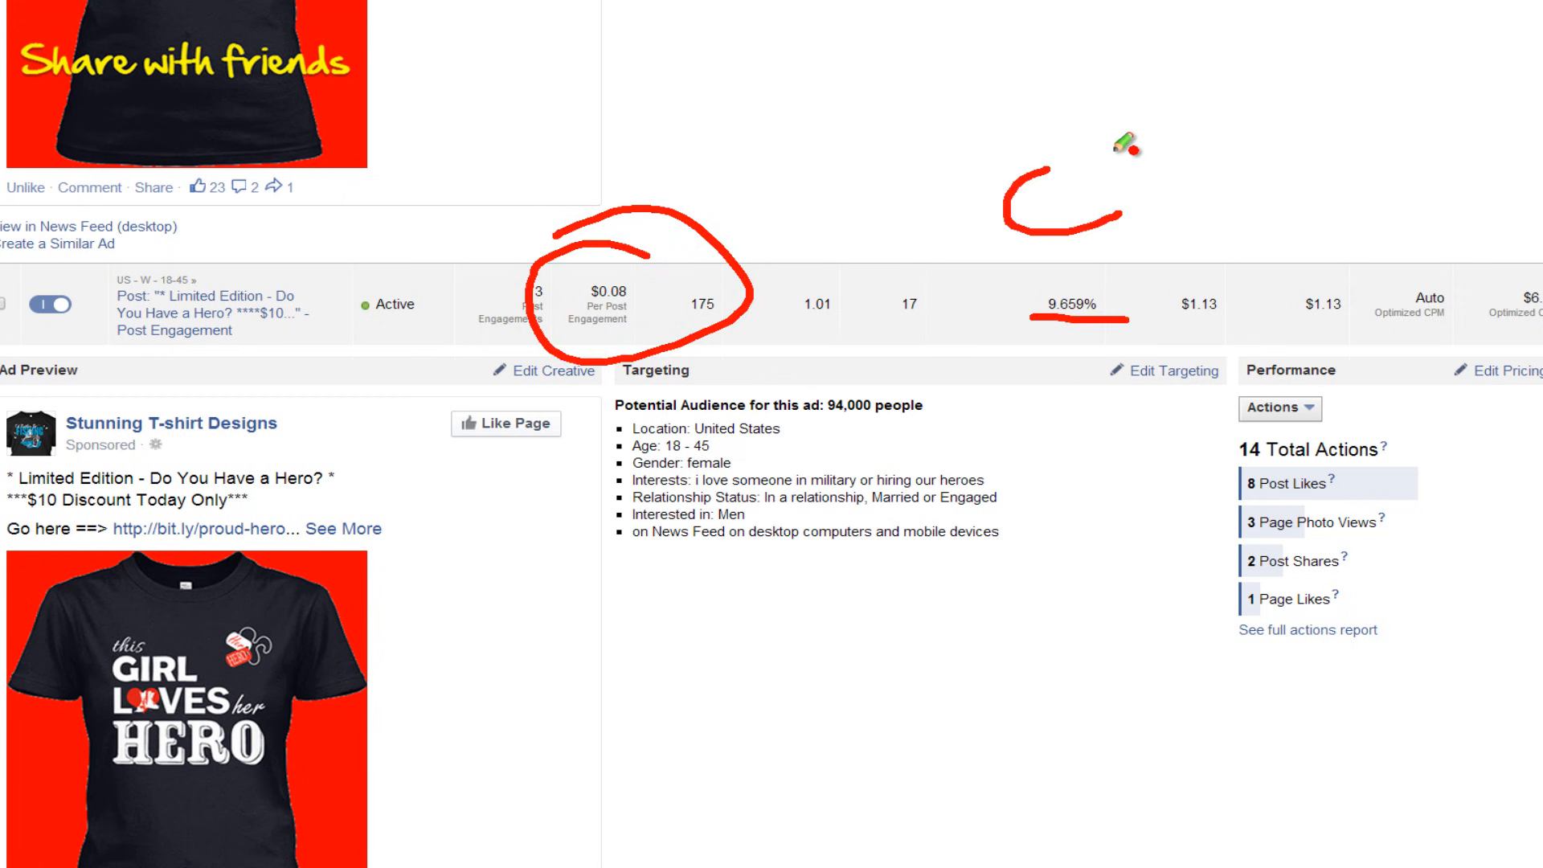
mouse_move(1115, 159)
left_mouse_down()
mouse_move(1209, 229)
mouse_move(1201, 113)
mouse_move(1276, 195)
left_mouse_up()
left_click_drag(1059, 268, 1315, 244)
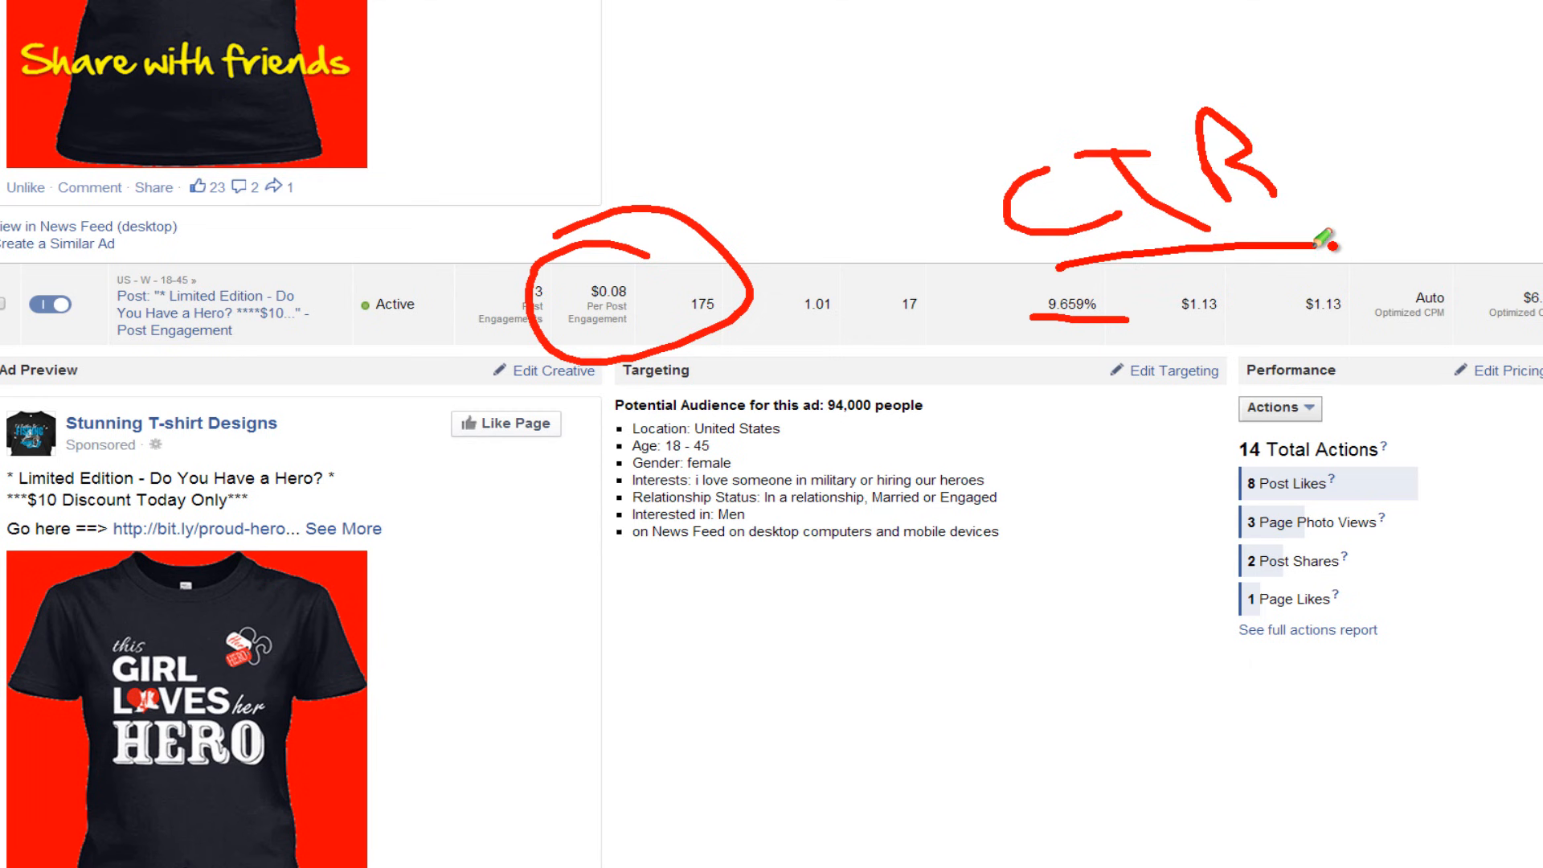
key("Escape")
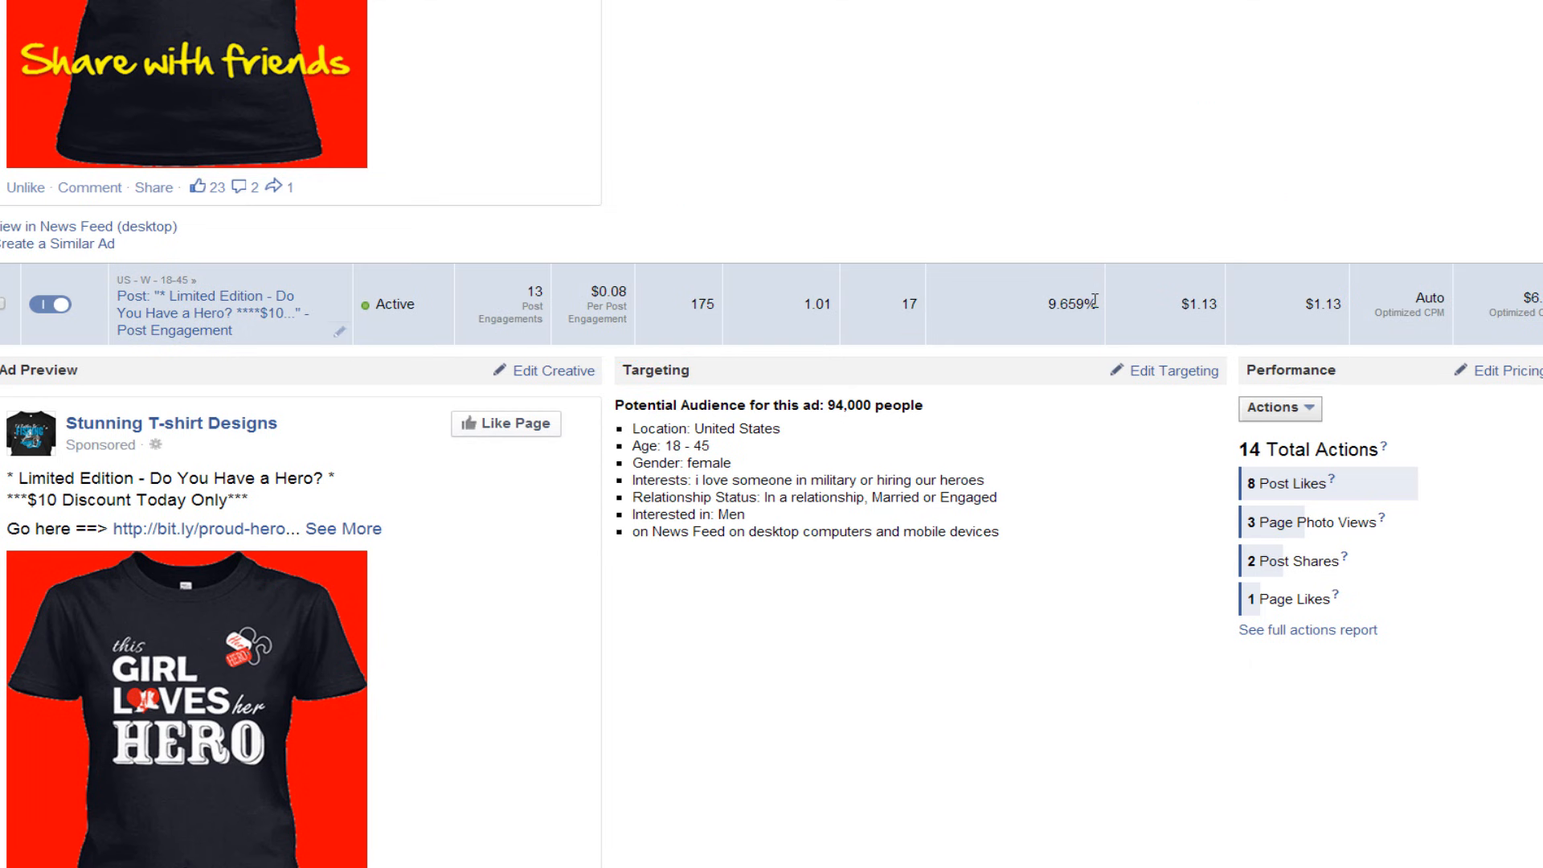
Highlight the second ad's click-through rate value and reopen that ad's details.
left_click(1037, 307)
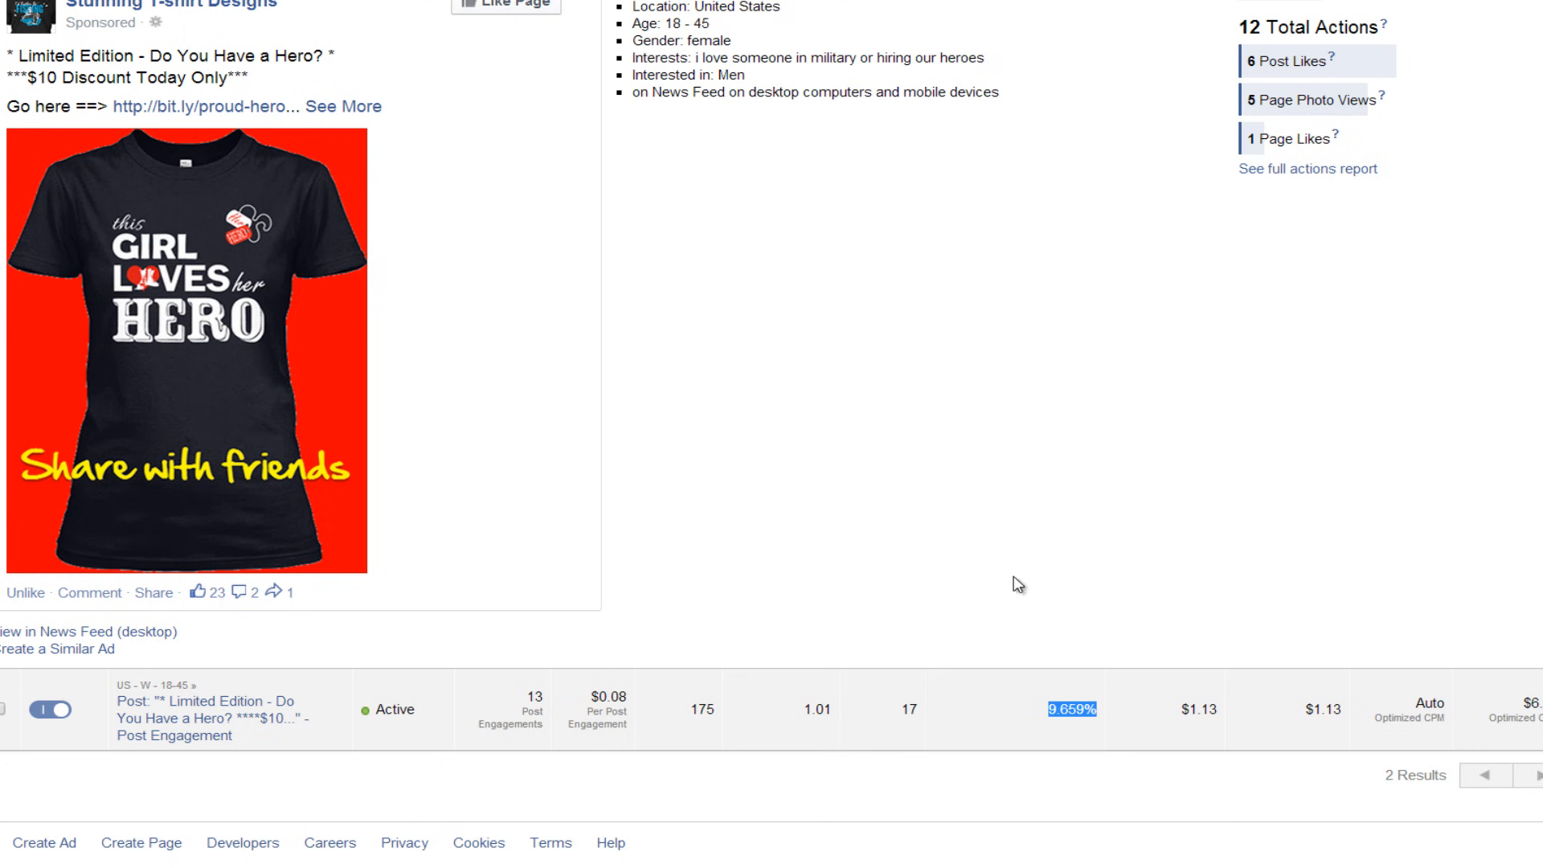
left_click(931, 715)
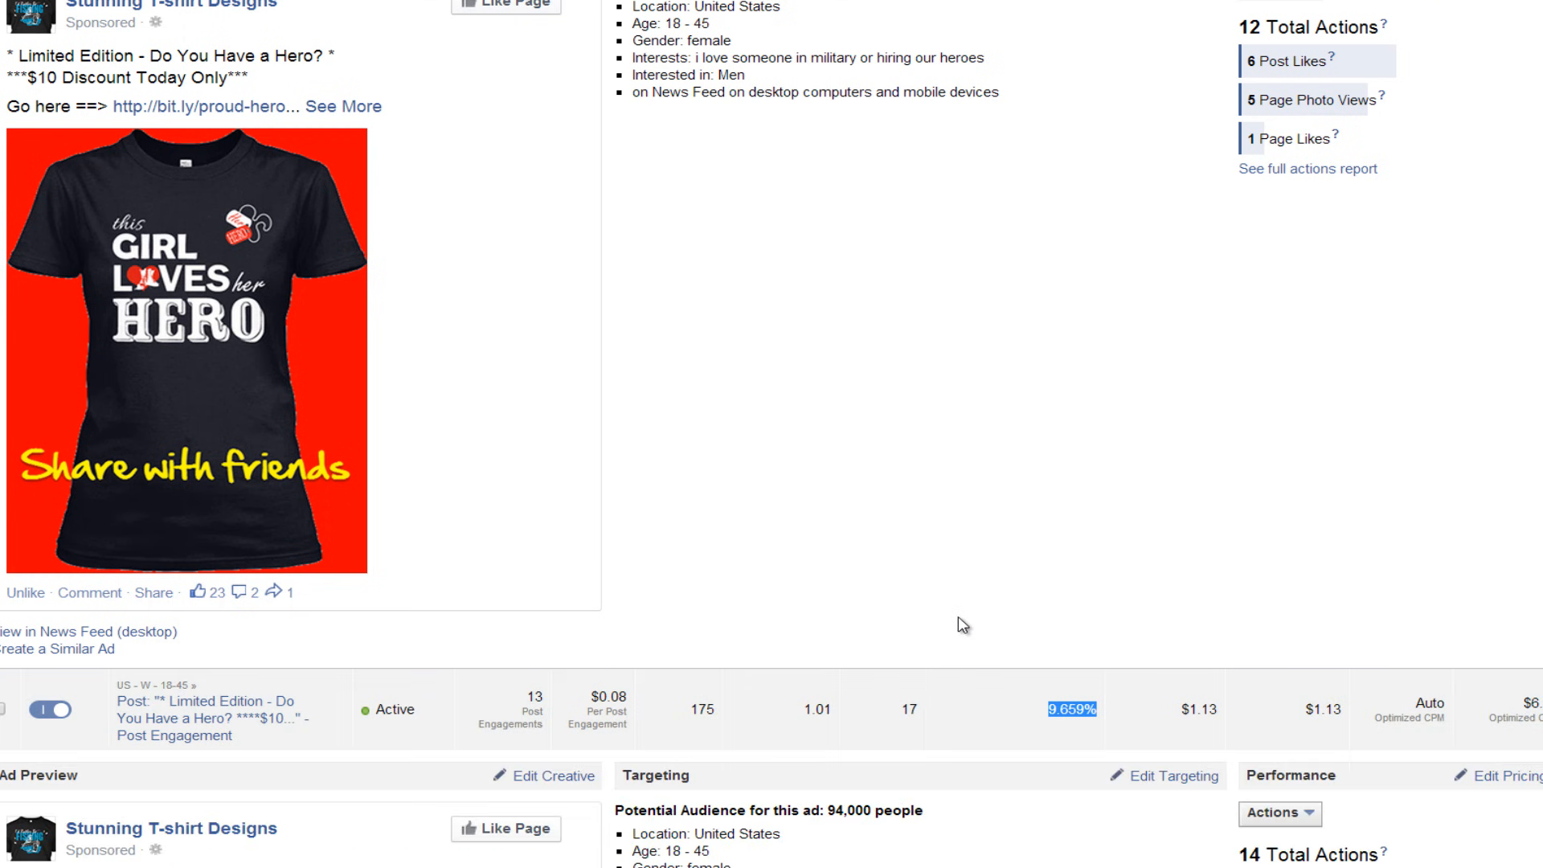
Compare the two ads, outline the first ad's targeting section, and clear the markings.
scroll(963, 625, "down", 7)
scroll(962, 625, "up", 11)
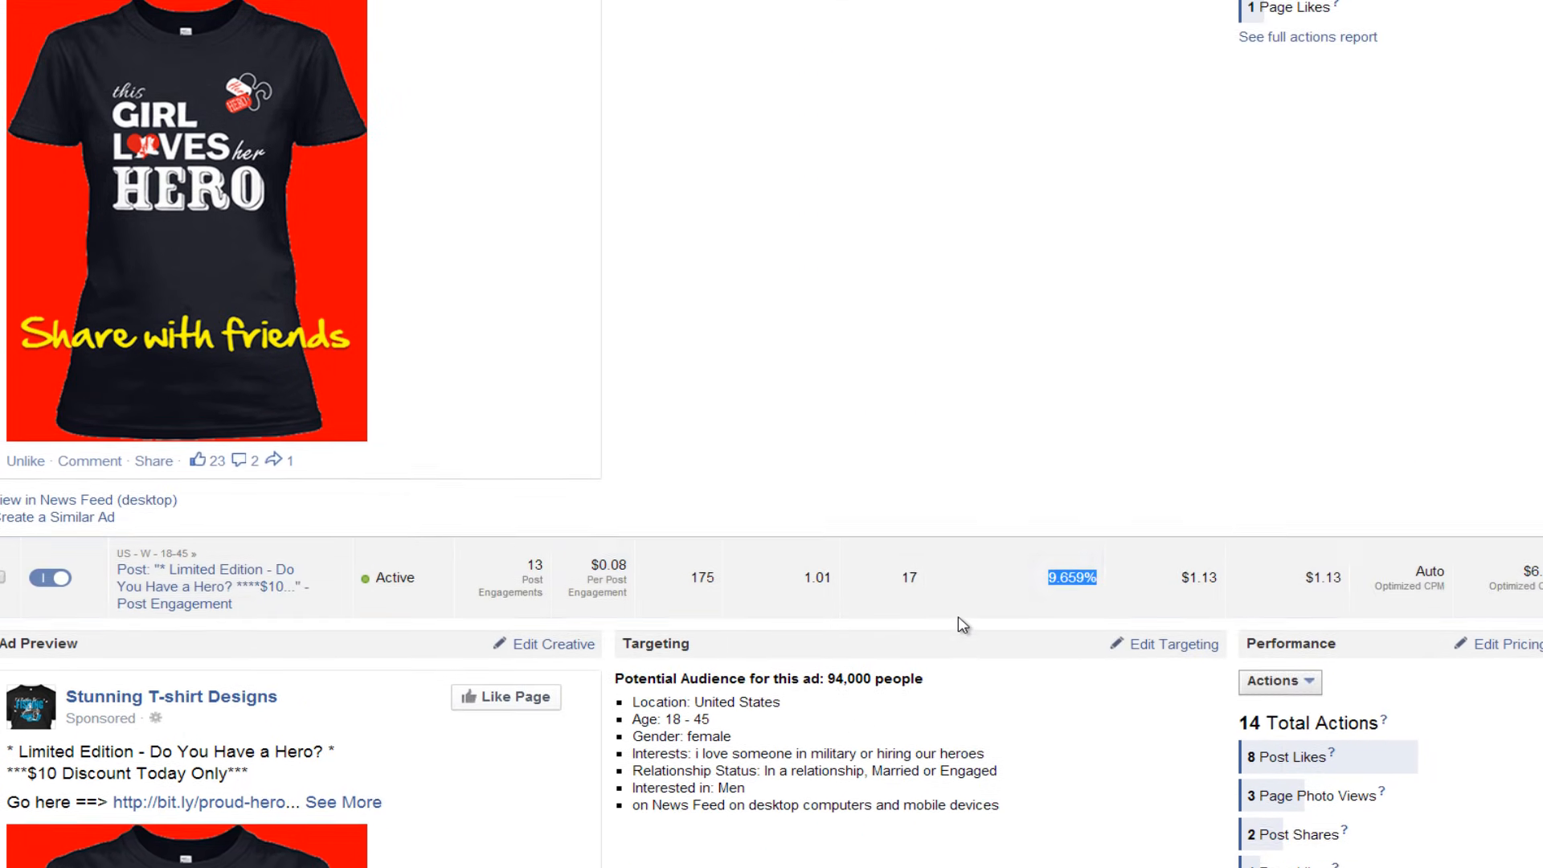
scroll(963, 625, "down", 2)
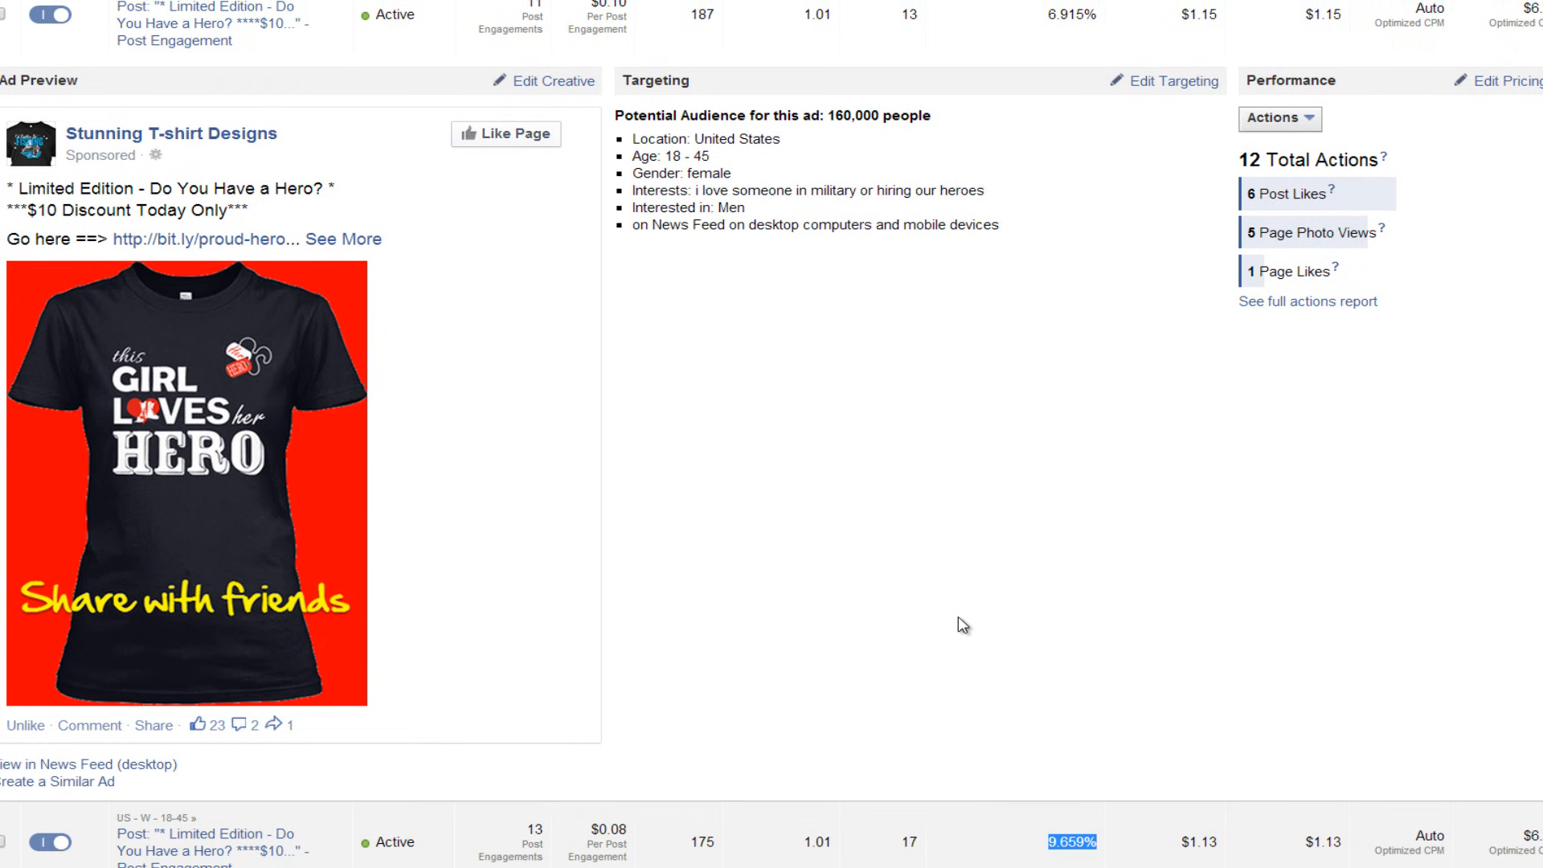
mouse_move(908, 16)
left_mouse_down()
mouse_move(548, 71)
mouse_move(558, 329)
mouse_move(1052, 354)
mouse_move(928, 5)
left_mouse_up()
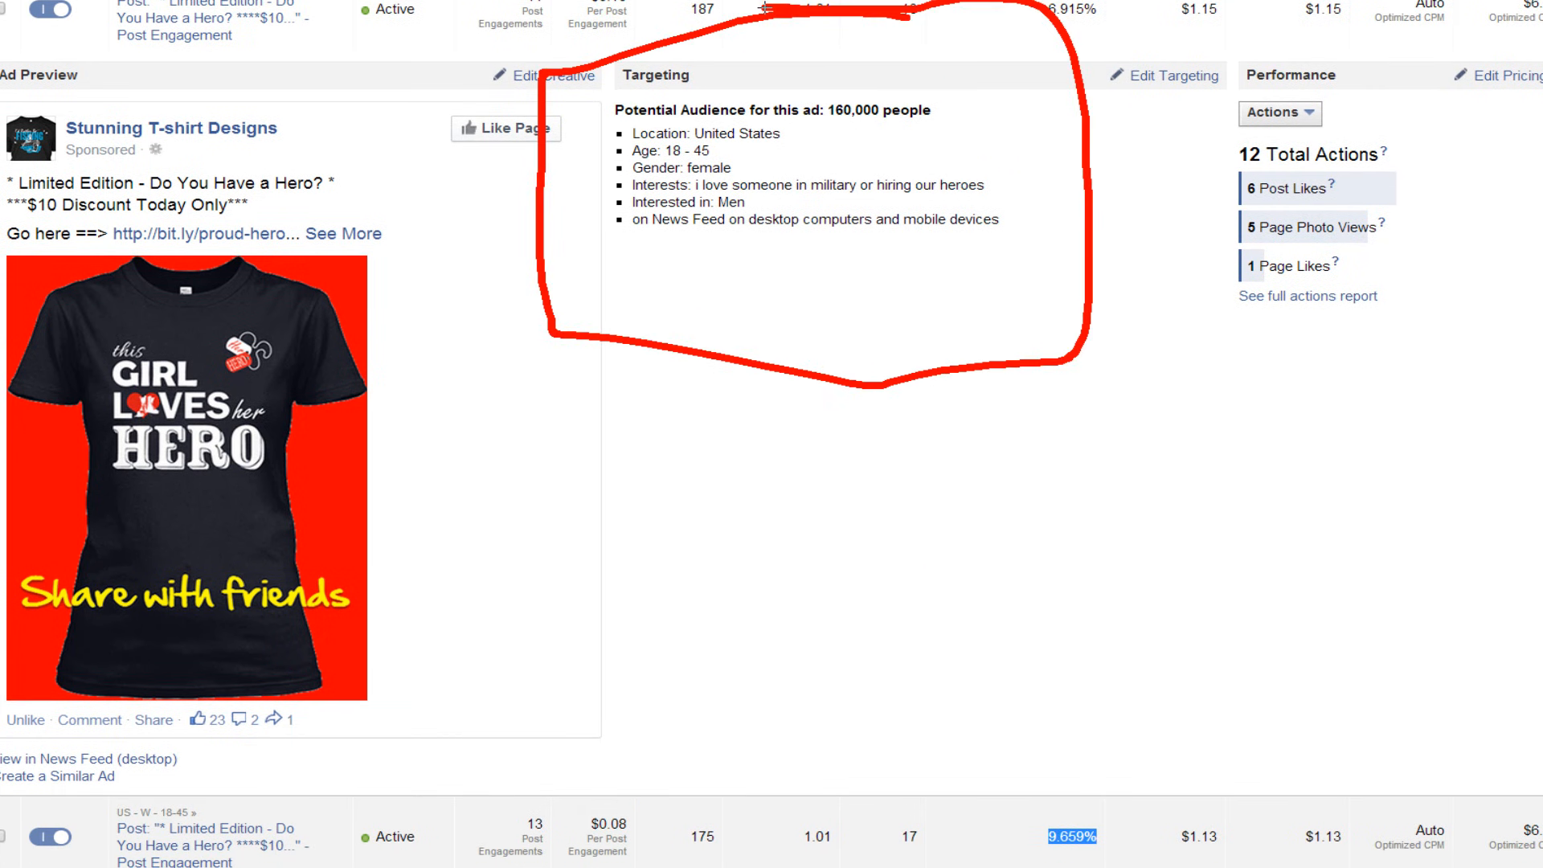
key("Escape")
Mark the click-through rate of the first ad and of the second ad, clearing the markings each time.
scroll(770, 297, "down", 10)
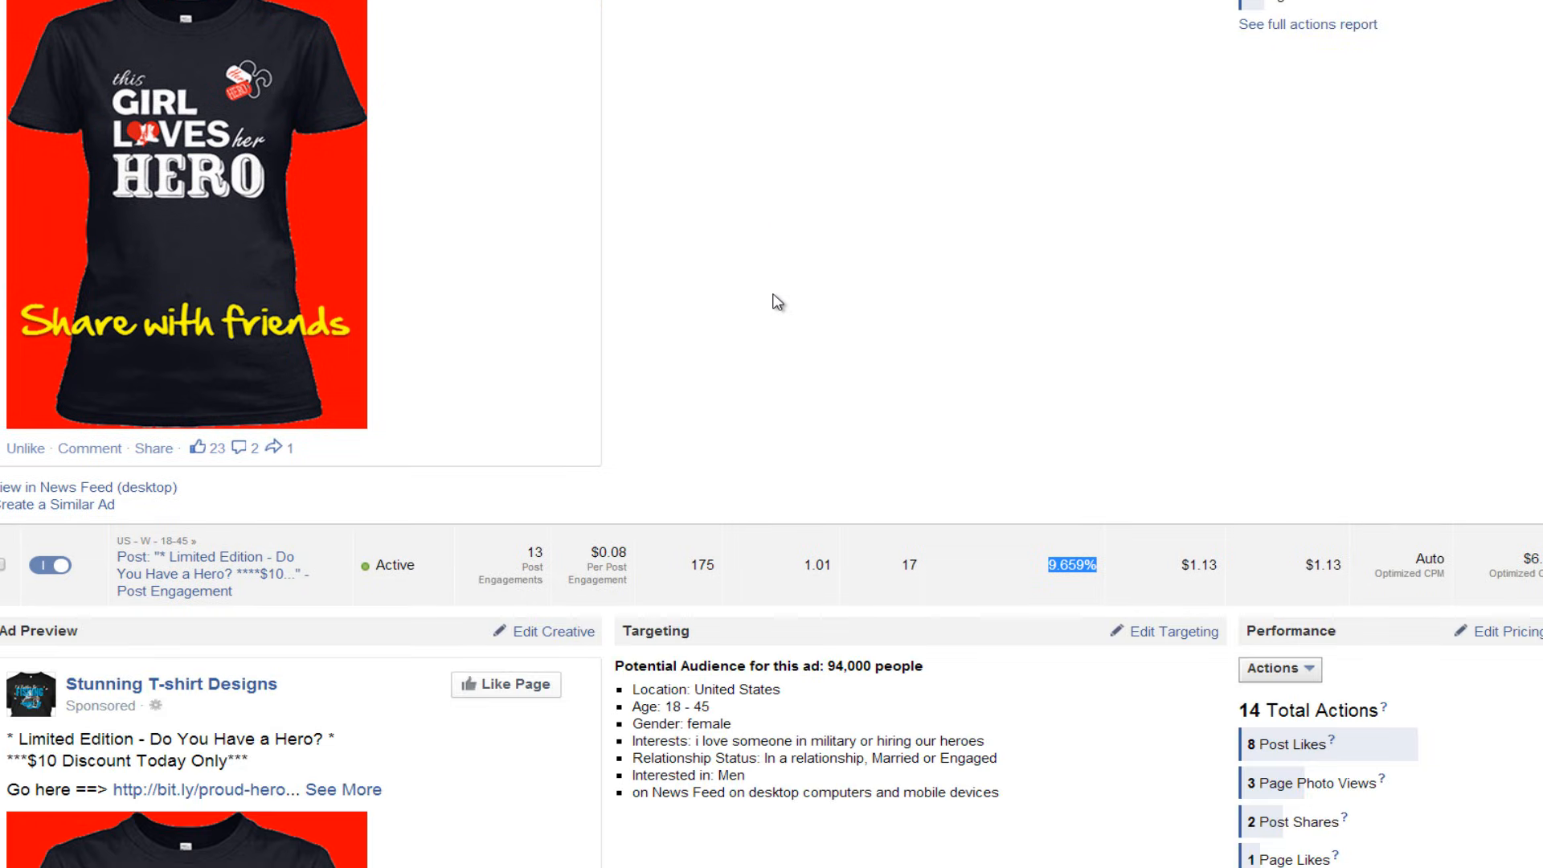
scroll(885, 259, "up", 10)
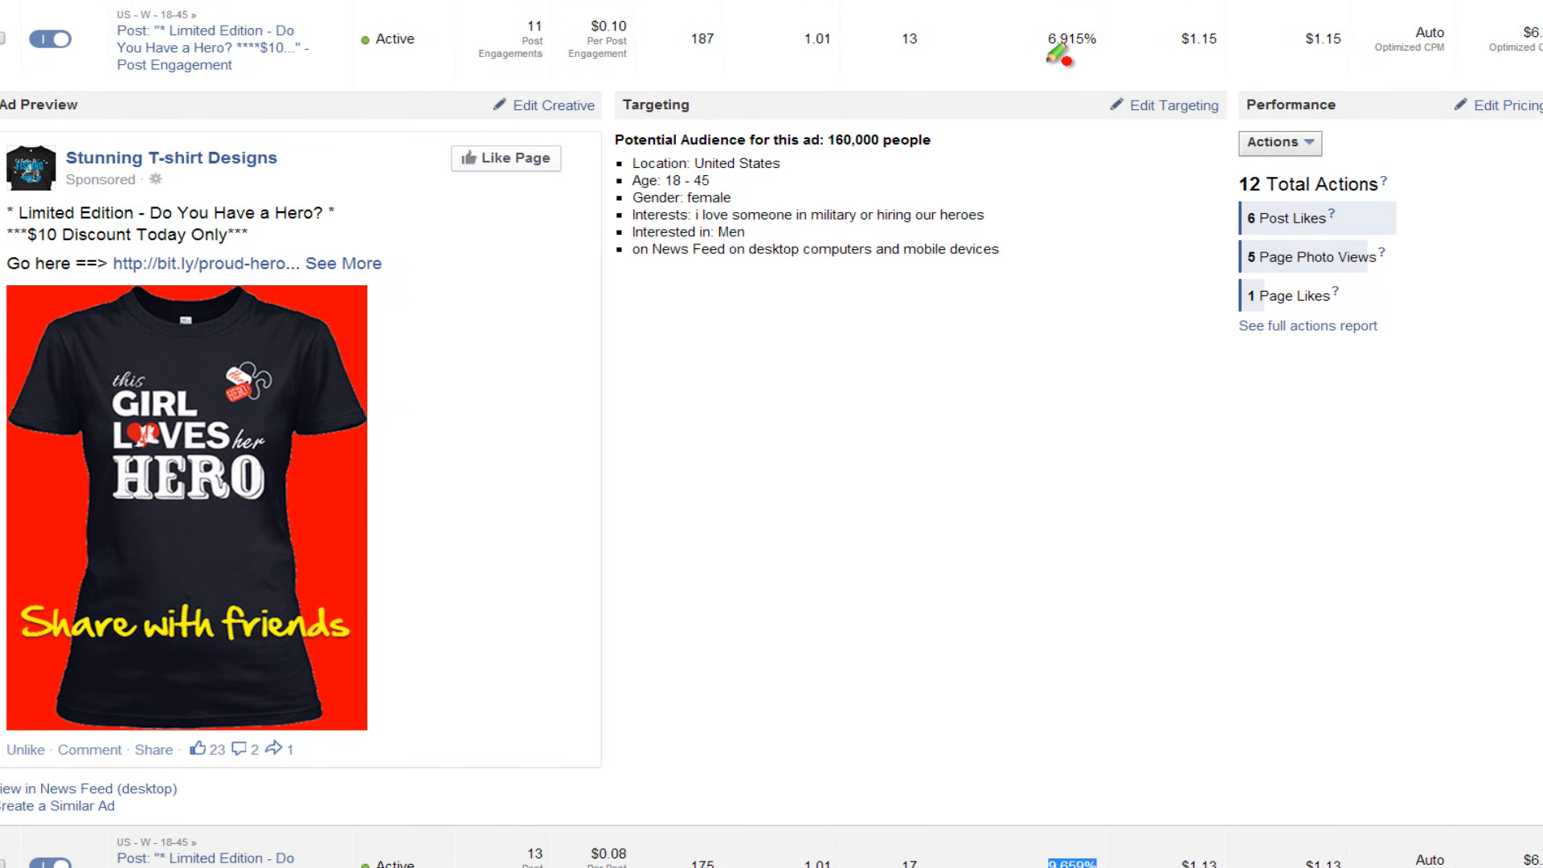
left_click_drag(1022, 67, 1134, 48)
key("Escape")
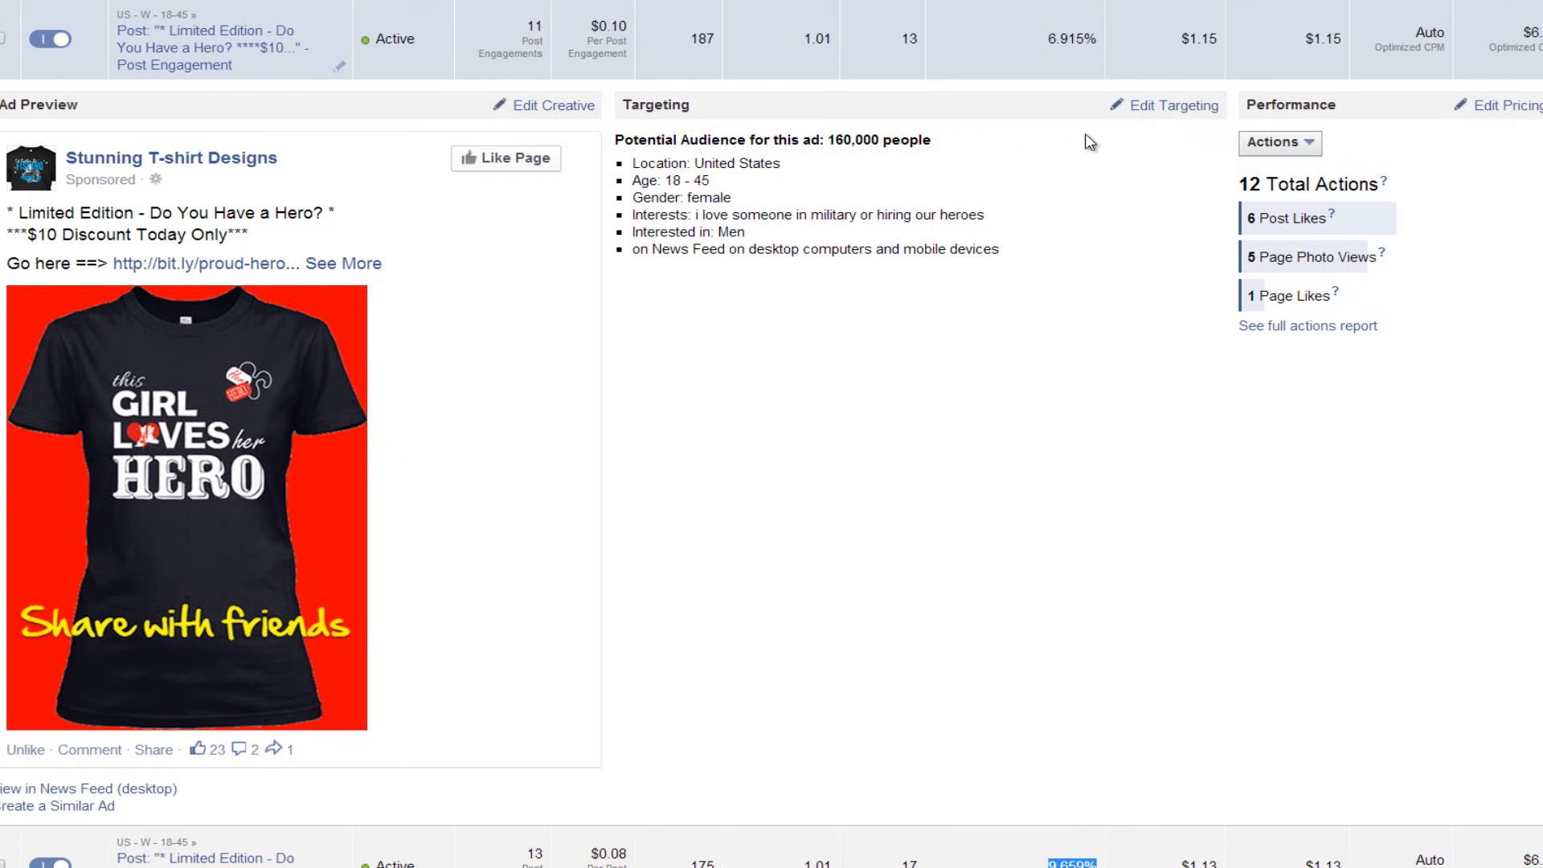
scroll(1090, 142, "down", 6)
mouse_move(1107, 495)
left_mouse_down()
mouse_move(1102, 557)
mouse_move(1045, 498)
left_mouse_up()
key("Escape")
Circle the first ad's click-through rate in its results row and clear the marking.
scroll(1055, 454, "up", 1)
scroll(1055, 454, "up", 5)
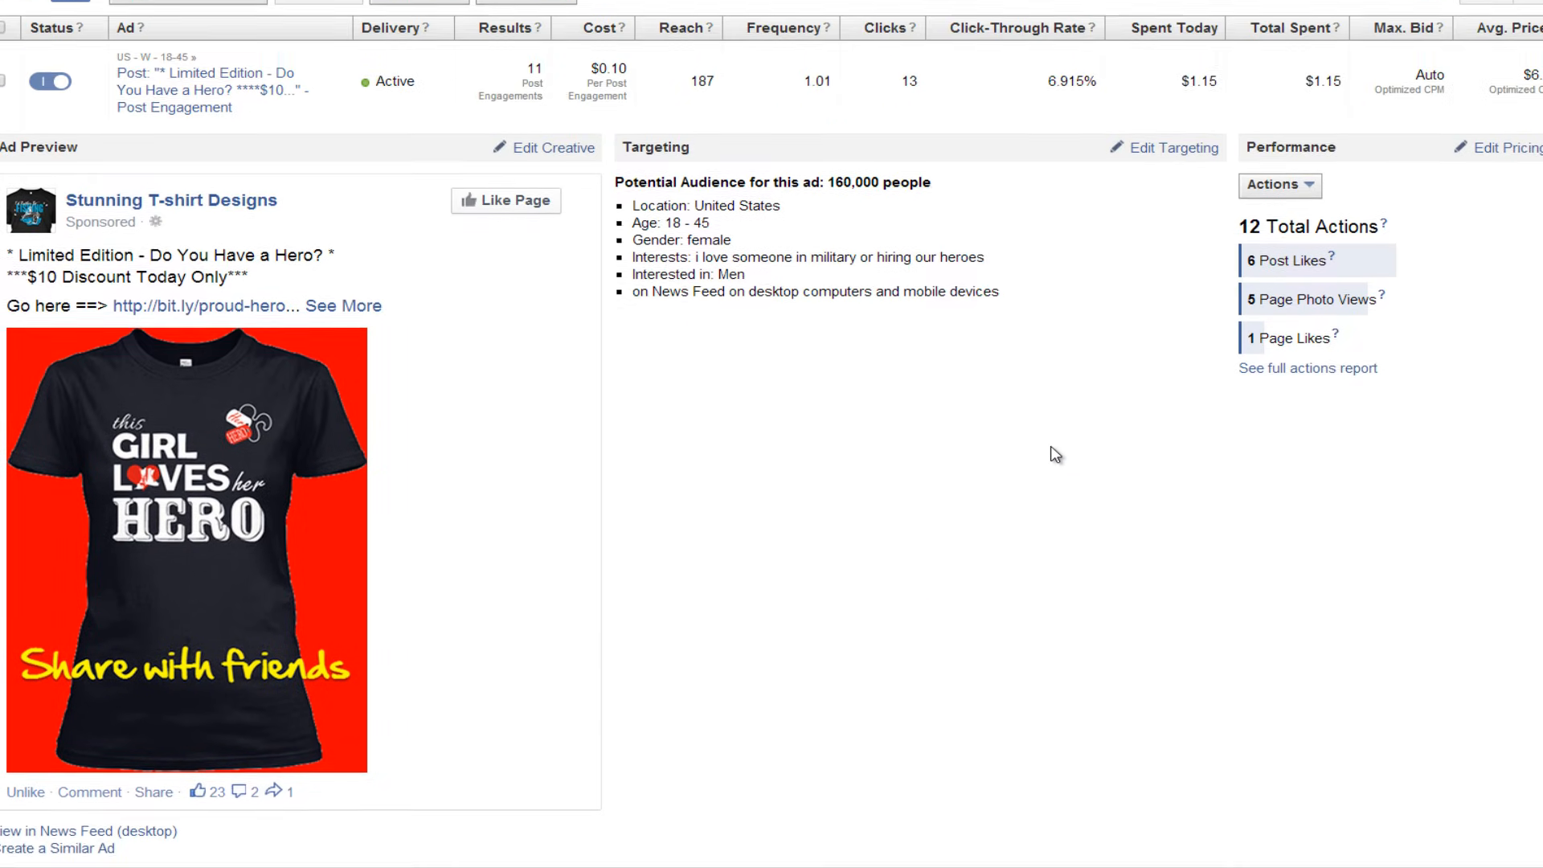
mouse_move(1097, 69)
left_mouse_down()
mouse_move(1037, 69)
mouse_move(1072, 77)
left_mouse_up()
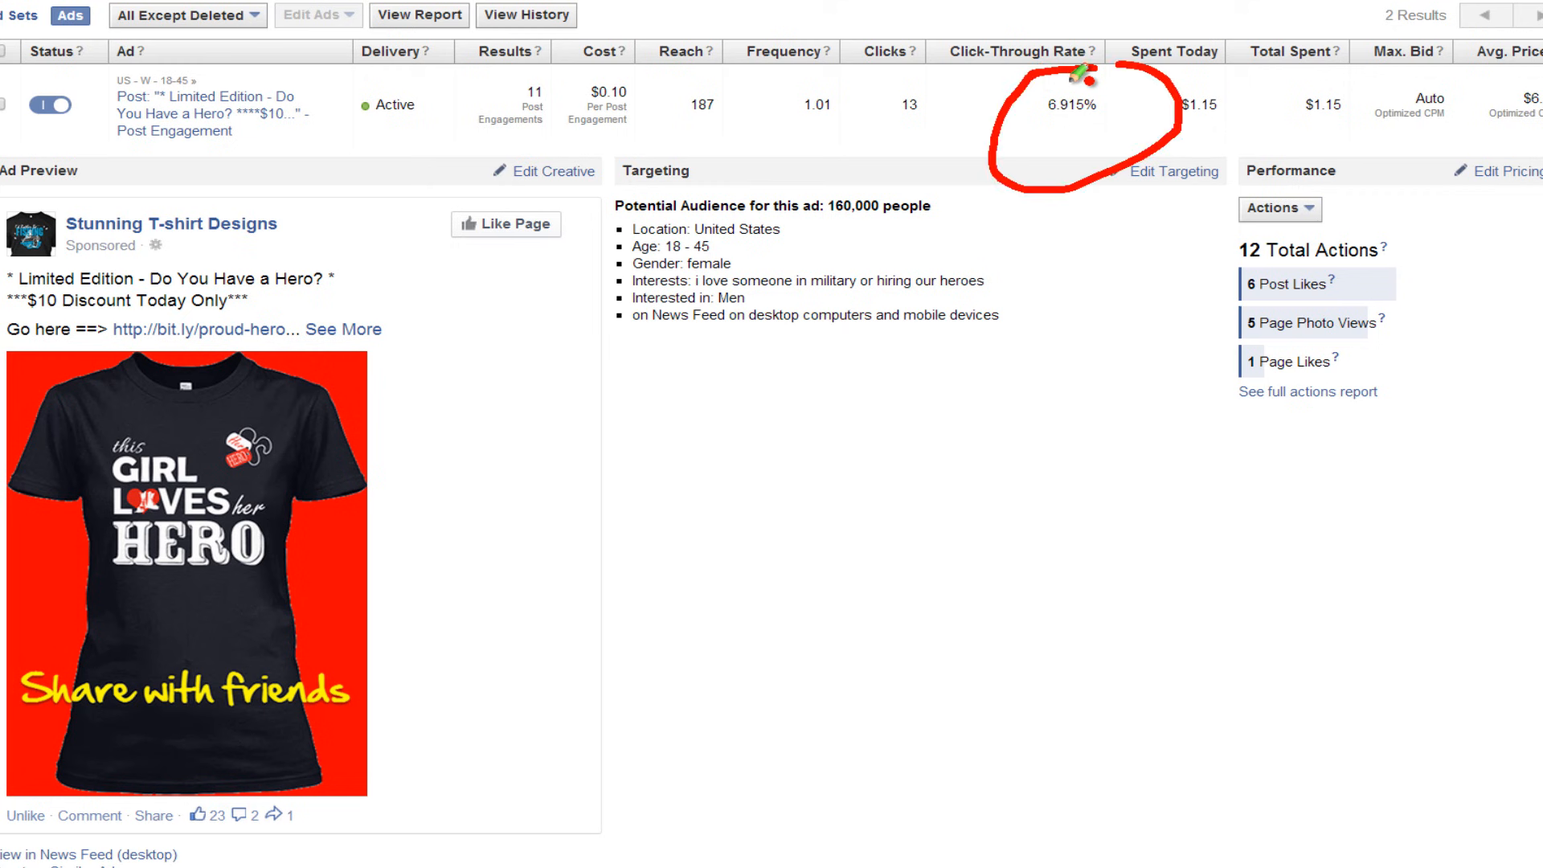
key("Escape")
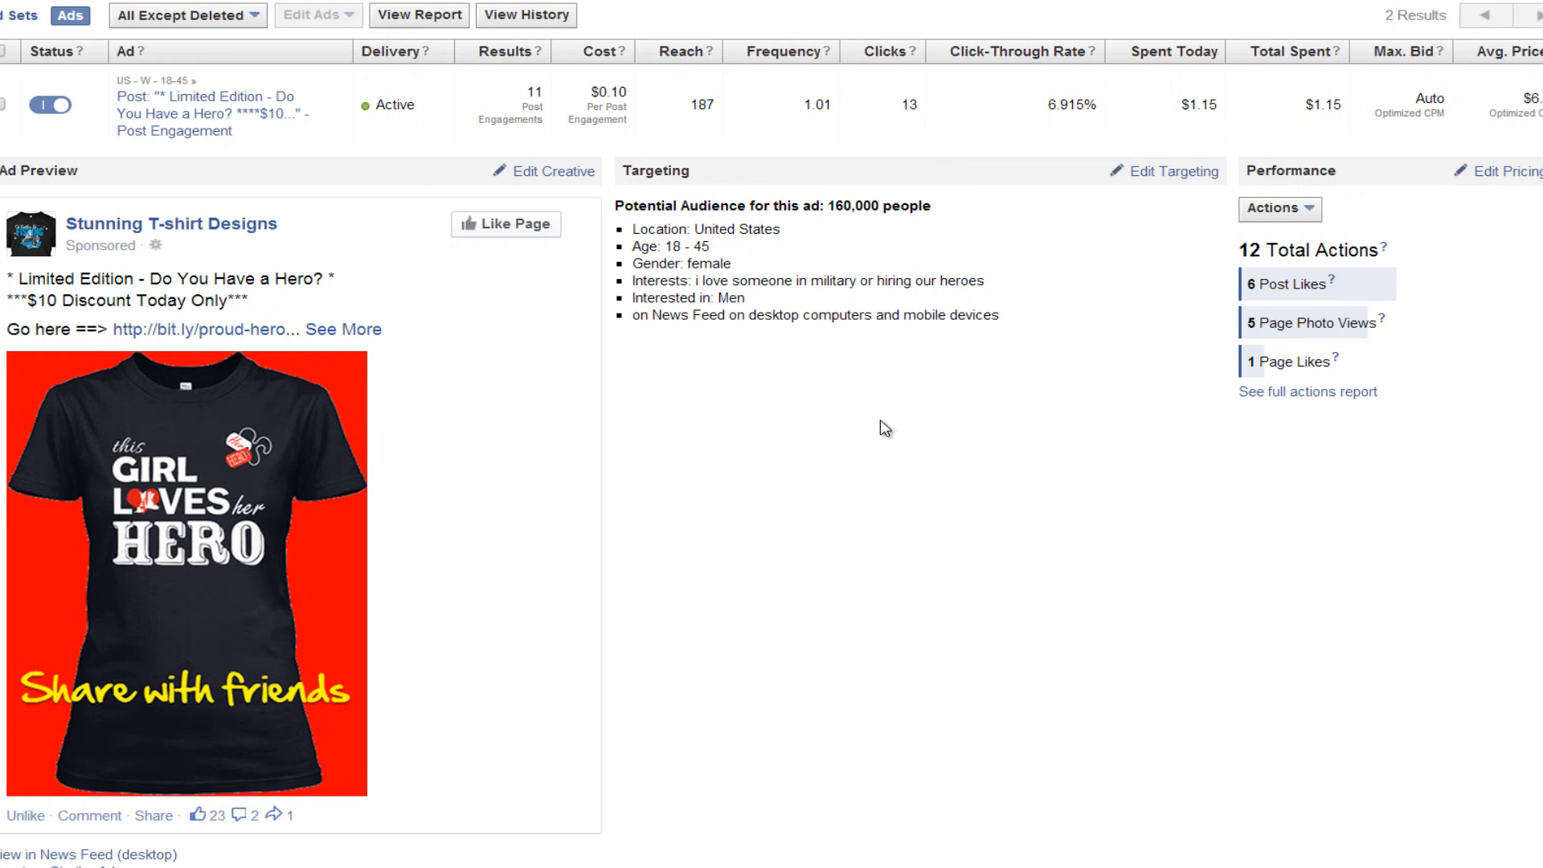
Draw an arrow to the second ad's targeting, write an E with a small sketch beneath it, and clear the markings.
scroll(885, 428, "down", 5)
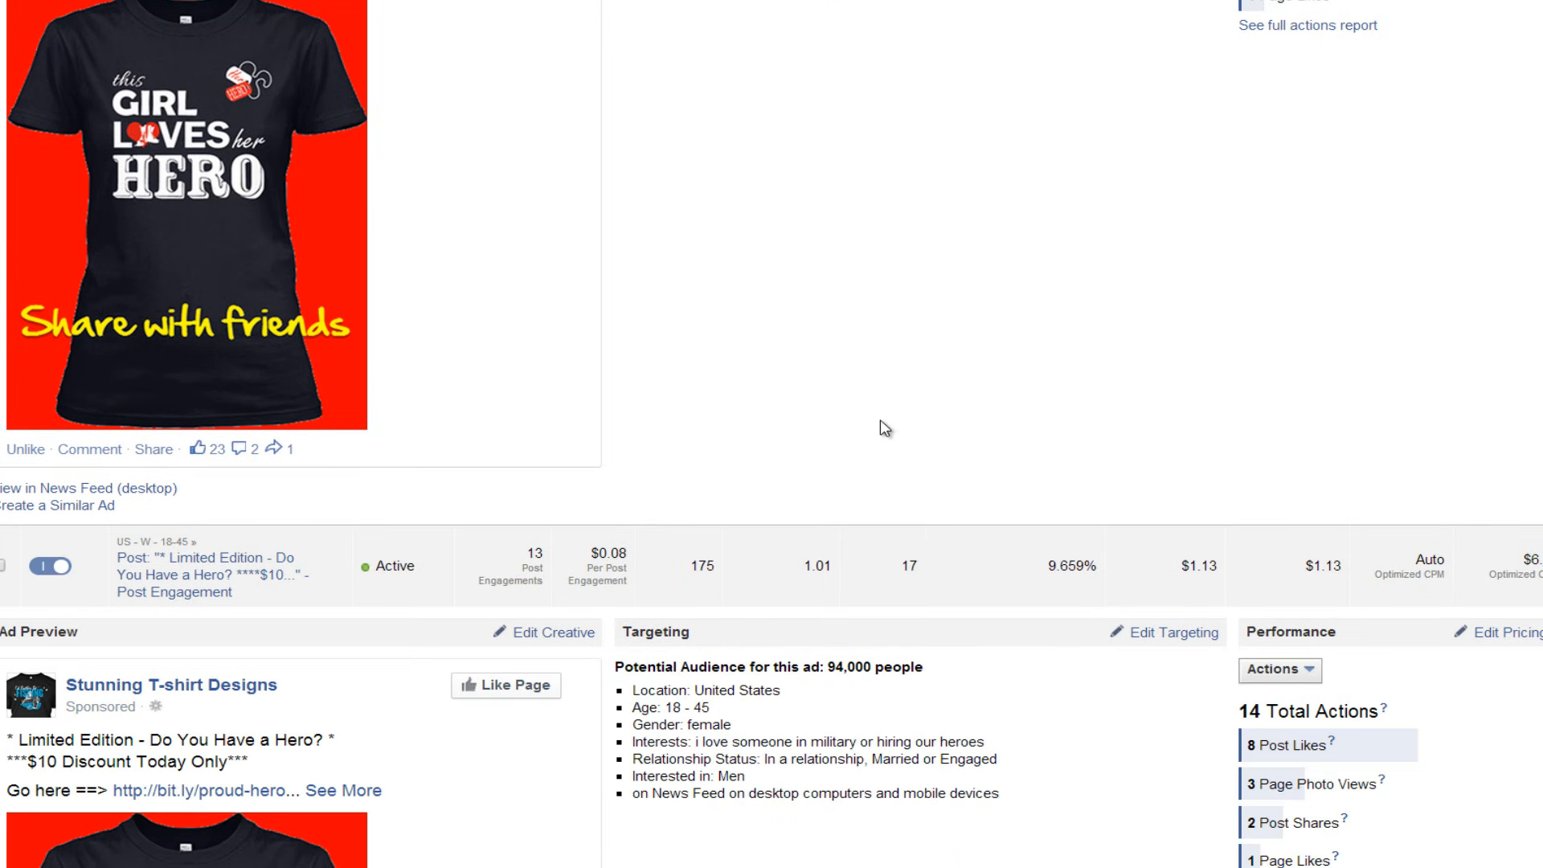
left_click_drag(990, 388, 992, 635)
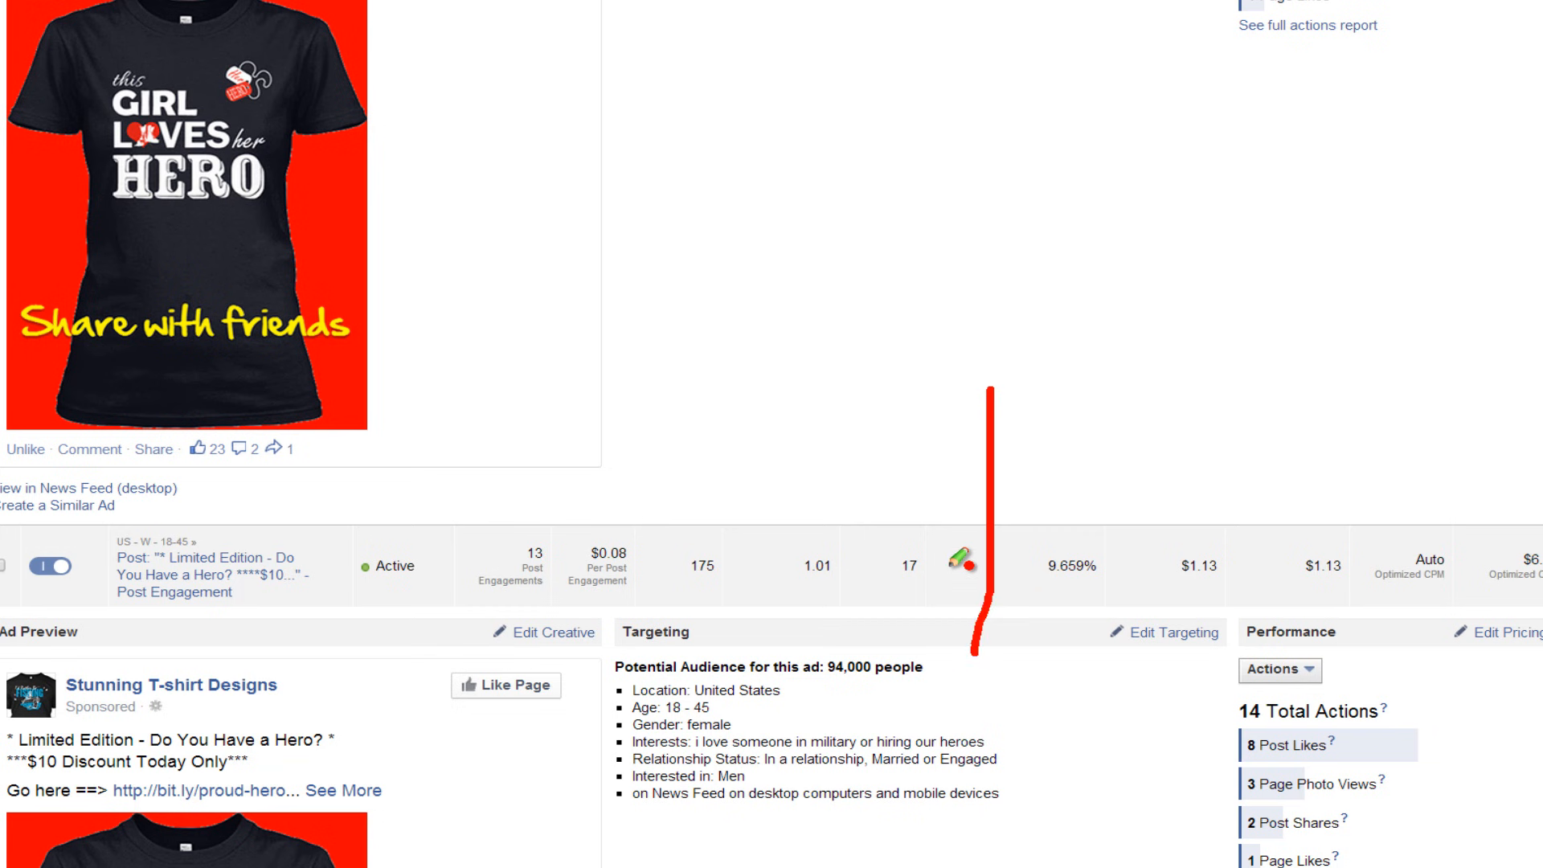
mouse_move(946, 545)
left_mouse_down()
mouse_move(999, 648)
mouse_move(1059, 596)
left_mouse_up()
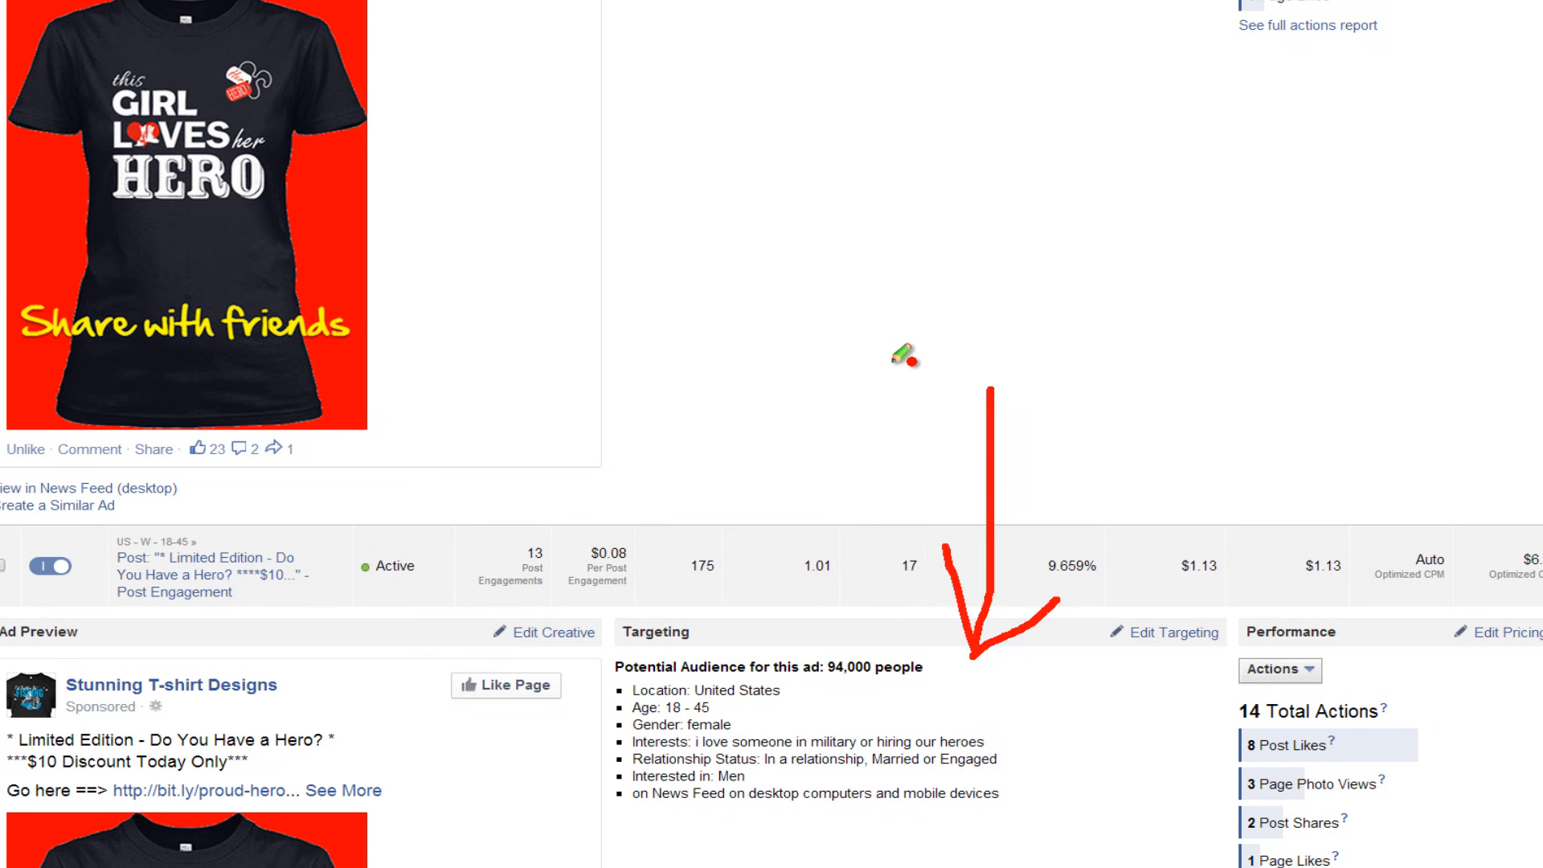
left_click_drag(746, 225, 753, 273)
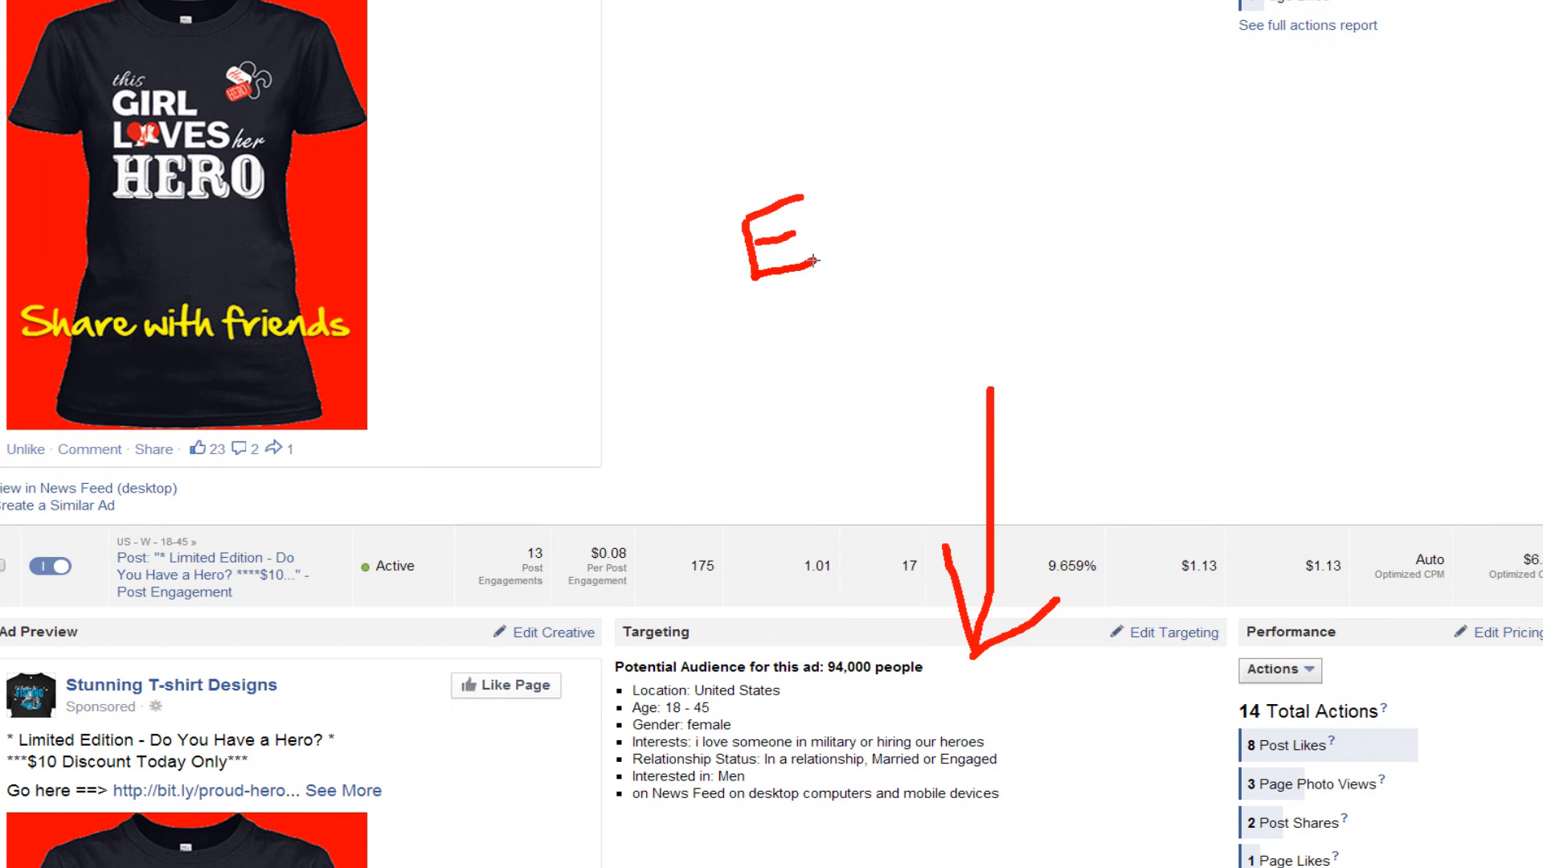
mouse_move(770, 314)
left_mouse_down()
mouse_move(820, 310)
mouse_move(847, 340)
mouse_move(811, 443)
left_mouse_up()
left_click_drag(802, 354, 907, 438)
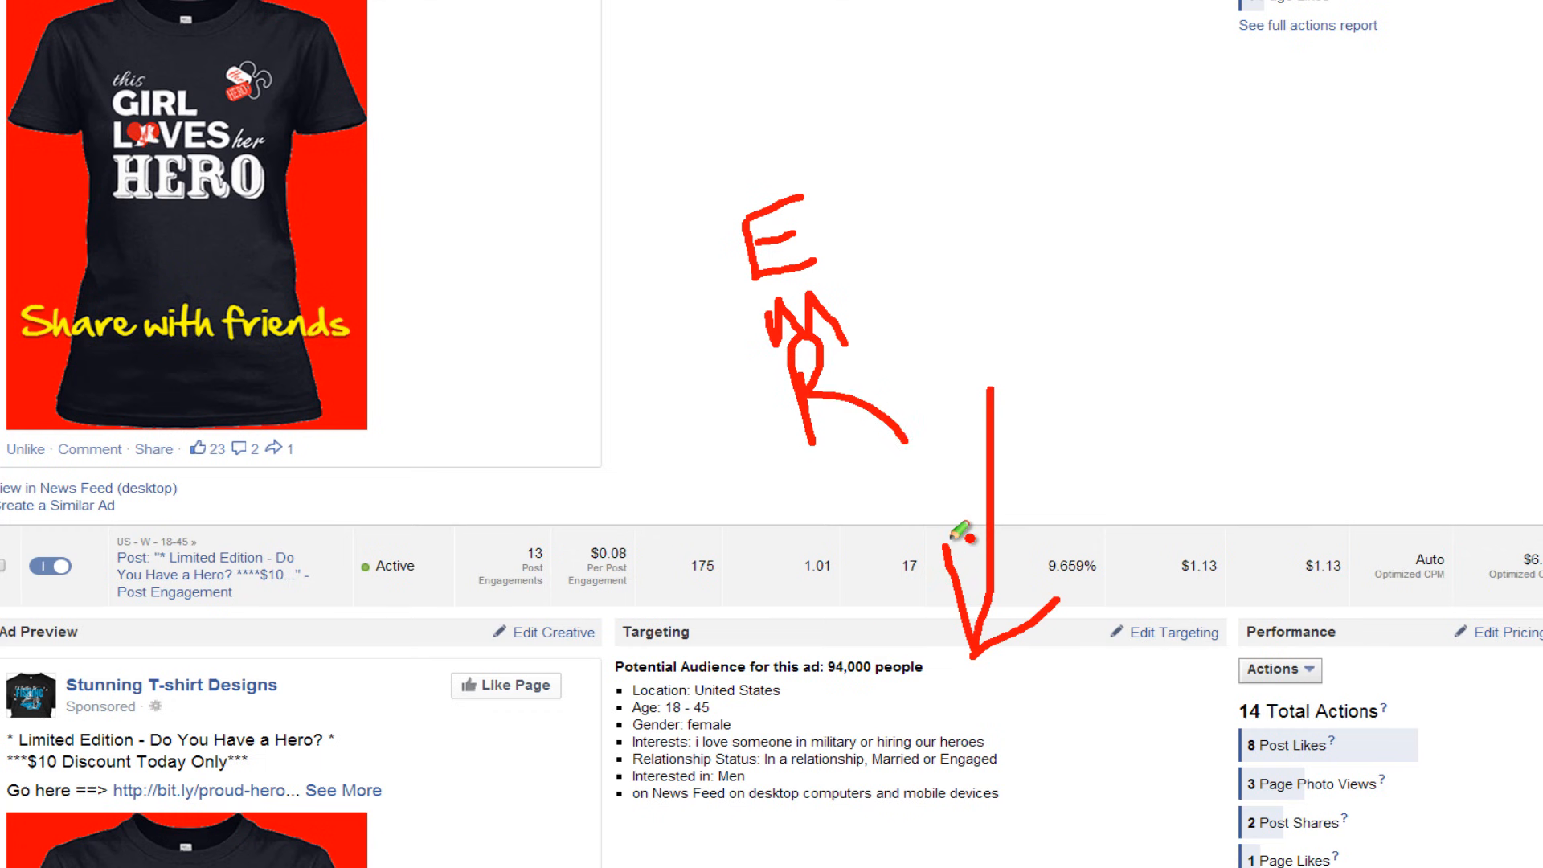
key("Escape")
Highlight the relationship status options and the Interested in: Men criterion in the second ad's targeting.
scroll(989, 485, "down", 3)
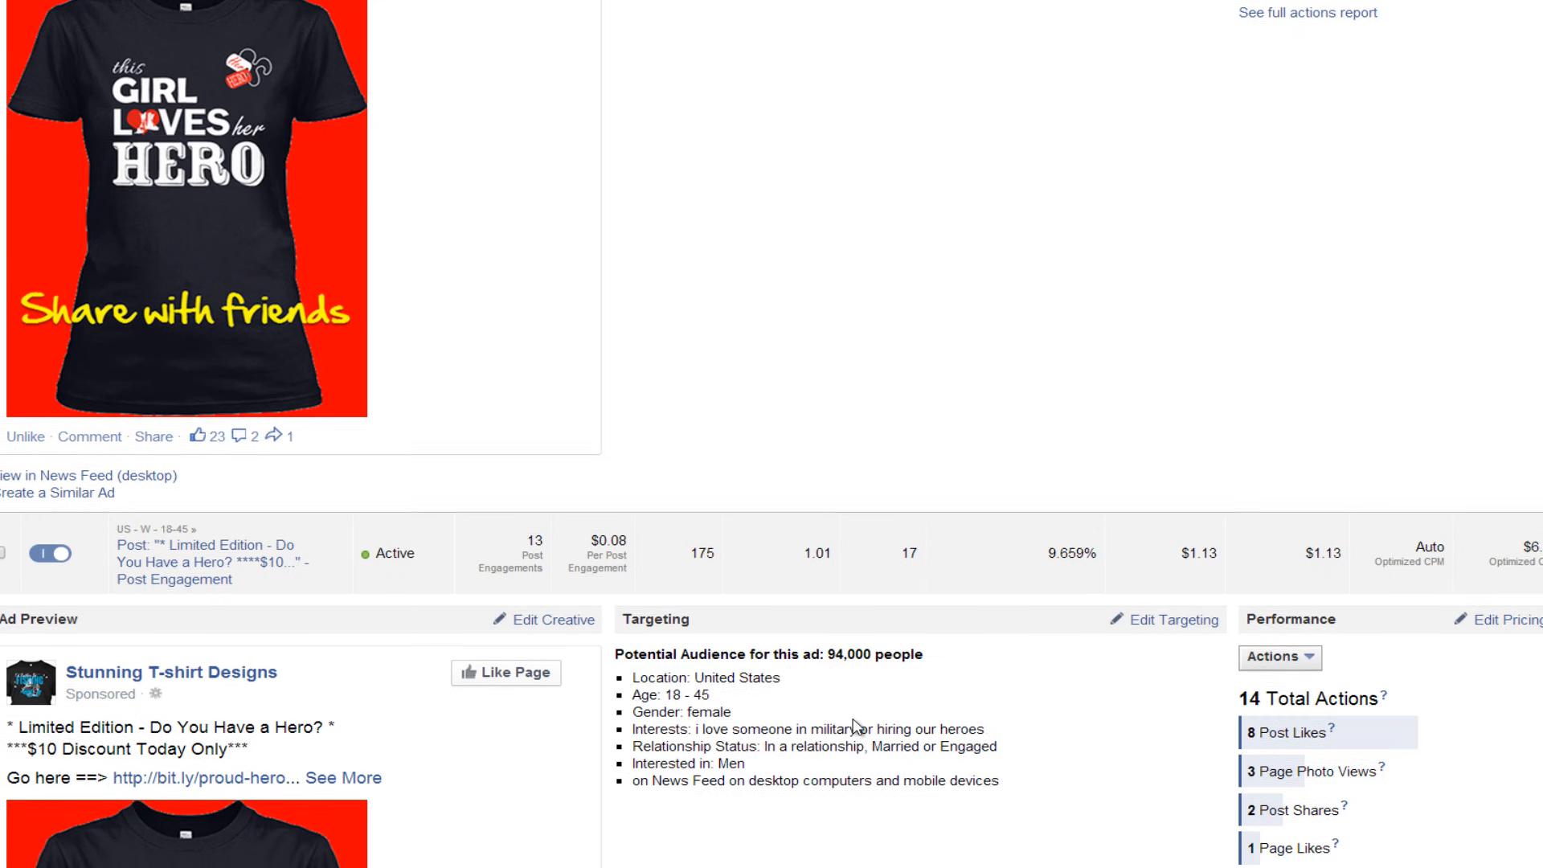
scroll(857, 726, "down", 2)
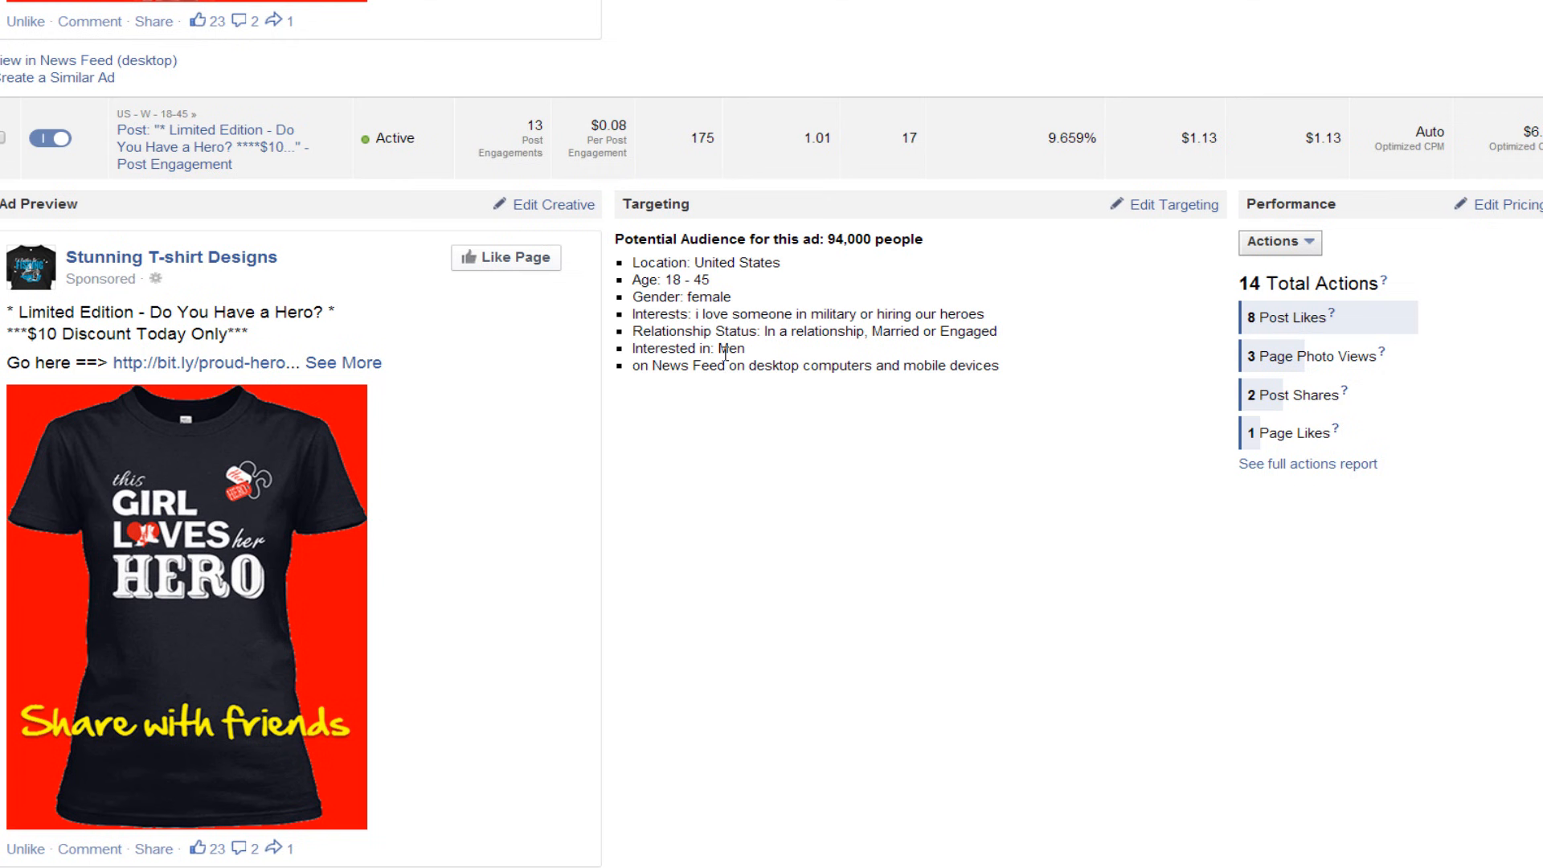
left_click_drag(773, 340, 780, 356)
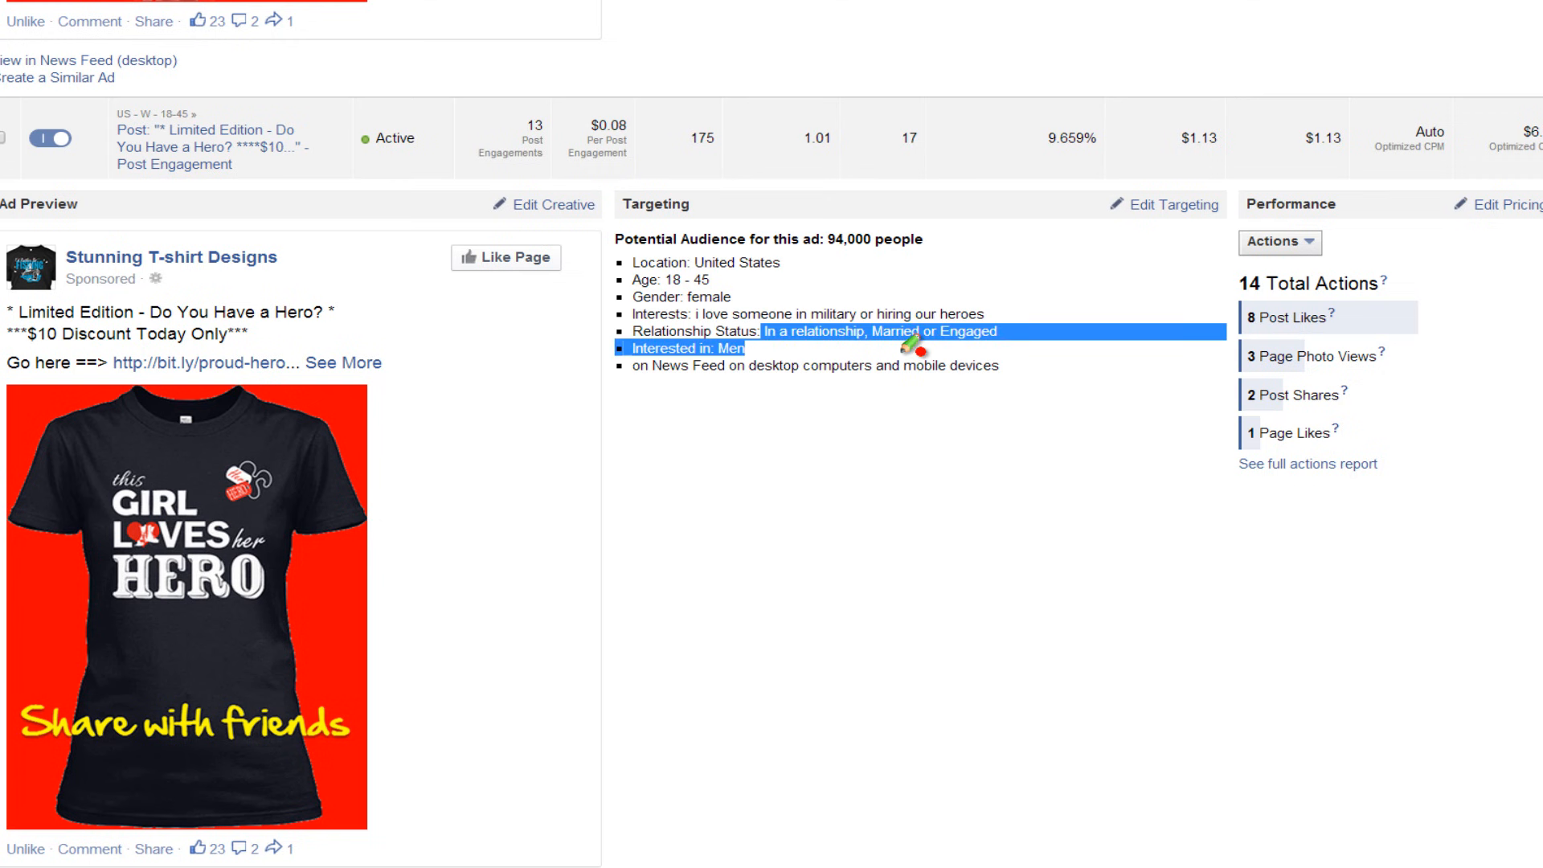
left_click_drag(754, 347, 852, 348)
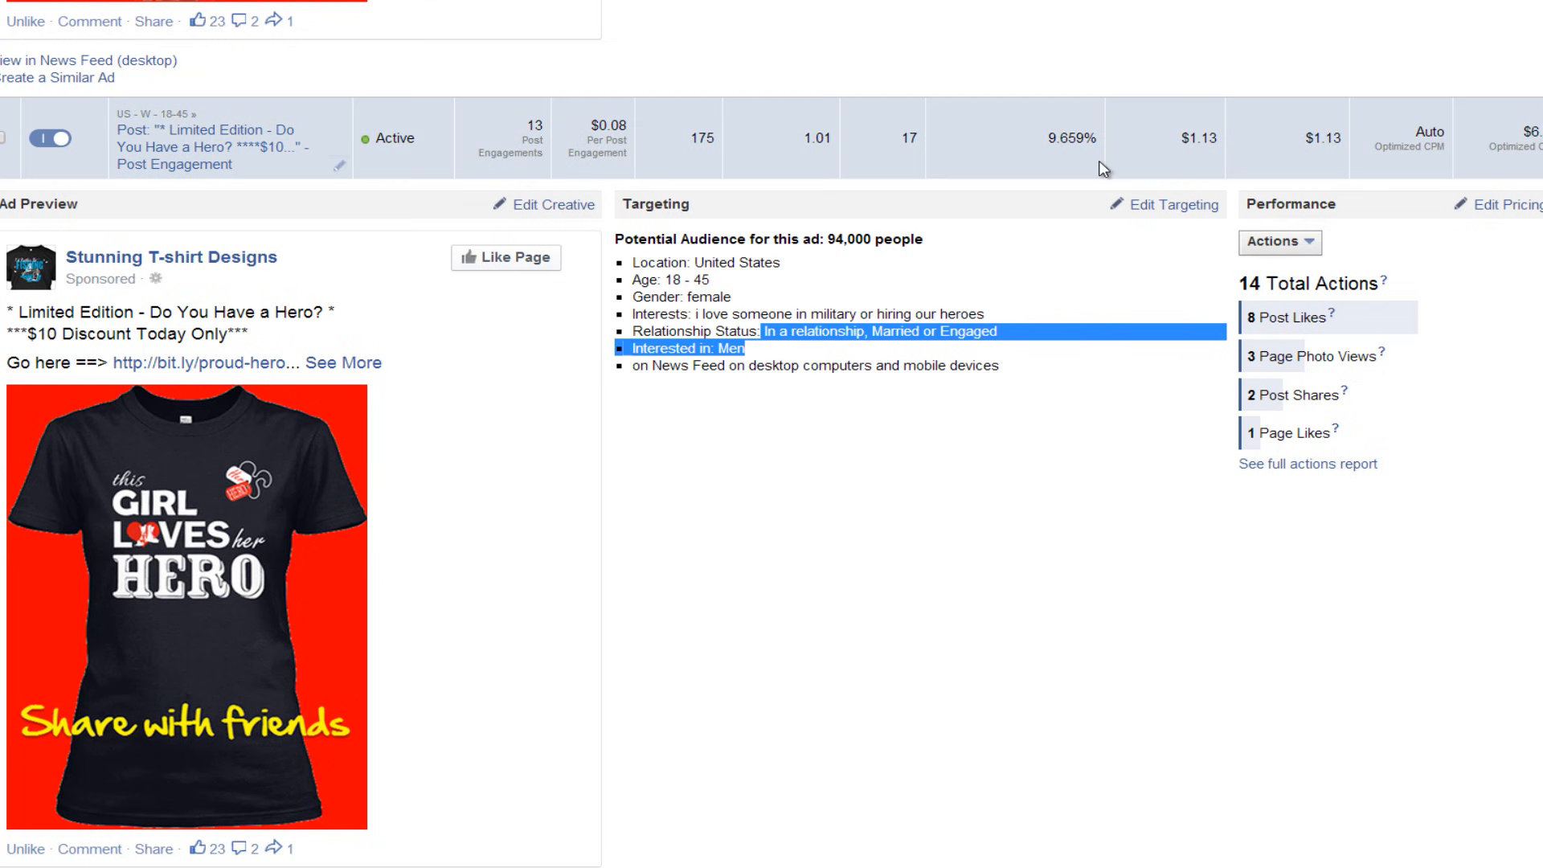
Point out the second ad's click-through rate and reopen that ad's details.
left_click_drag(1098, 138, 1046, 140)
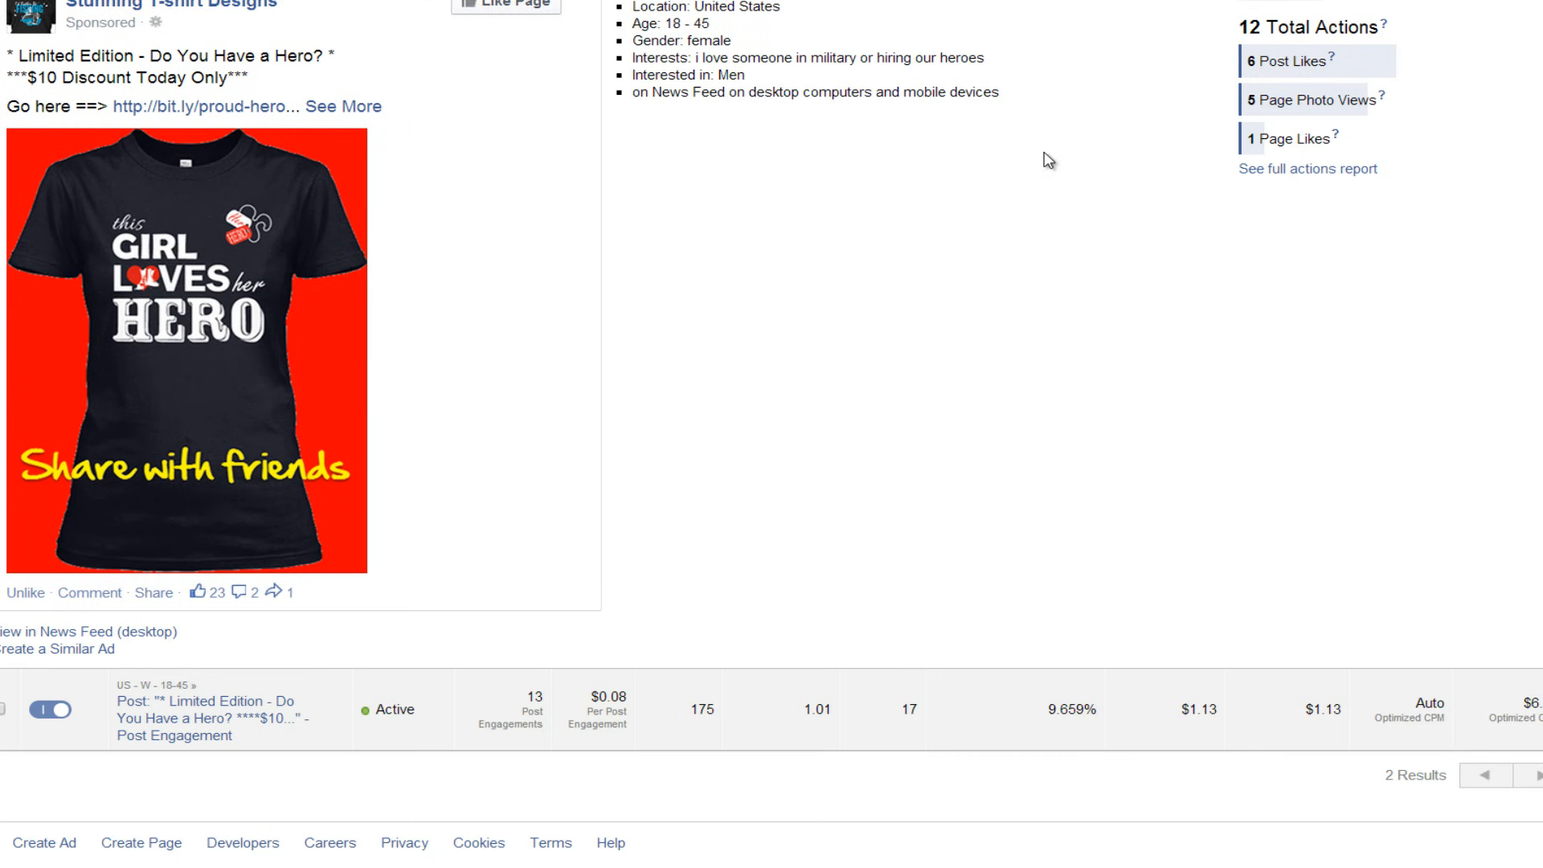
left_click(1035, 682)
scroll(1053, 598, "down", 5)
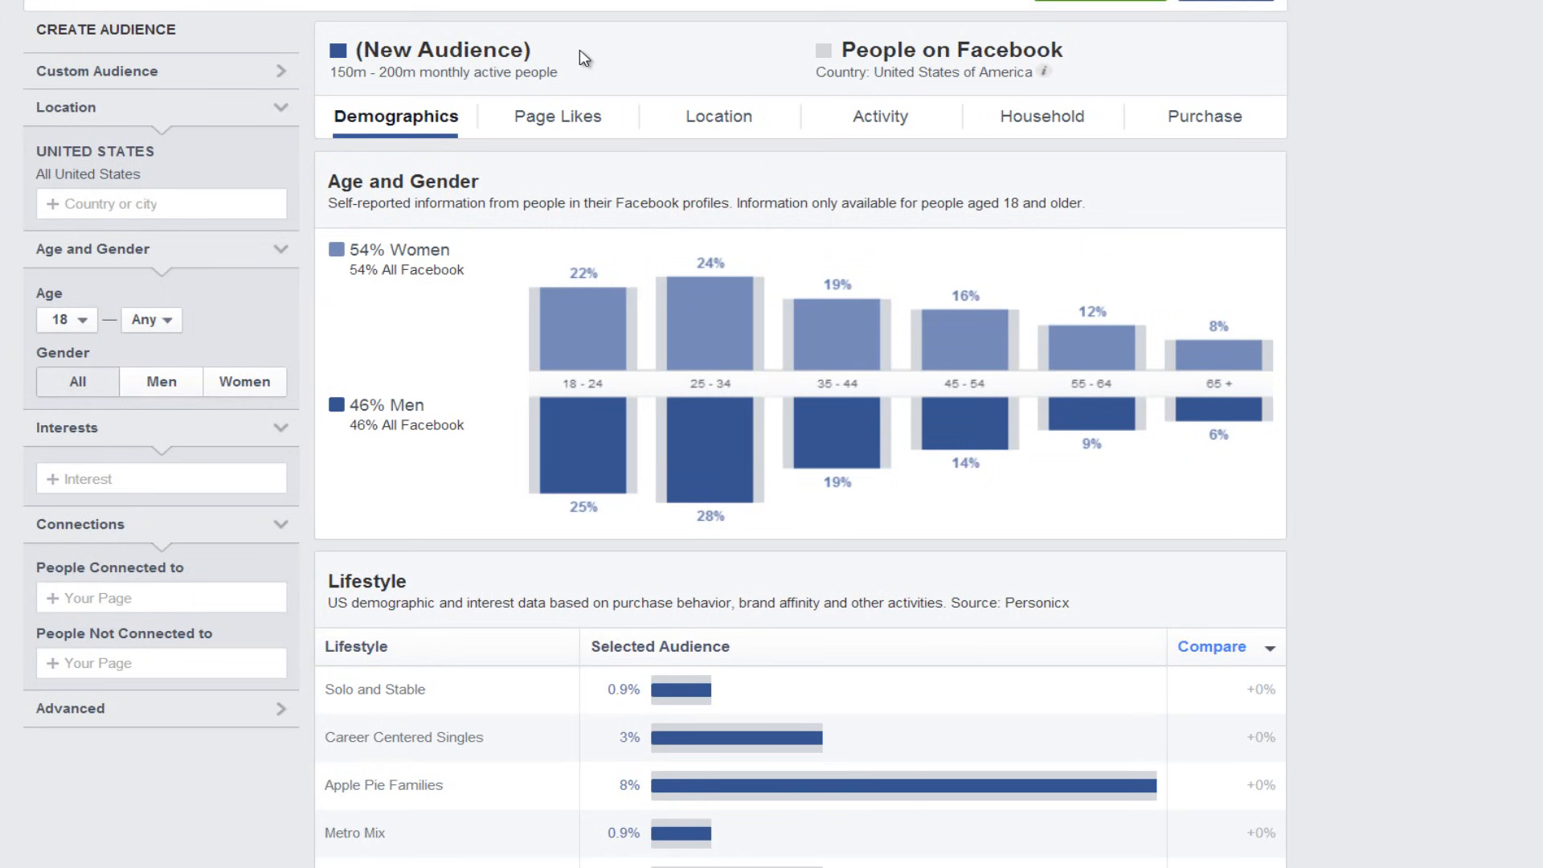
In Audience Insights, circle the Women option and set the new audience's gender to Women.
scroll(635, 197, "down", 1)
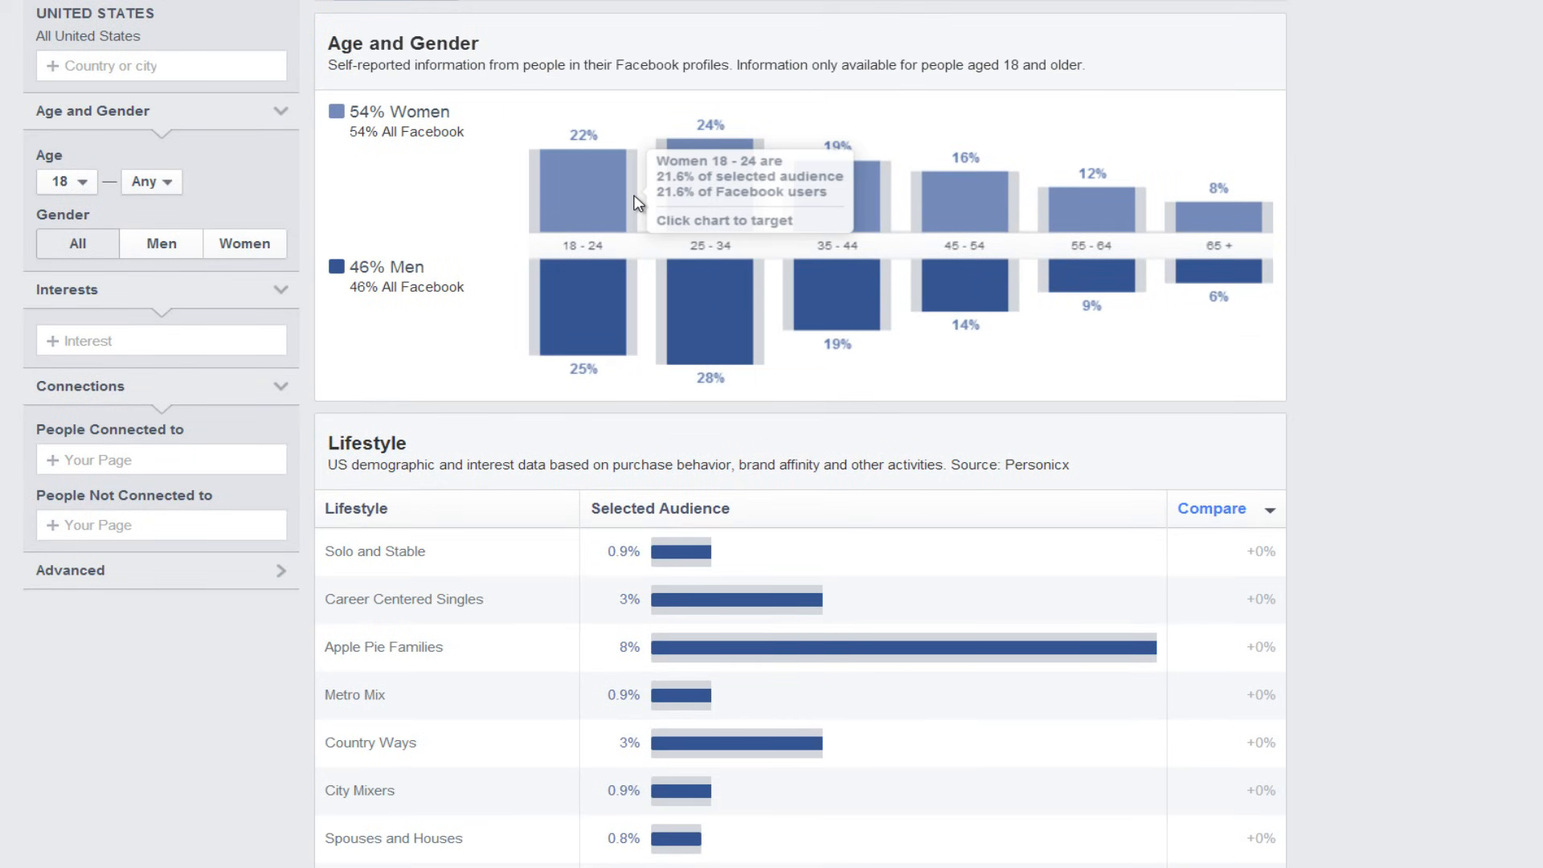
scroll(257, 240, "down", 1)
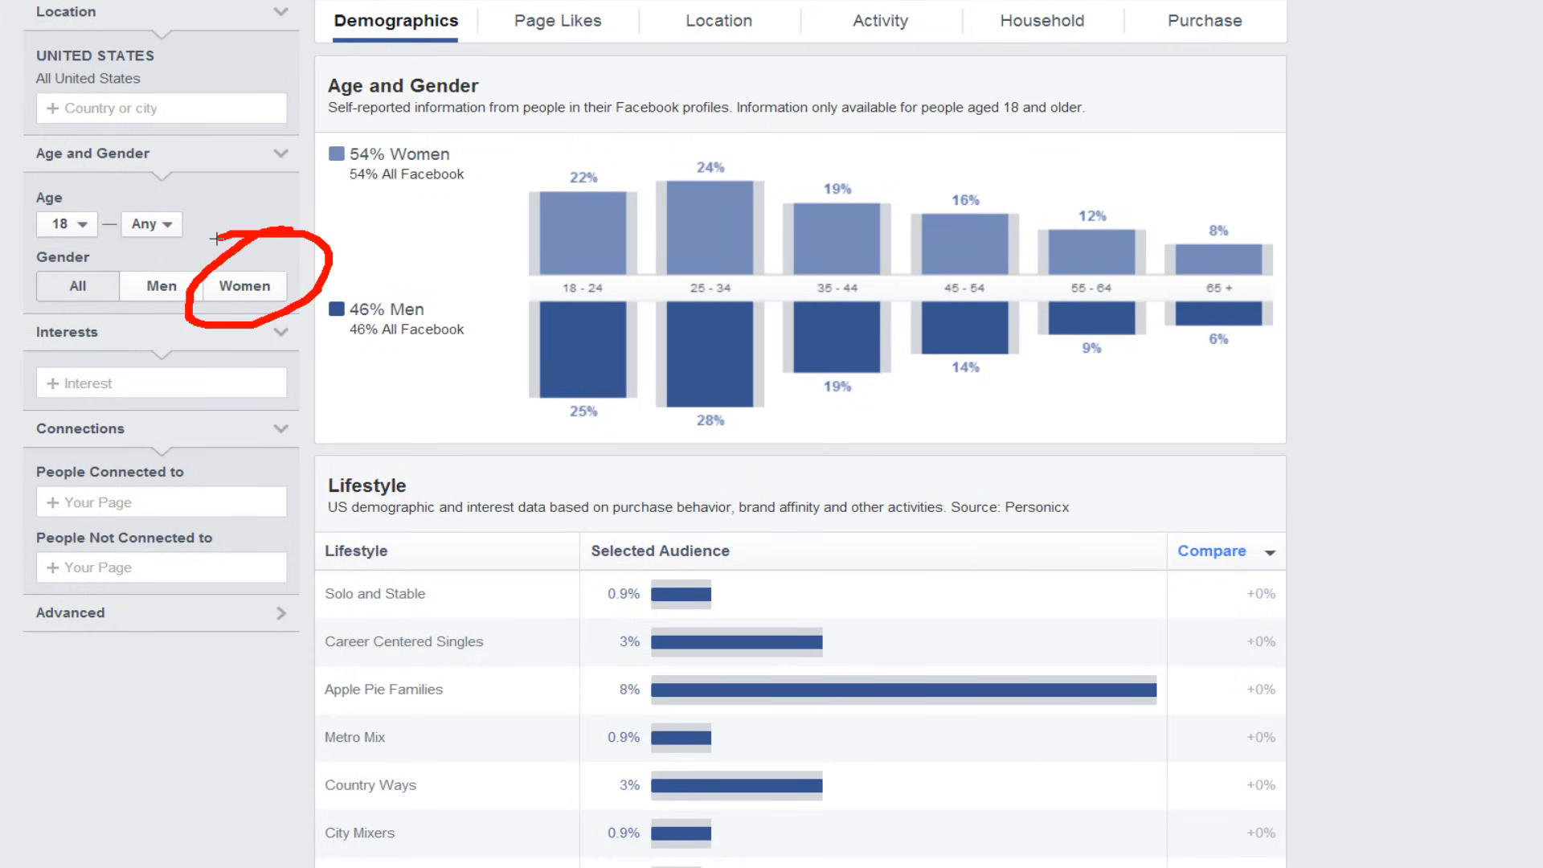
left_click(238, 286)
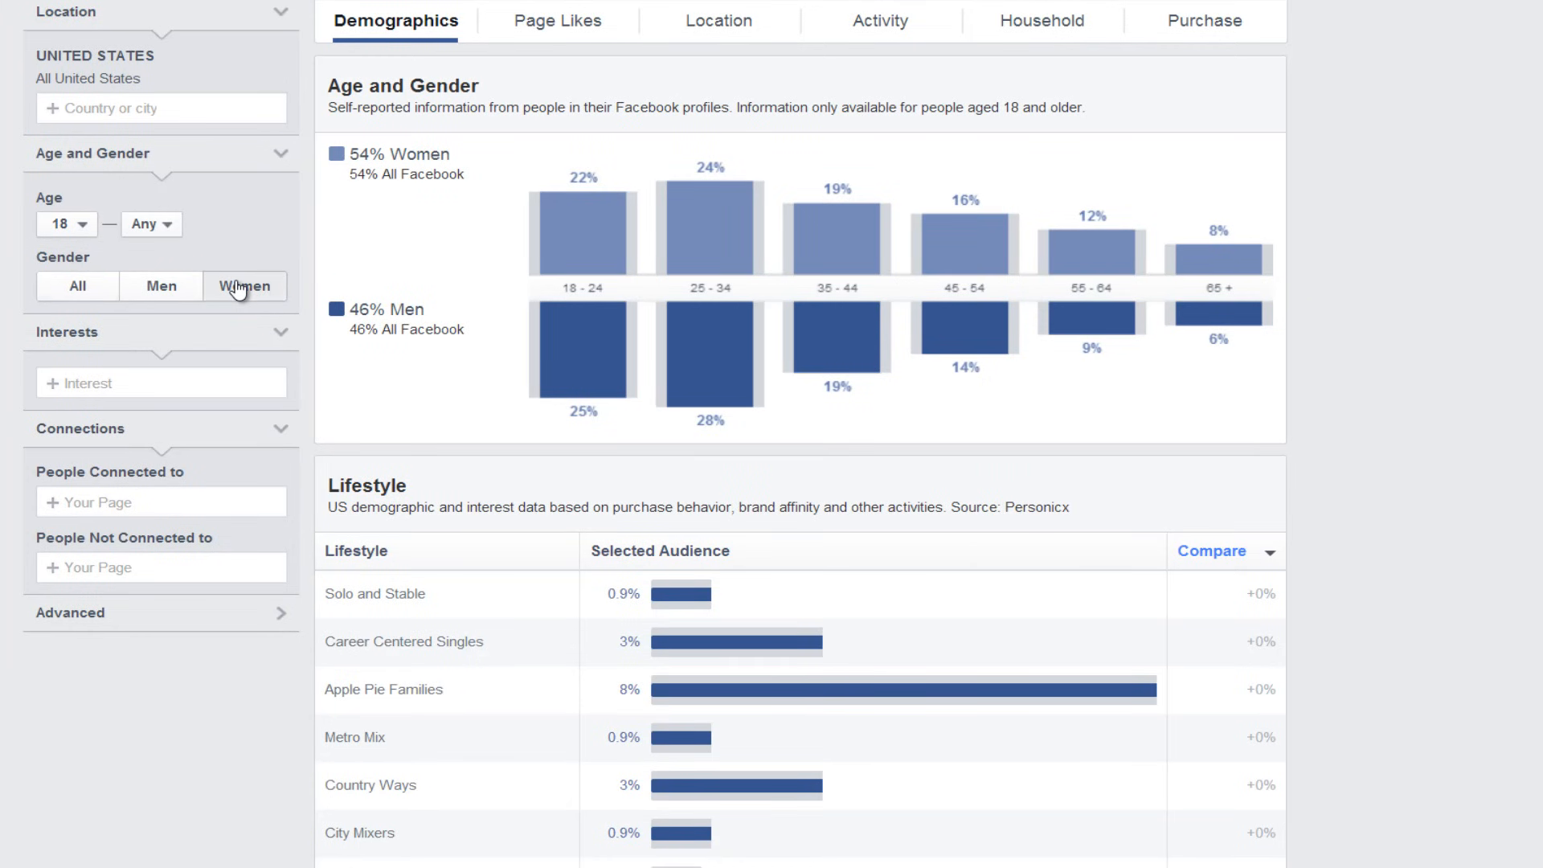
Set the new audience's age range to 25 through 45.
left_click(64, 224)
scroll(60, 337, "down", 1)
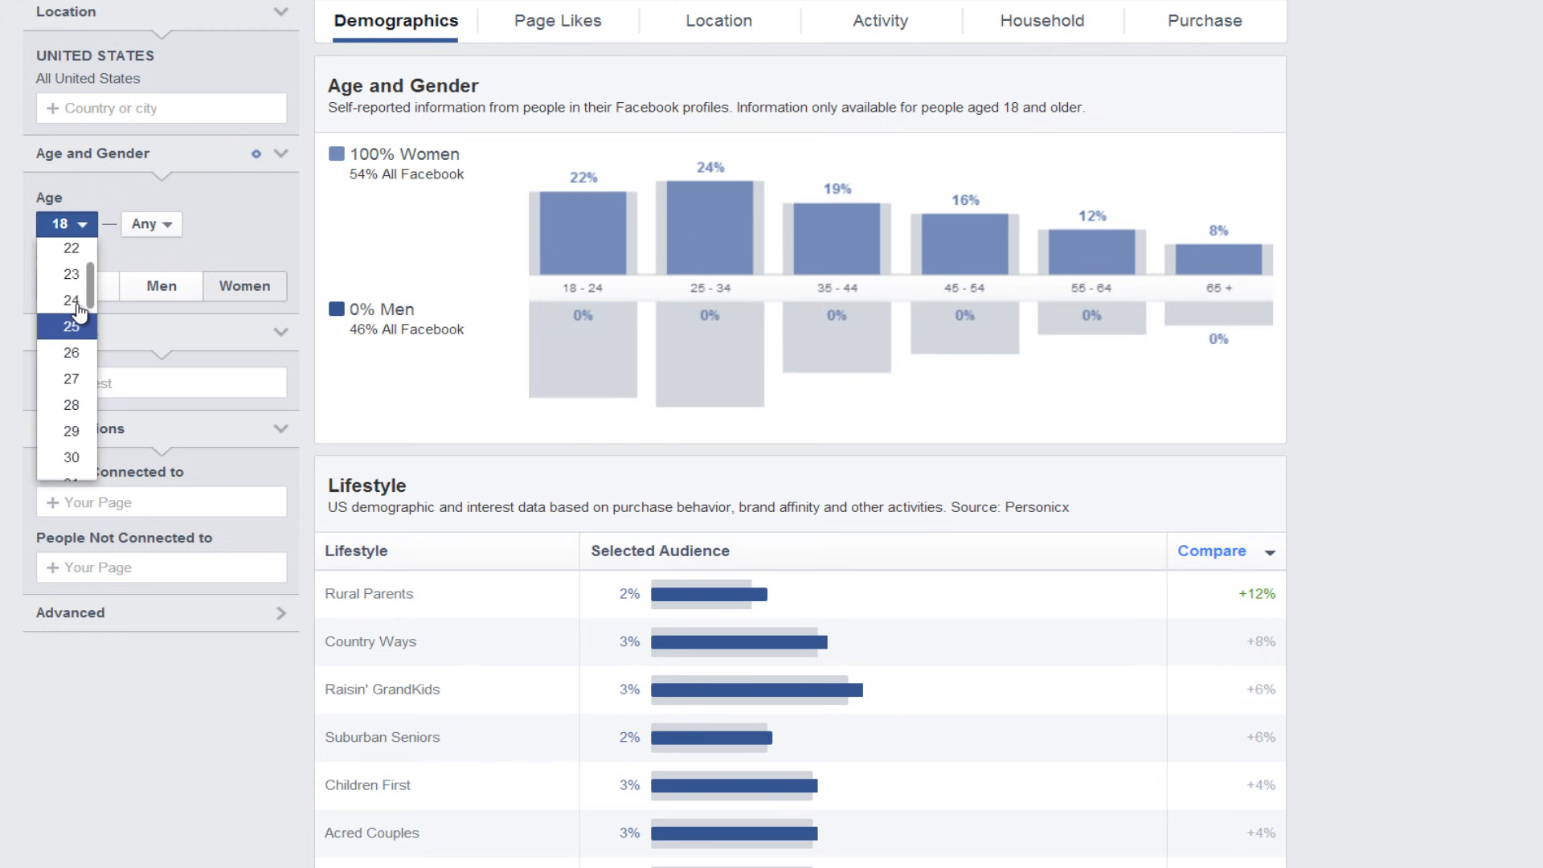
left_click(62, 320)
left_click(157, 225)
scroll(157, 338, "down", 5)
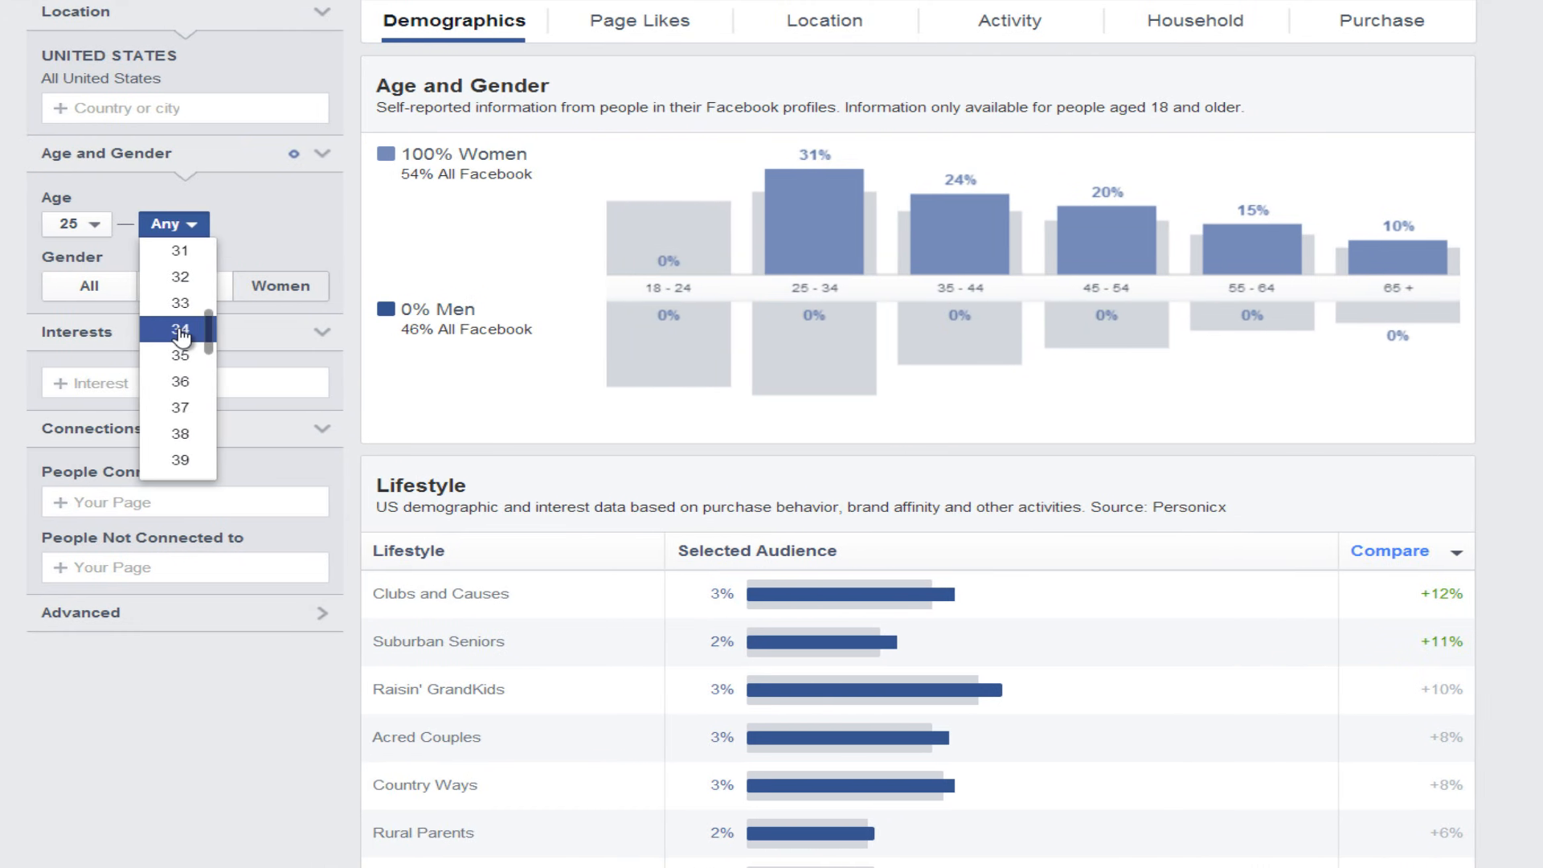
scroll(183, 371, "down", 4)
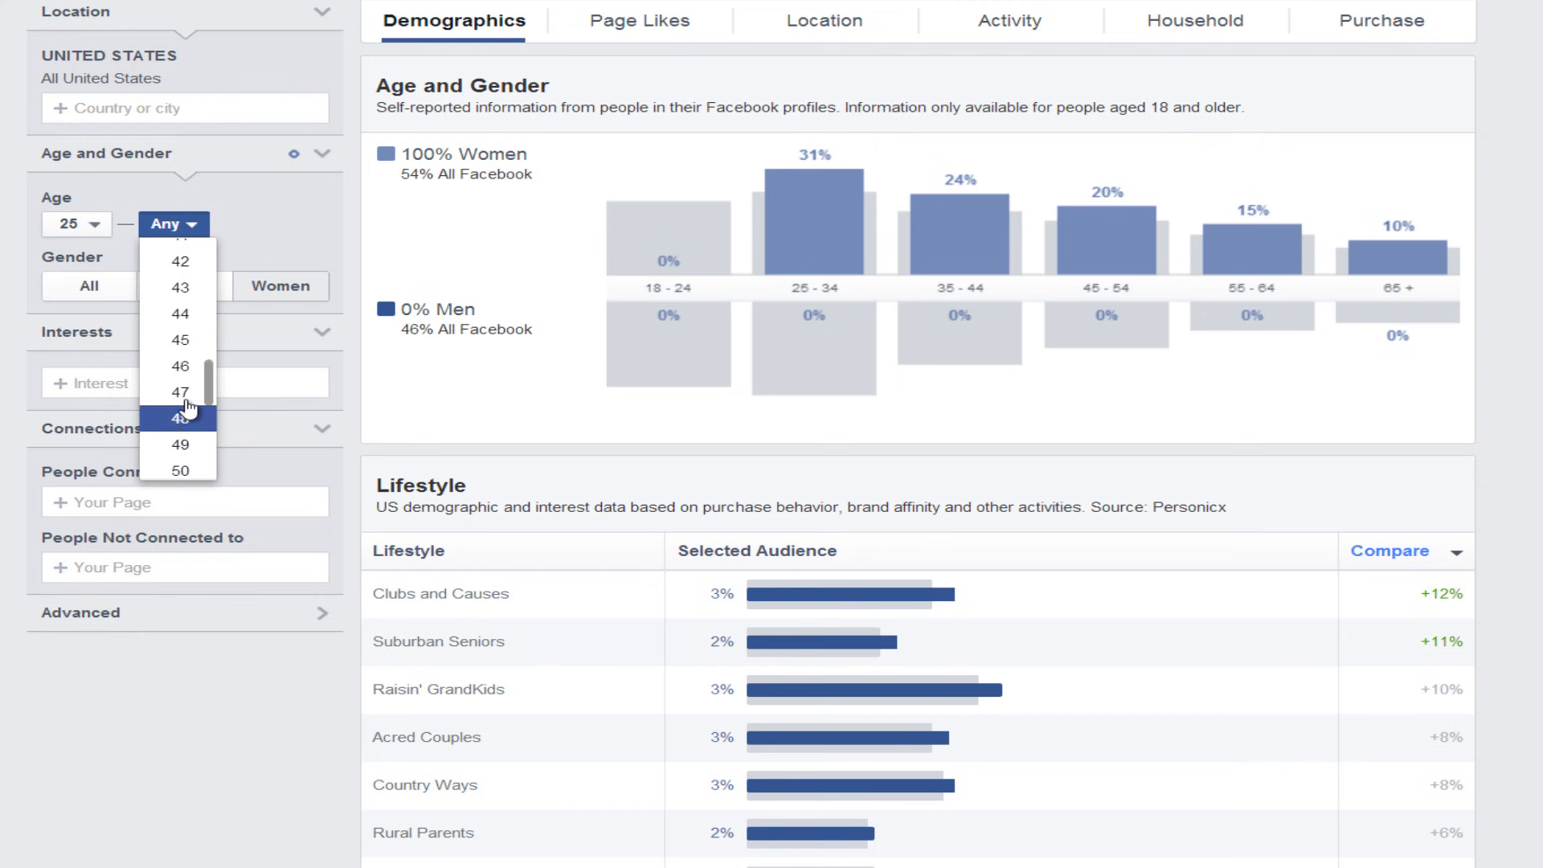
left_click(178, 341)
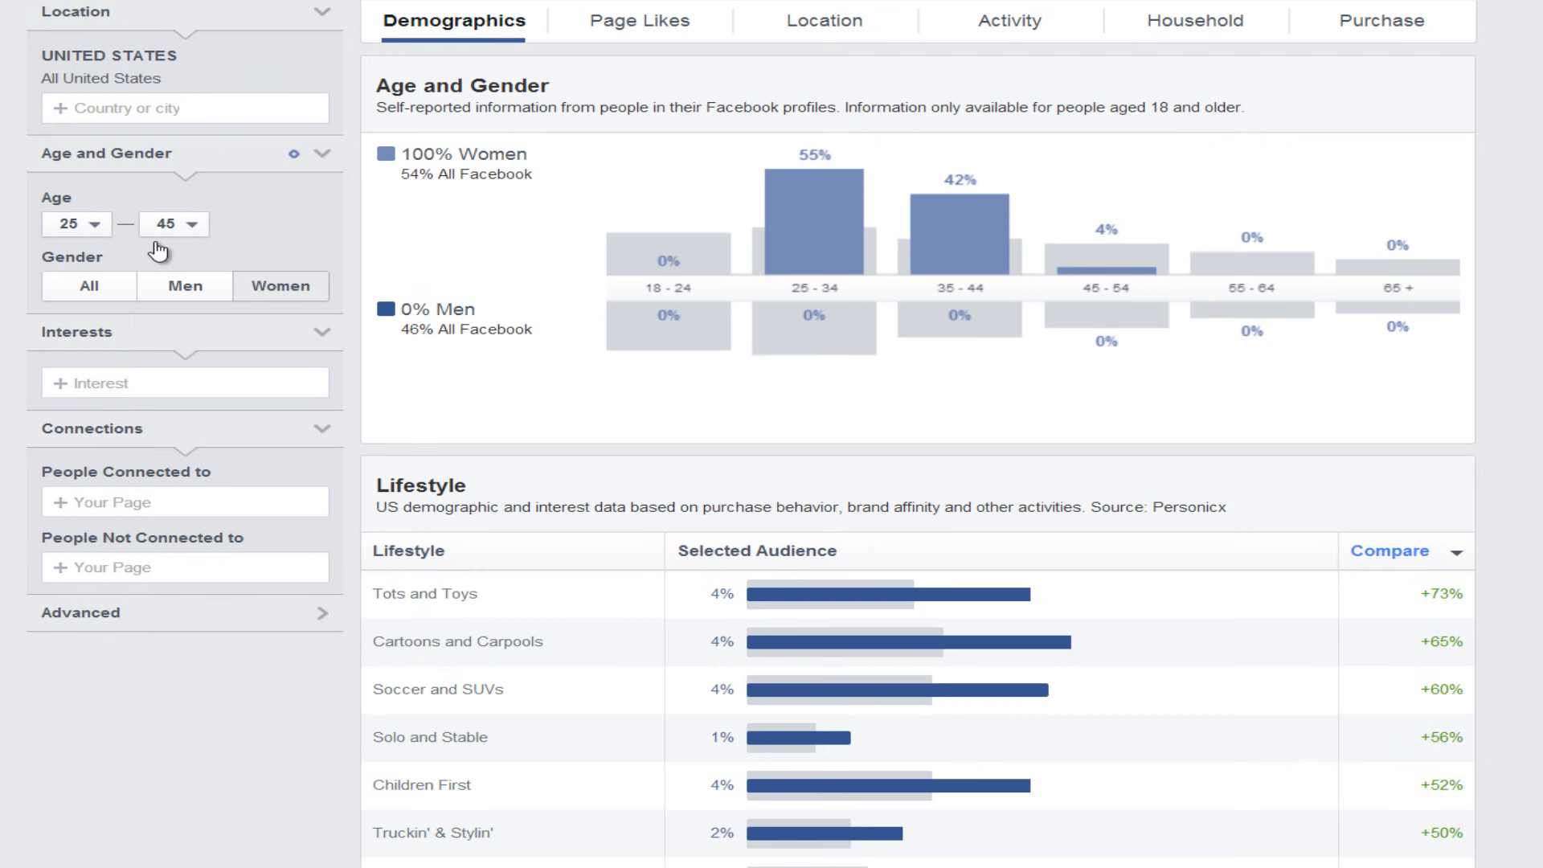
Outline the Interest entry field for the new audience and clear the marking.
scroll(291, 273, "down", 1)
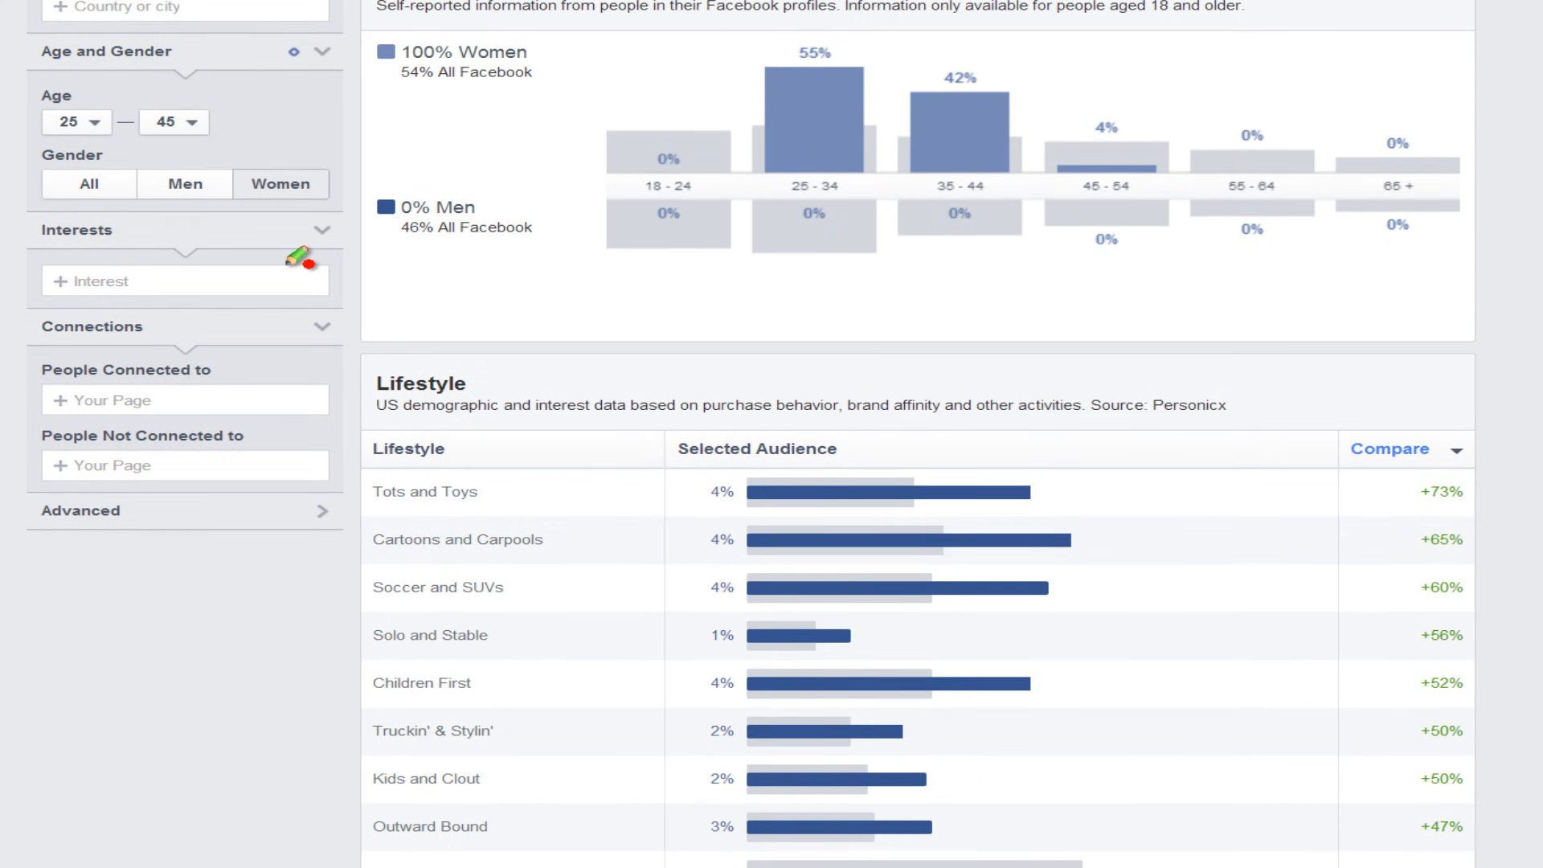
mouse_move(281, 256)
left_mouse_down()
mouse_move(46, 258)
mouse_move(153, 299)
mouse_move(271, 298)
left_mouse_up()
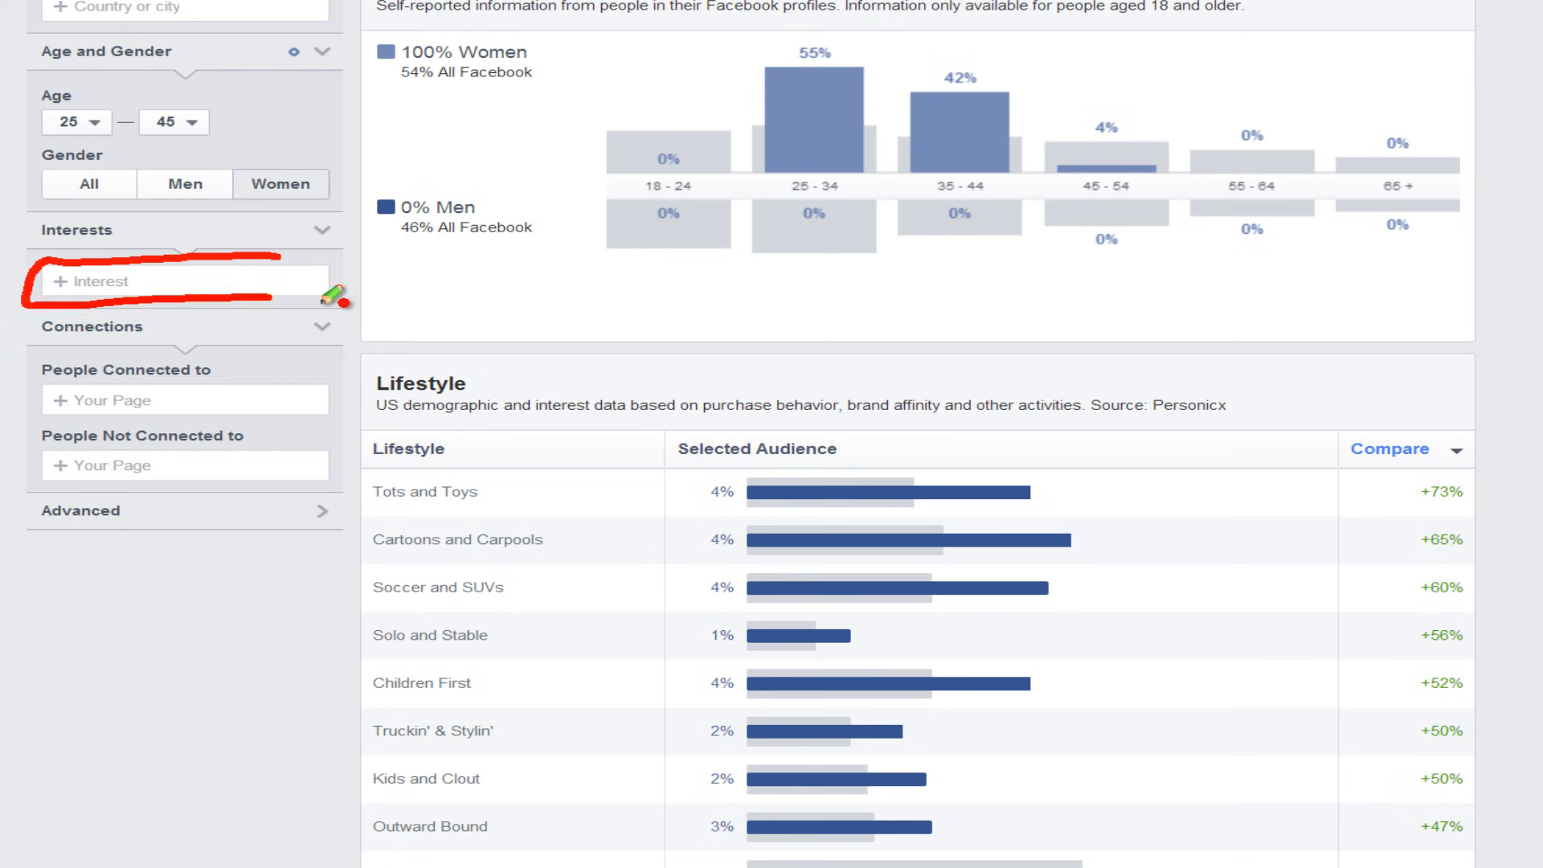
key("Escape")
scroll(443, 308, "down", 1)
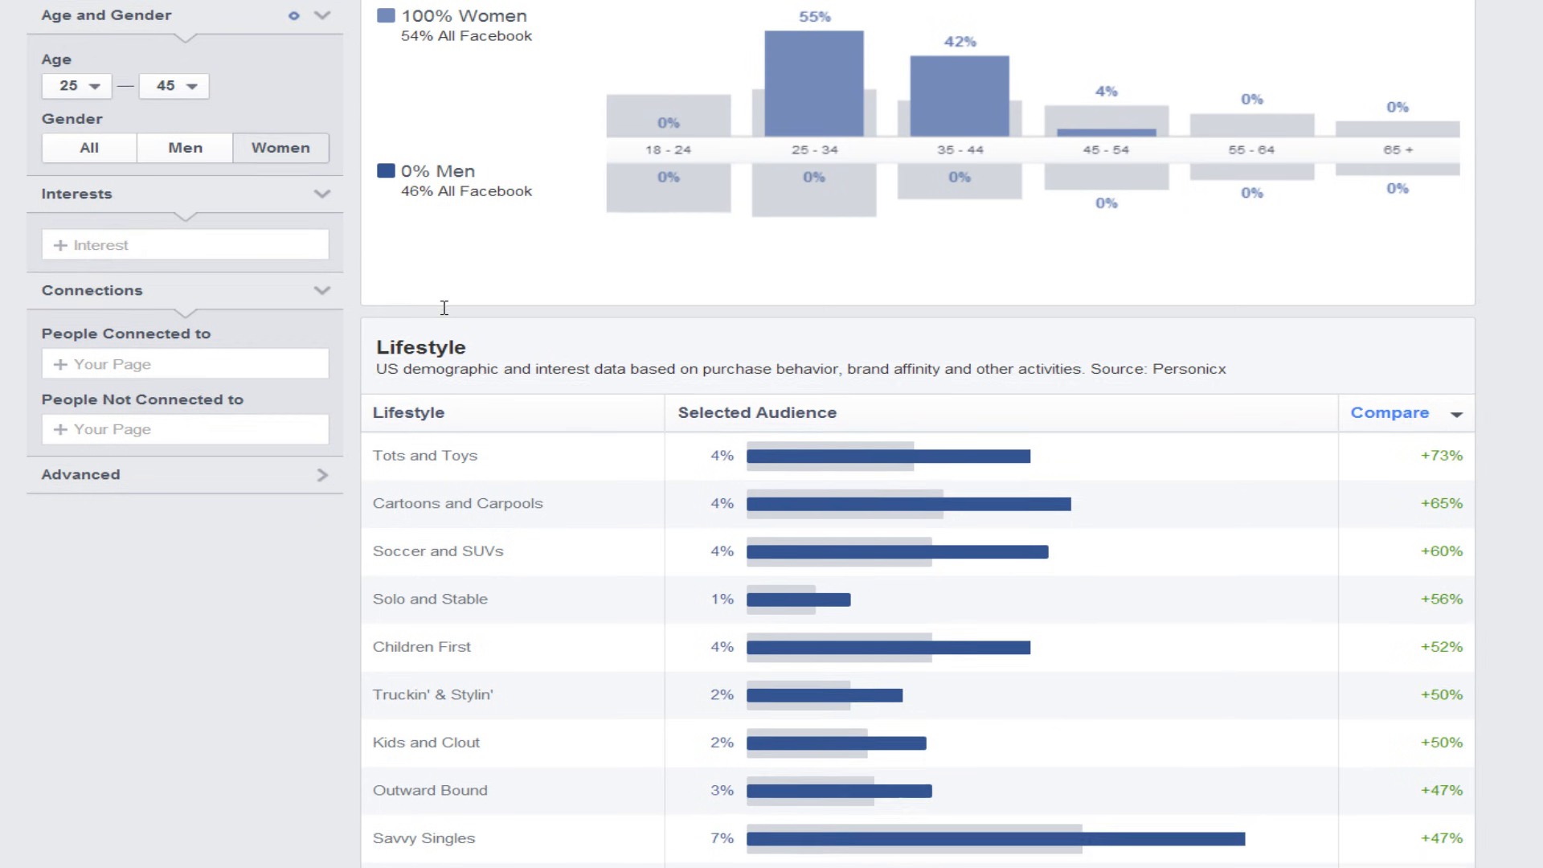
Draw an arrow from the Interest field to Page Likes, outline Page Likes, and clear the markings.
scroll(443, 308, "down", 6)
scroll(444, 309, "up", 10)
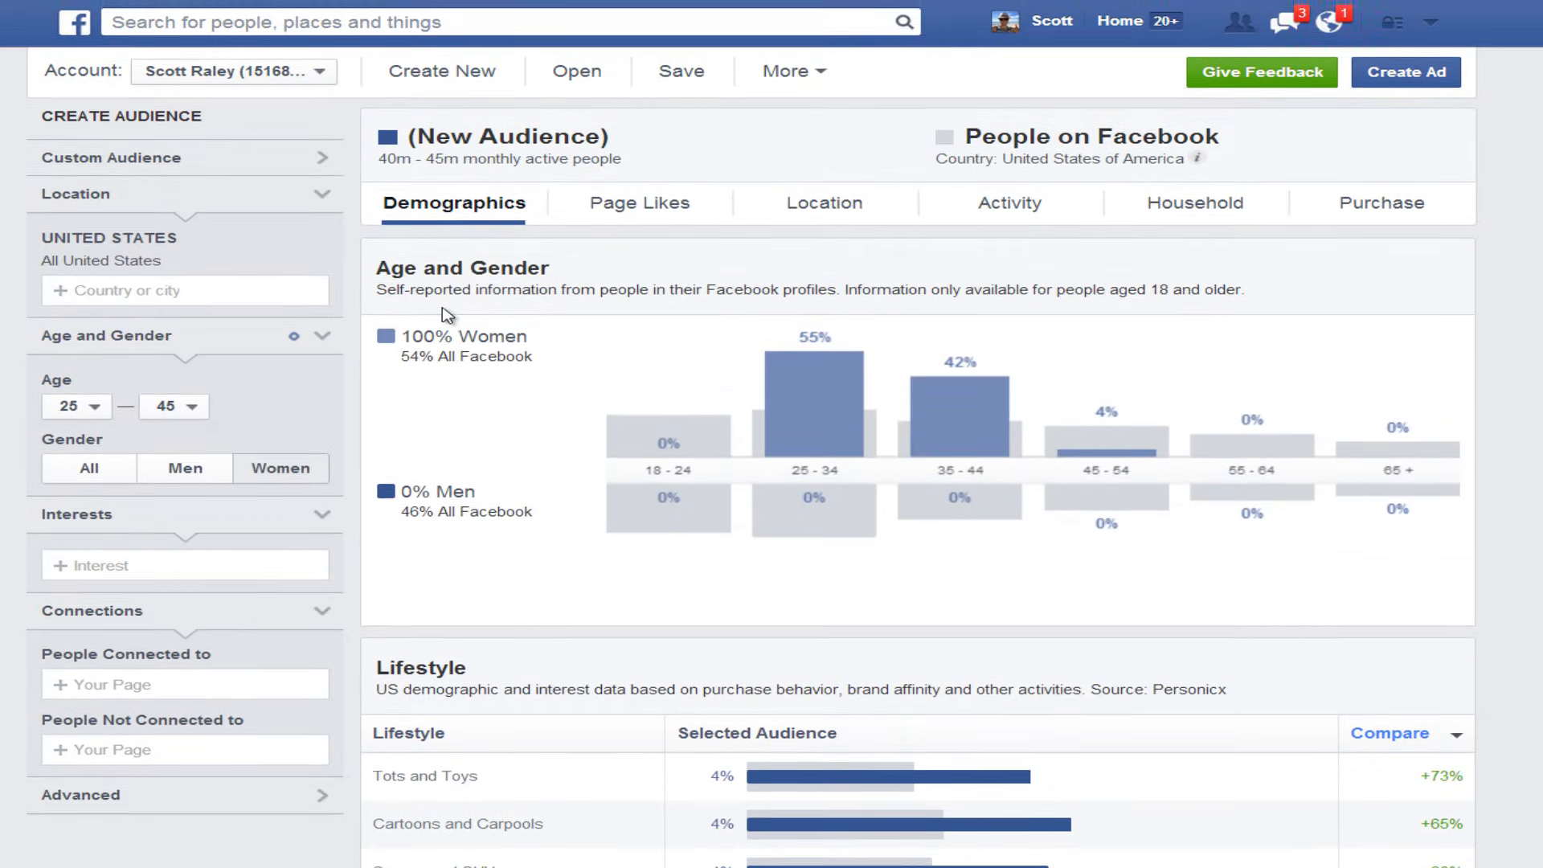
scroll(447, 315, "down", 1)
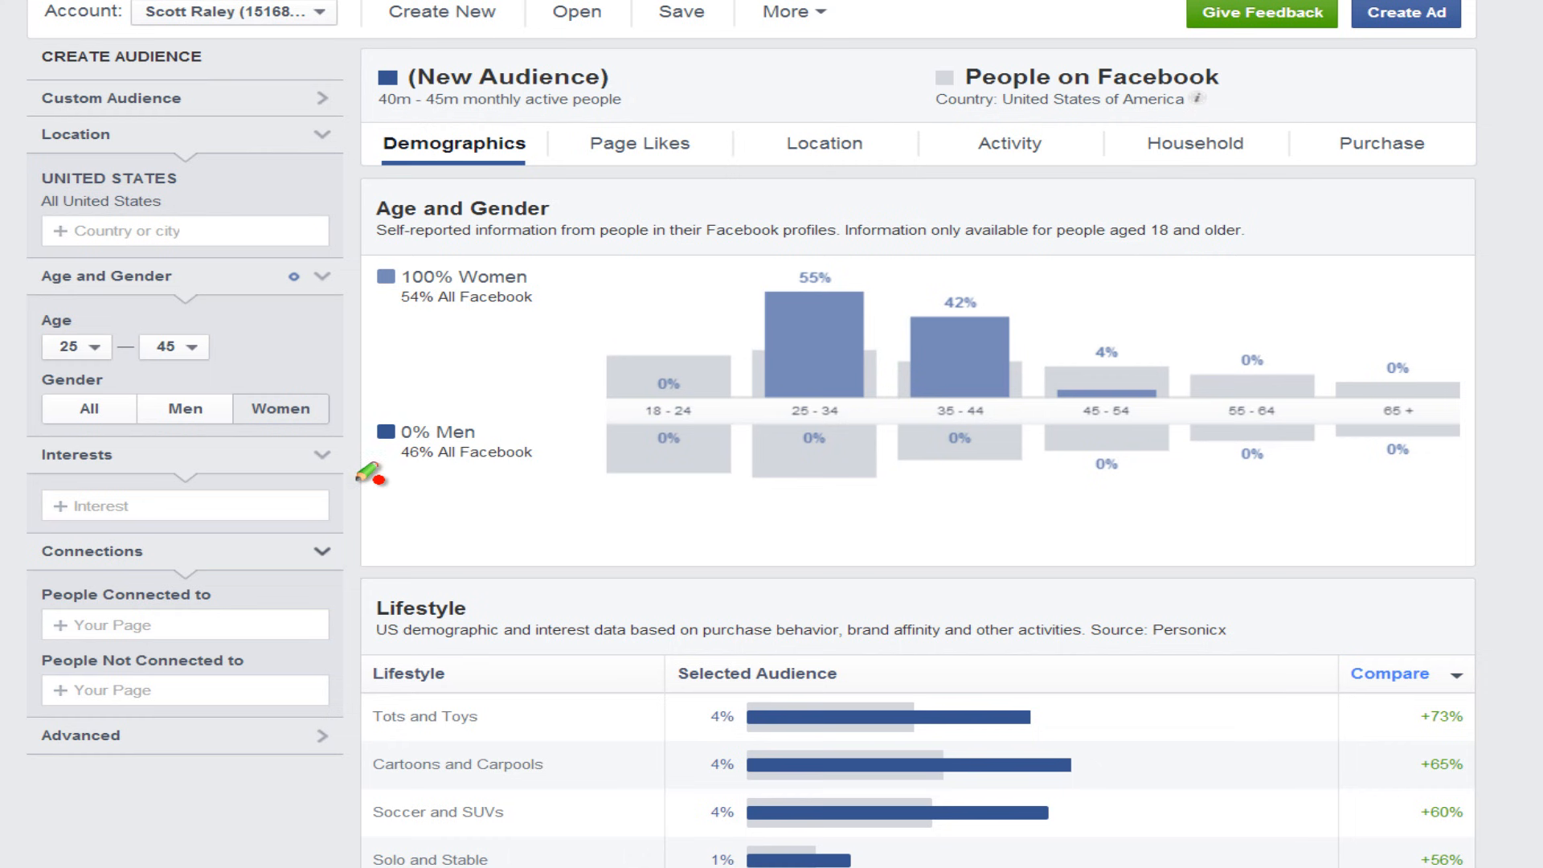
mouse_move(335, 494)
left_mouse_down()
mouse_move(526, 283)
mouse_move(591, 167)
mouse_move(625, 208)
left_mouse_up()
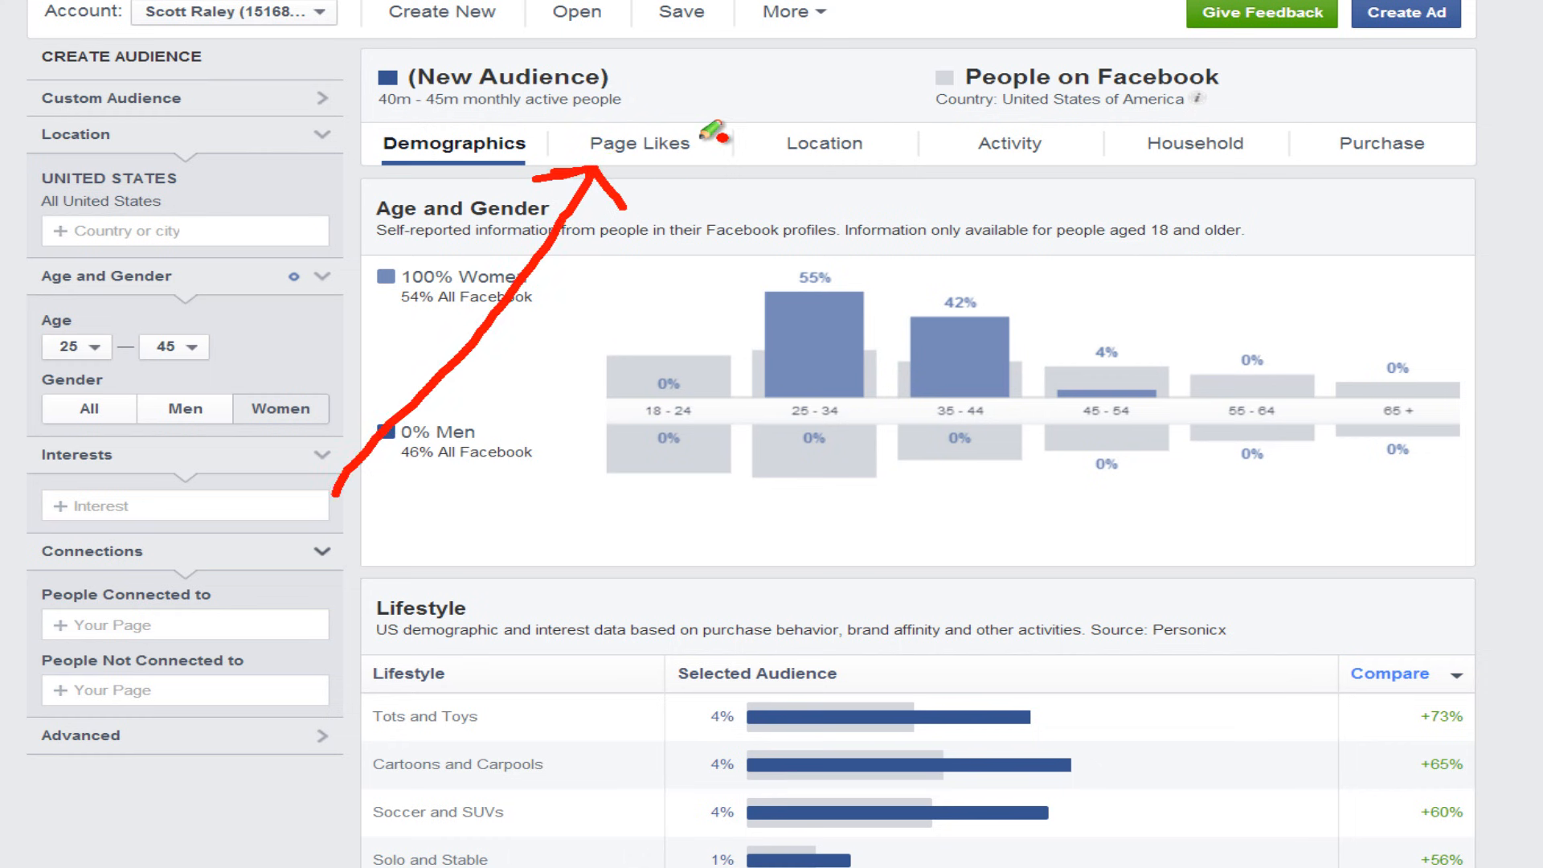
mouse_move(700, 114)
left_mouse_down()
mouse_move(537, 135)
mouse_move(591, 166)
left_mouse_up()
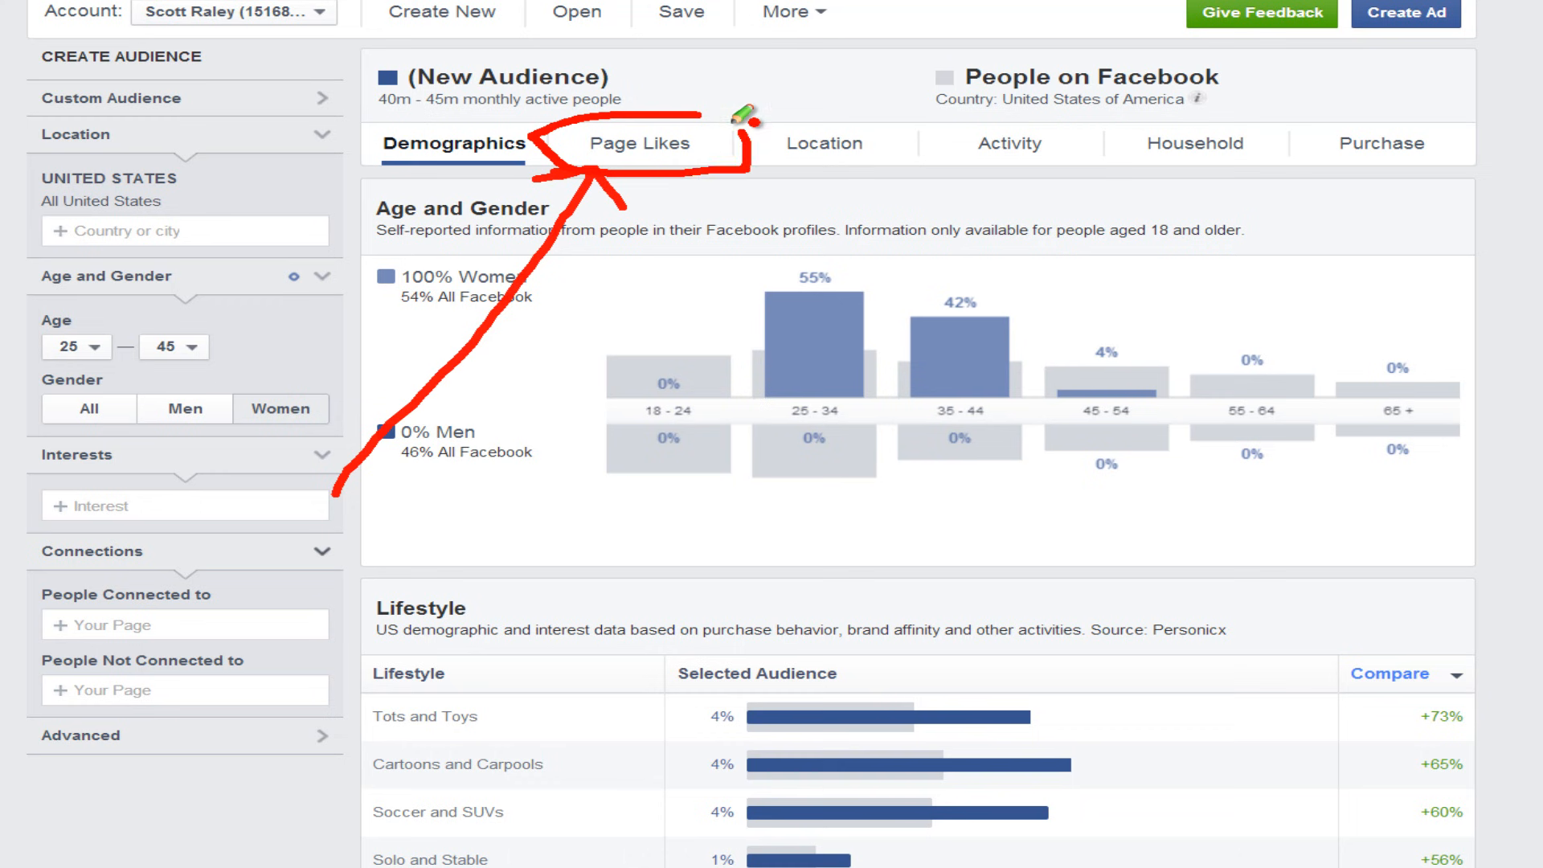
key("Escape")
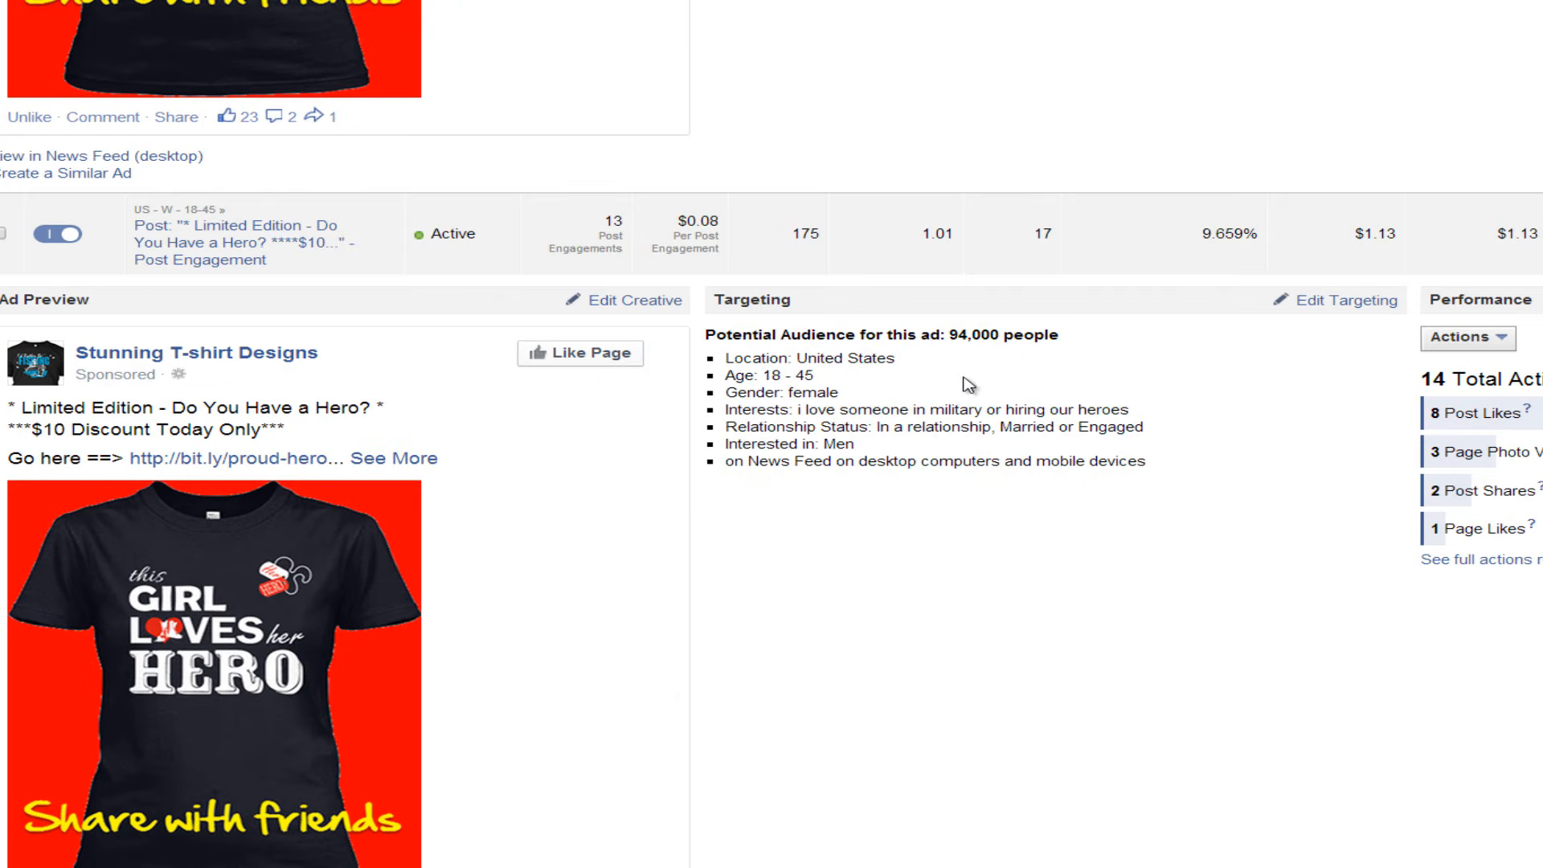
Underline the Interests line in the second T-shirt ad's targeting details and clear the marking.
key("ctrl+2")
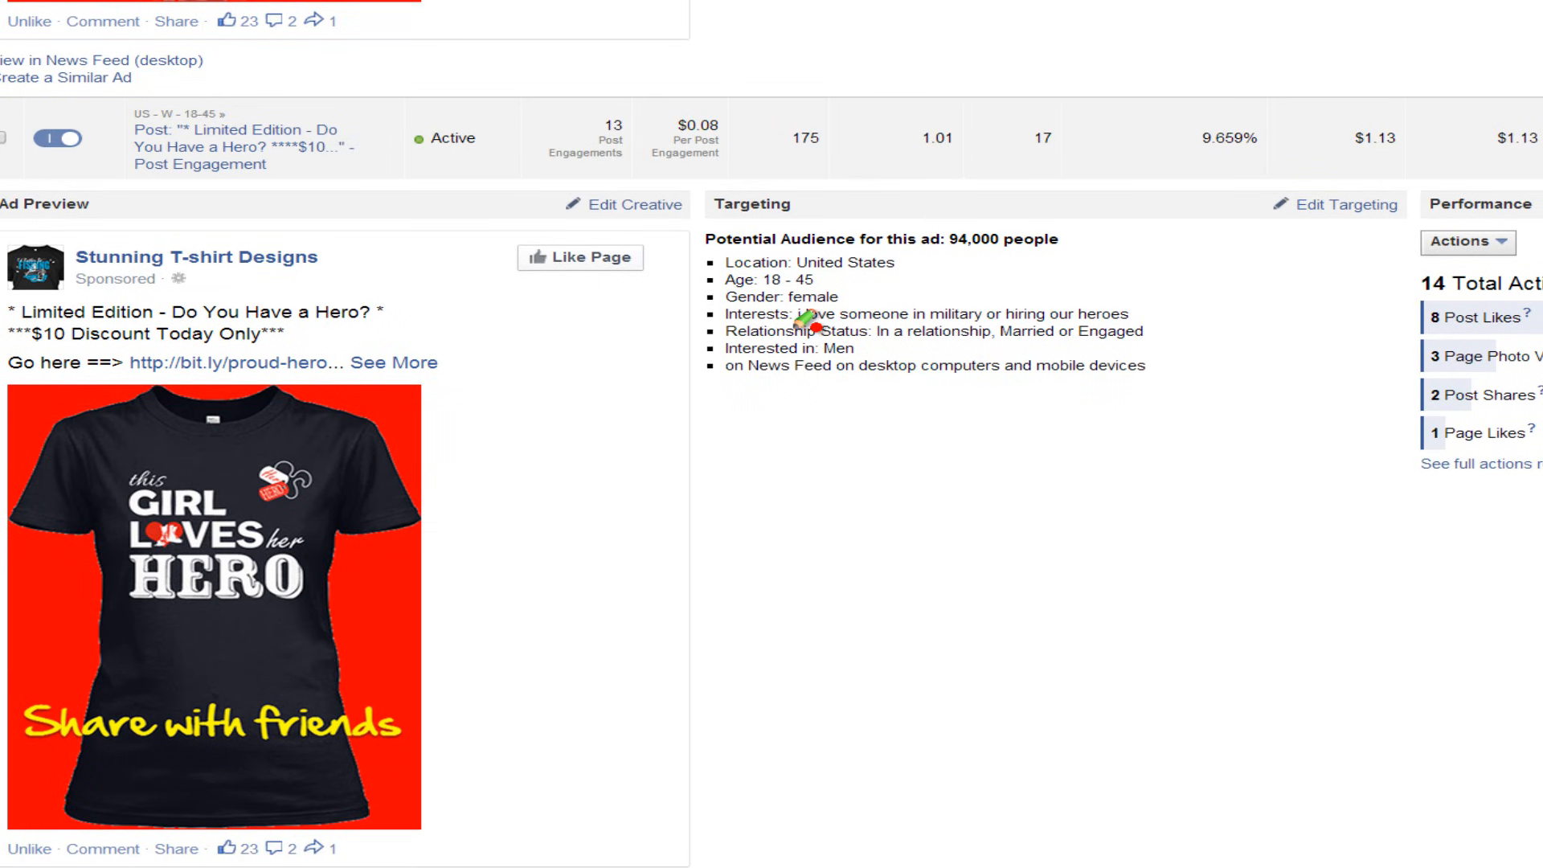
left_click_drag(787, 328, 1110, 325)
key("Escape")
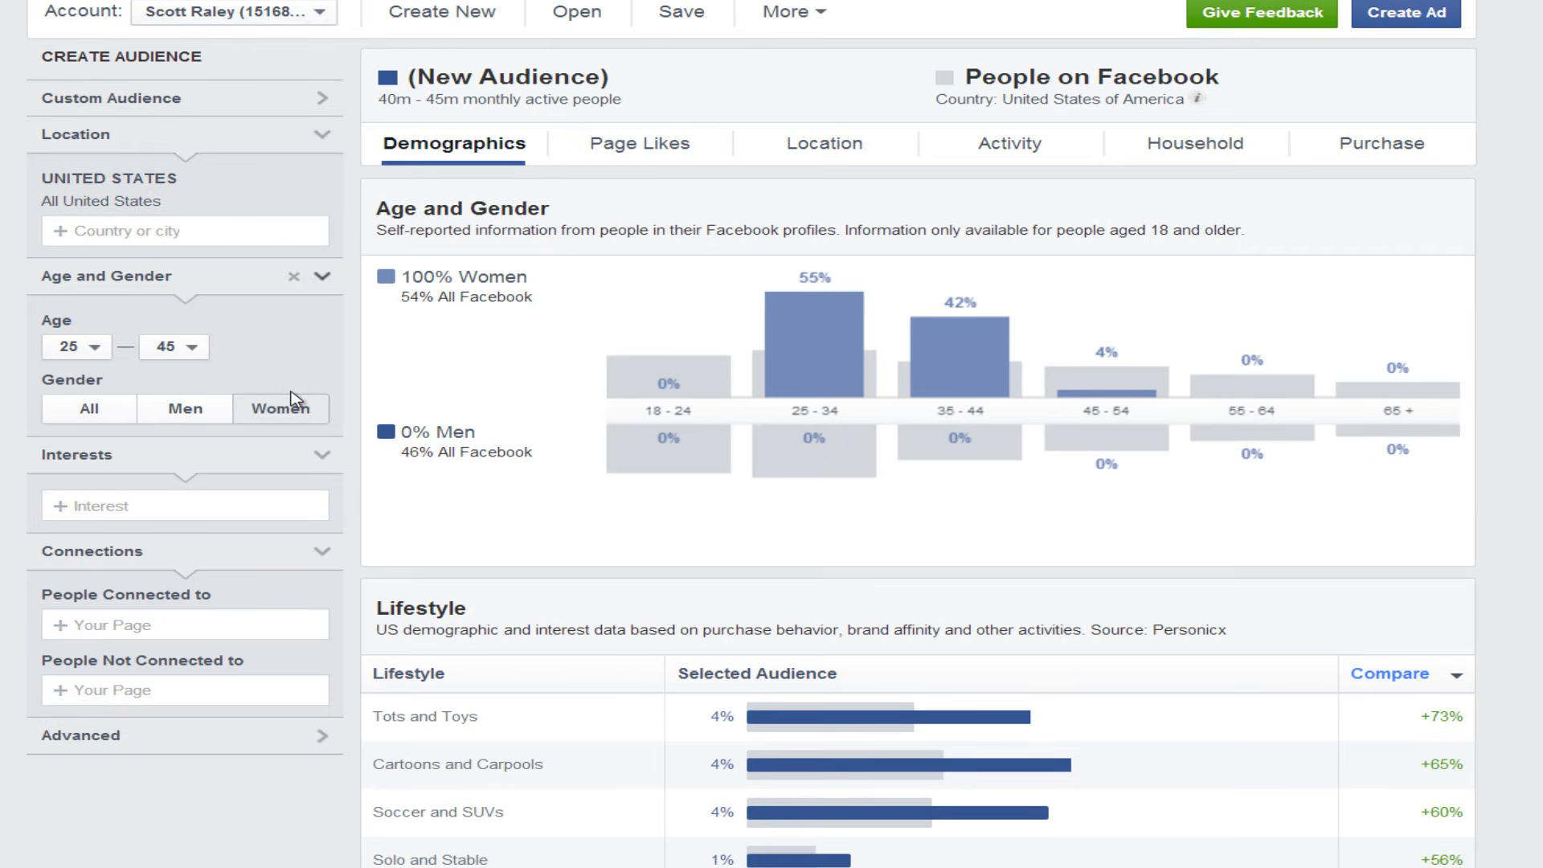
Open the new audience's Page Likes in Audience Insights and expand Top Categories to the full list.
scroll(322, 406, "down", 2)
scroll(450, 317, "up", 2)
left_click(641, 136)
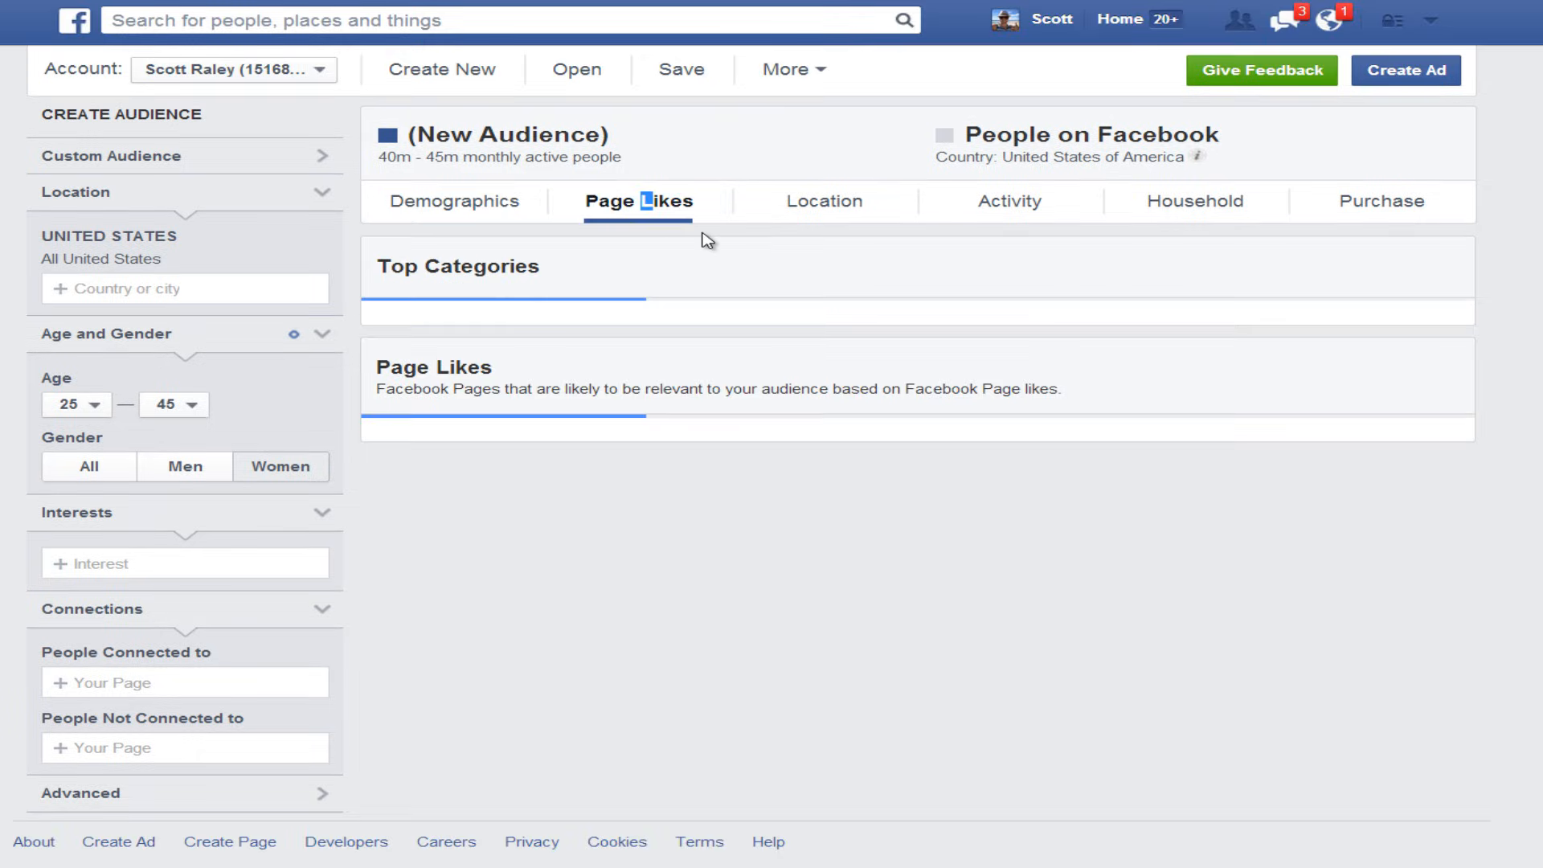
scroll(707, 240, "down", 4)
scroll(713, 272, "up", 2)
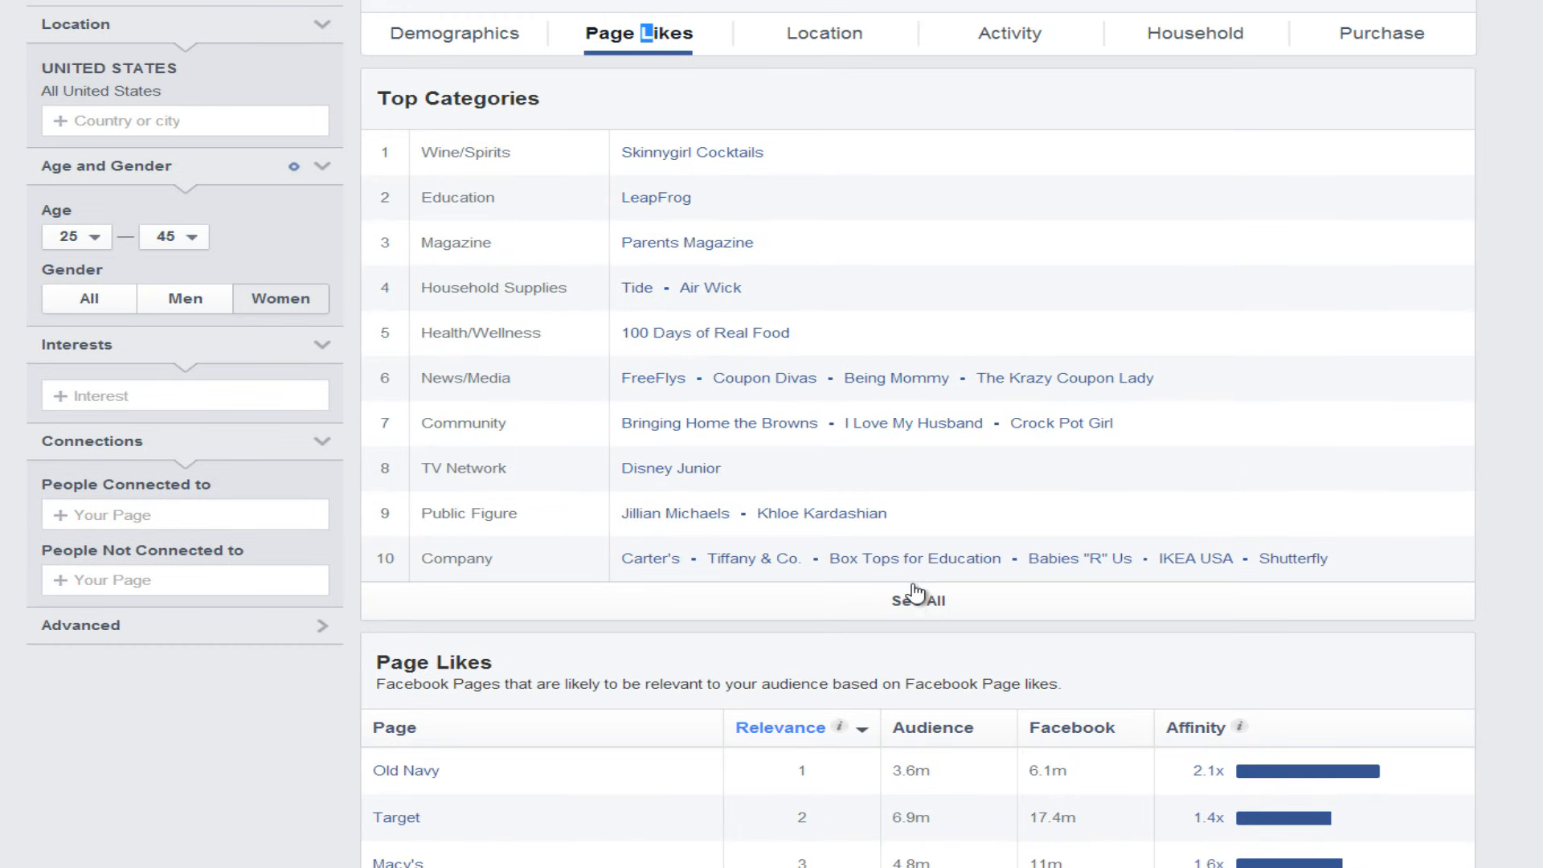
left_click(916, 596)
Examine the full Top Categories list for women aged 25 to 45 without any interest set.
scroll(912, 368, "down", 1)
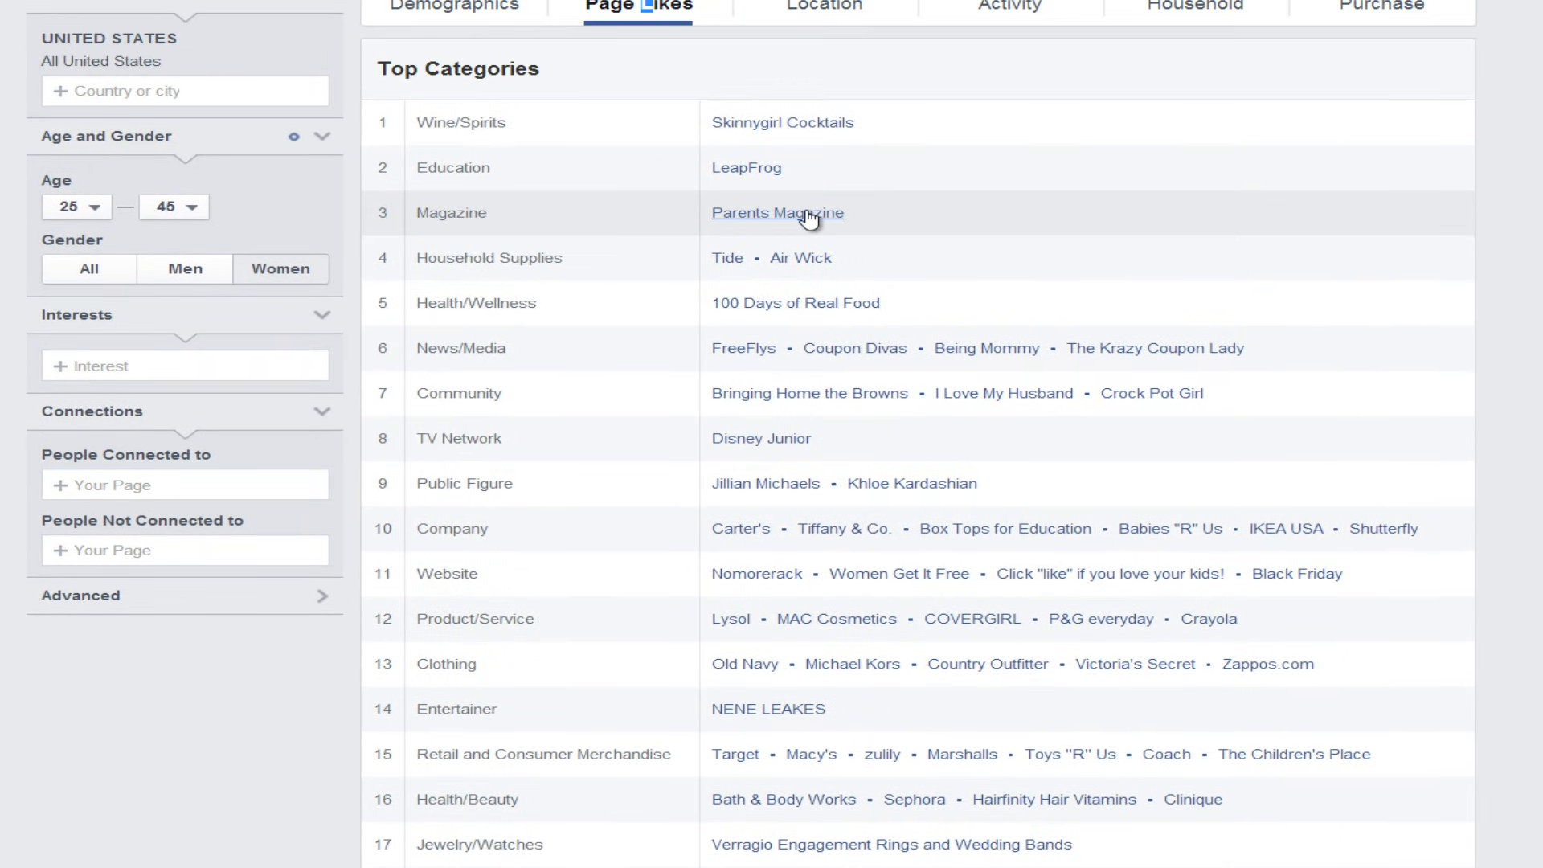
scroll(802, 125, "down", 4)
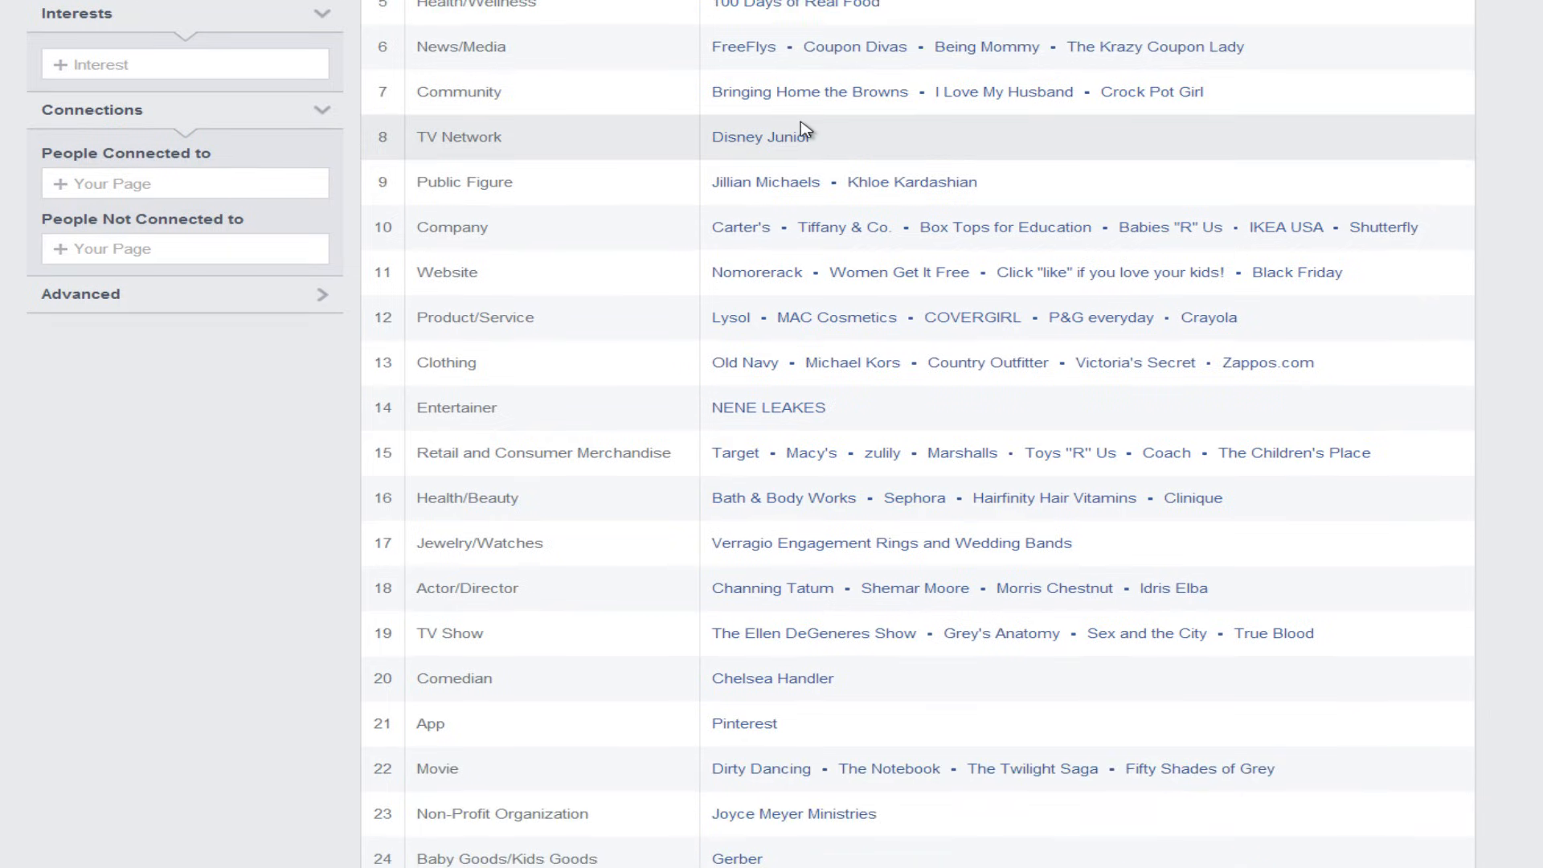
scroll(804, 128, "down", 3)
scroll(804, 128, "up", 4)
scroll(804, 129, "down", 6)
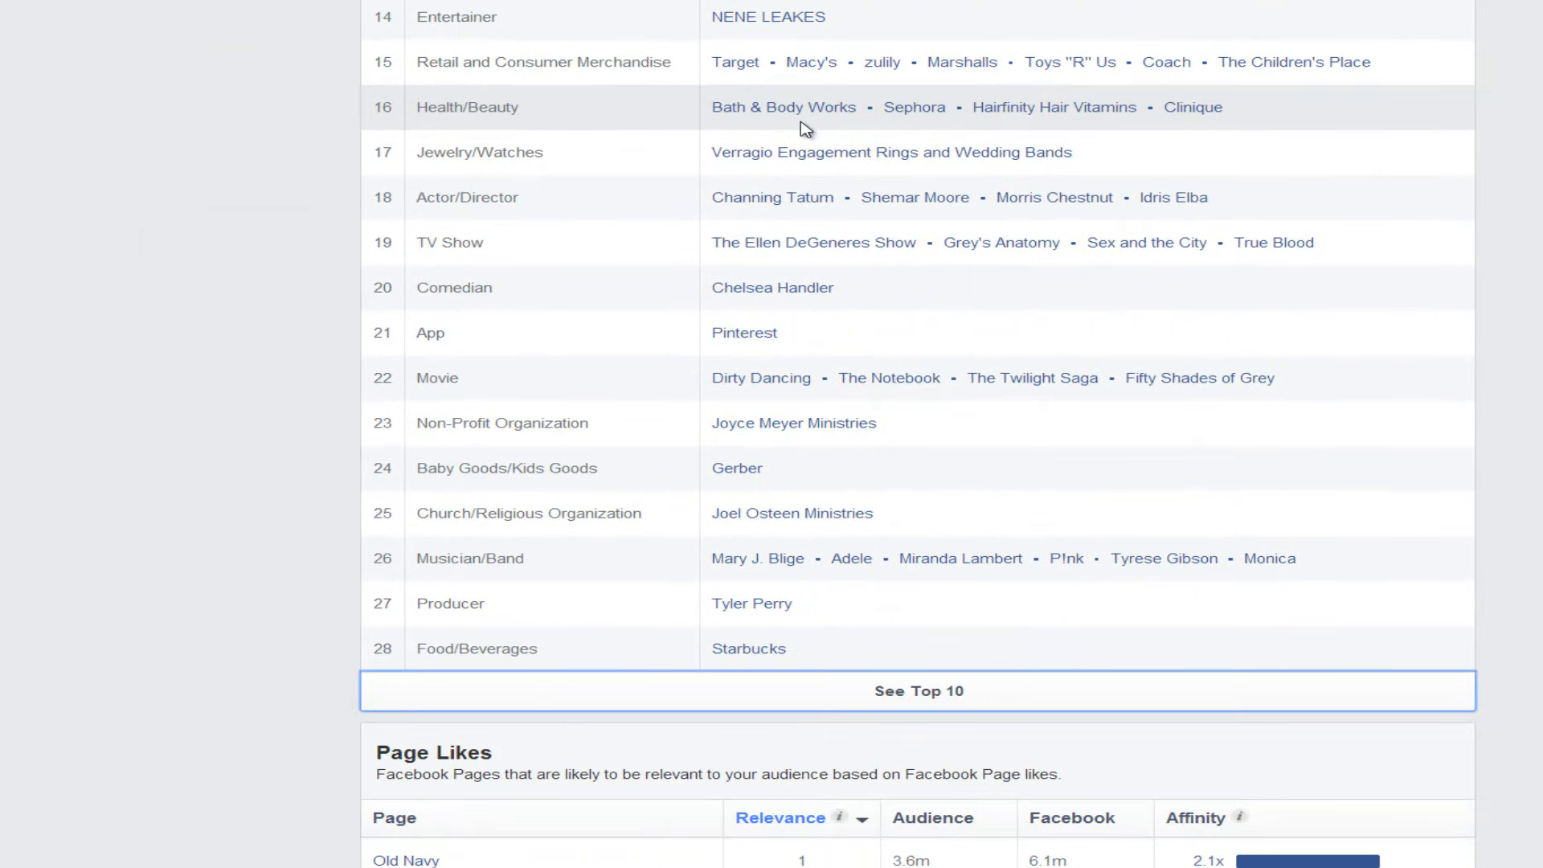
scroll(805, 129, "up", 9)
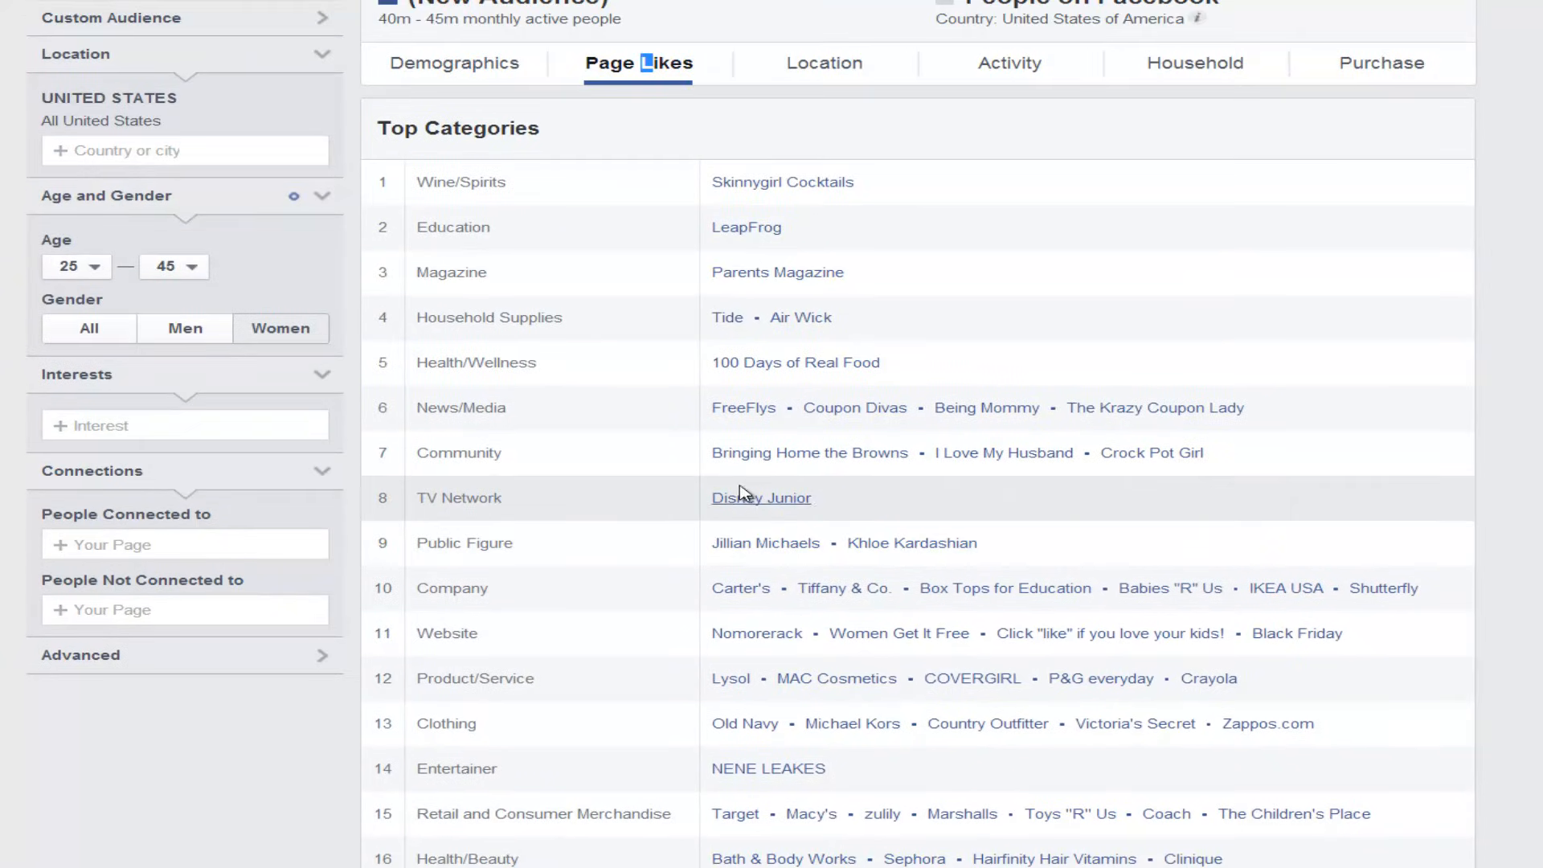
scroll(691, 442, "up", 1)
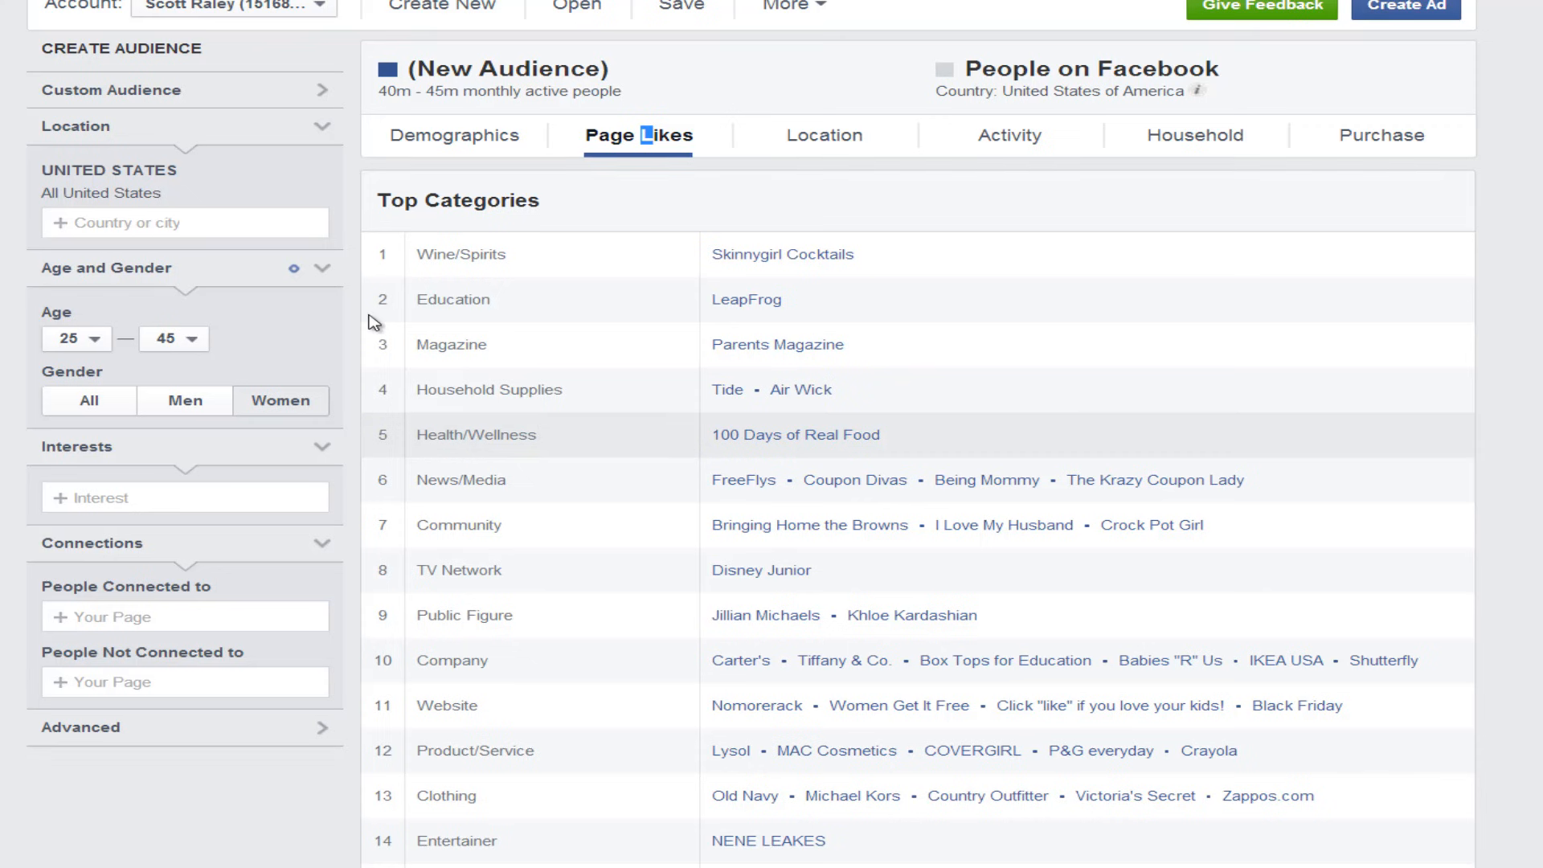
scroll(748, 420, "down", 2)
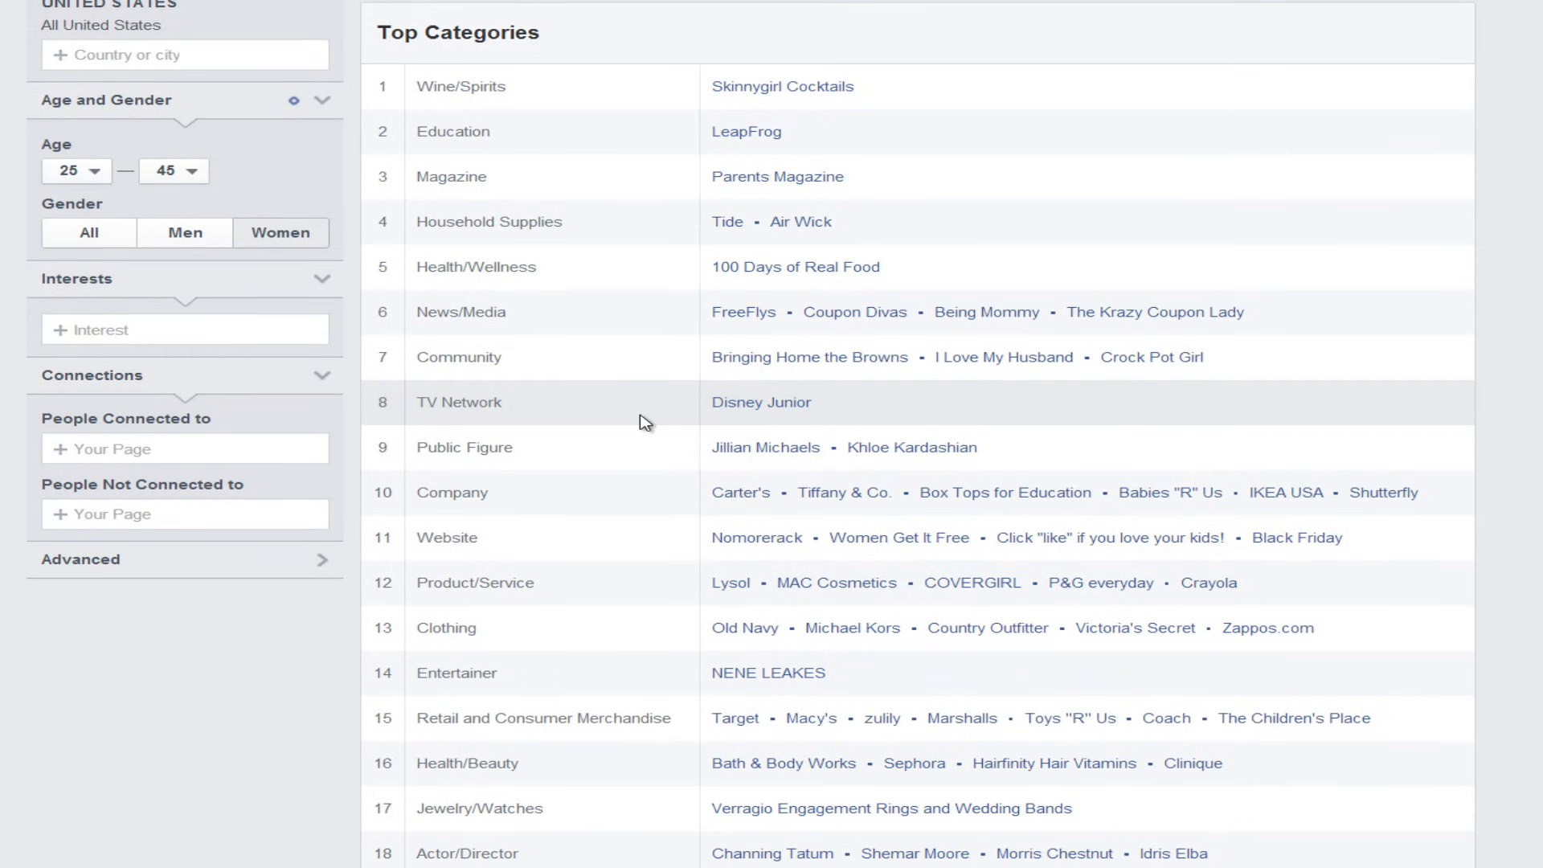
Add Military Wives to the new audience's interests and show all of its top categories.
left_click(229, 328)
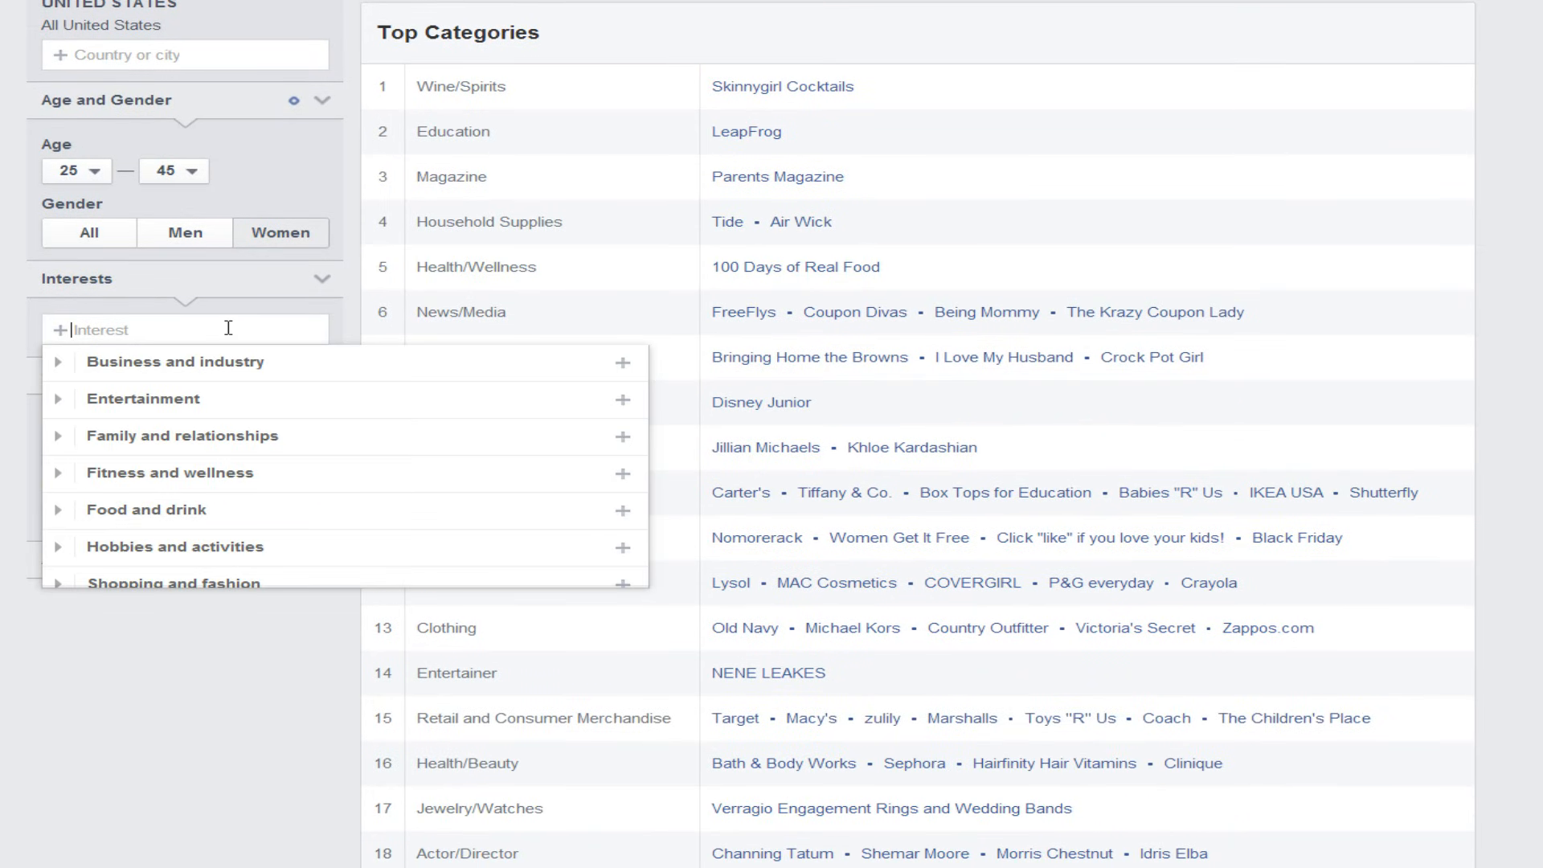
type("mil")
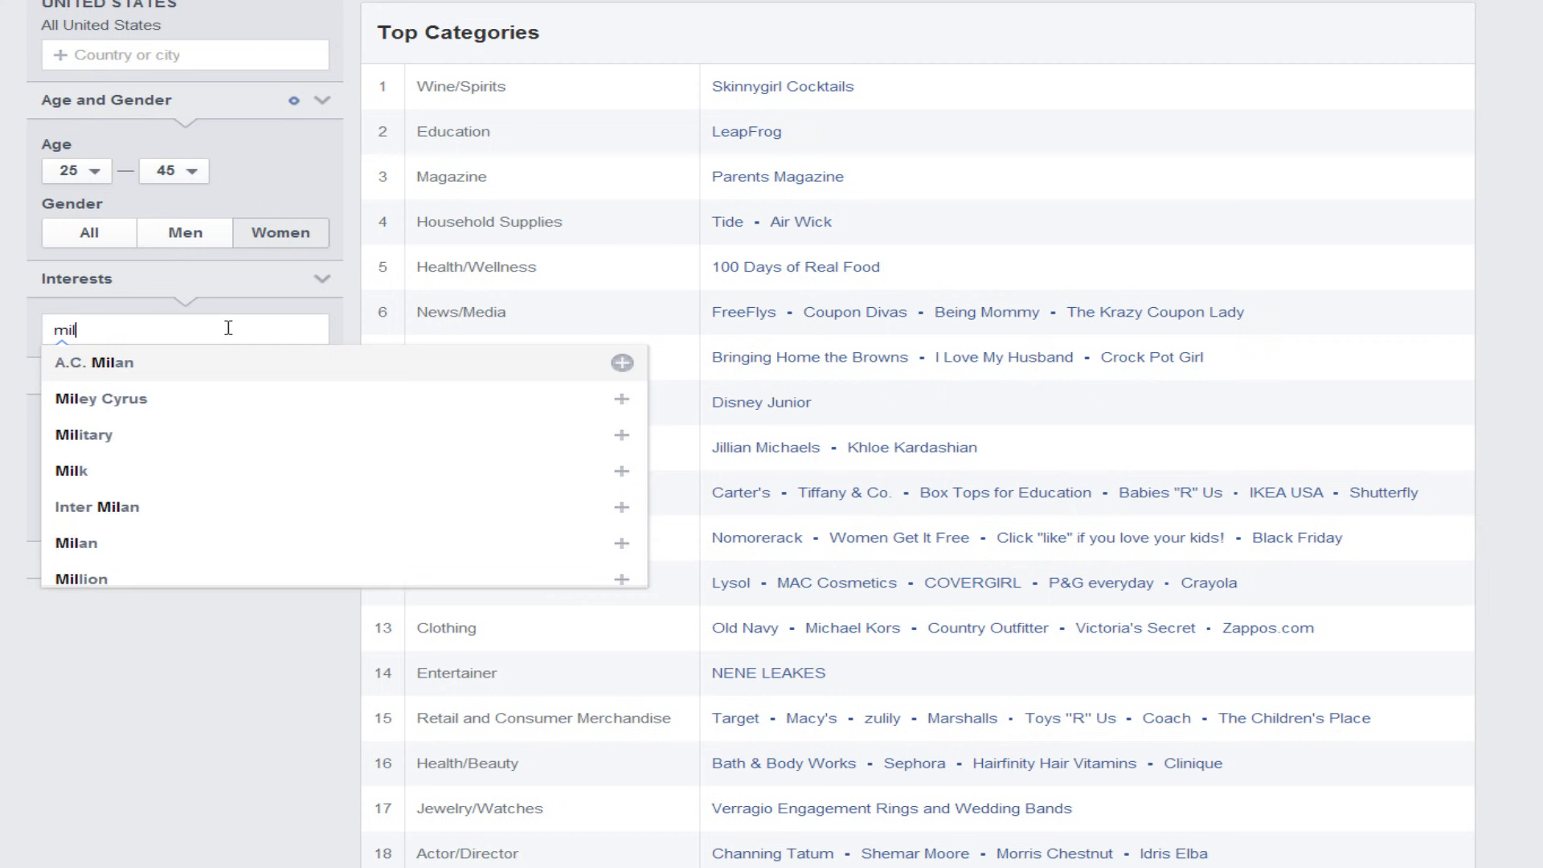
type("itary wiv")
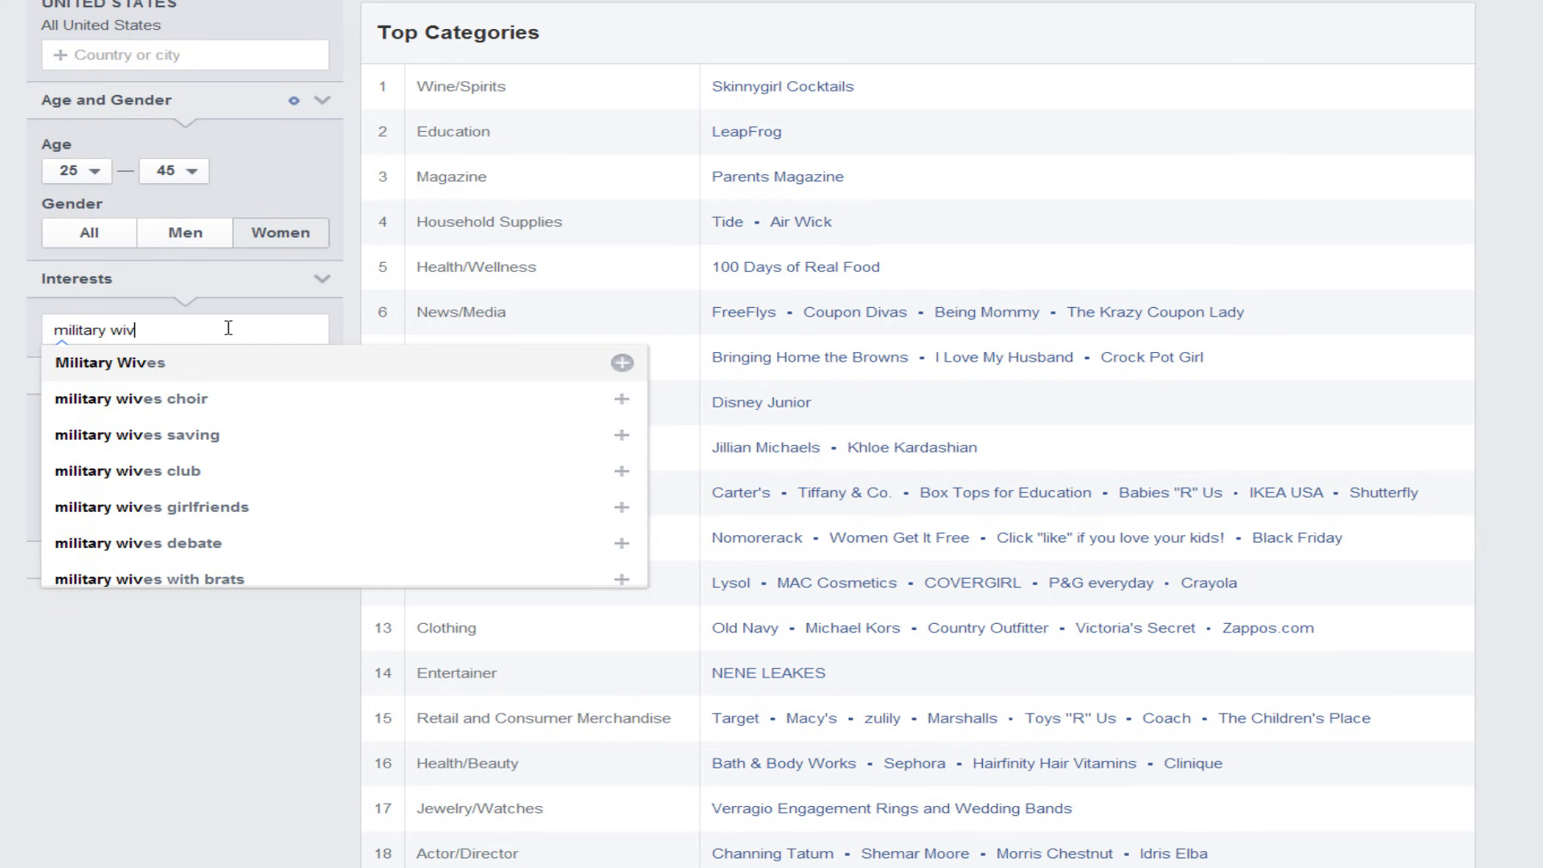
left_click(156, 374)
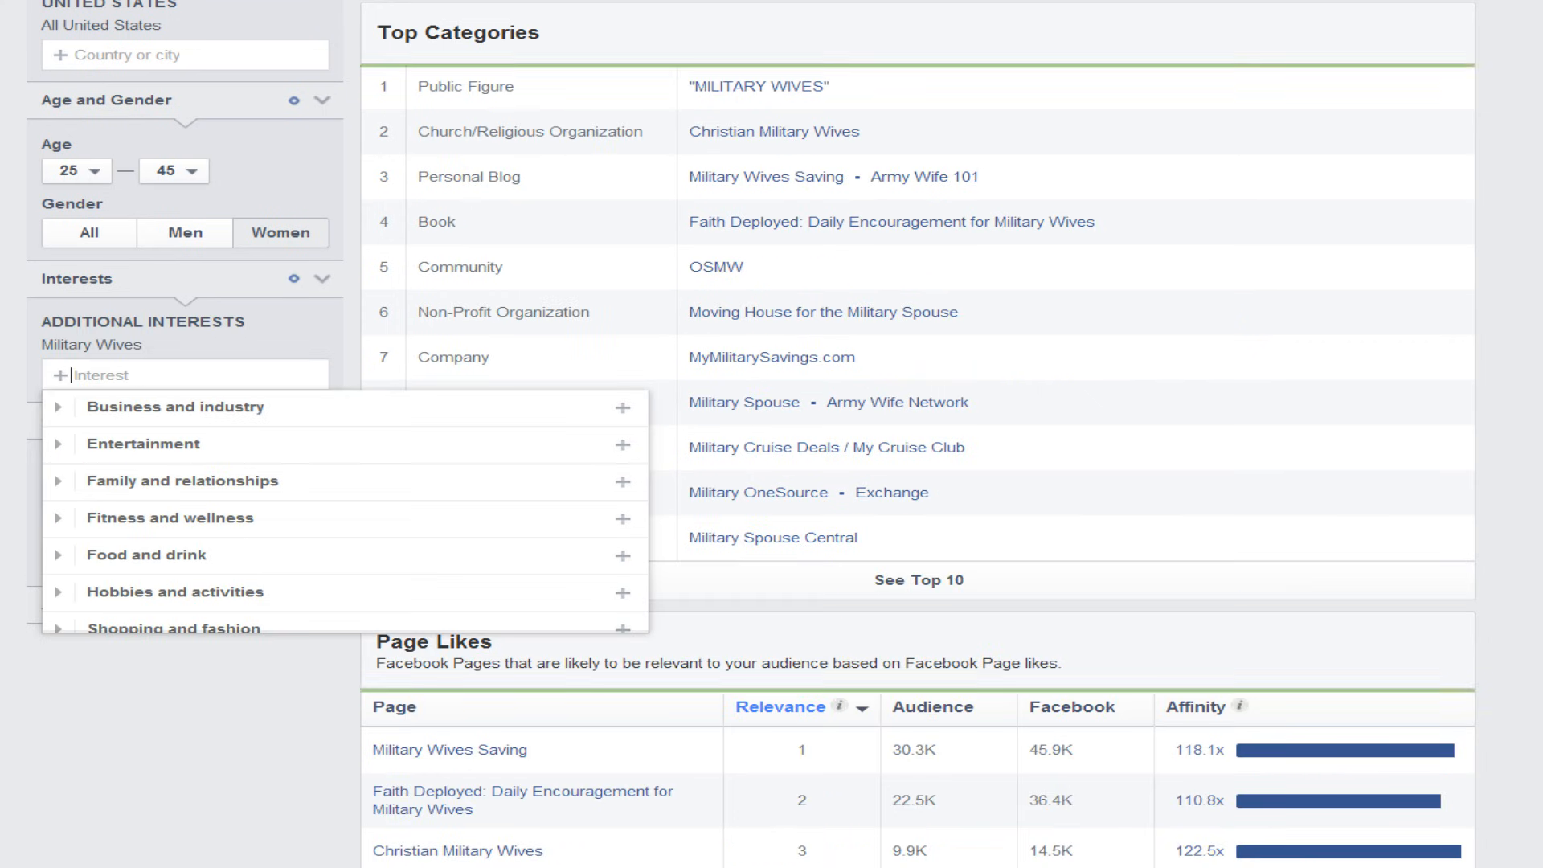
left_click(721, 577)
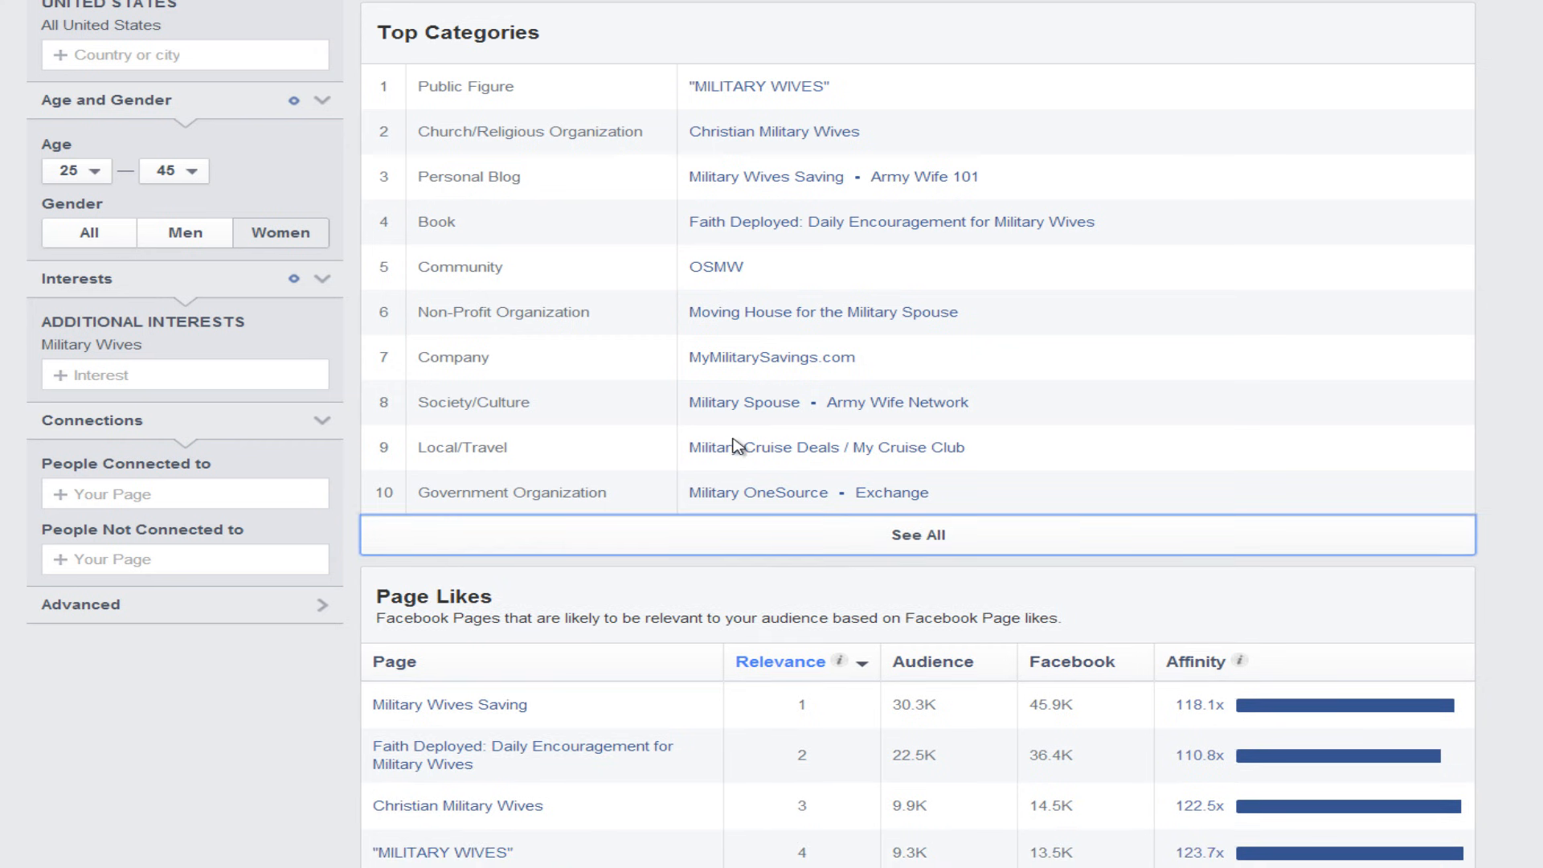
left_click(905, 535)
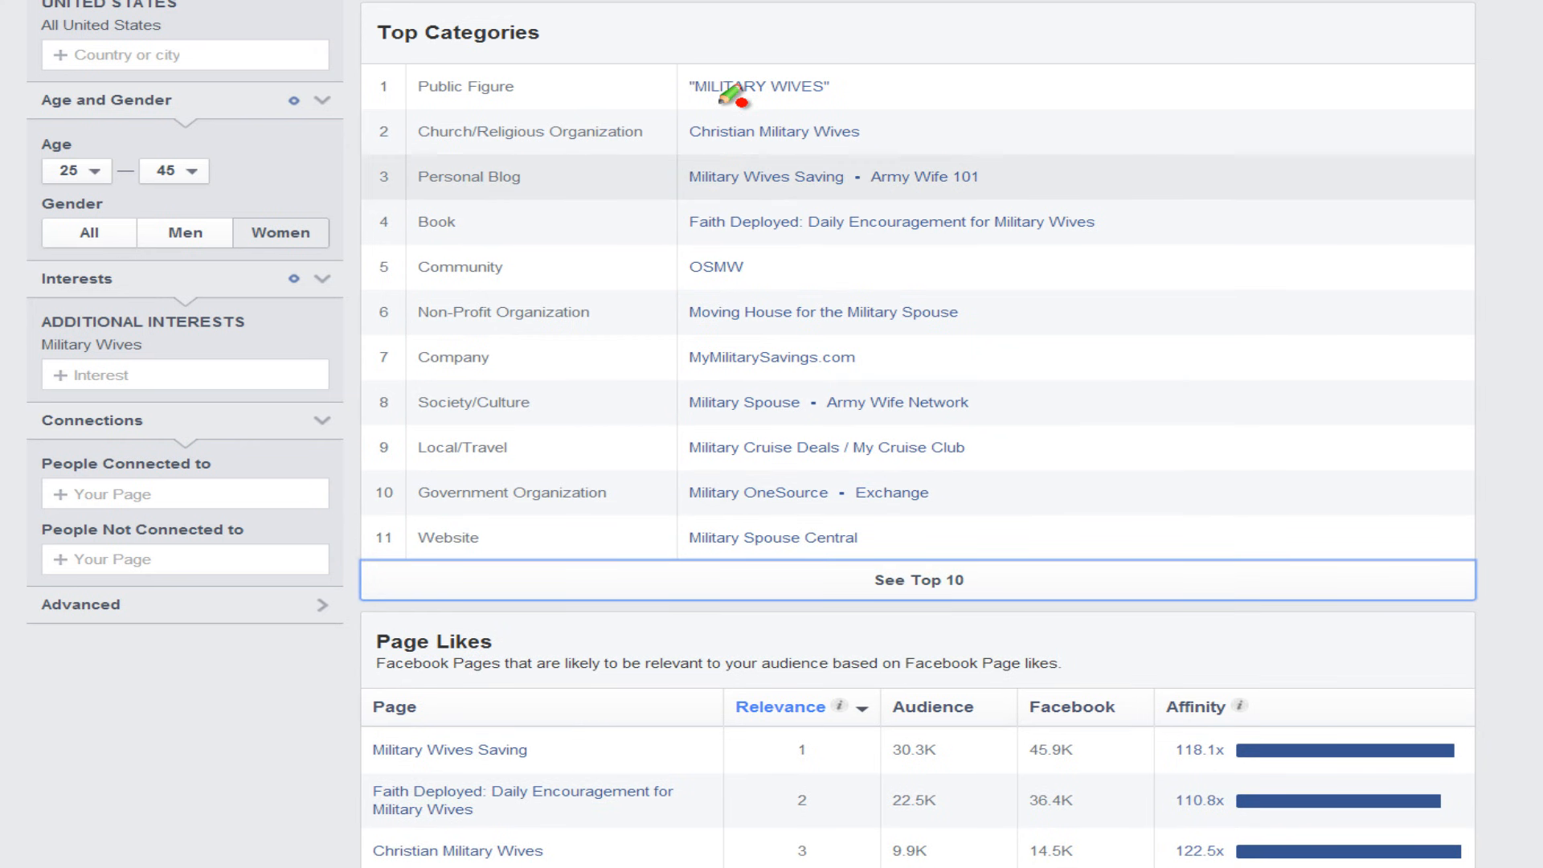
Underline "MILITARY WIVES", Military Wives Saving and Army Wife 101 in Top Categories, and clear the markings.
left_click_drag(682, 101, 779, 110)
left_click_drag(682, 198, 1016, 196)
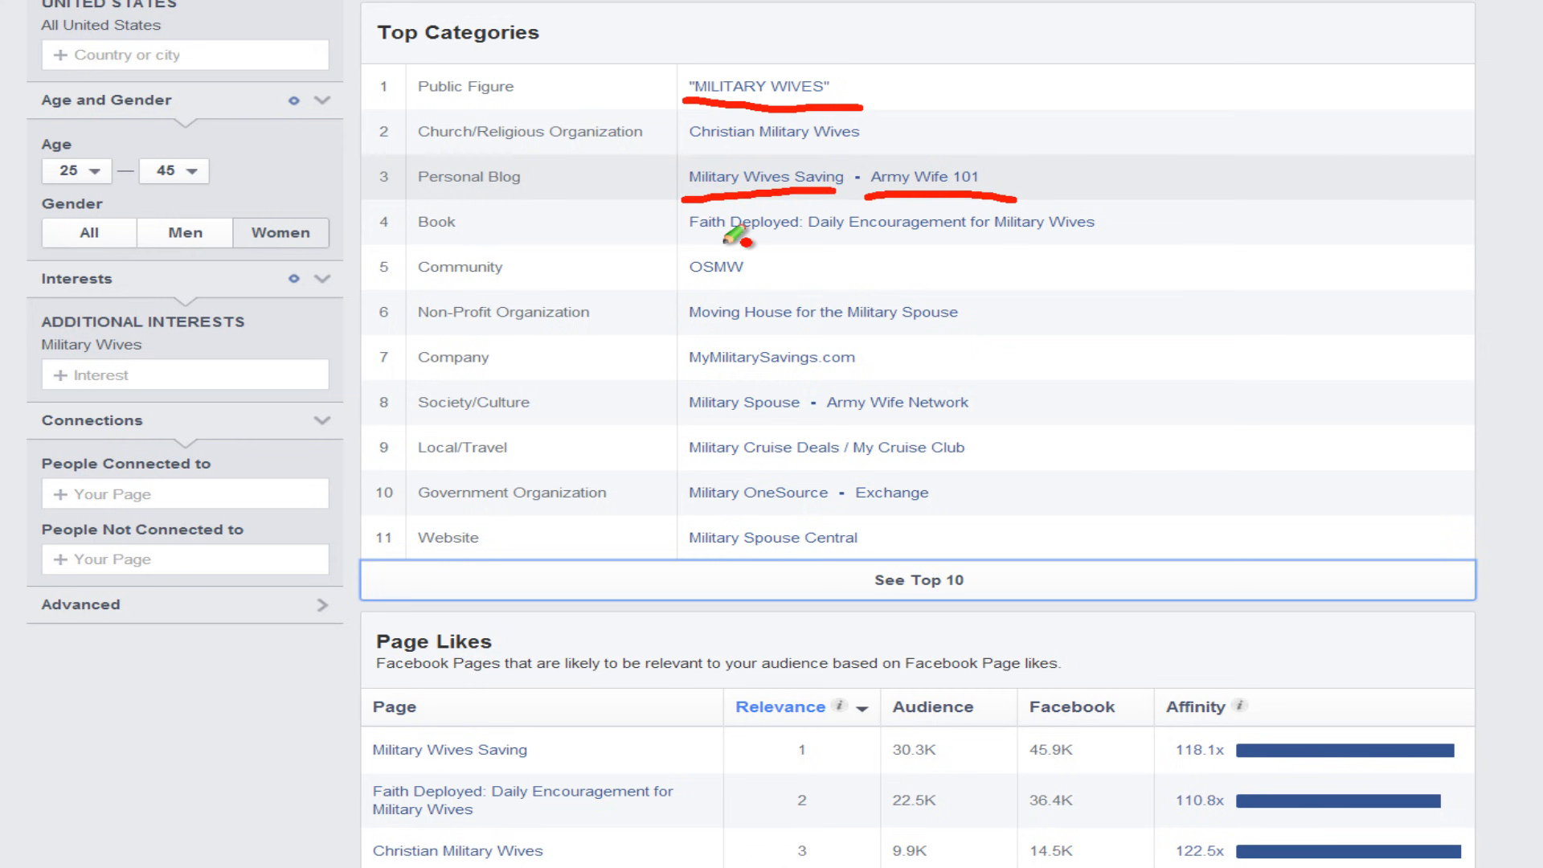
key("Escape")
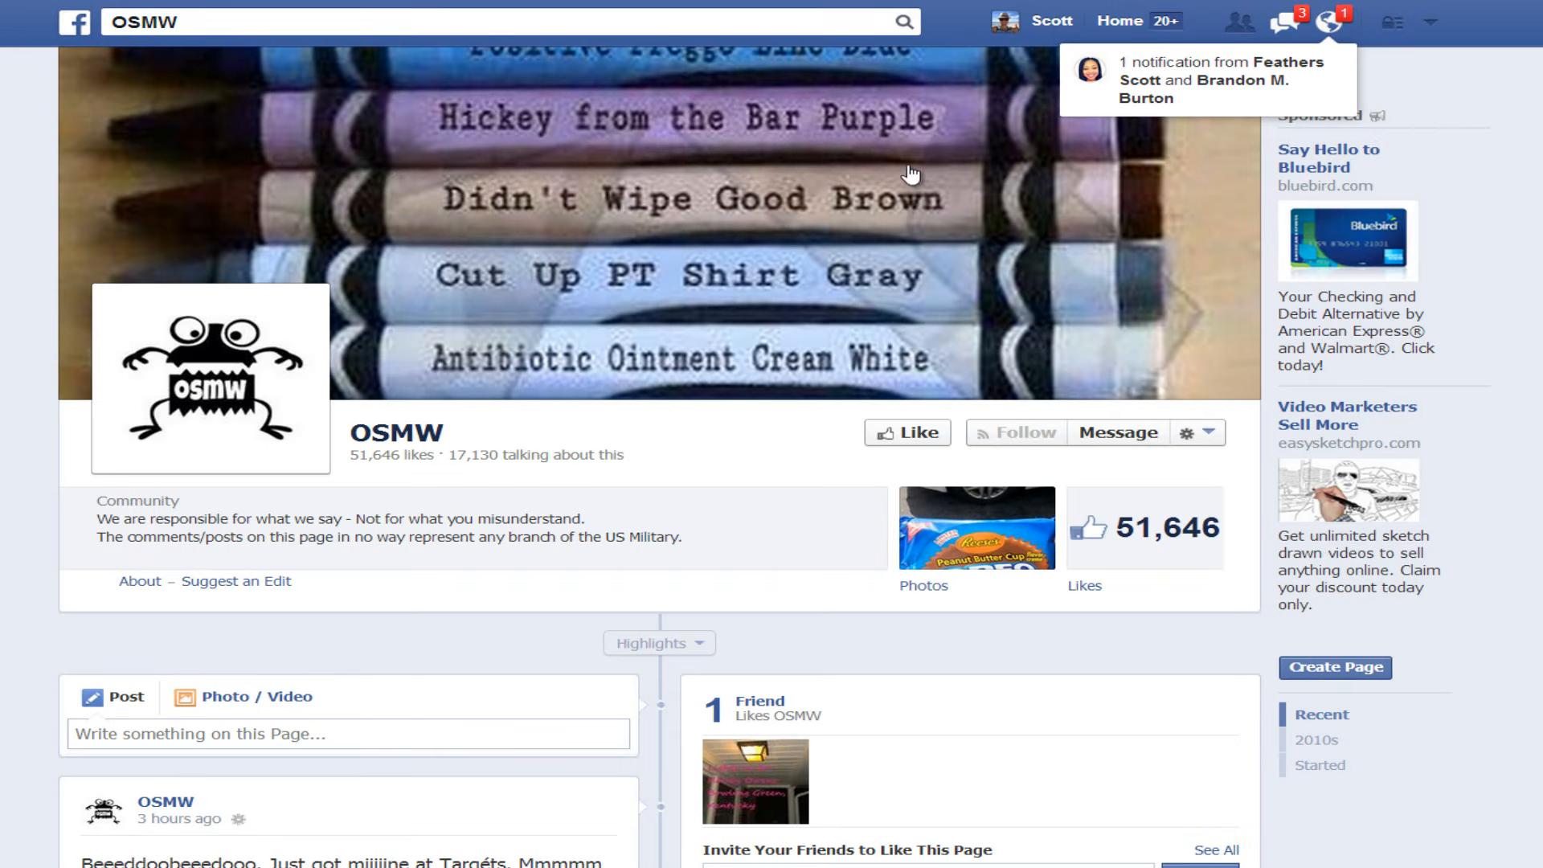
Look through the OSMW and Army Wife 101 Facebook pages and select the Army Wife 101 page name.
scroll(719, 493, "down", 3)
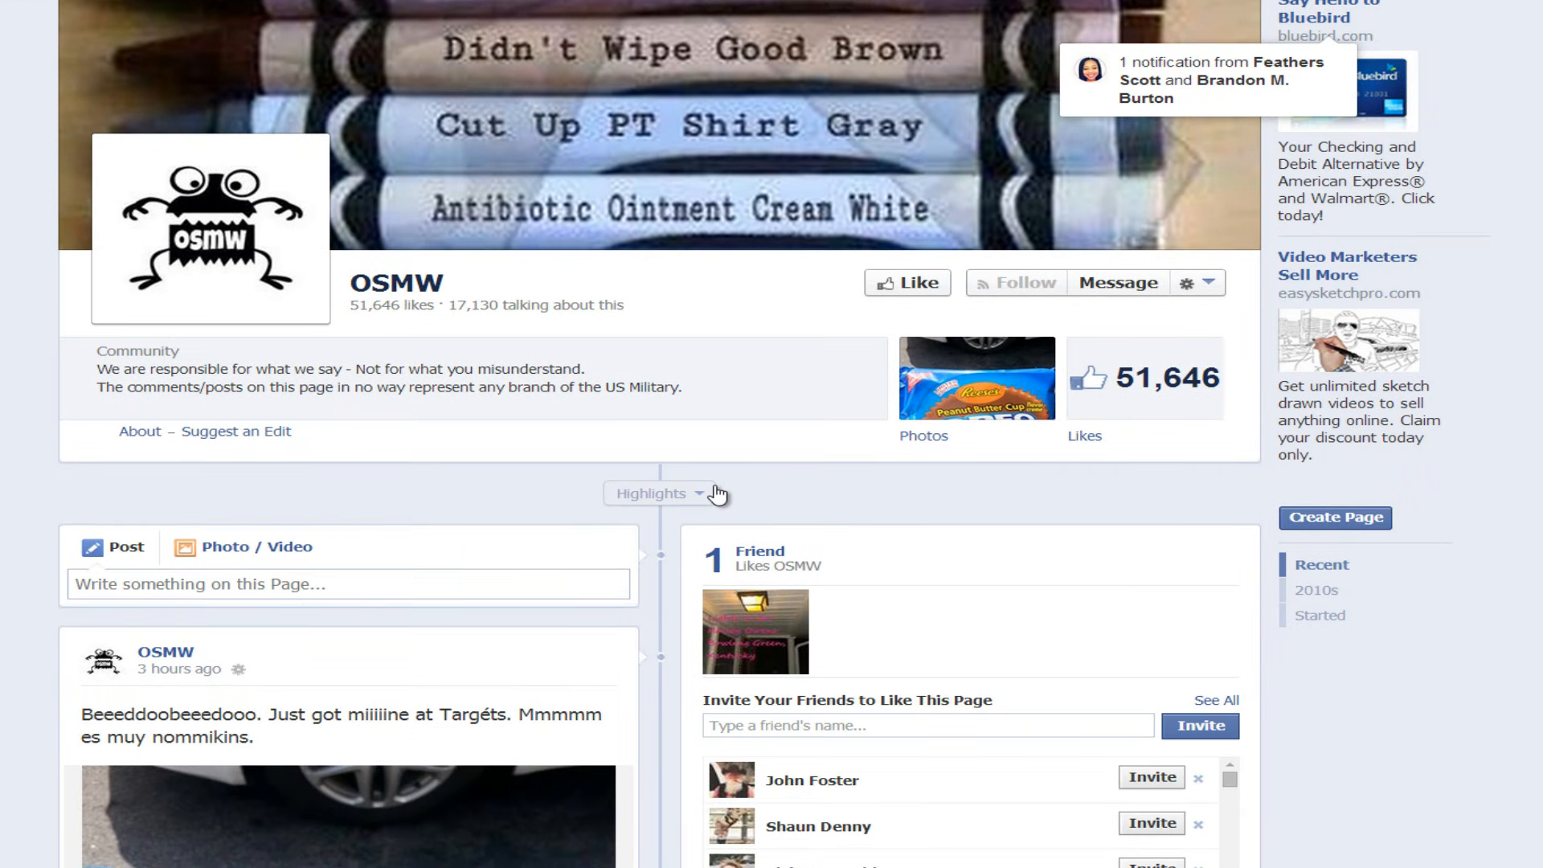
scroll(540, 401, "down", 20)
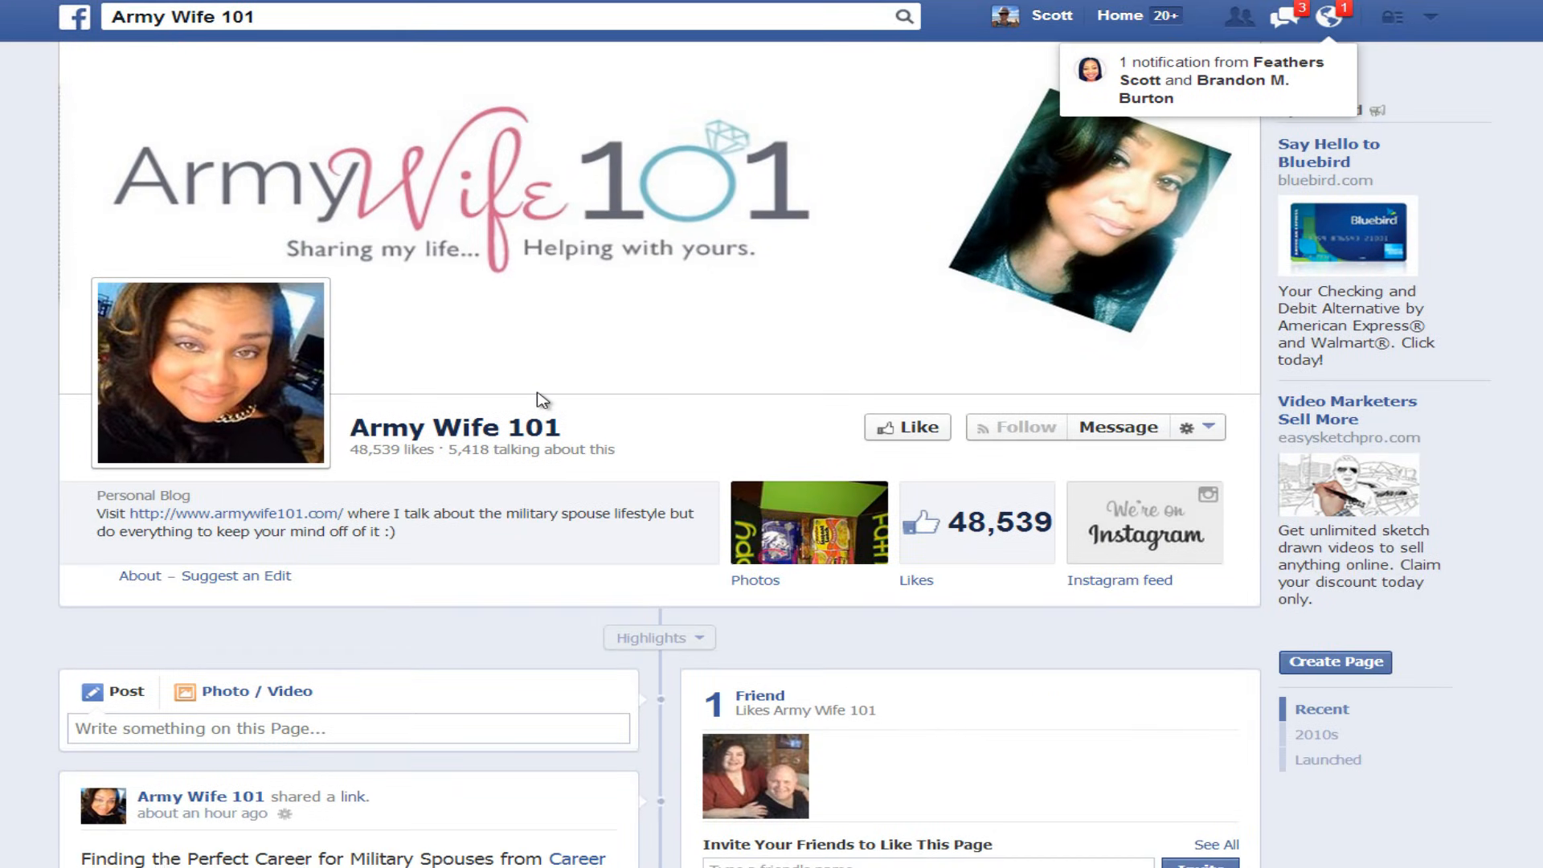
scroll(540, 401, "down", 10)
scroll(540, 400, "up", 10)
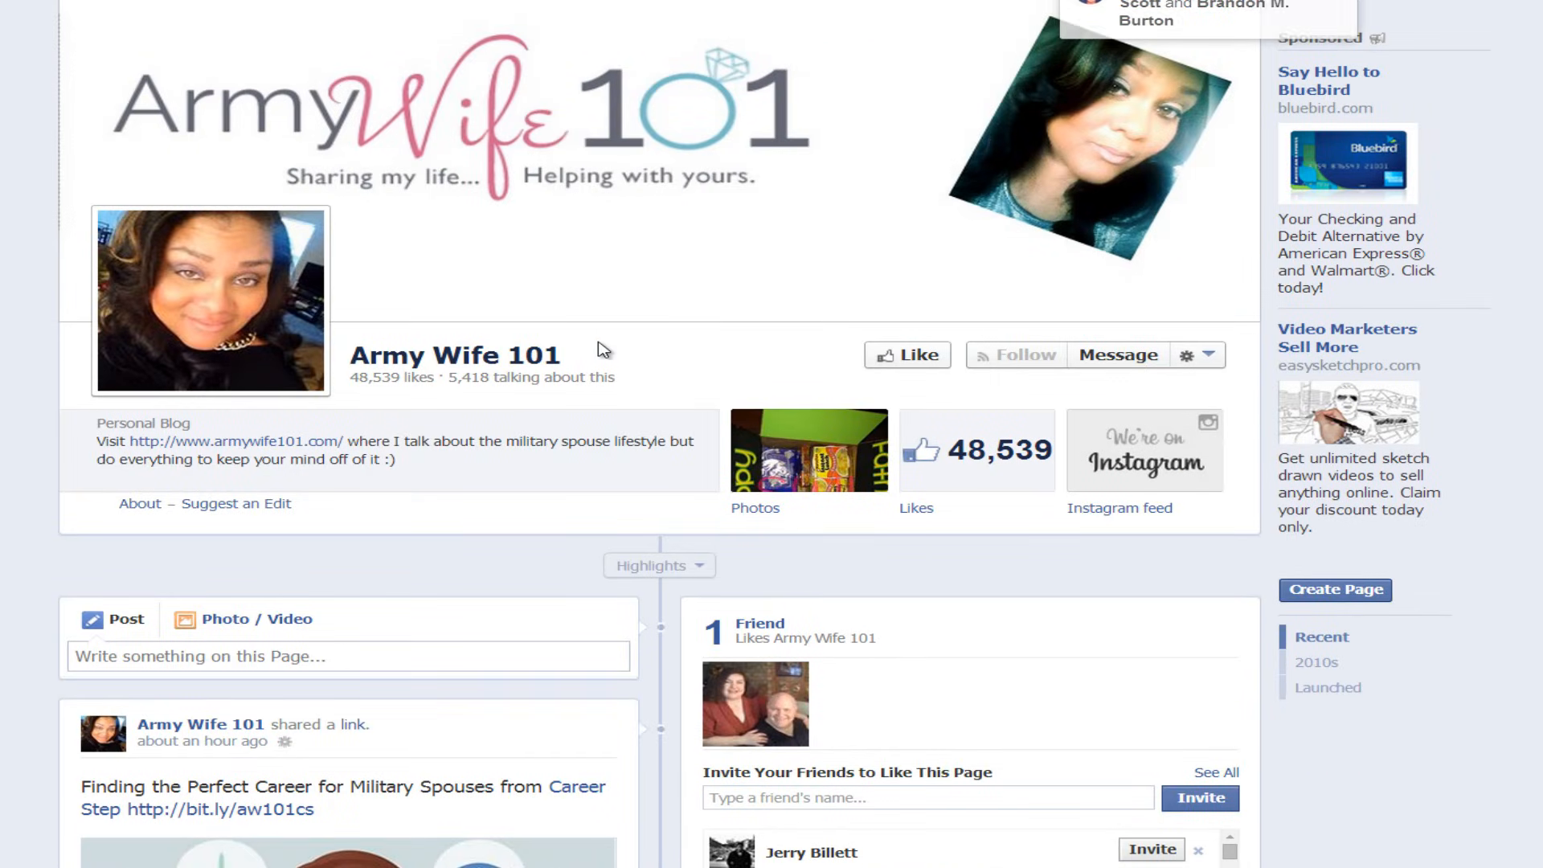
left_click_drag(561, 354, 368, 343)
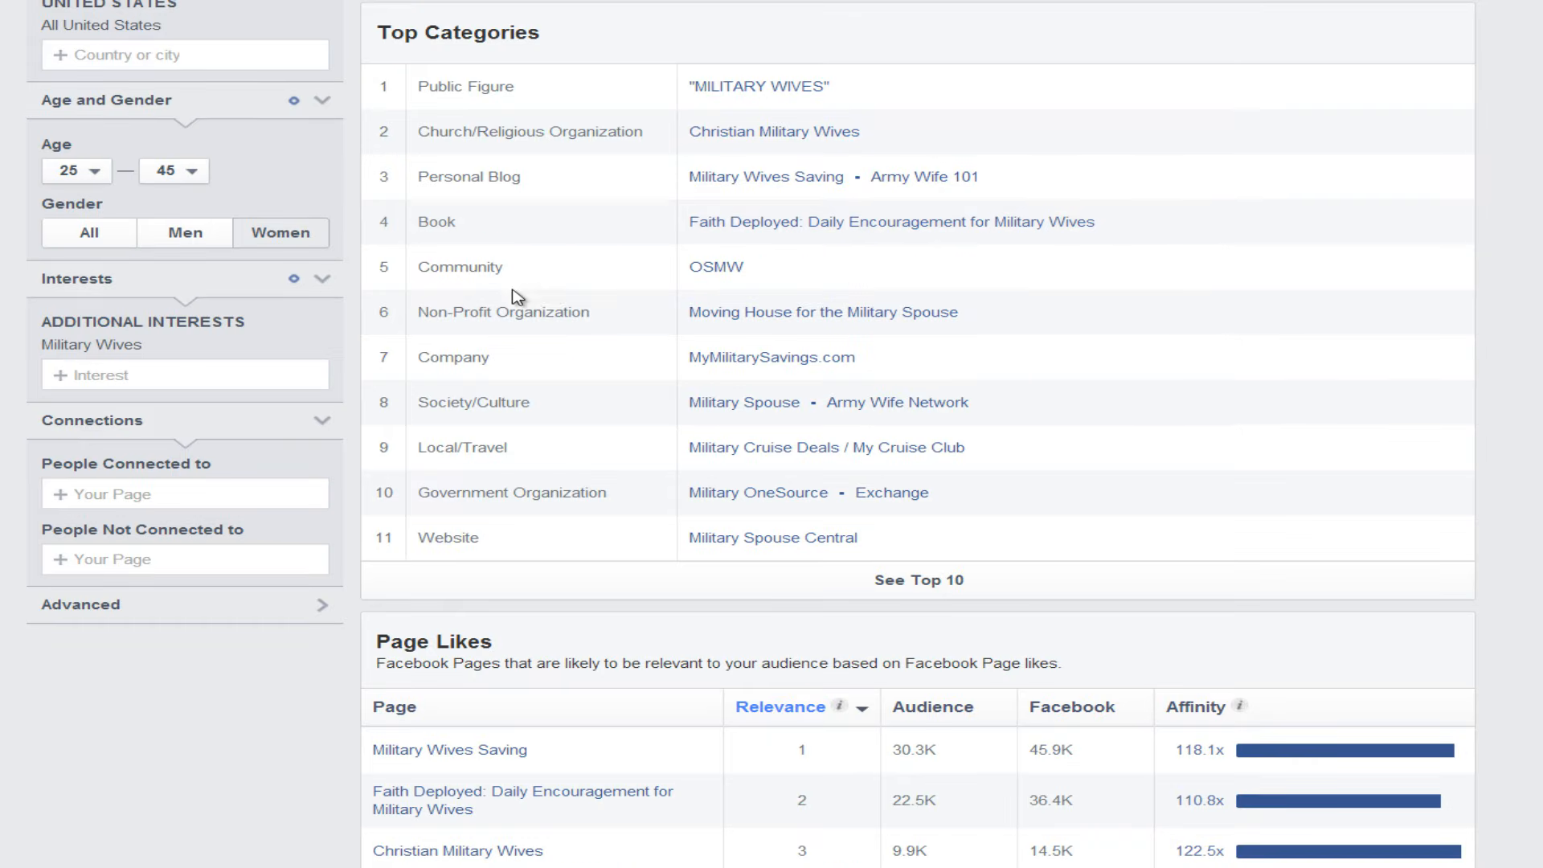
Mark Army Wife 101 in Top Categories, draw a line across to the Interest field, and clear the markings.
mouse_move(980, 175)
left_mouse_down()
mouse_move(867, 195)
mouse_move(1014, 191)
left_mouse_up()
mouse_move(727, 187)
left_mouse_down()
mouse_move(514, 287)
mouse_move(298, 325)
mouse_move(156, 373)
mouse_move(259, 380)
left_mouse_up()
key("Escape")
Add army wife 101 to the new audience's interests, mark the new entry, and clear the marking.
left_click(90, 376)
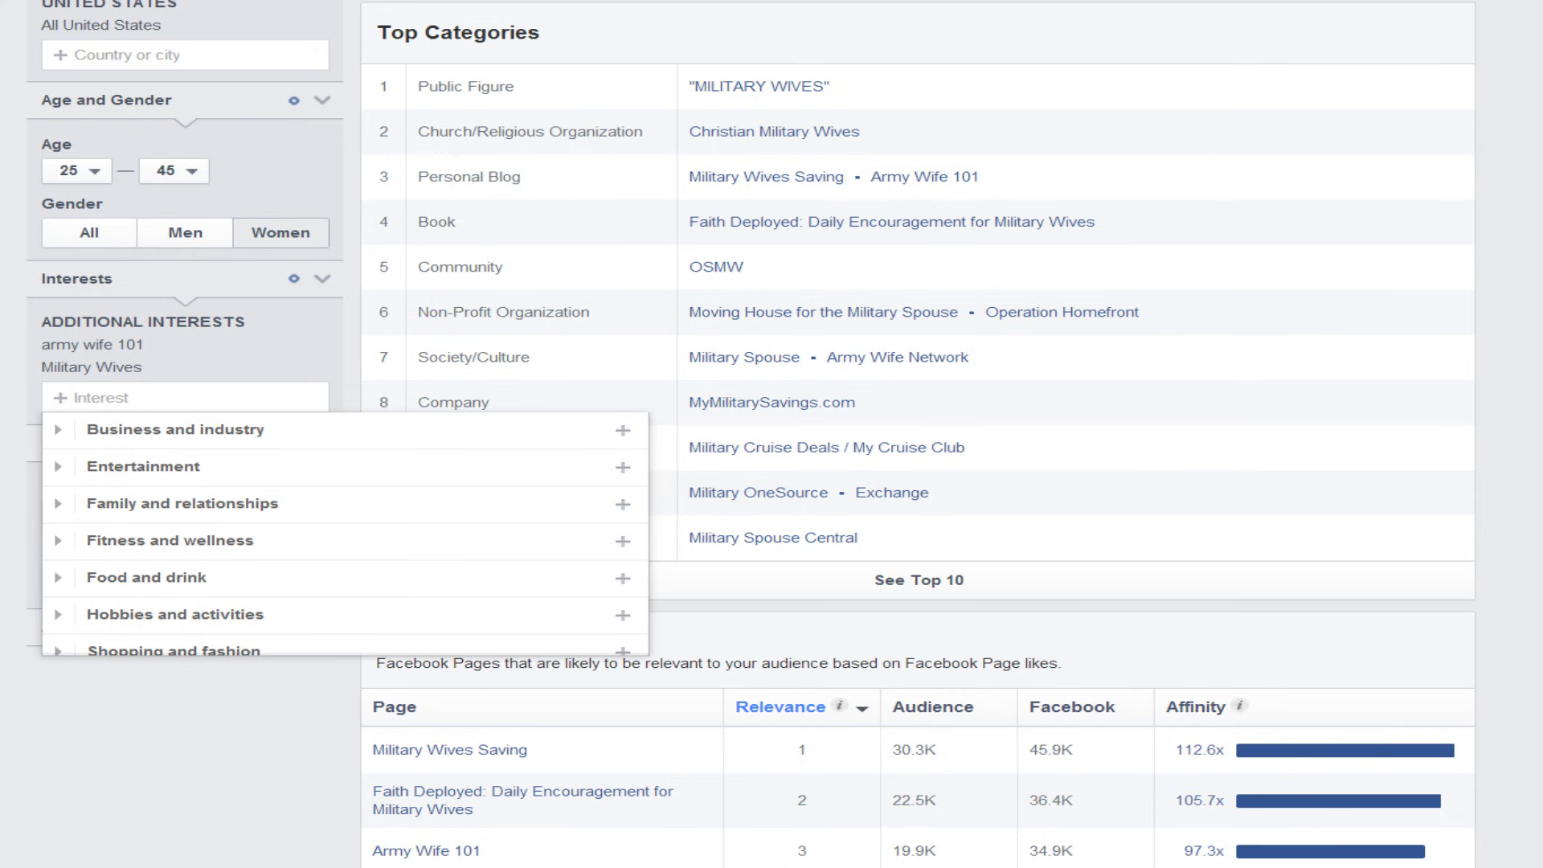
left_click(28, 371)
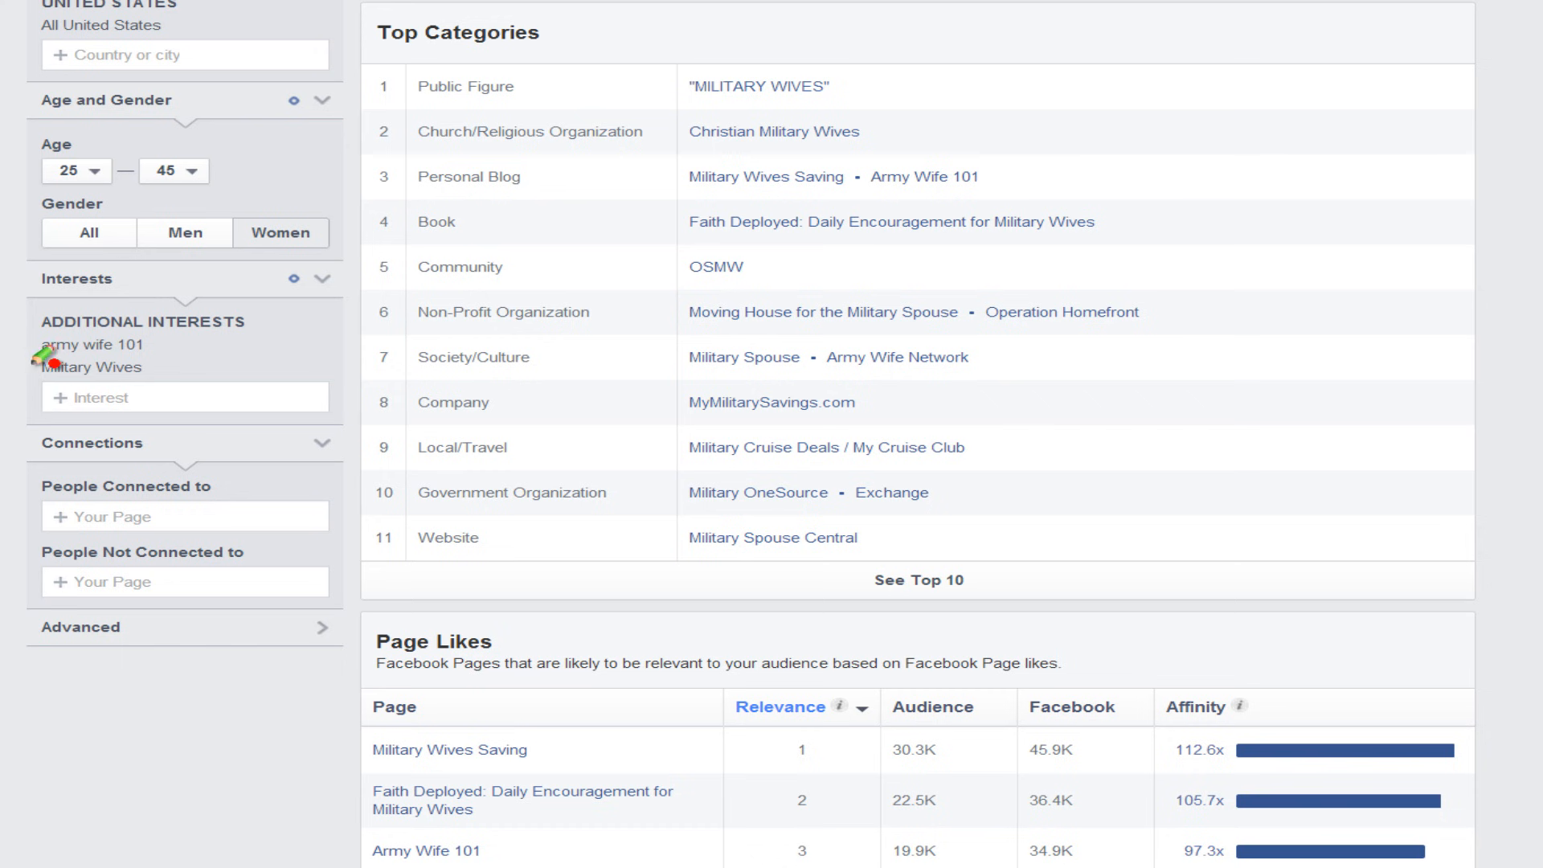
left_click_drag(5, 352, 48, 349)
key("Escape")
Review the full Top Categories list for the audience with both military interests.
left_click(964, 598)
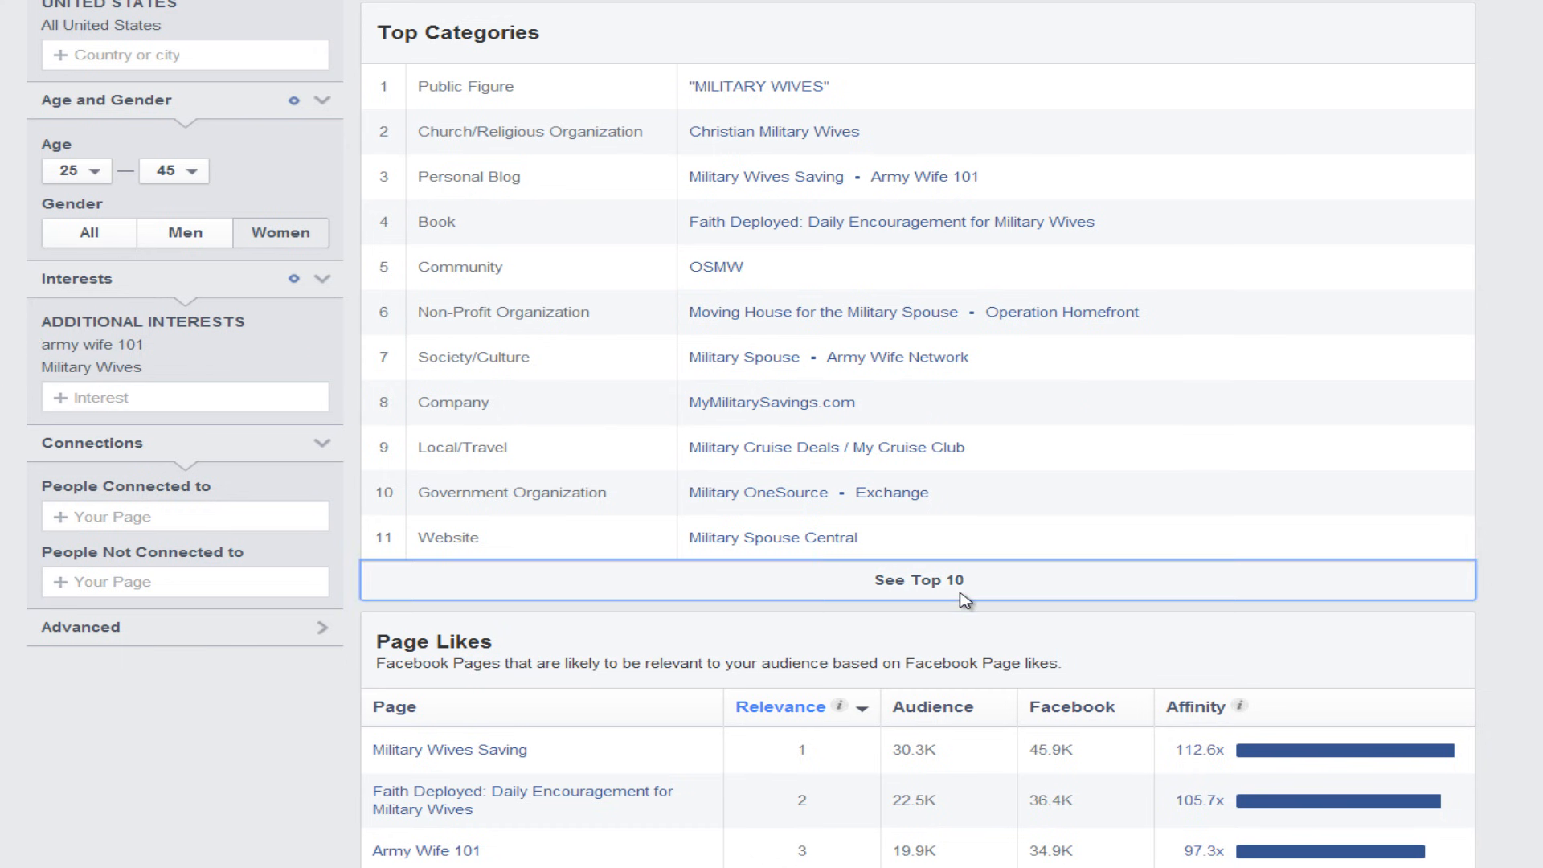
scroll(996, 377, "down", 3)
left_click(994, 357)
scroll(994, 365, "up", 5)
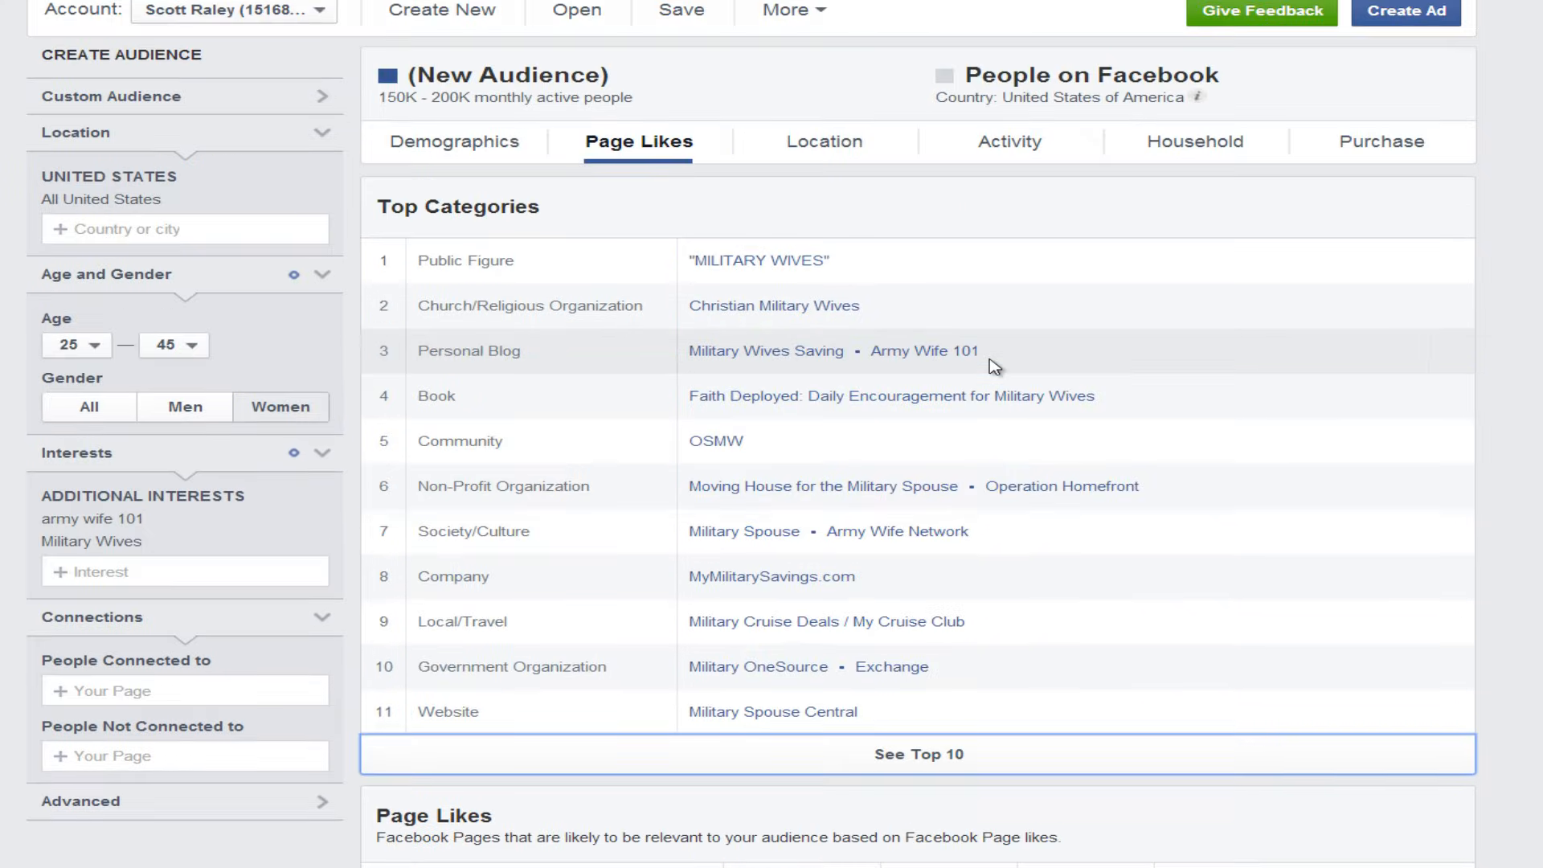
scroll(1044, 406, "down", 2)
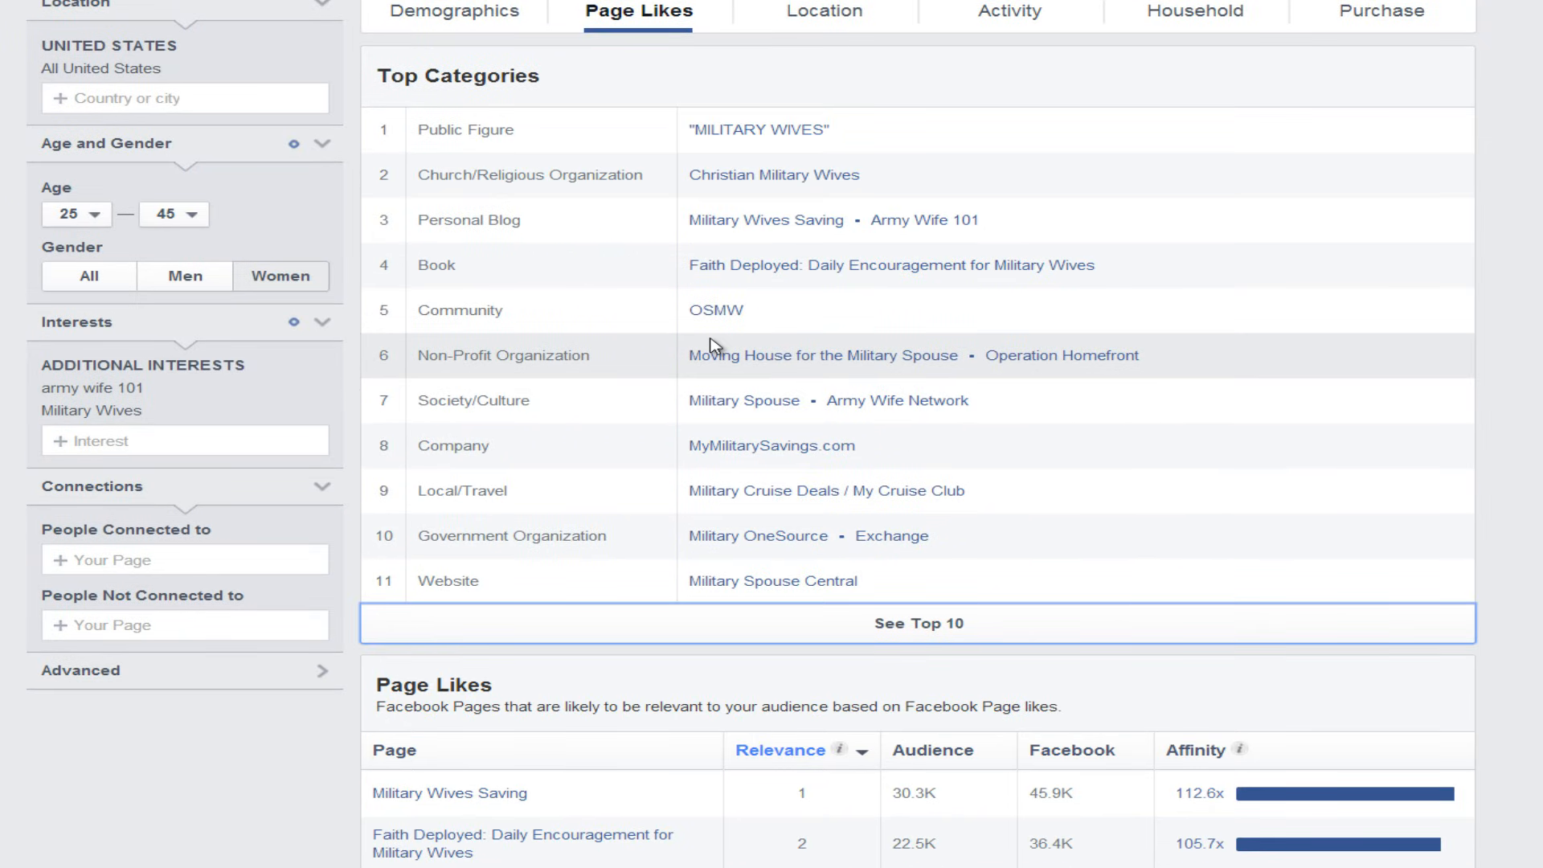
scroll(723, 438, "down", 1)
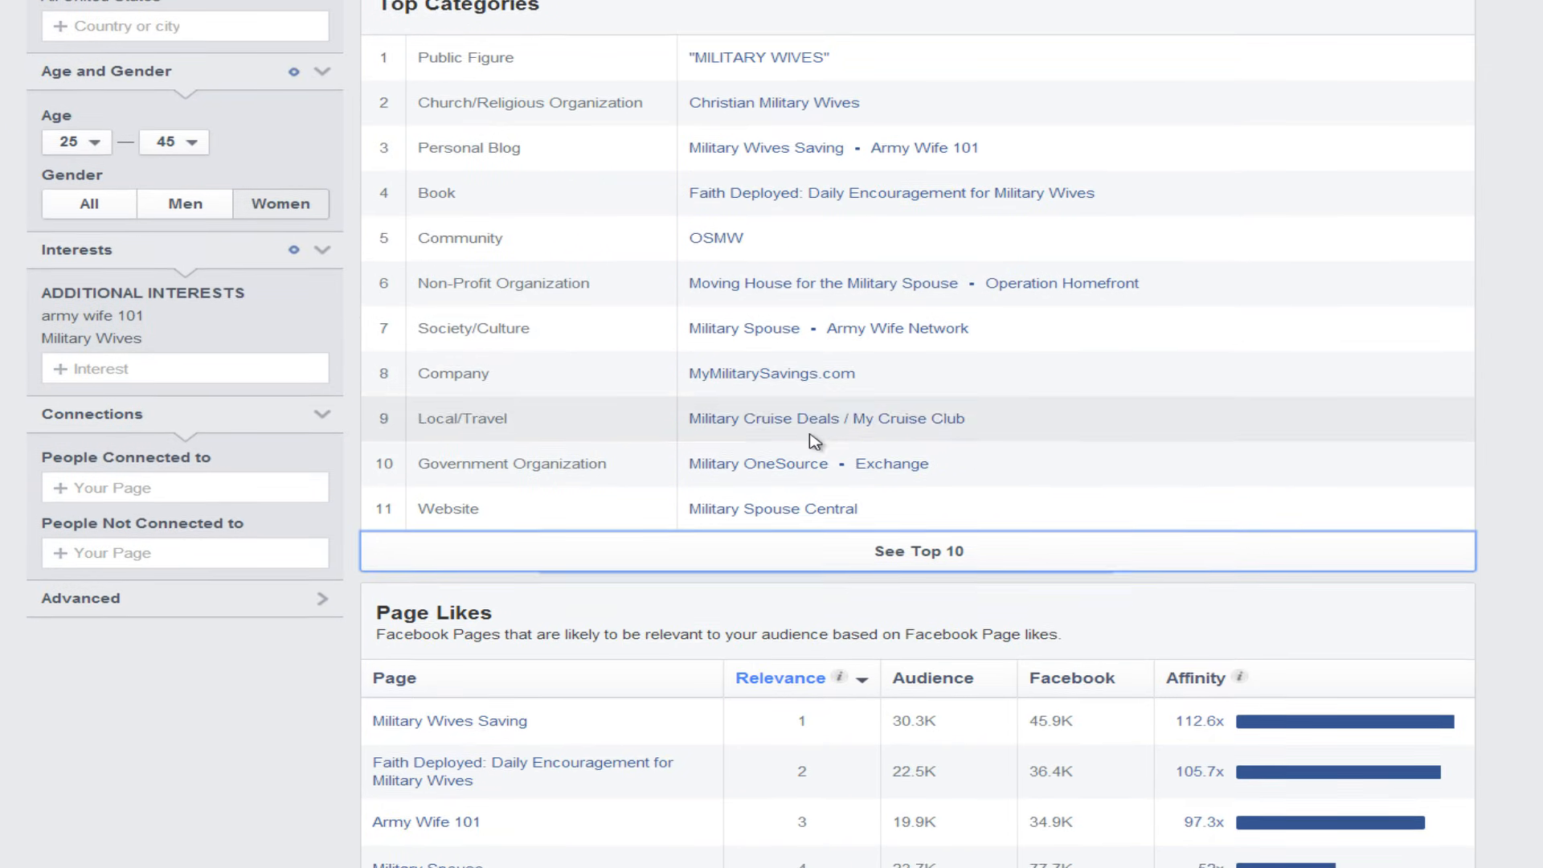
scroll(812, 440, "up", 1)
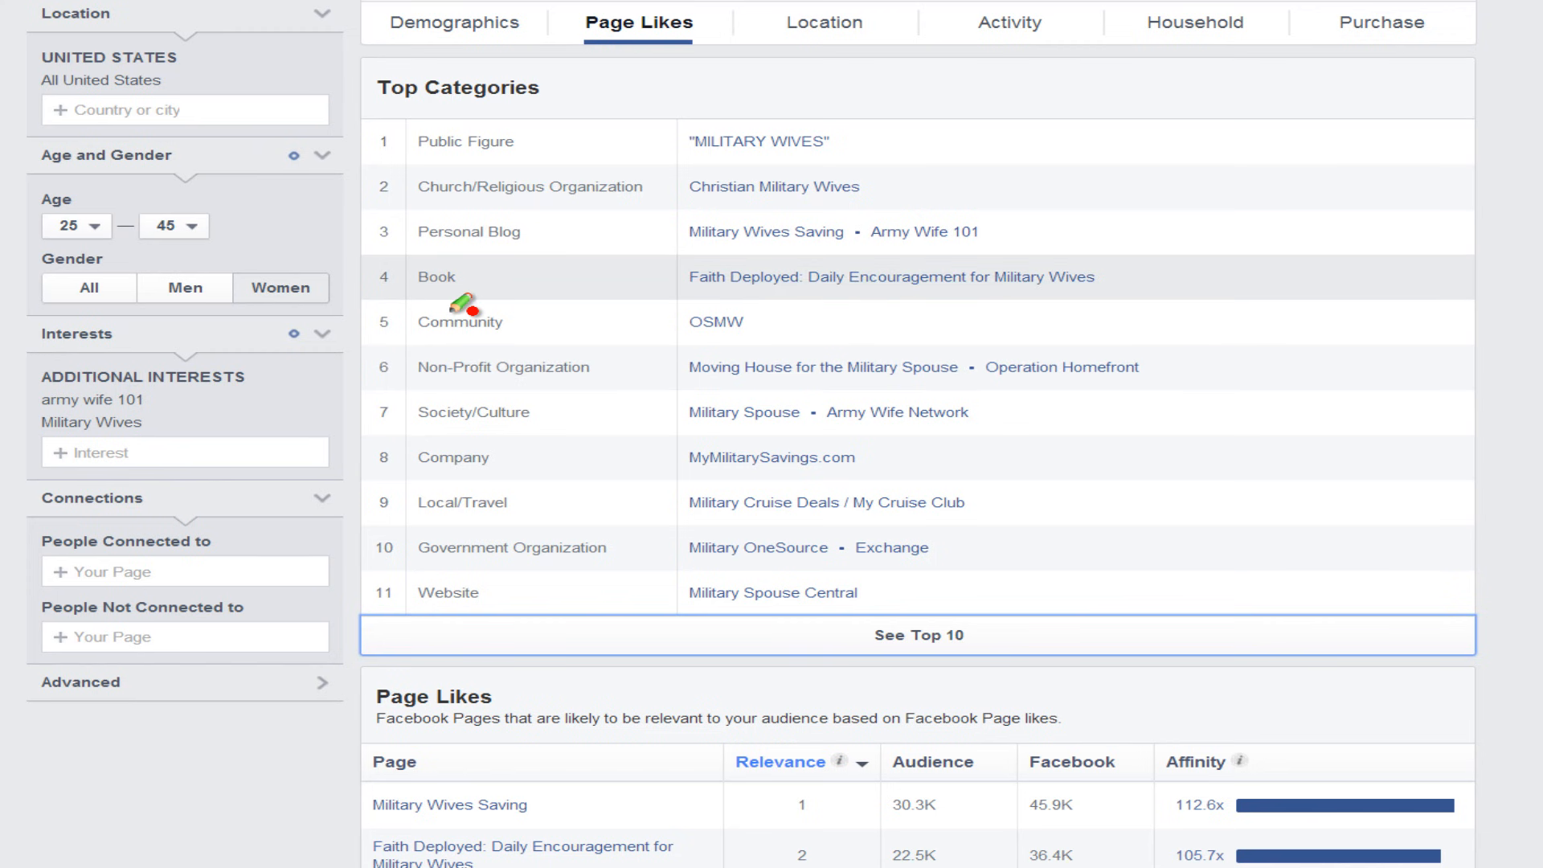
Underline the Book category and its Faith Deployed title in Top Categories, and clear the markings.
left_click_drag(400, 296, 494, 303)
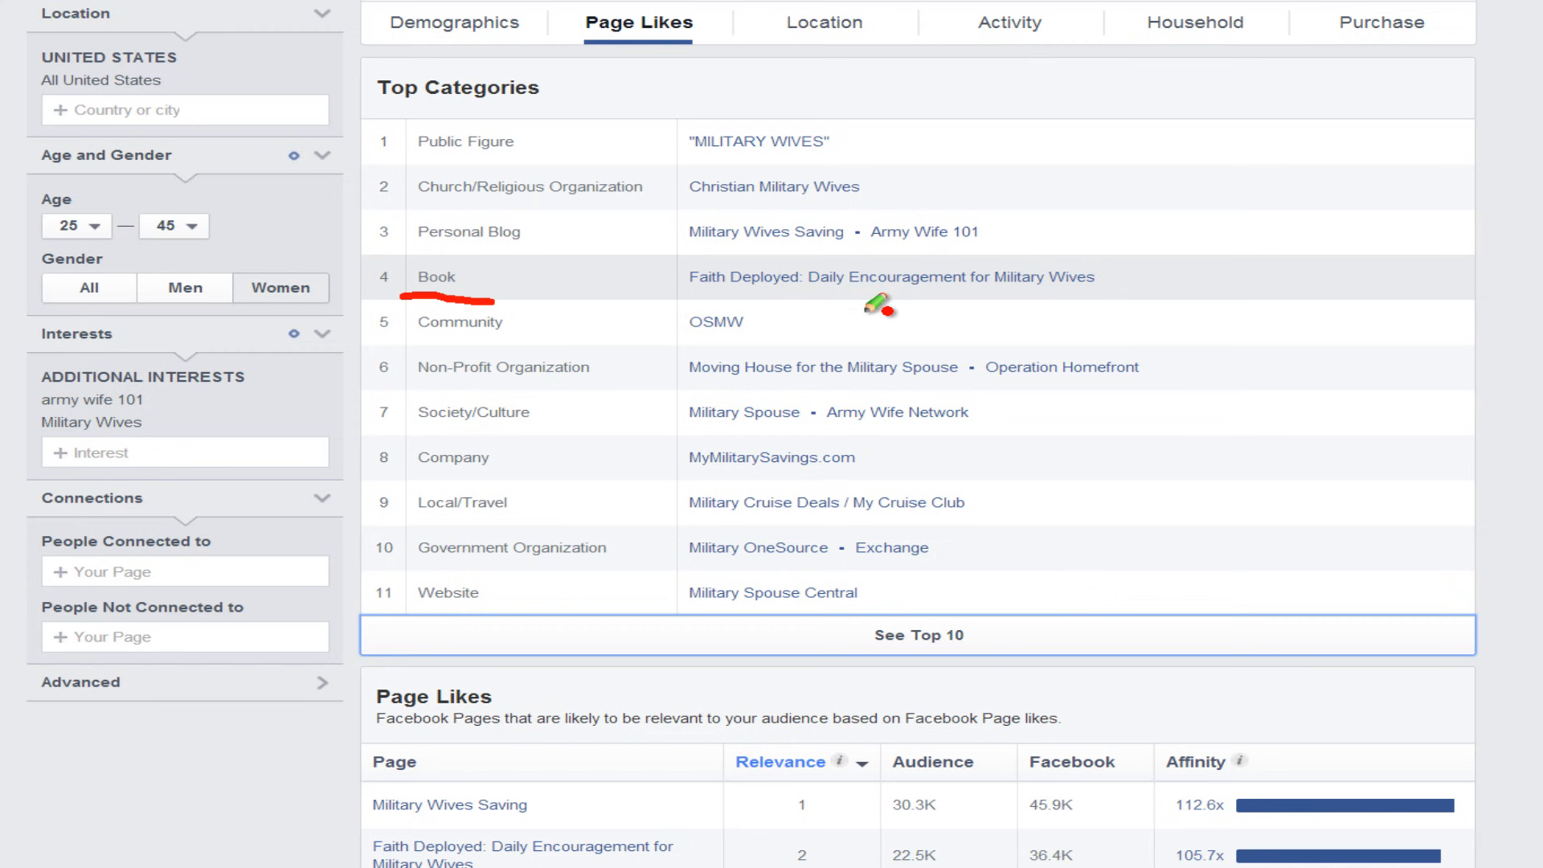
left_click_drag(795, 291, 972, 286)
key("Escape")
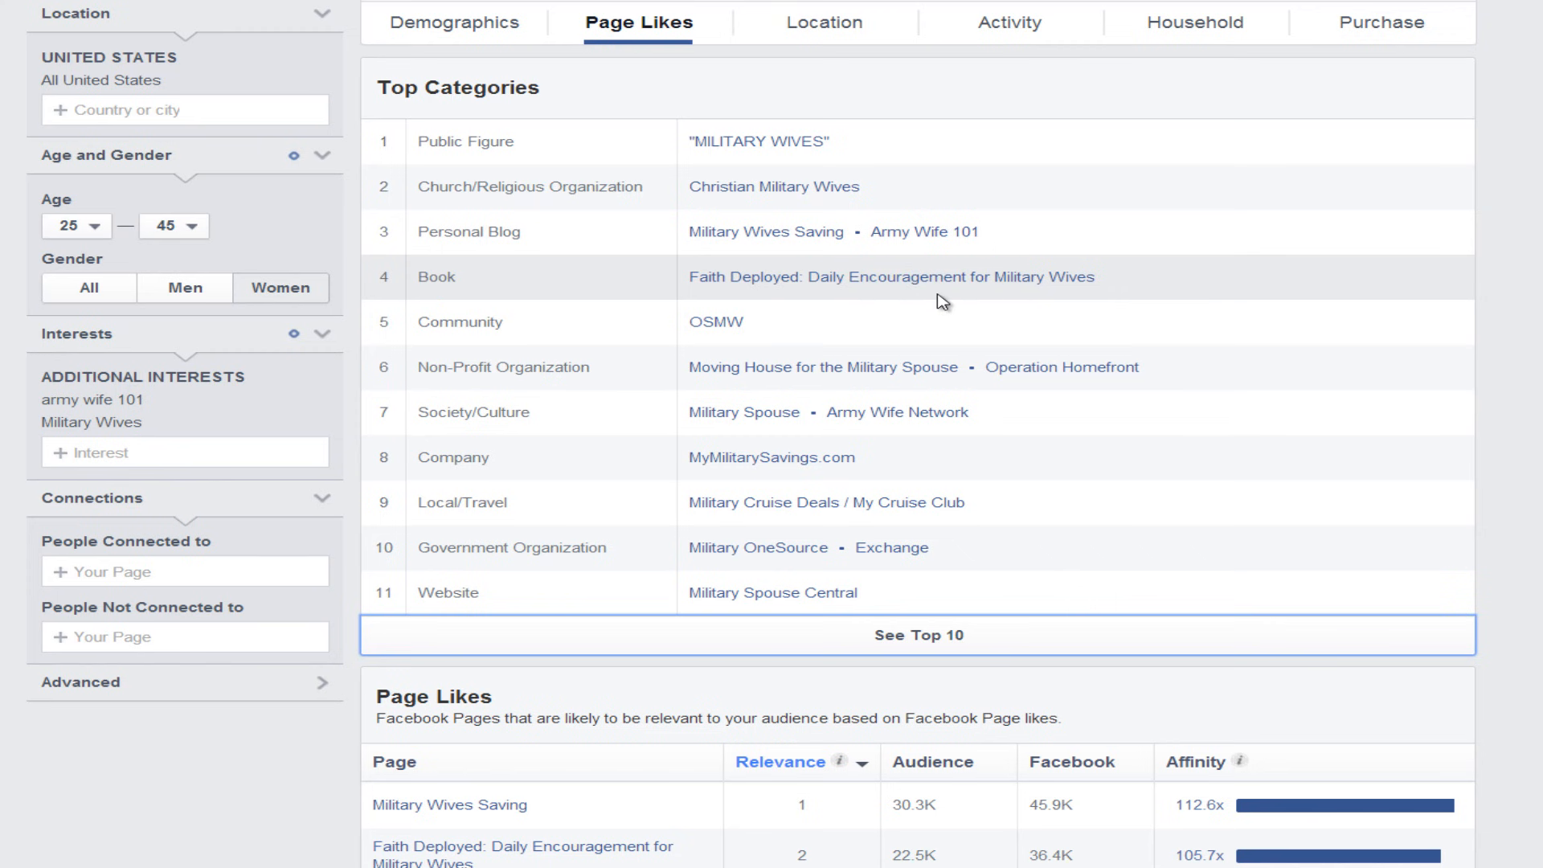
Highlight the title Faith Deployed: Daily Encouragement for Military Wives, deselect it, and look over the other categories.
left_click_drag(1097, 279, 689, 288)
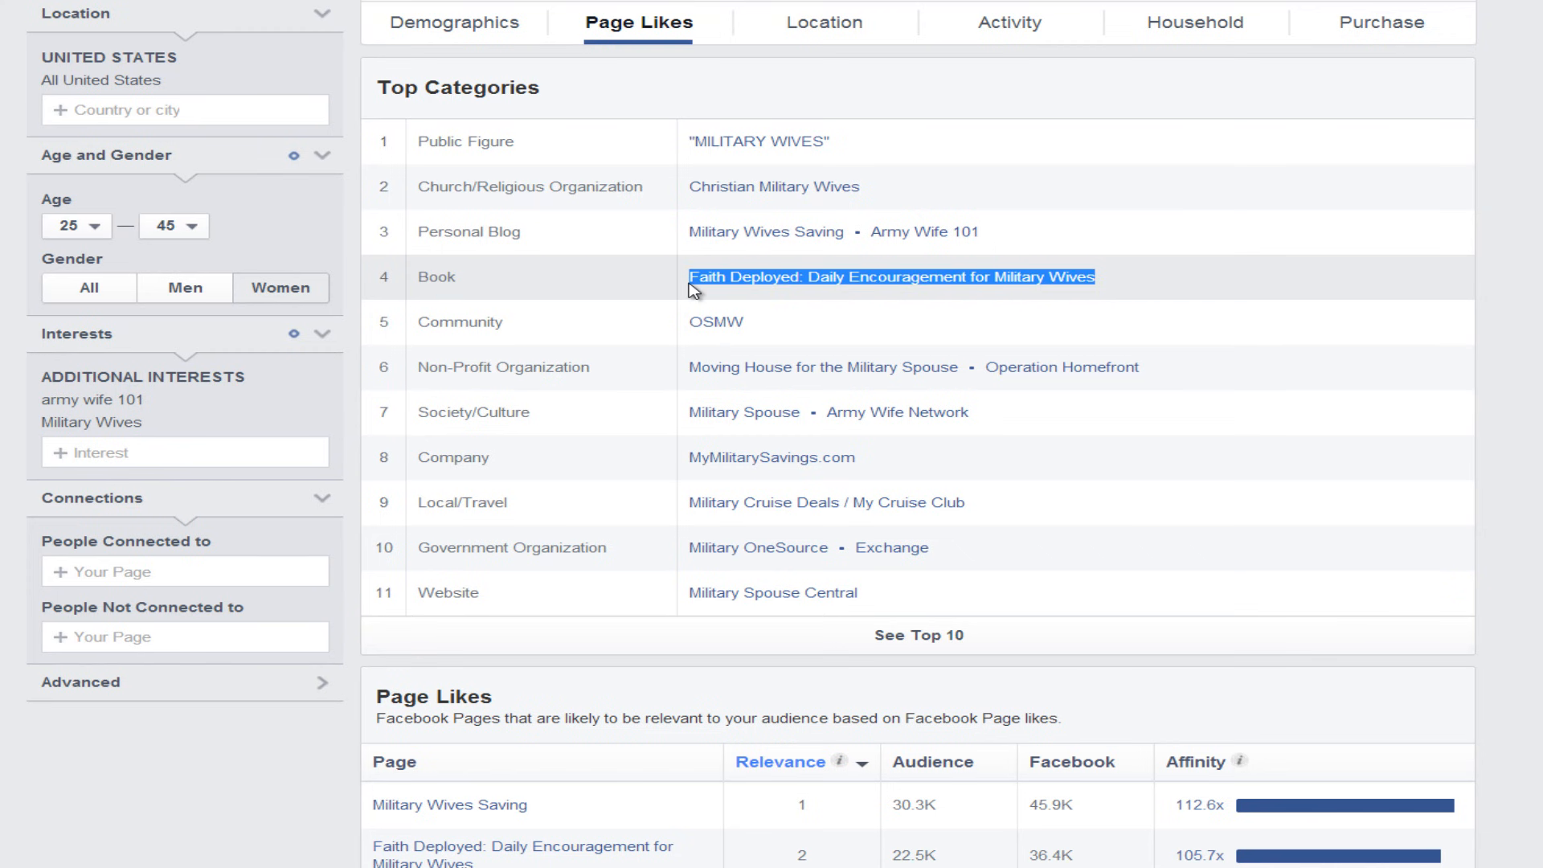
left_click(903, 310)
scroll(1067, 296, "down", 1)
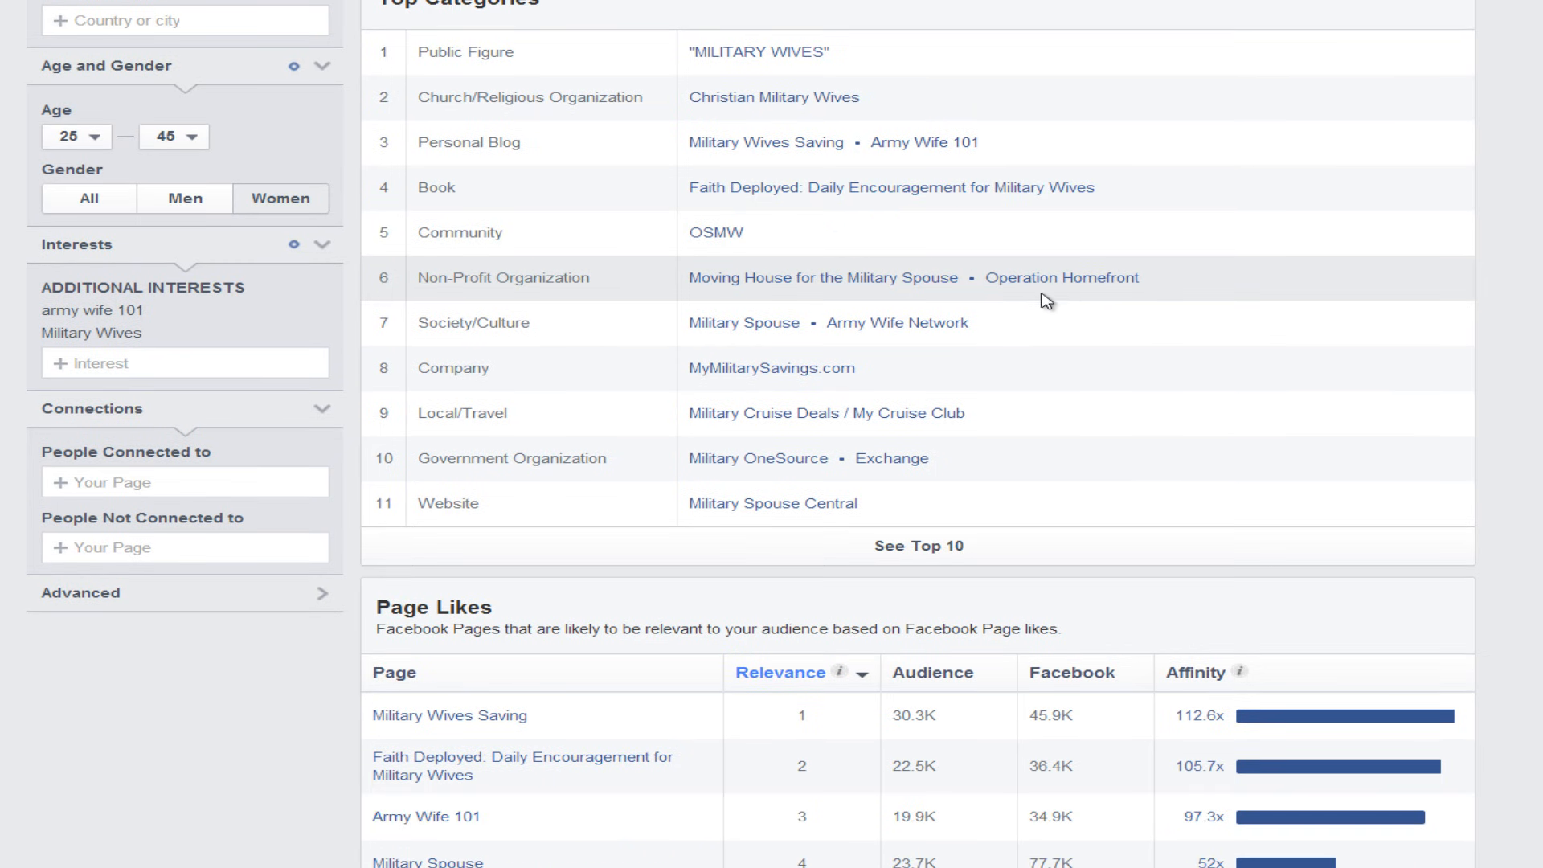
scroll(434, 342, "down", 1)
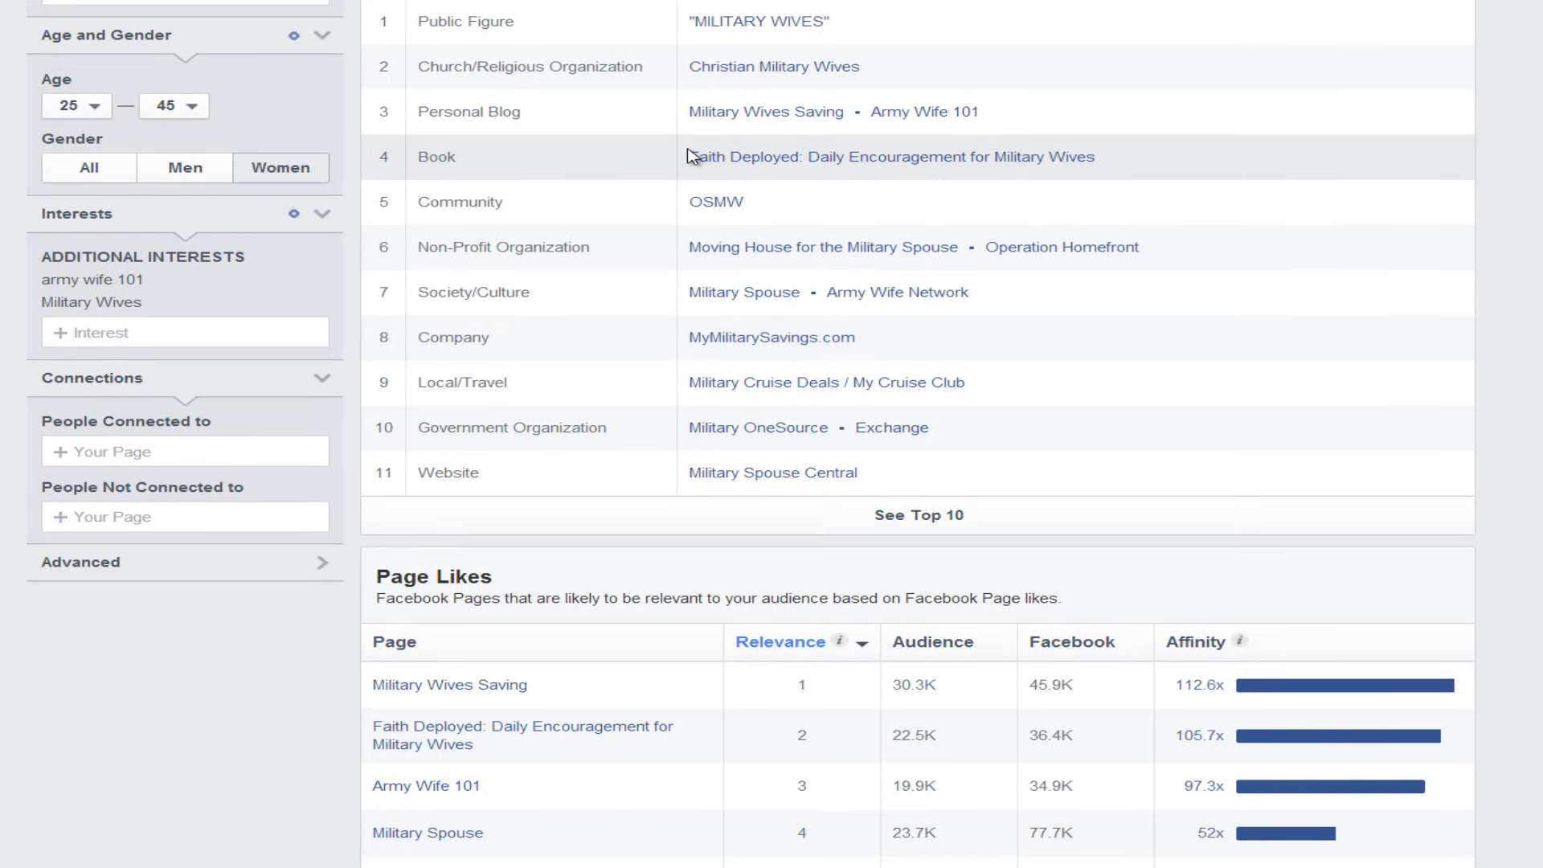
scroll(690, 155, "up", 1)
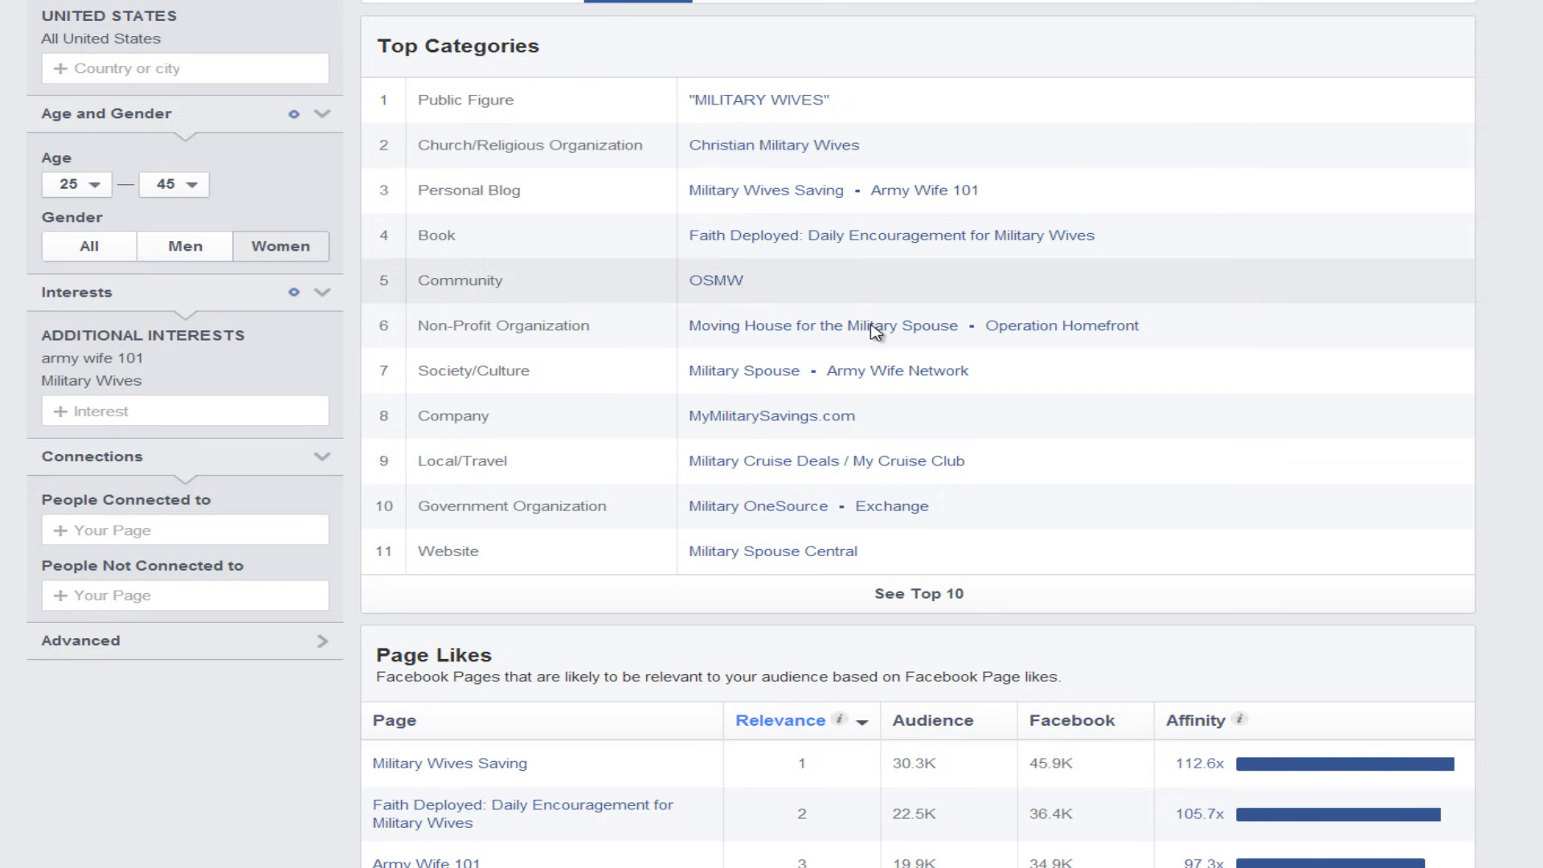
Add Army Wife Network from the Society/Culture category to the audience's additional interests.
scroll(906, 366, "down", 1)
left_click_drag(971, 349, 819, 366)
key("ctrl+c")
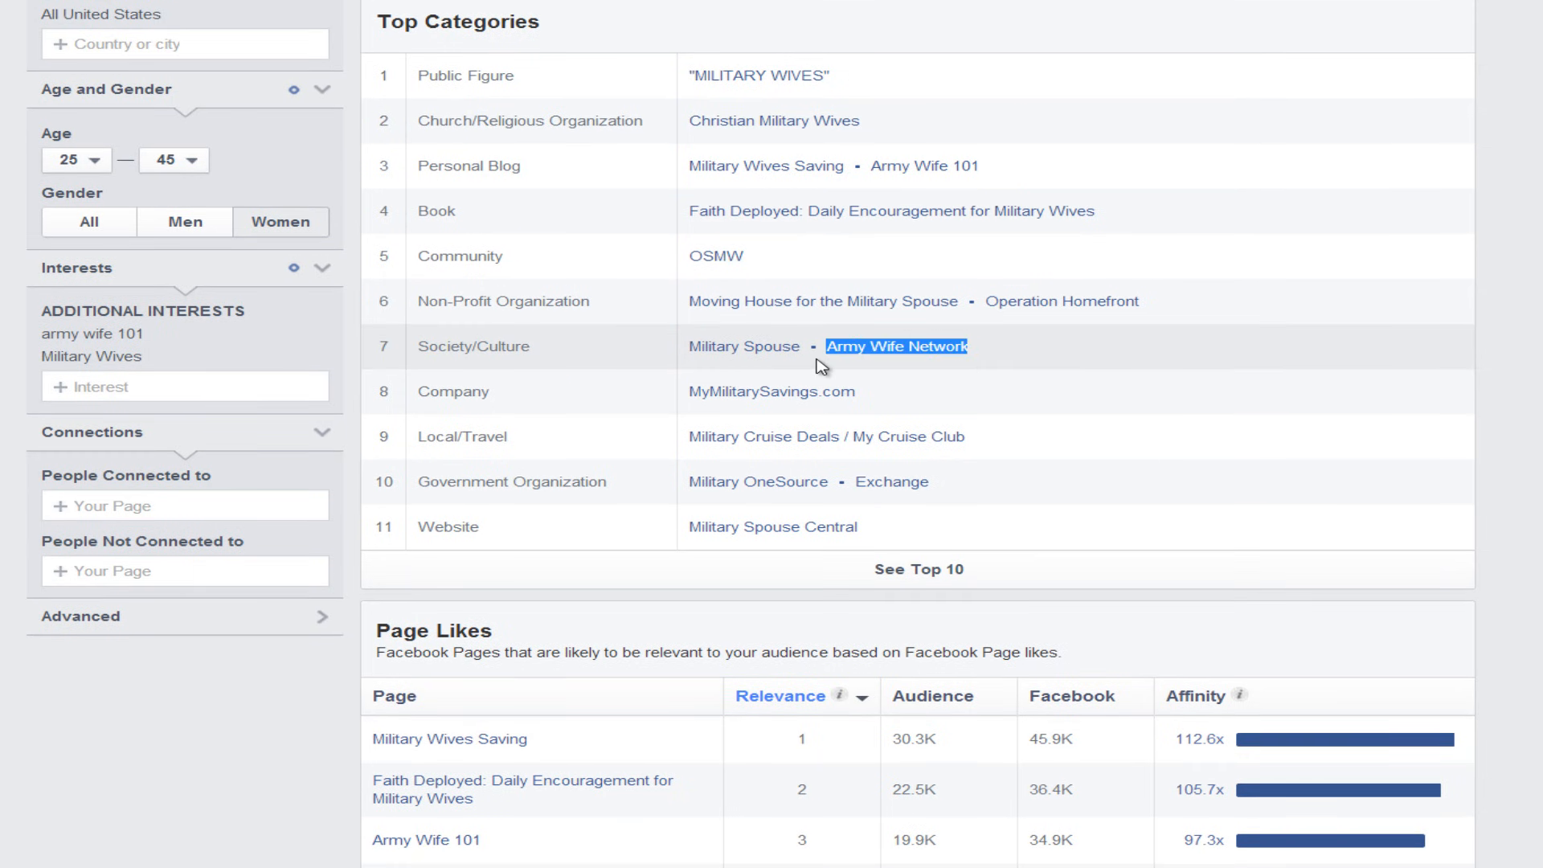
left_click(258, 386)
key("ctrl+v")
key("Return")
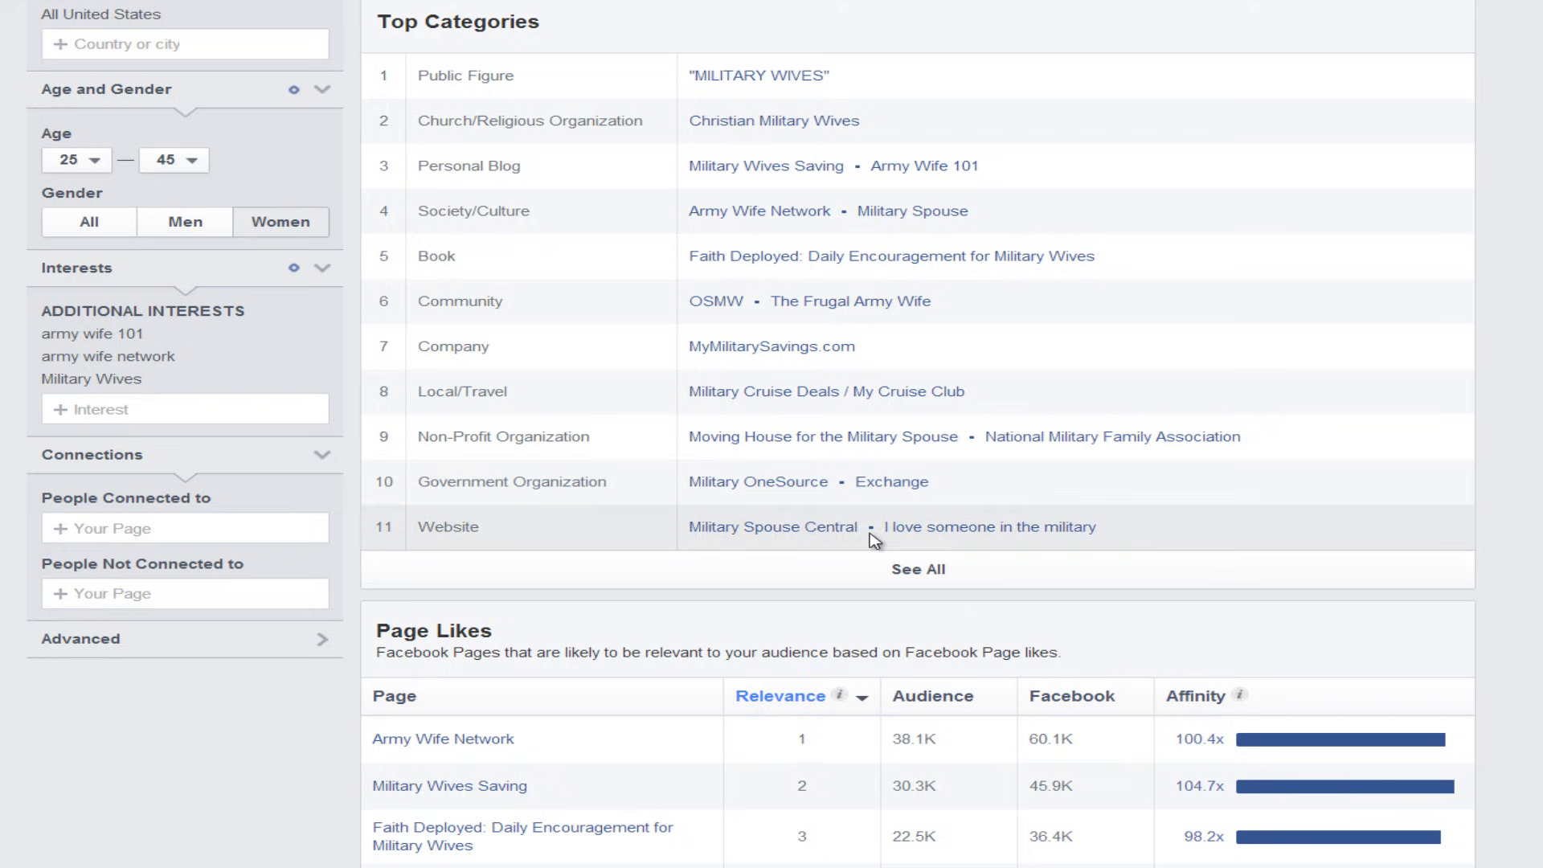
Examine the Page Likes table, marking Army Wife Network, the top two relevance ranks, Army Wife 101 and Military Spouse, and clear the markings.
scroll(874, 540, "down", 1)
scroll(874, 540, "up", 1)
scroll(874, 540, "down", 3)
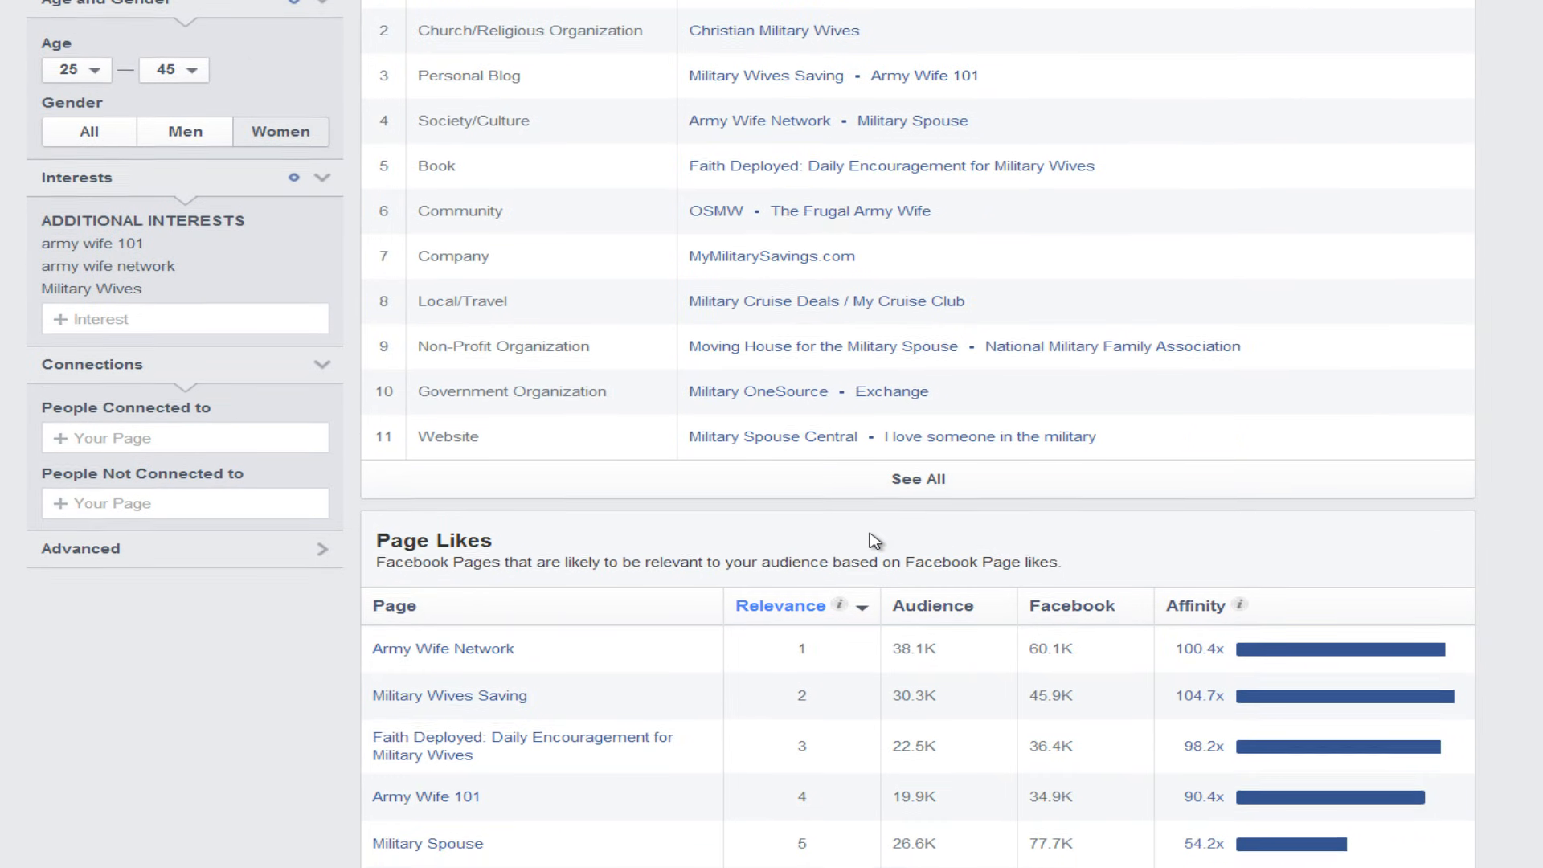
scroll(874, 540, "down", 3)
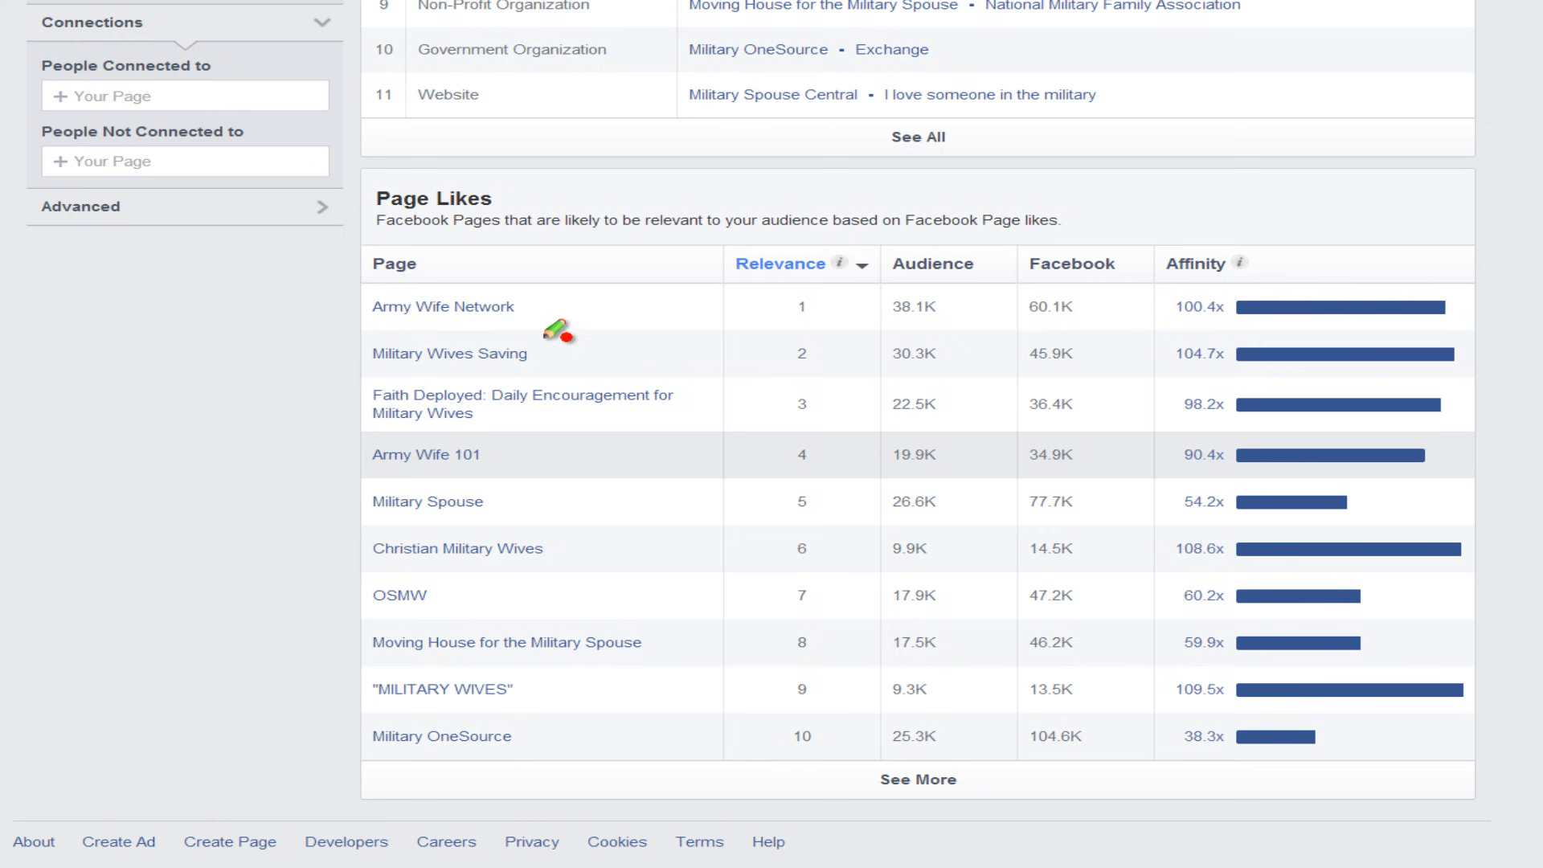
left_click_drag(552, 330, 367, 330)
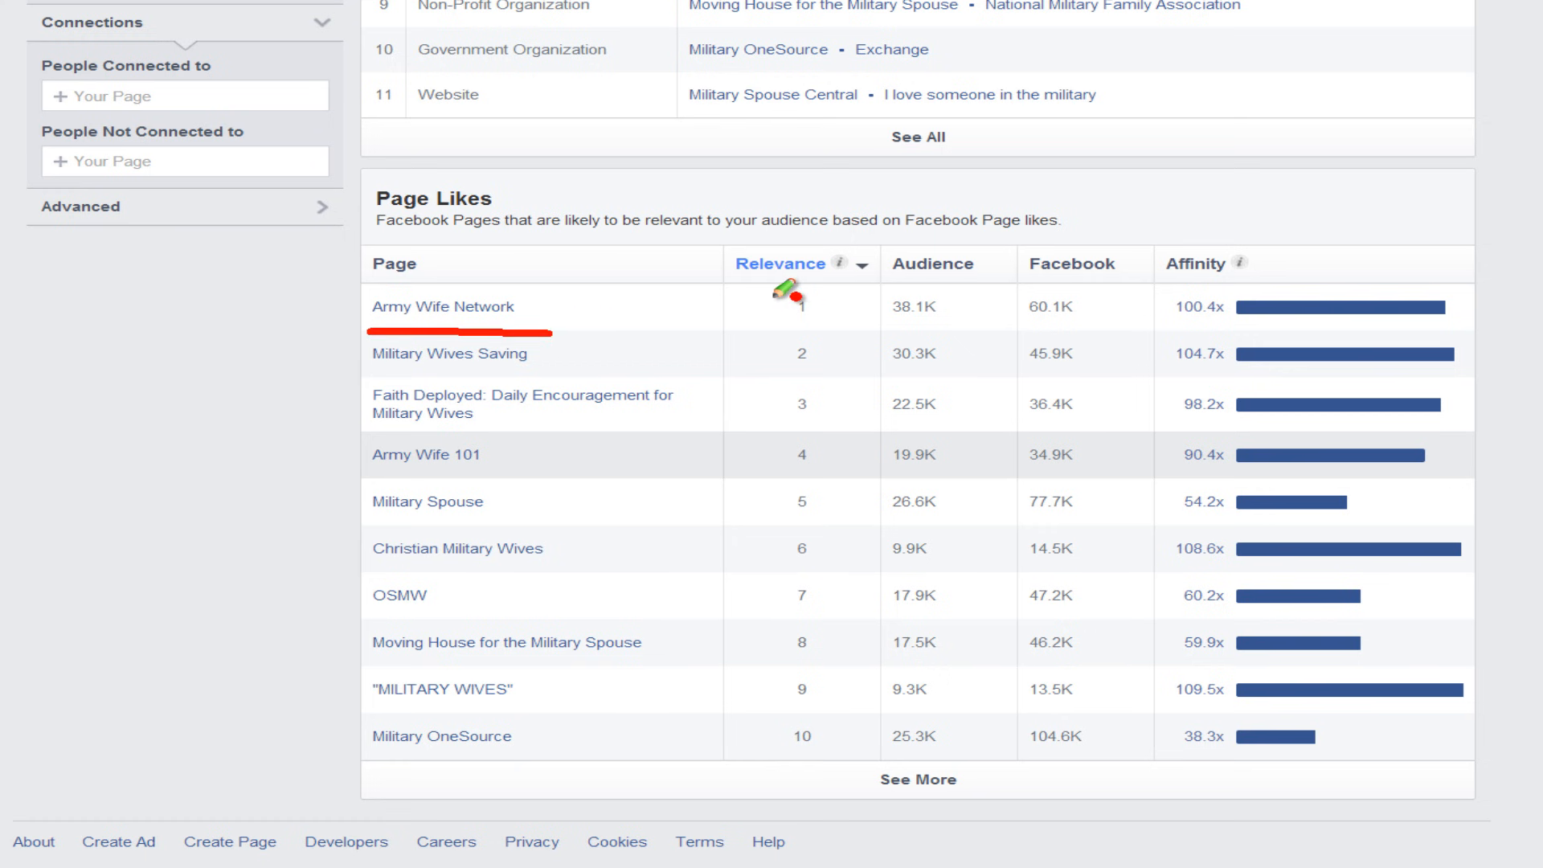
left_click_drag(773, 294, 777, 366)
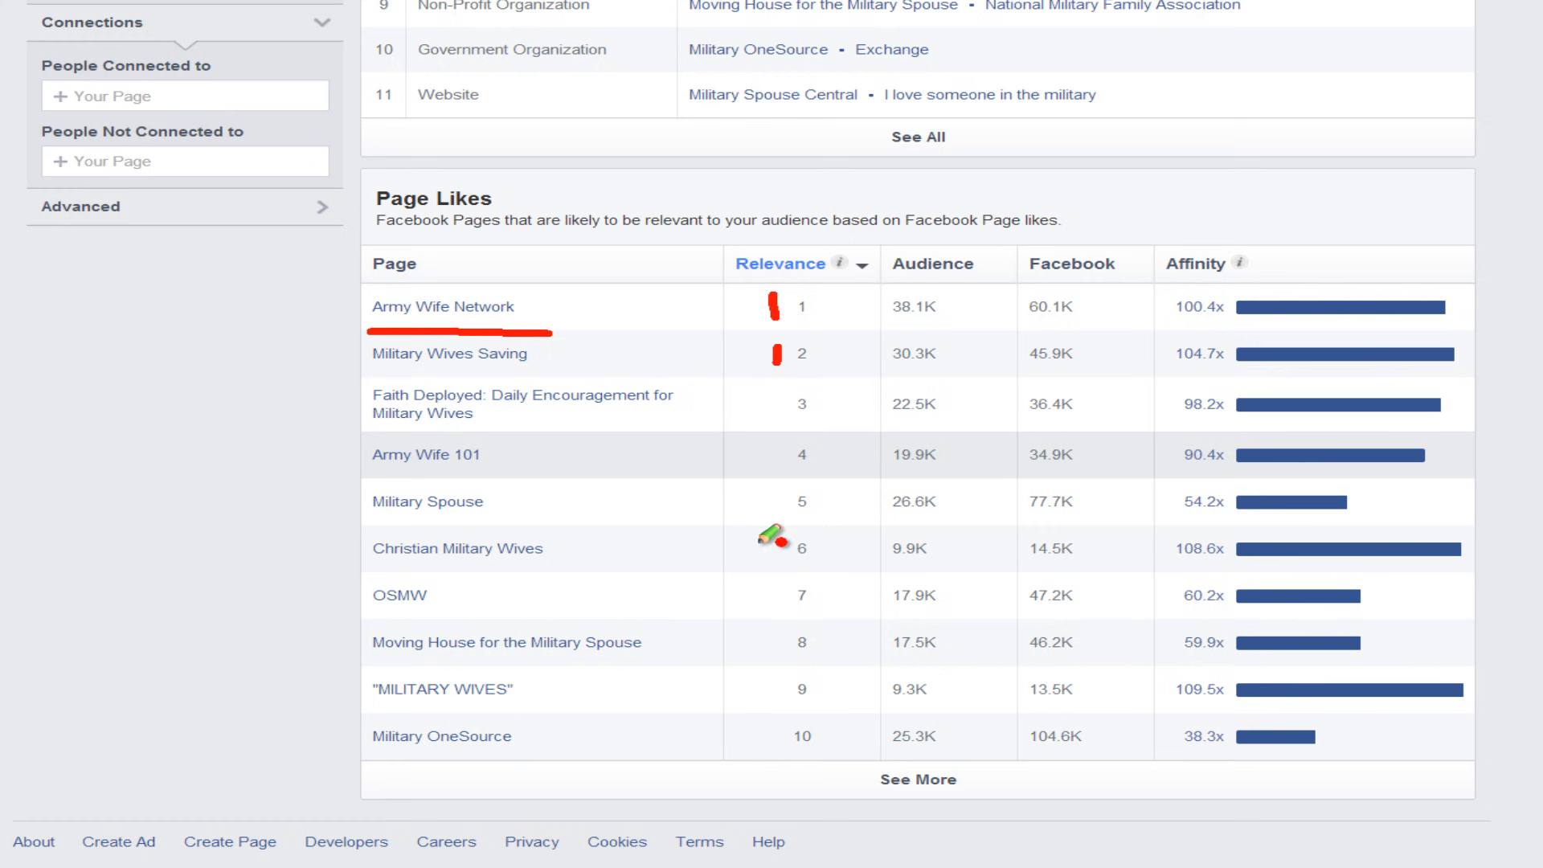
left_click_drag(500, 482, 359, 479)
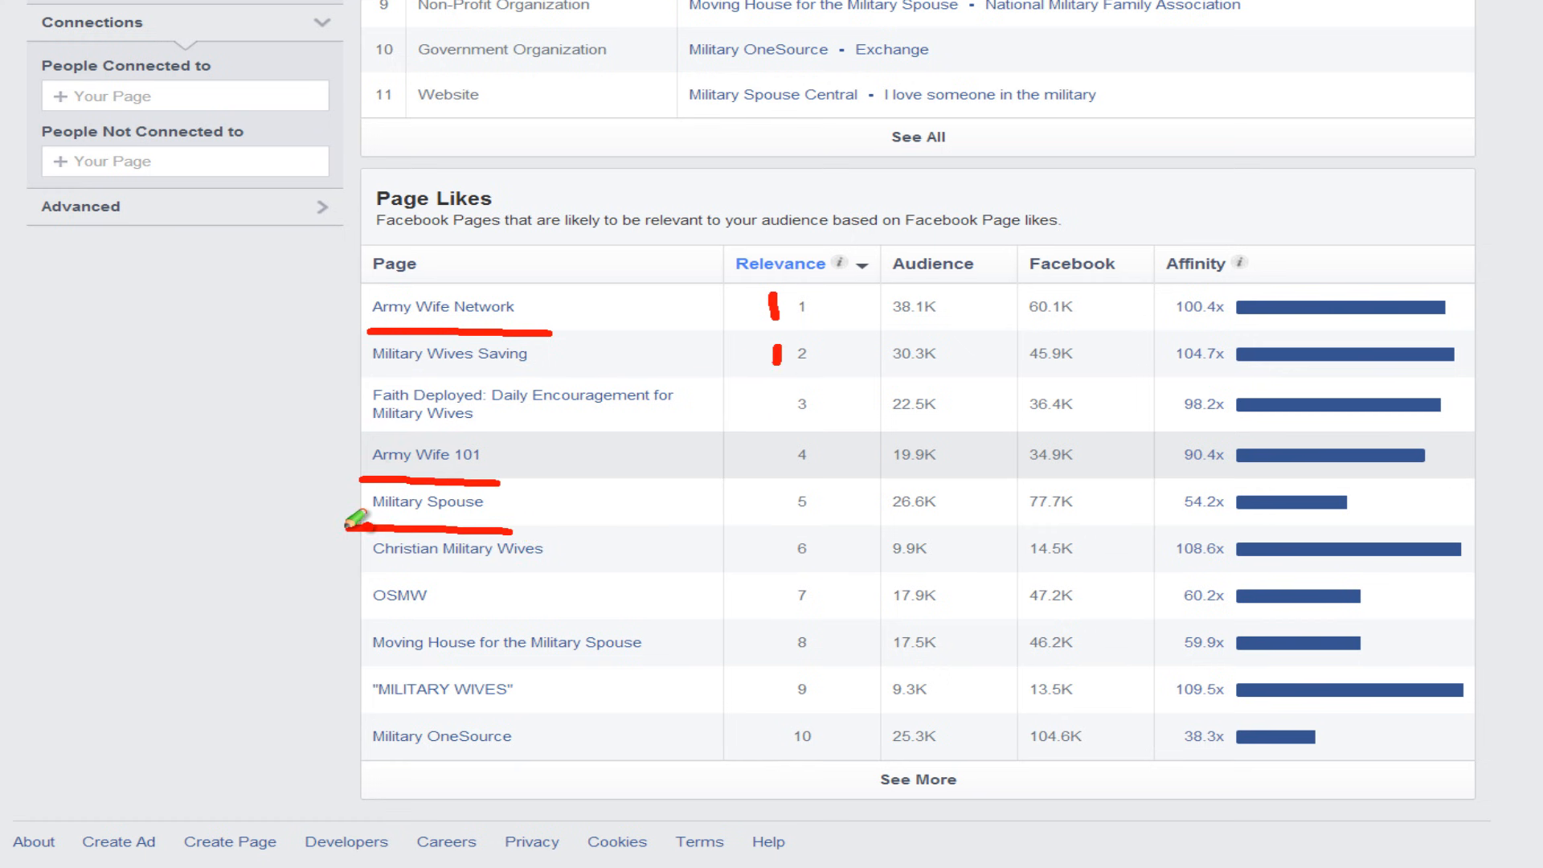
key("Escape")
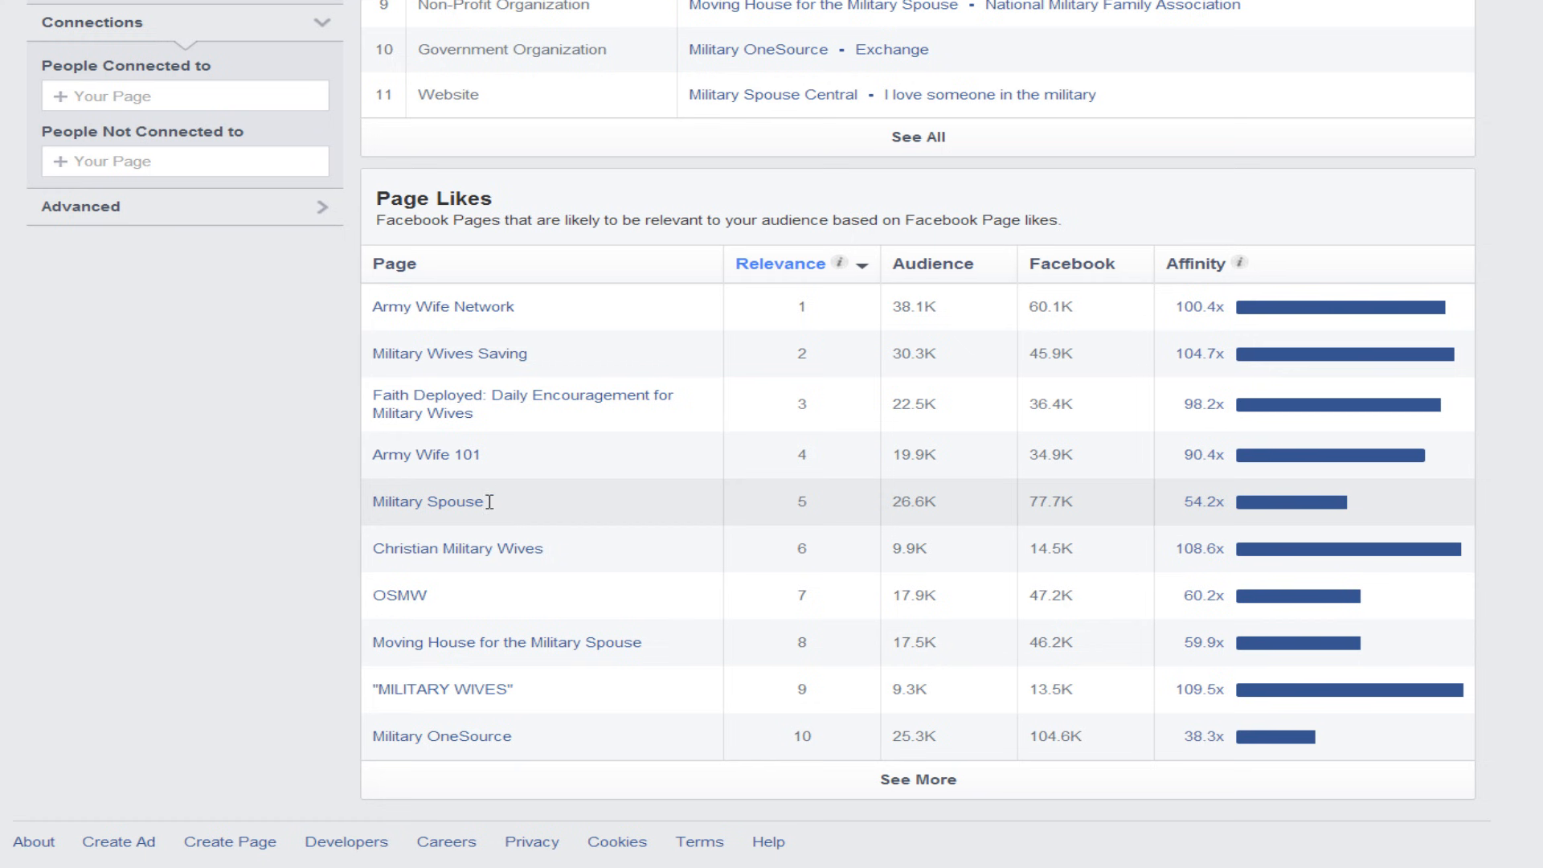
Add Military Spouse from the Page Likes table to the audience's additional interests and close the interest suggestions.
left_click_drag(493, 510, 377, 514)
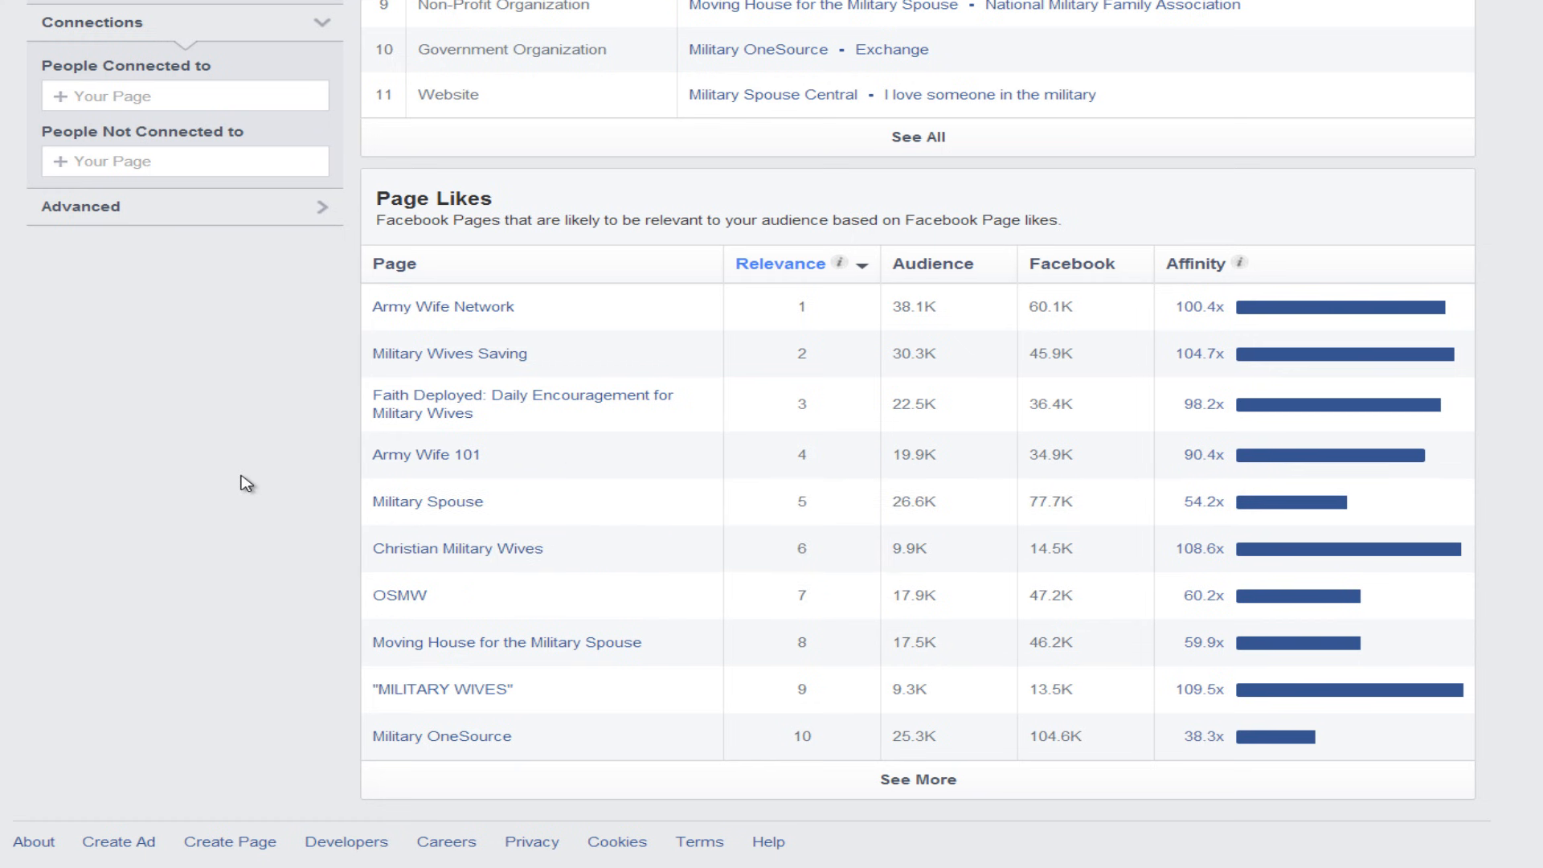
scroll(242, 482, "up", 4)
left_click(141, 278)
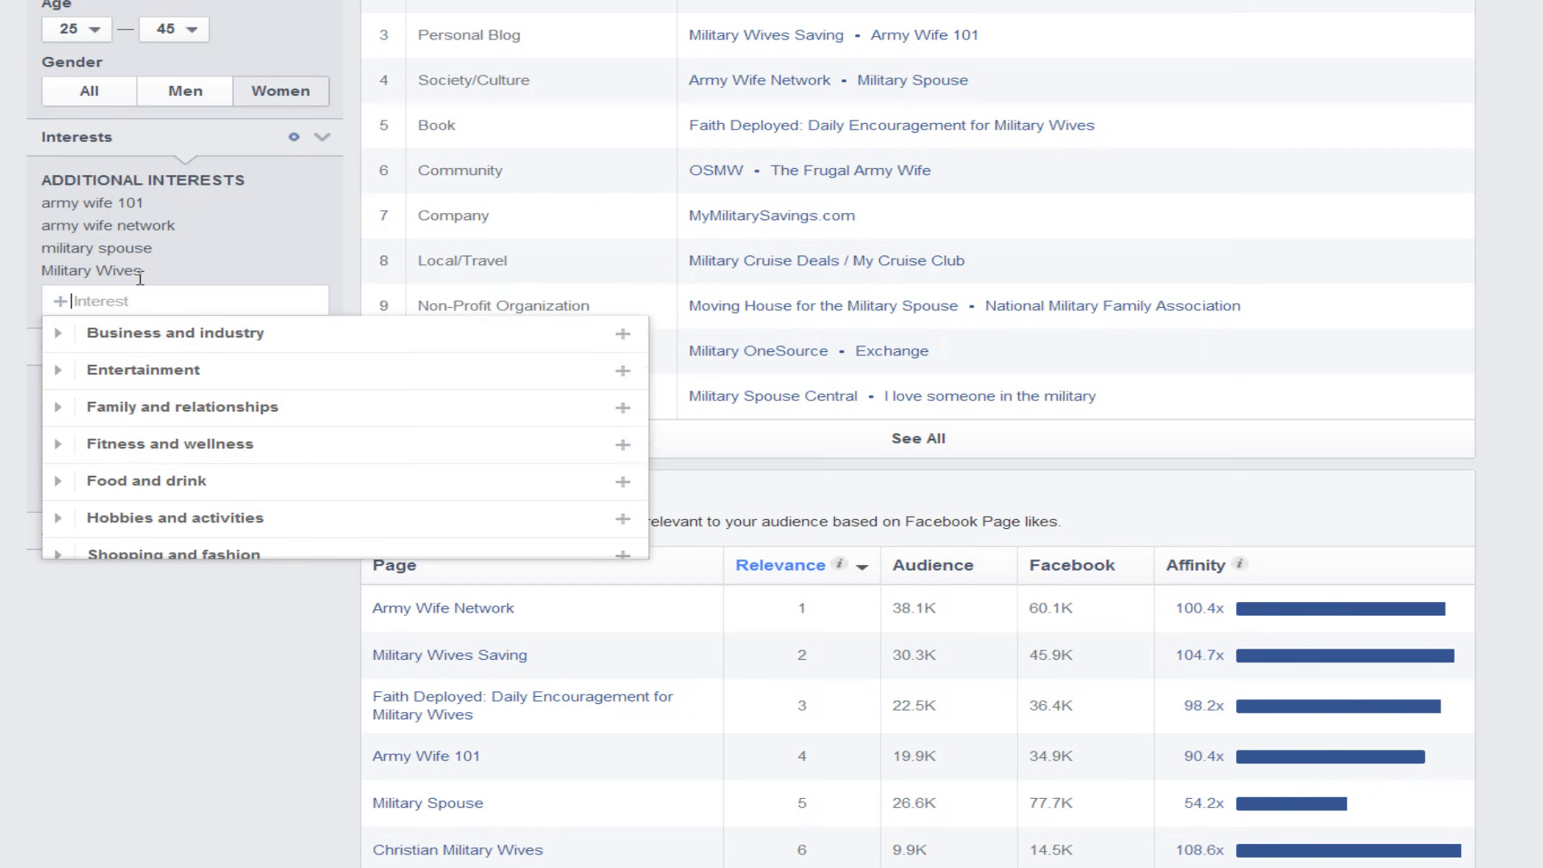
left_click(4, 283)
Expand the Page Likes table for the updated audience and review the additional related pages.
scroll(7, 281, "down", 4)
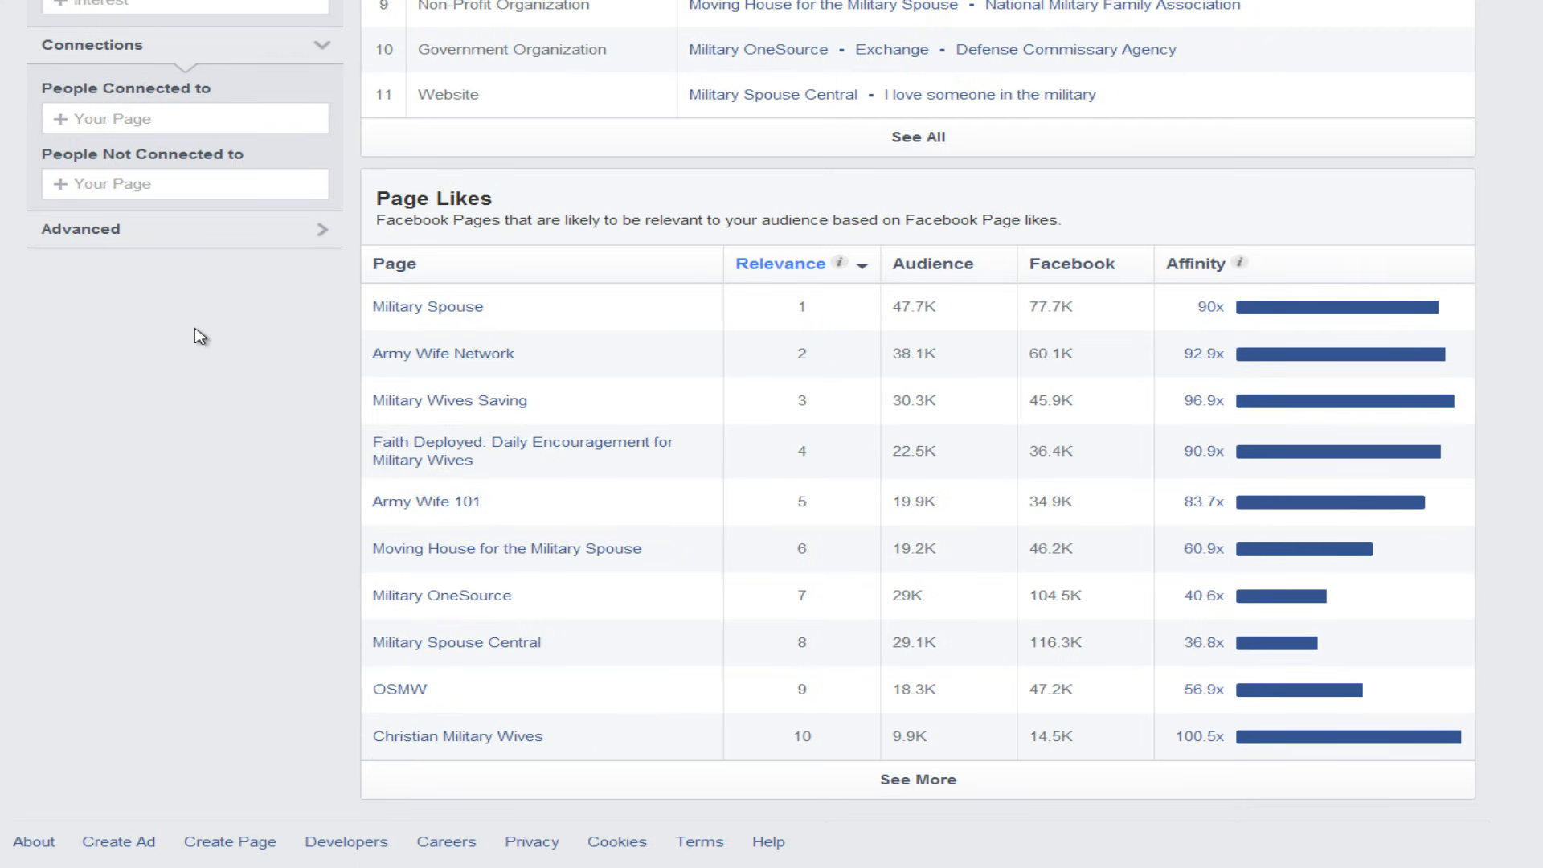
left_click(802, 781)
scroll(821, 689, "down", 5)
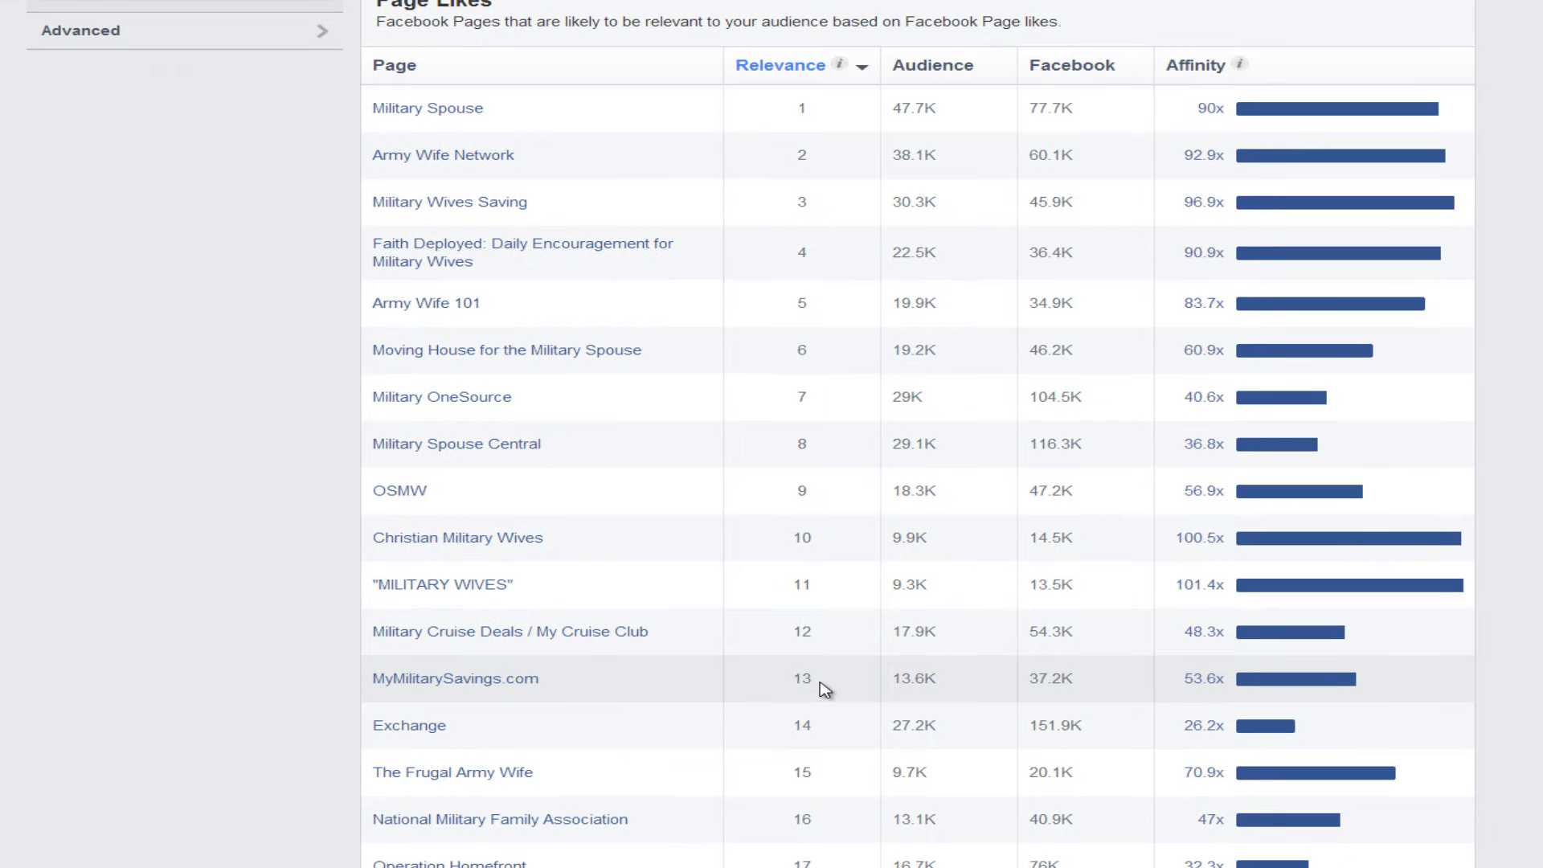
scroll(824, 688, "up", 3)
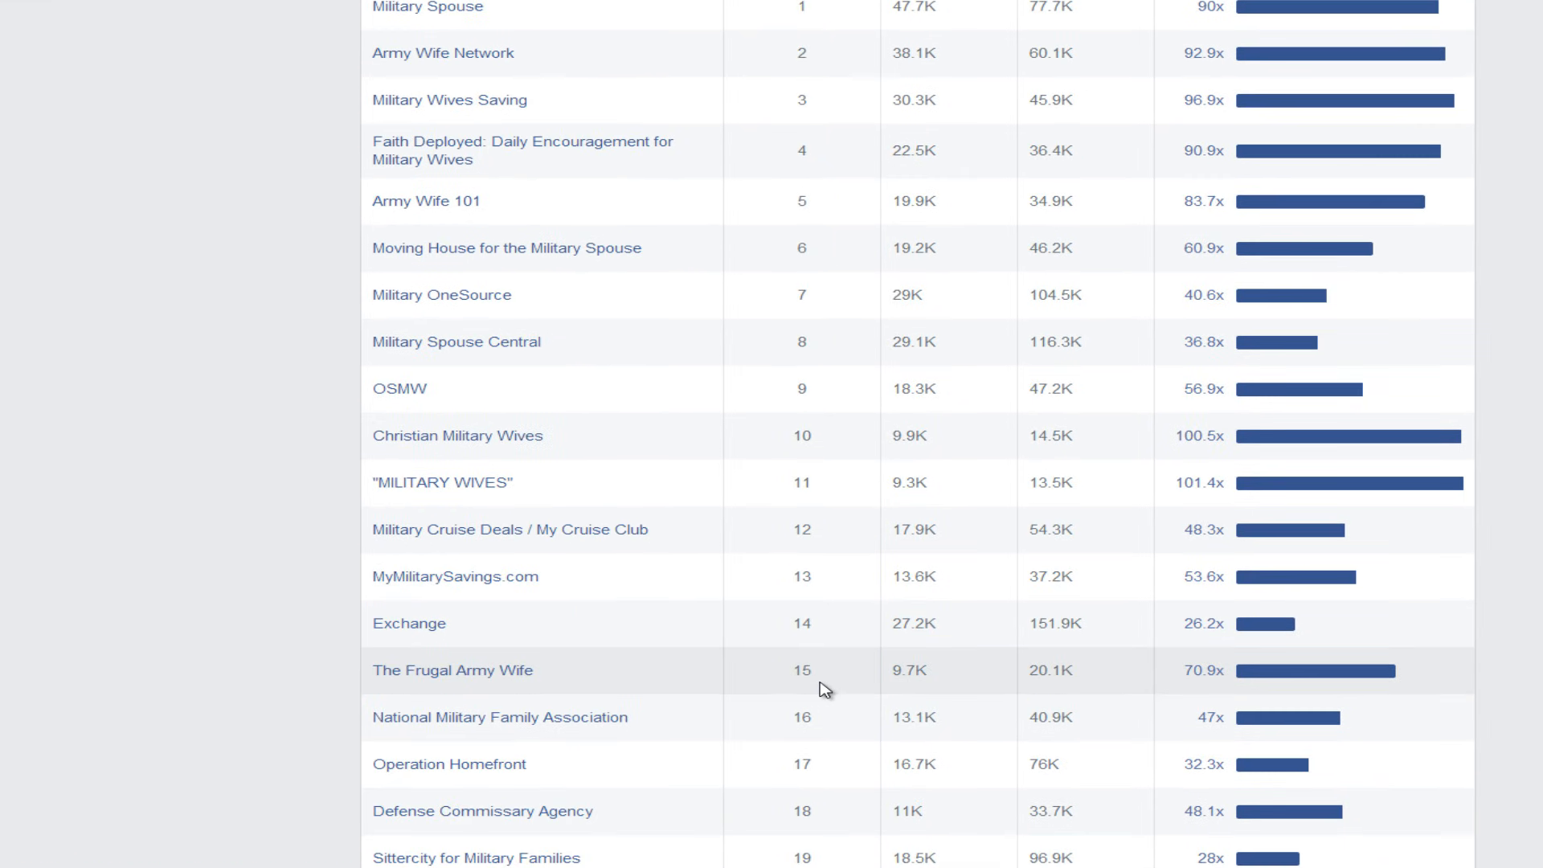
scroll(824, 687, "up", 3)
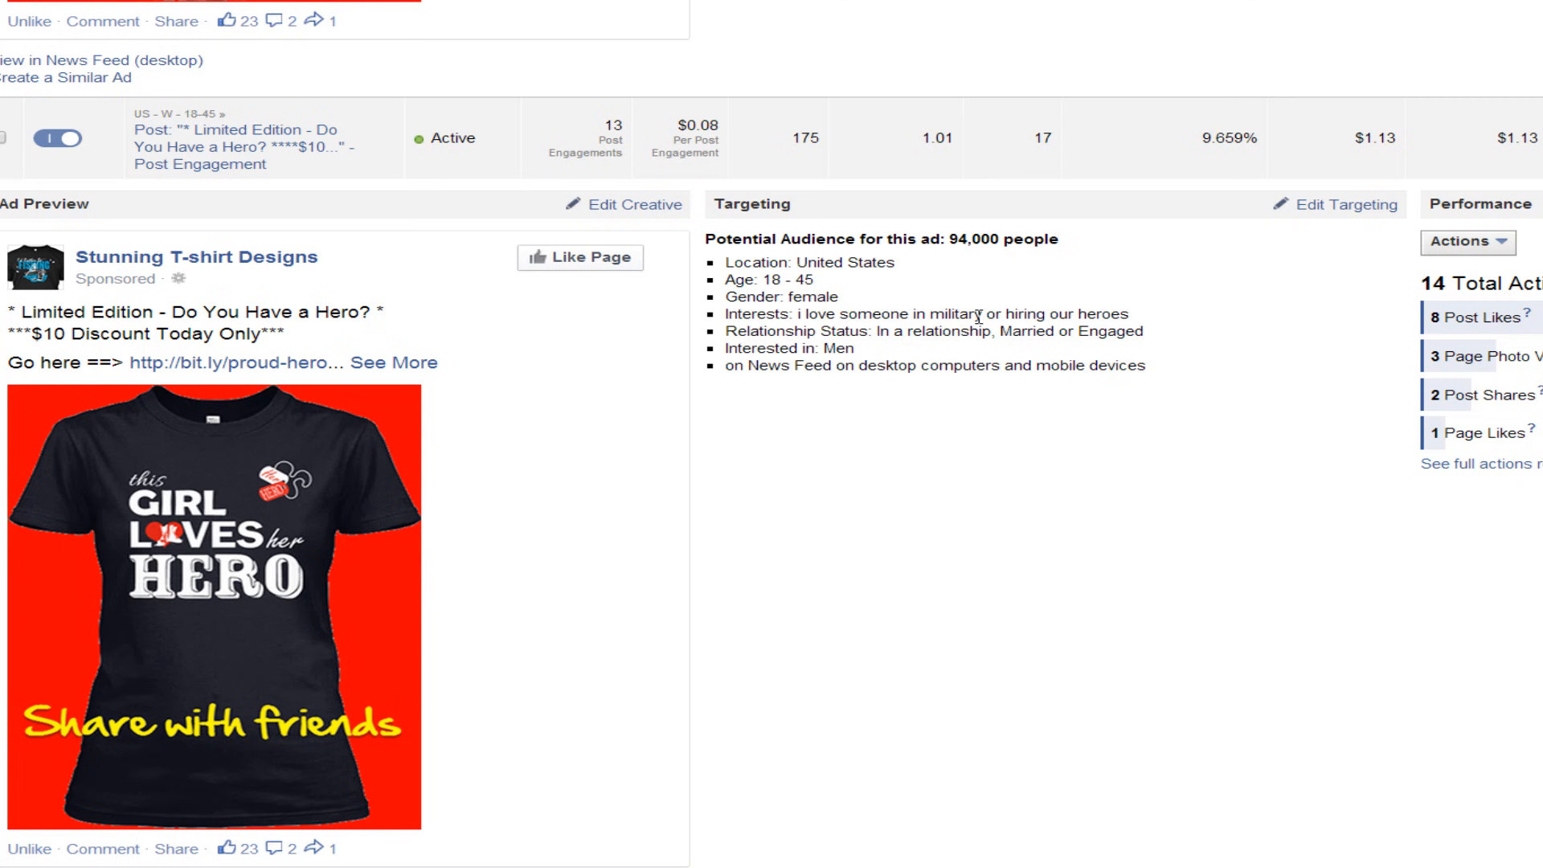
In the "Do You Have a Hero?" ad's targeting, highlight "i love someone in military" and copy the interest "hiring our heroes".
left_click_drag(983, 313, 838, 311)
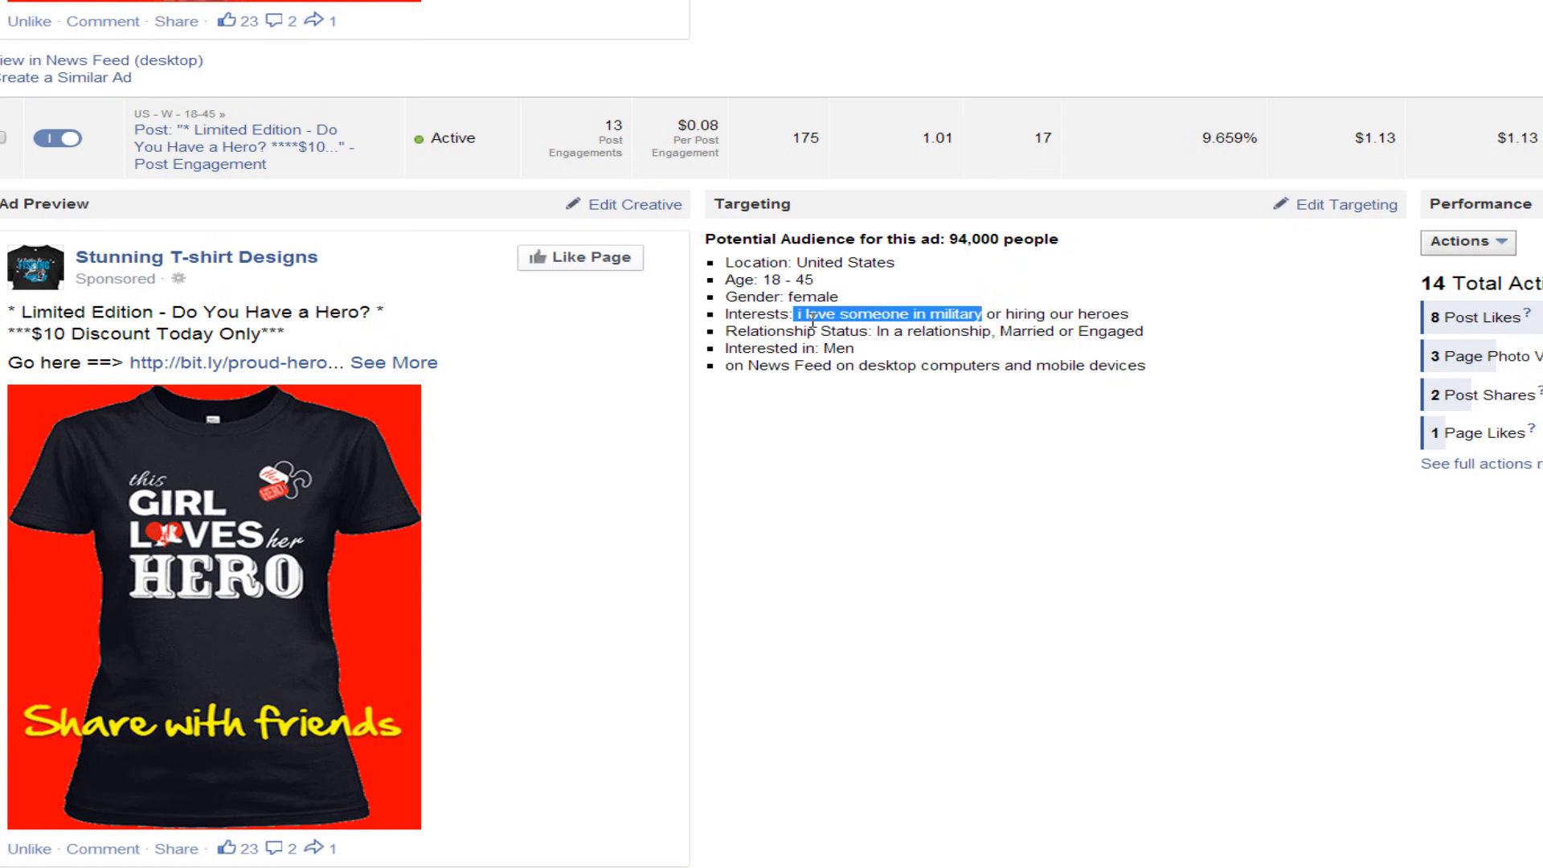
left_click_drag(1125, 309, 1010, 313)
key("ctrl+c")
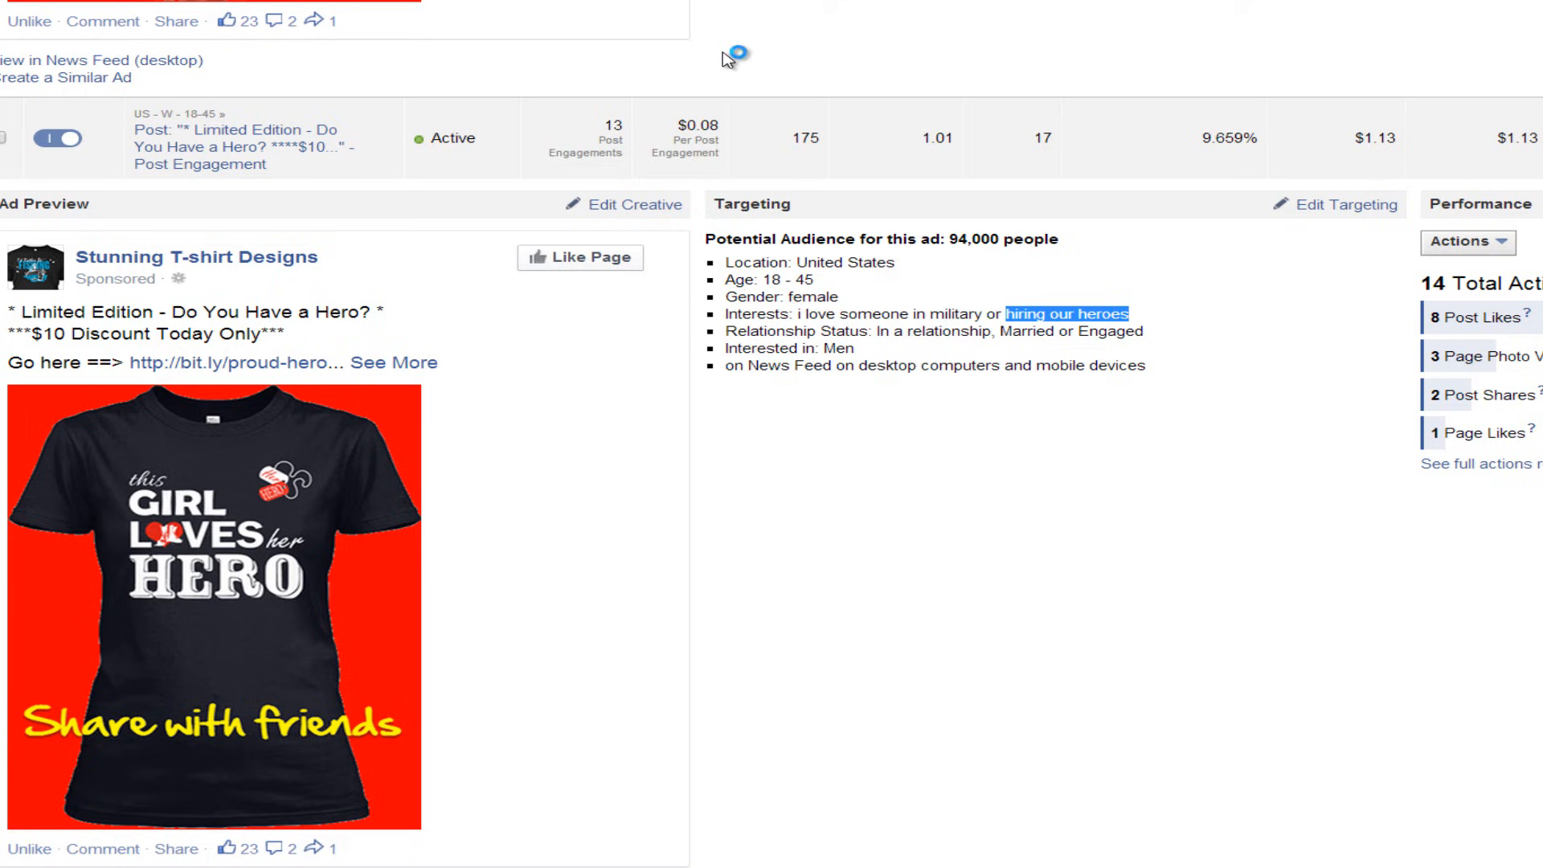
Open Facebook in a new browser tab and search for the copied interest to open the Hiring Our Heroes page.
key("ctrl+t")
type("f")
key("Return")
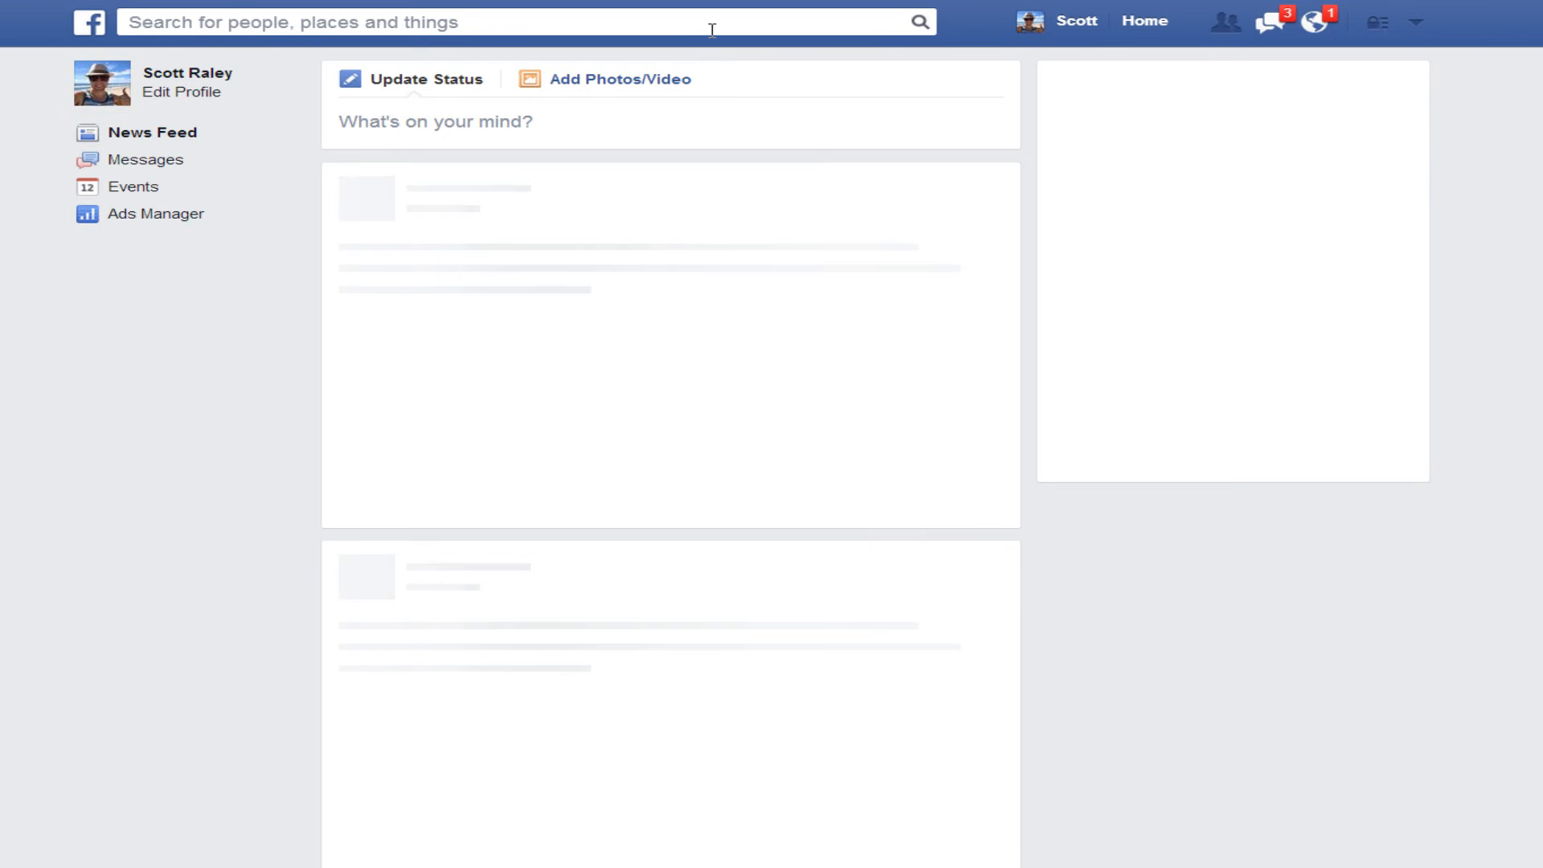
left_click(712, 29)
key("ctrl+v")
key("Return")
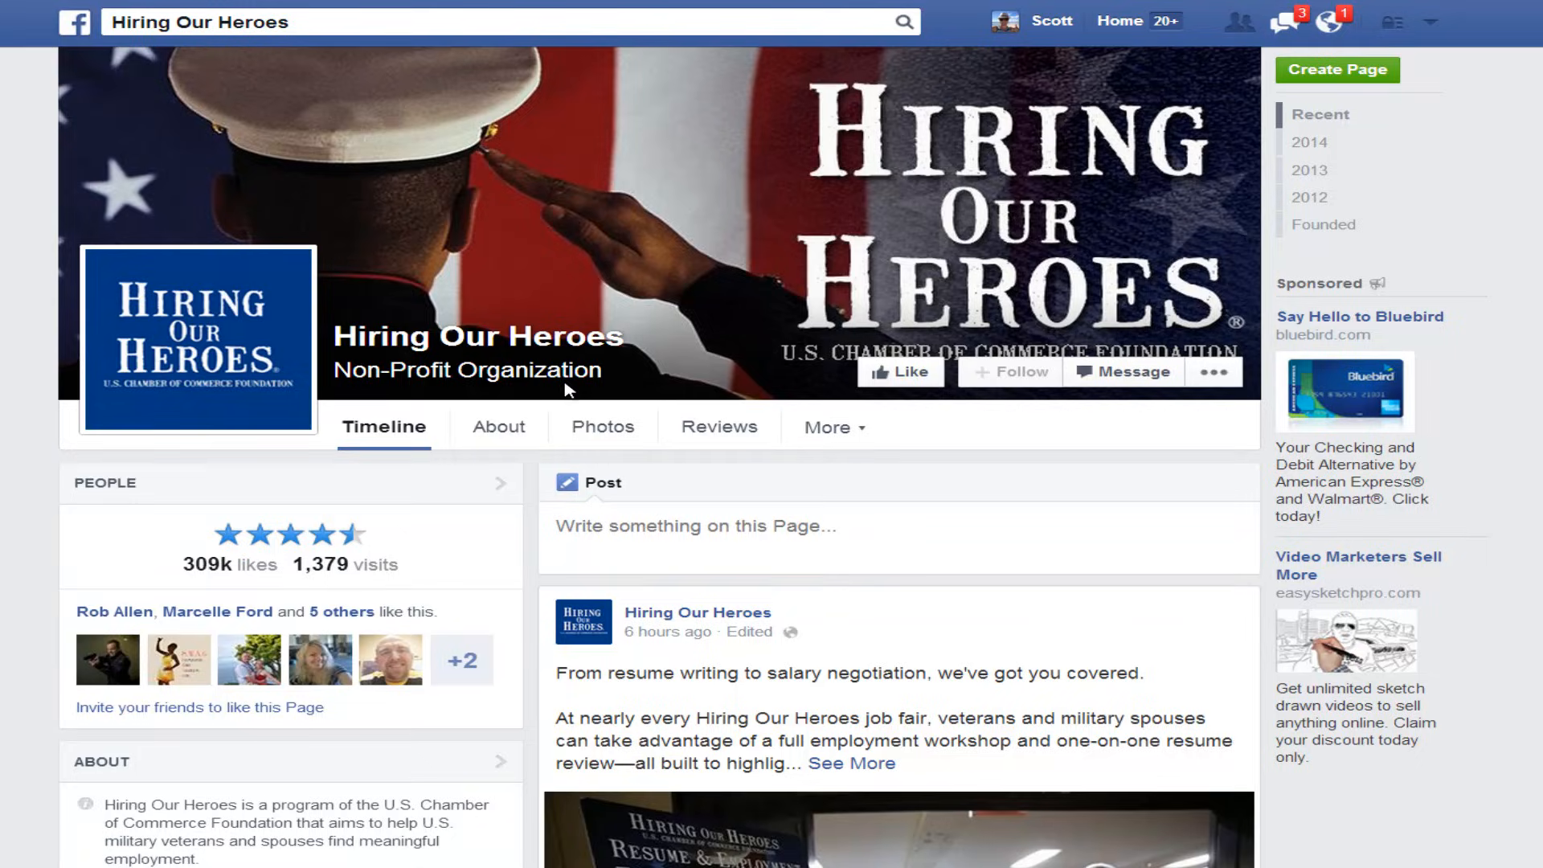
Browse the Hiring Our Heroes page's posts to judge what kind of audience it attracts.
scroll(568, 389, "down", 7)
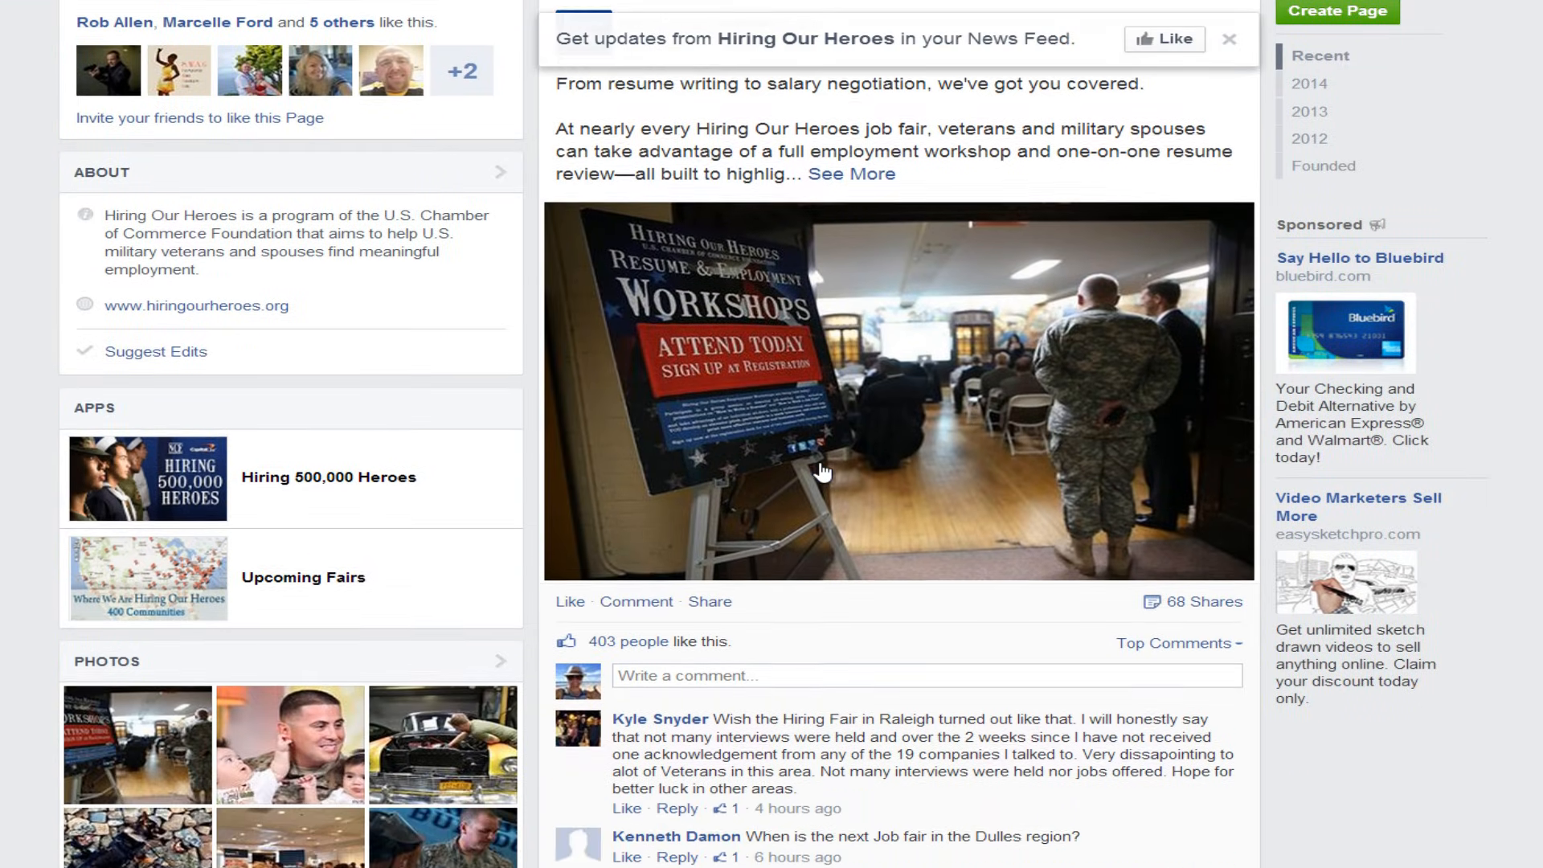
scroll(822, 472, "up", 2)
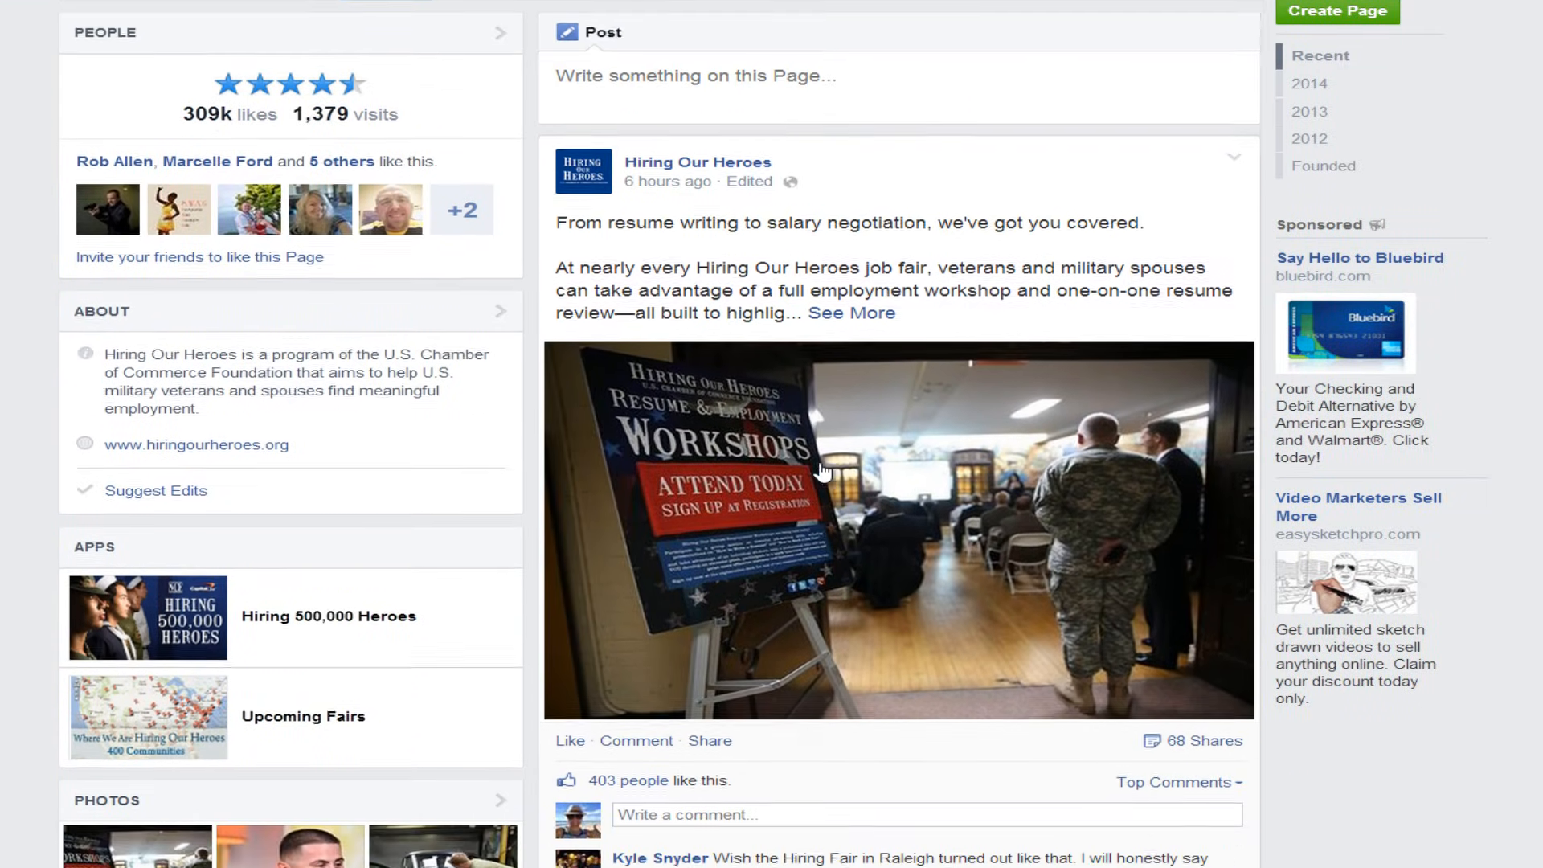
scroll(822, 472, "down", 14)
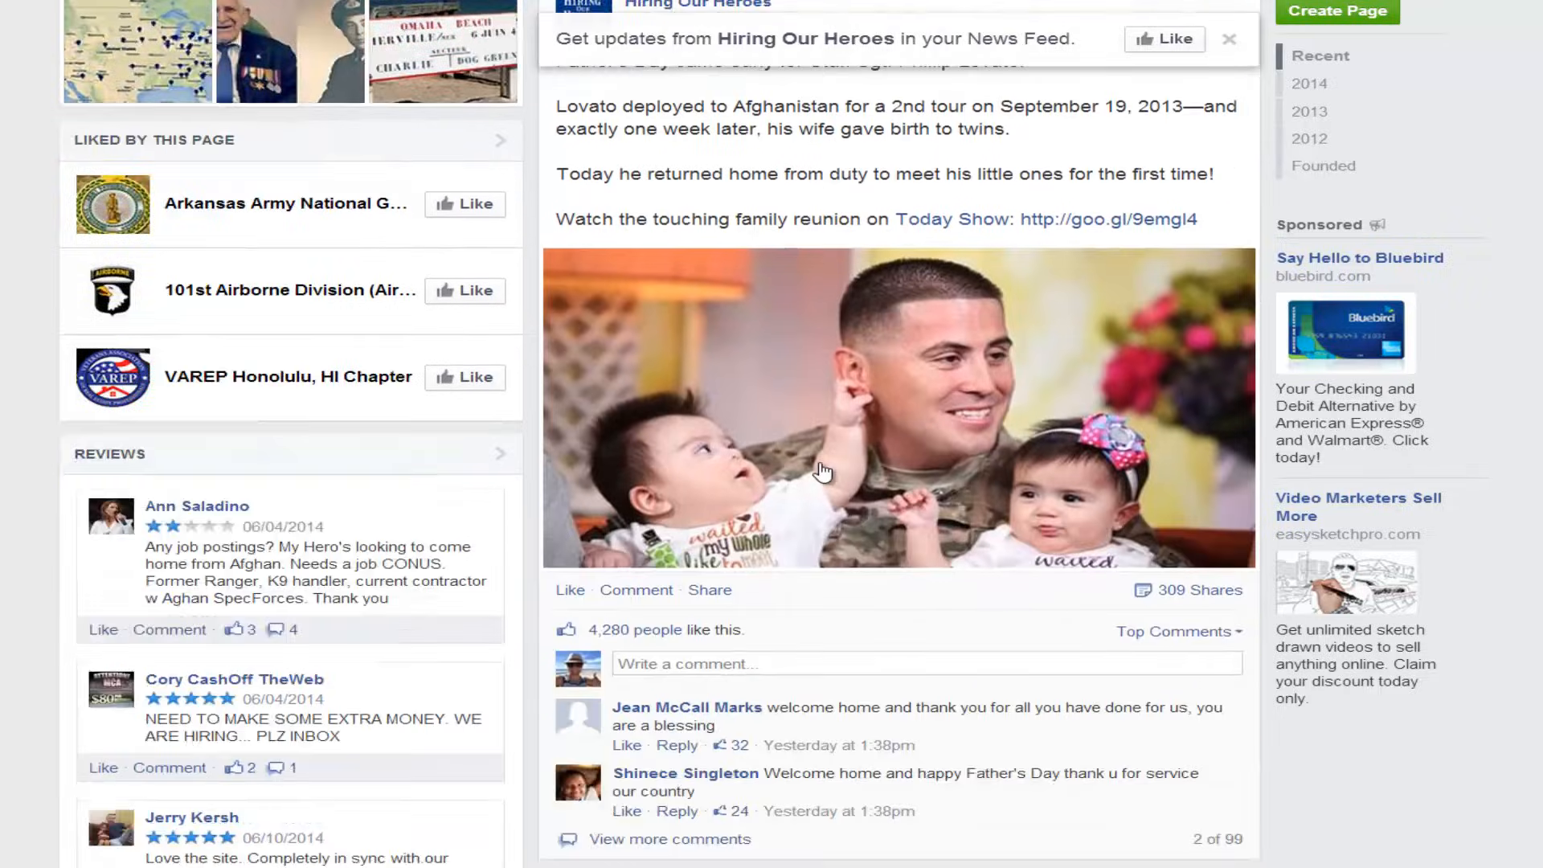
scroll(821, 471, "down", 15)
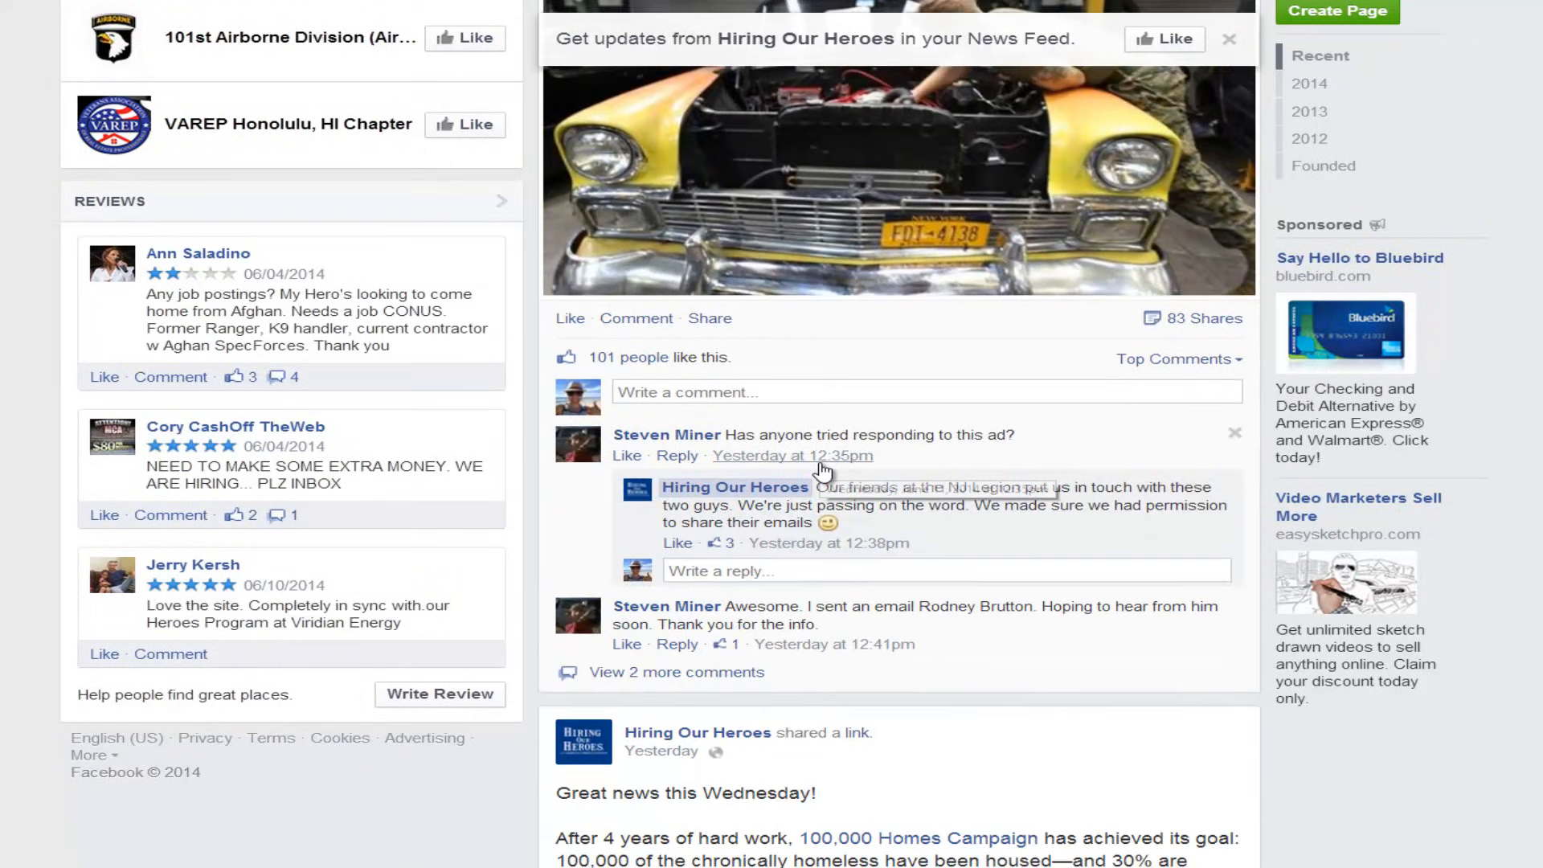
Outline the car repair photo in the Ford Motor Company certification post, and clear the marking.
scroll(821, 472, "up", 4)
mouse_move(1223, 299)
left_mouse_down()
mouse_move(1060, 251)
mouse_move(612, 261)
mouse_move(634, 456)
mouse_move(953, 585)
mouse_move(1205, 530)
mouse_move(1201, 265)
mouse_move(1060, 265)
left_mouse_up()
left_click_drag(932, 255, 698, 257)
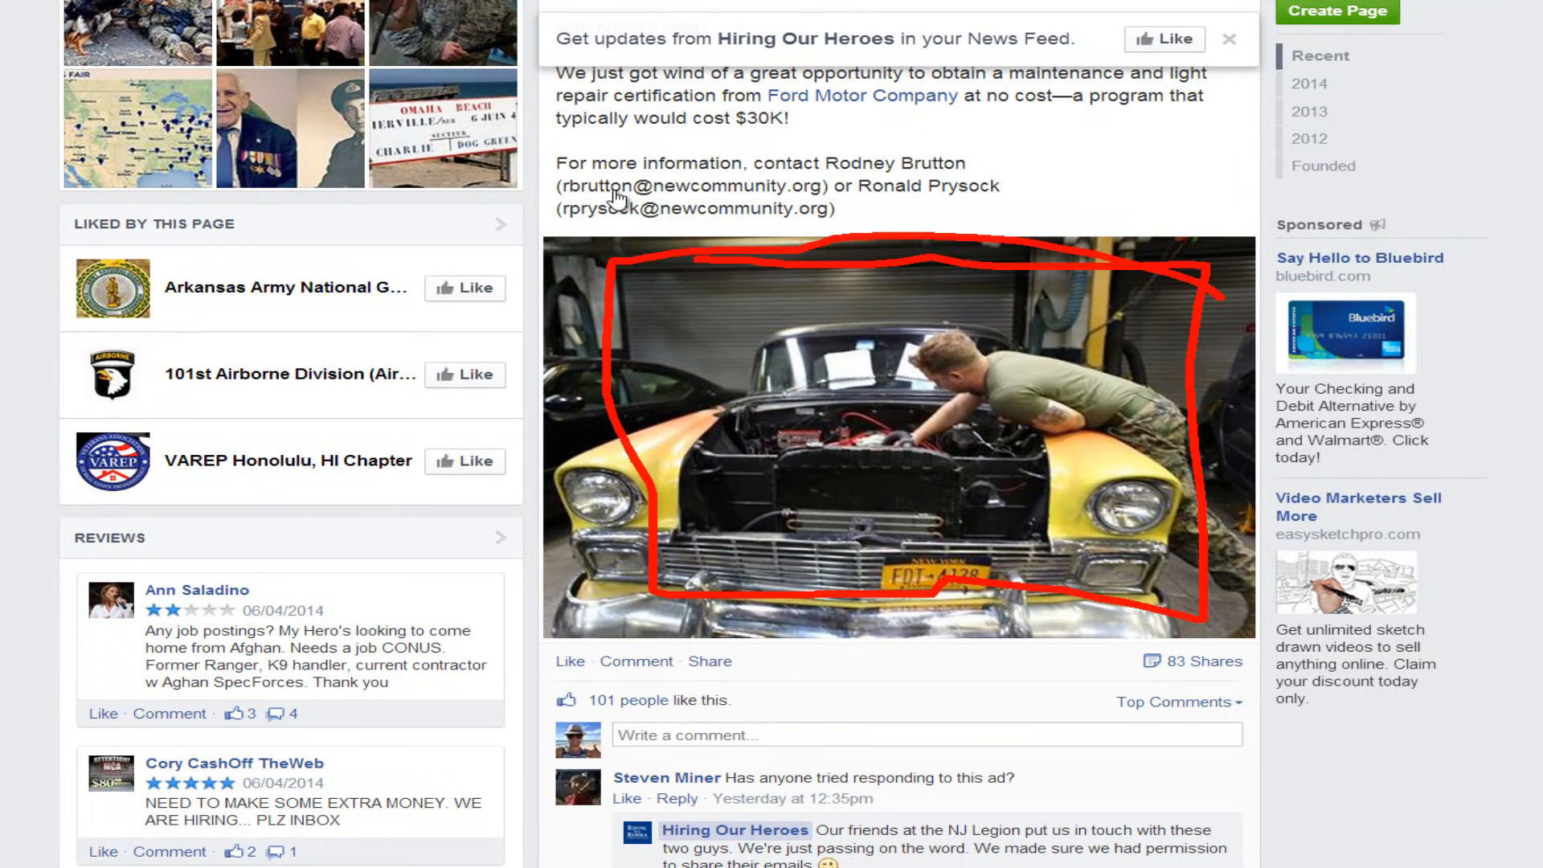
key("Escape")
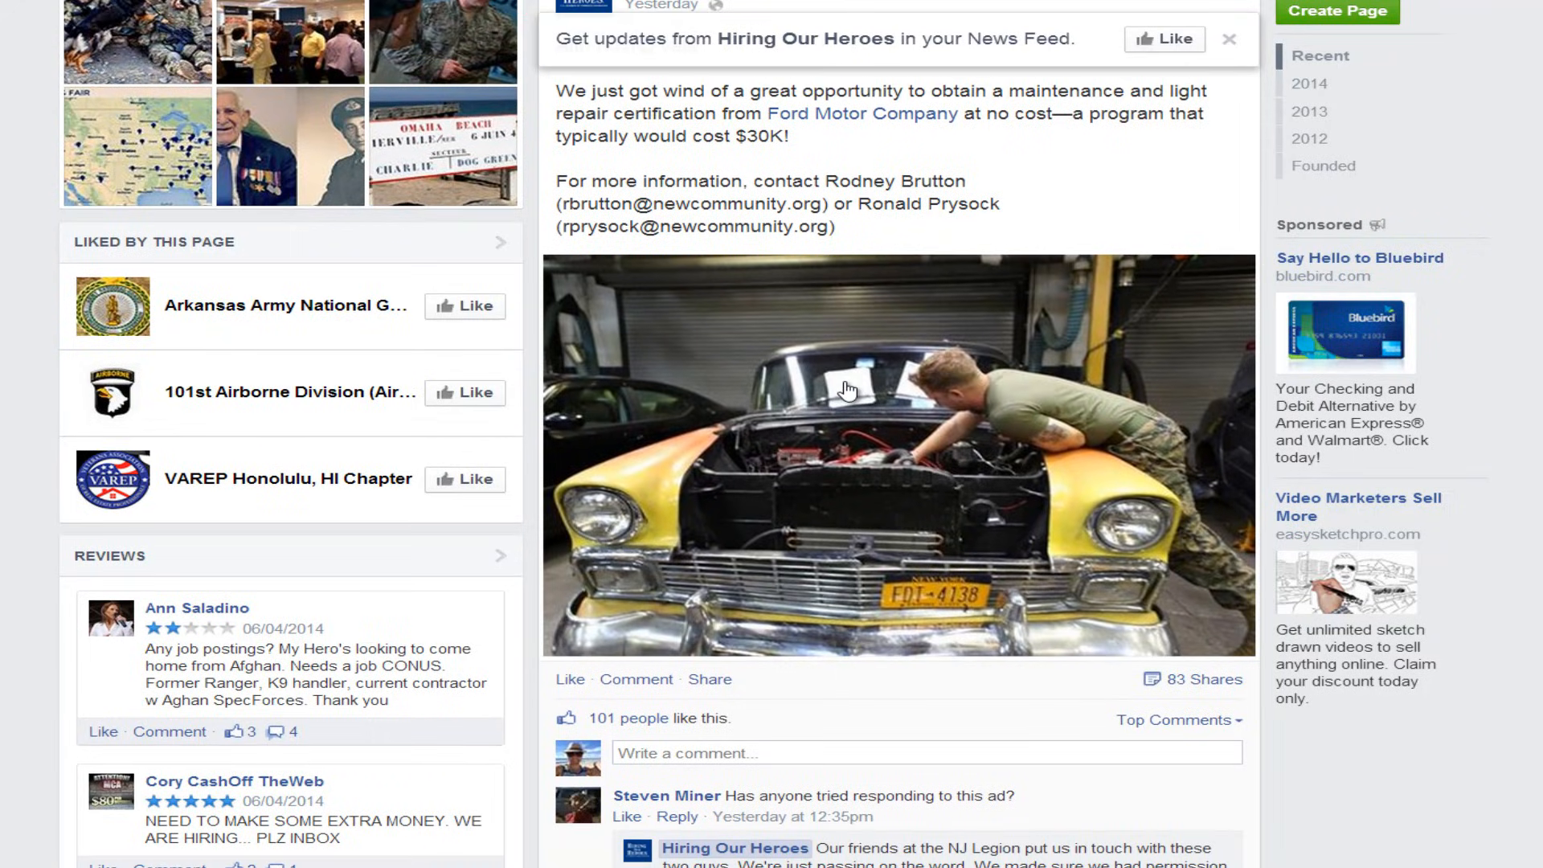
scroll(848, 390, "down", 2)
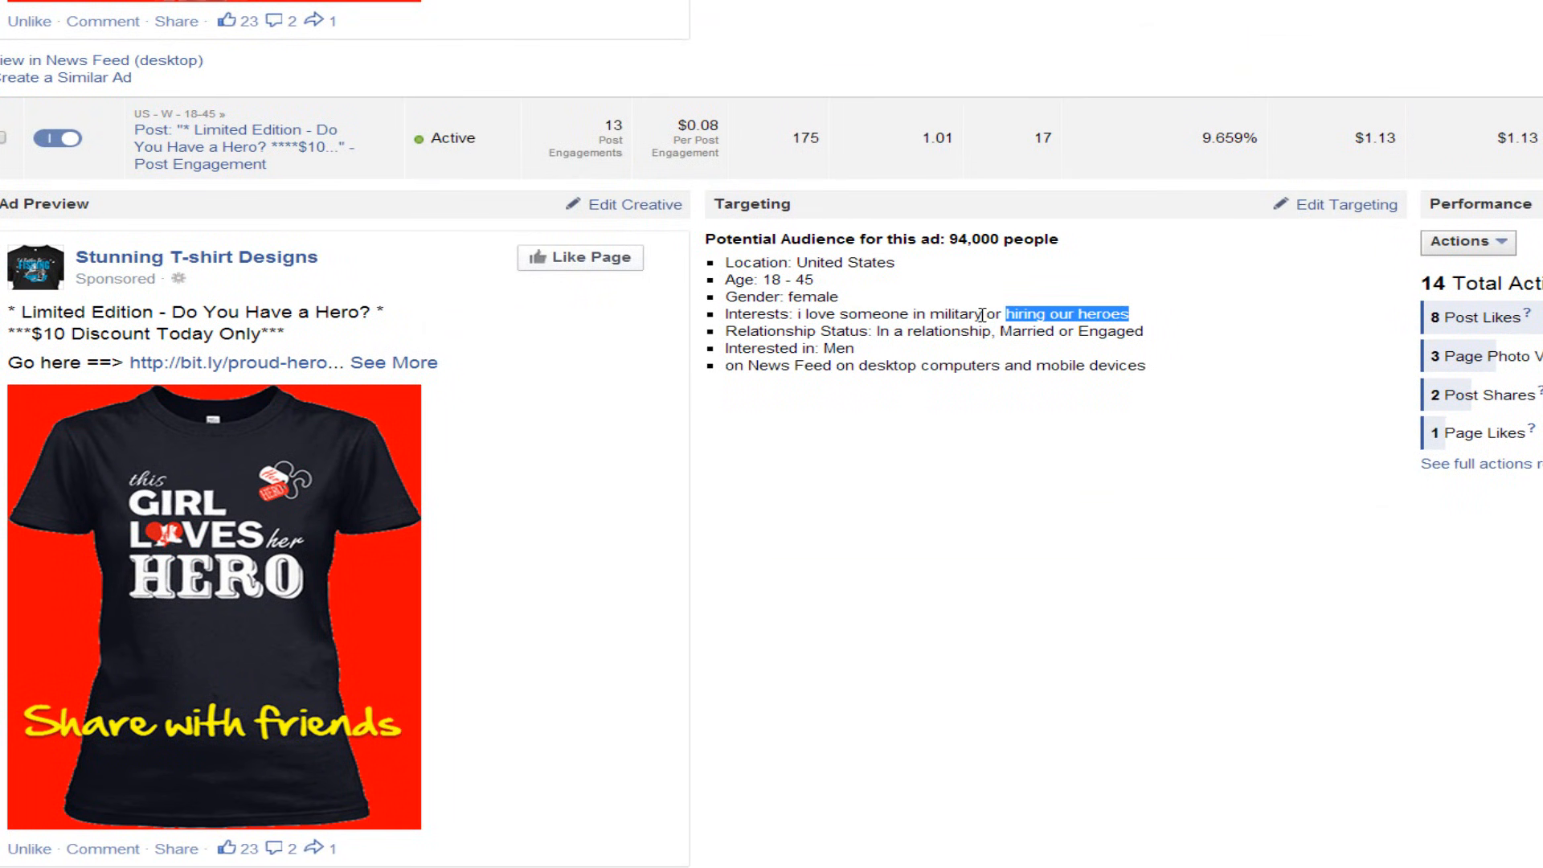
Copy "i love someone in military" from the ad's targeting and open the matching "I love someone in the military" website page on Facebook.
left_click_drag(981, 315, 800, 316)
key("ctrl+c")
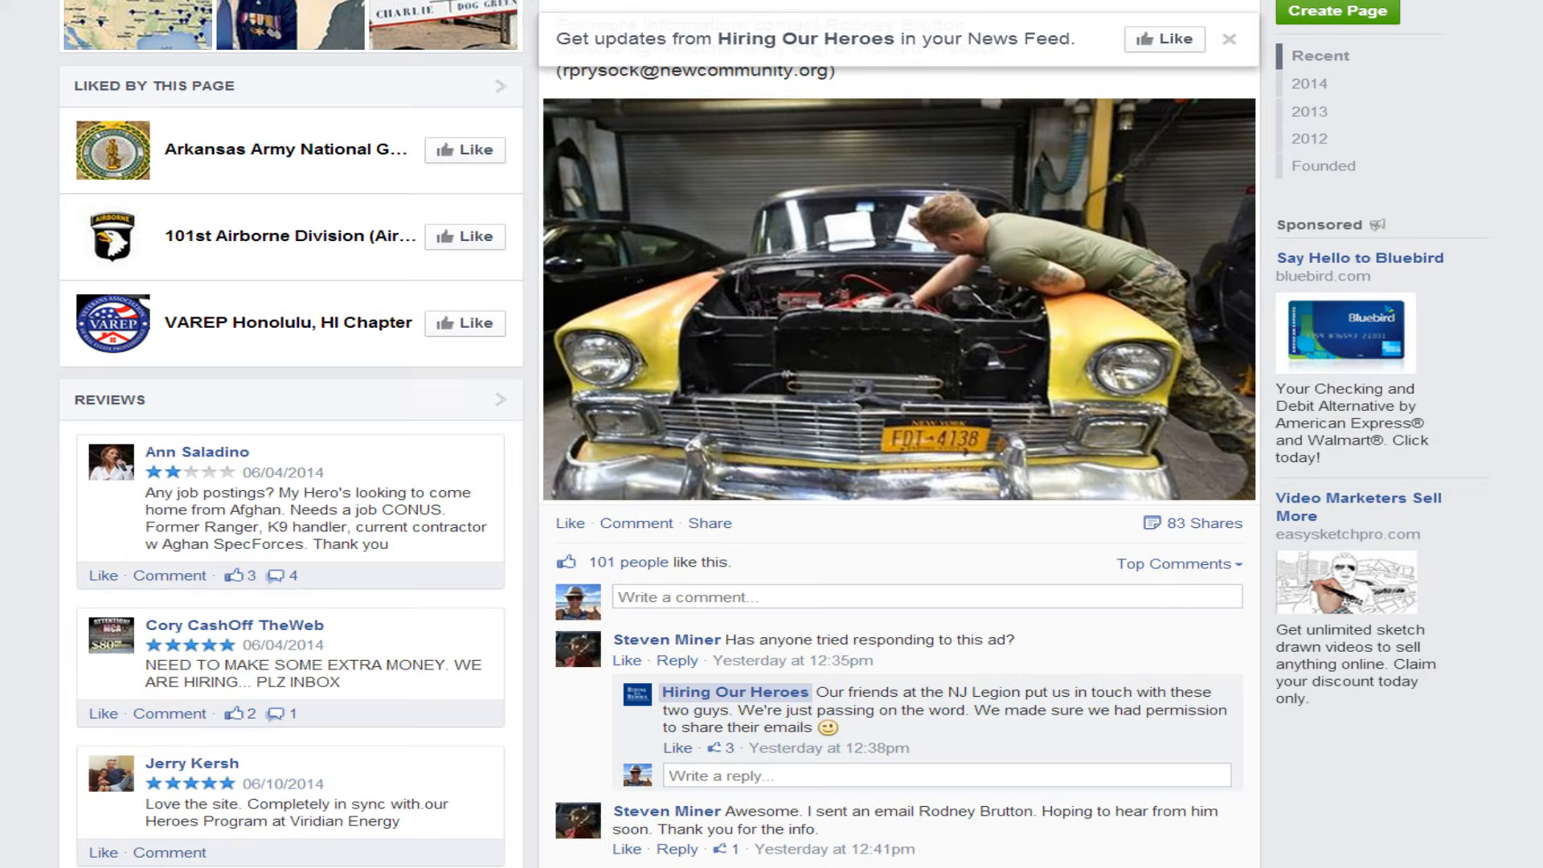
scroll(450, 14, "up", 15)
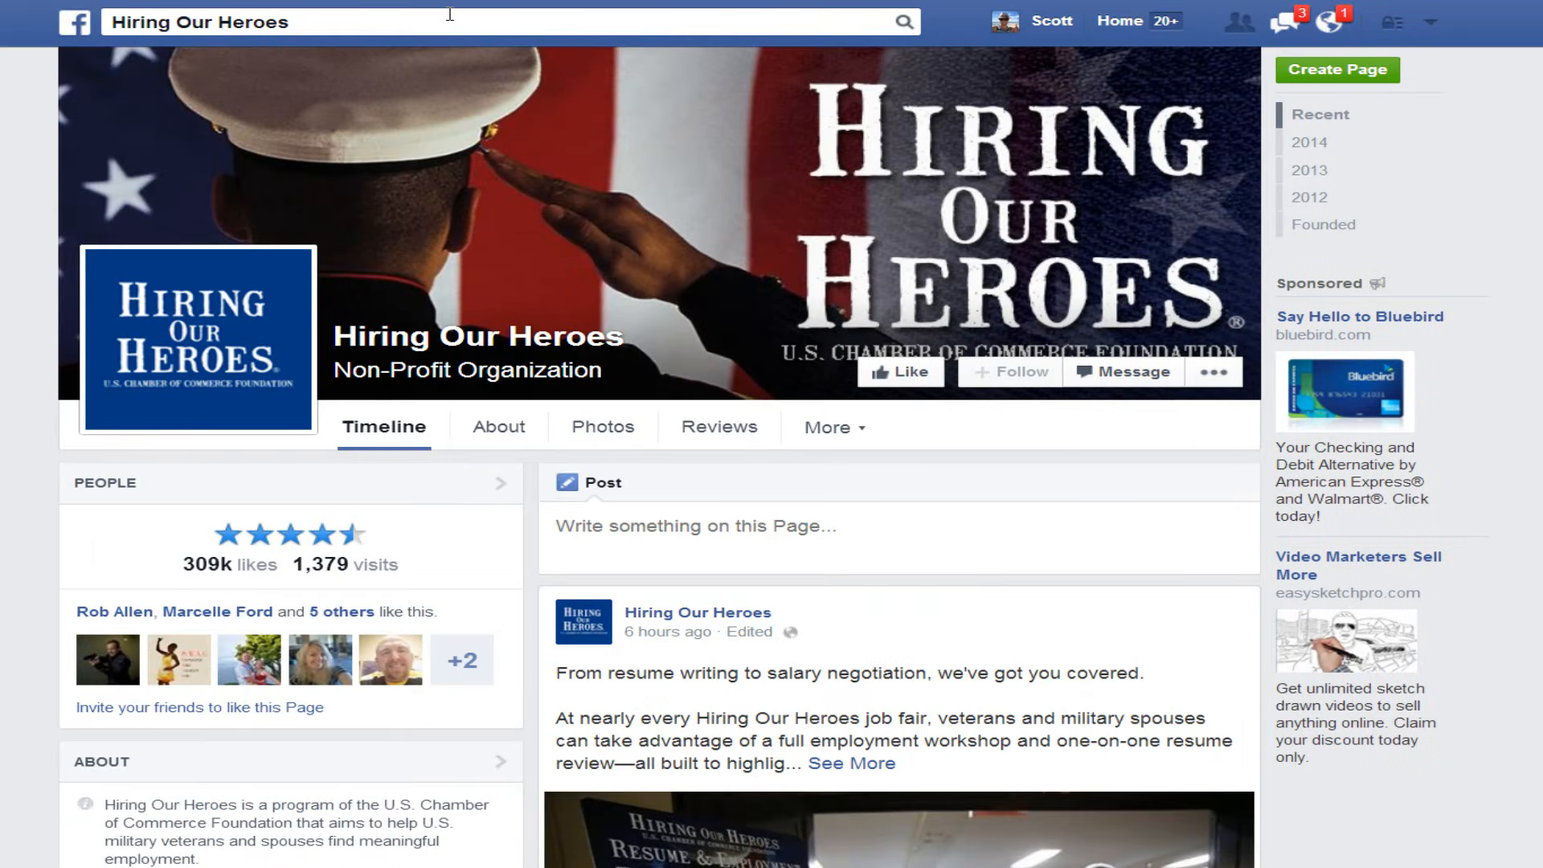
left_click(450, 15)
key("ctrl+v")
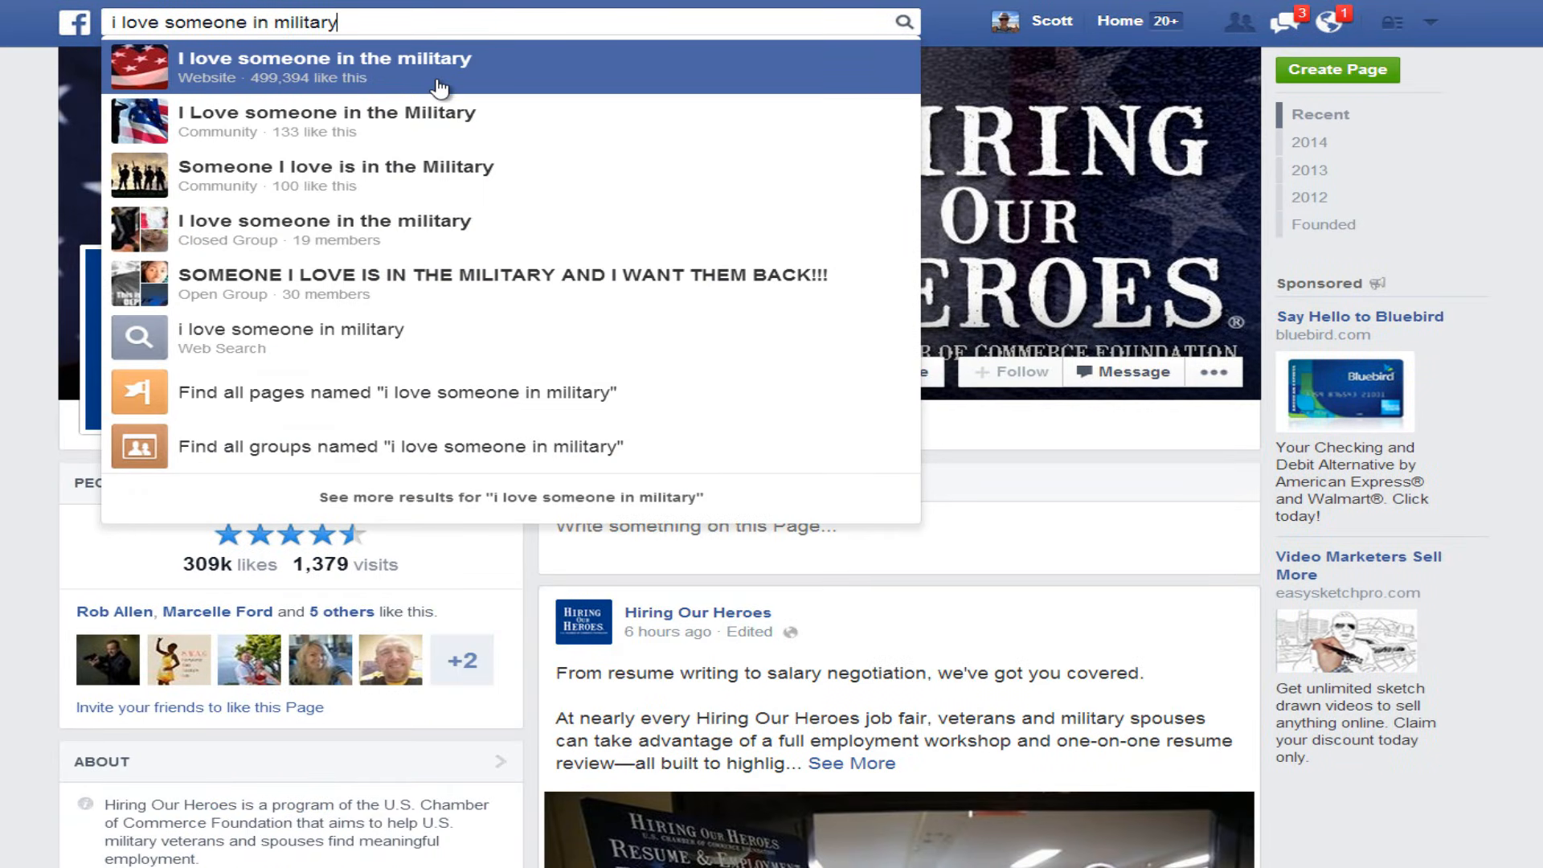
left_click(440, 87)
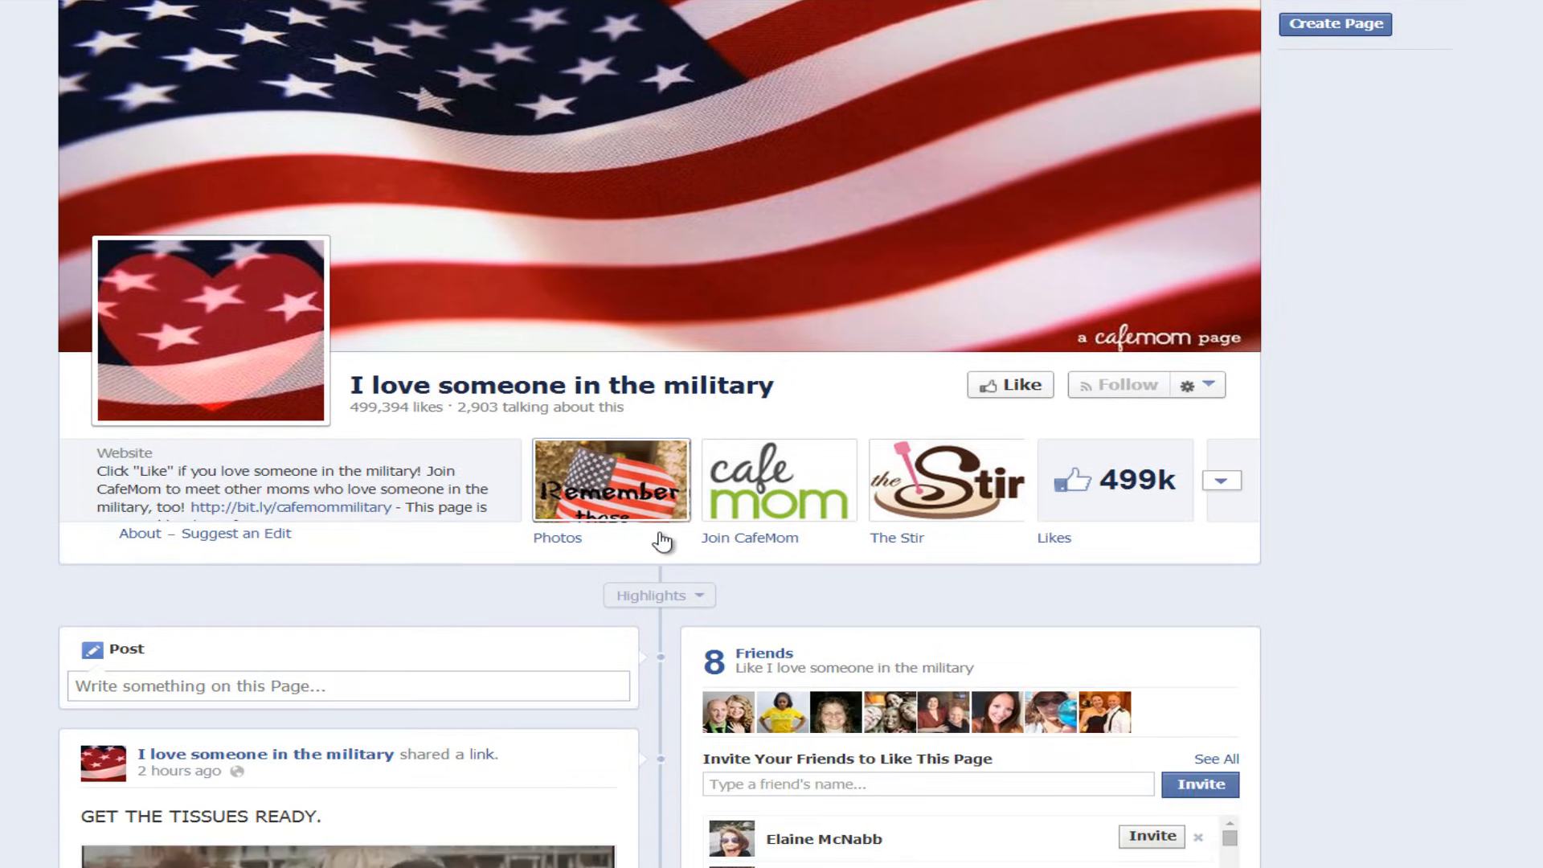
Browse the posts on the "I love someone in the military" page and return to its header.
scroll(562, 450, "down", 4)
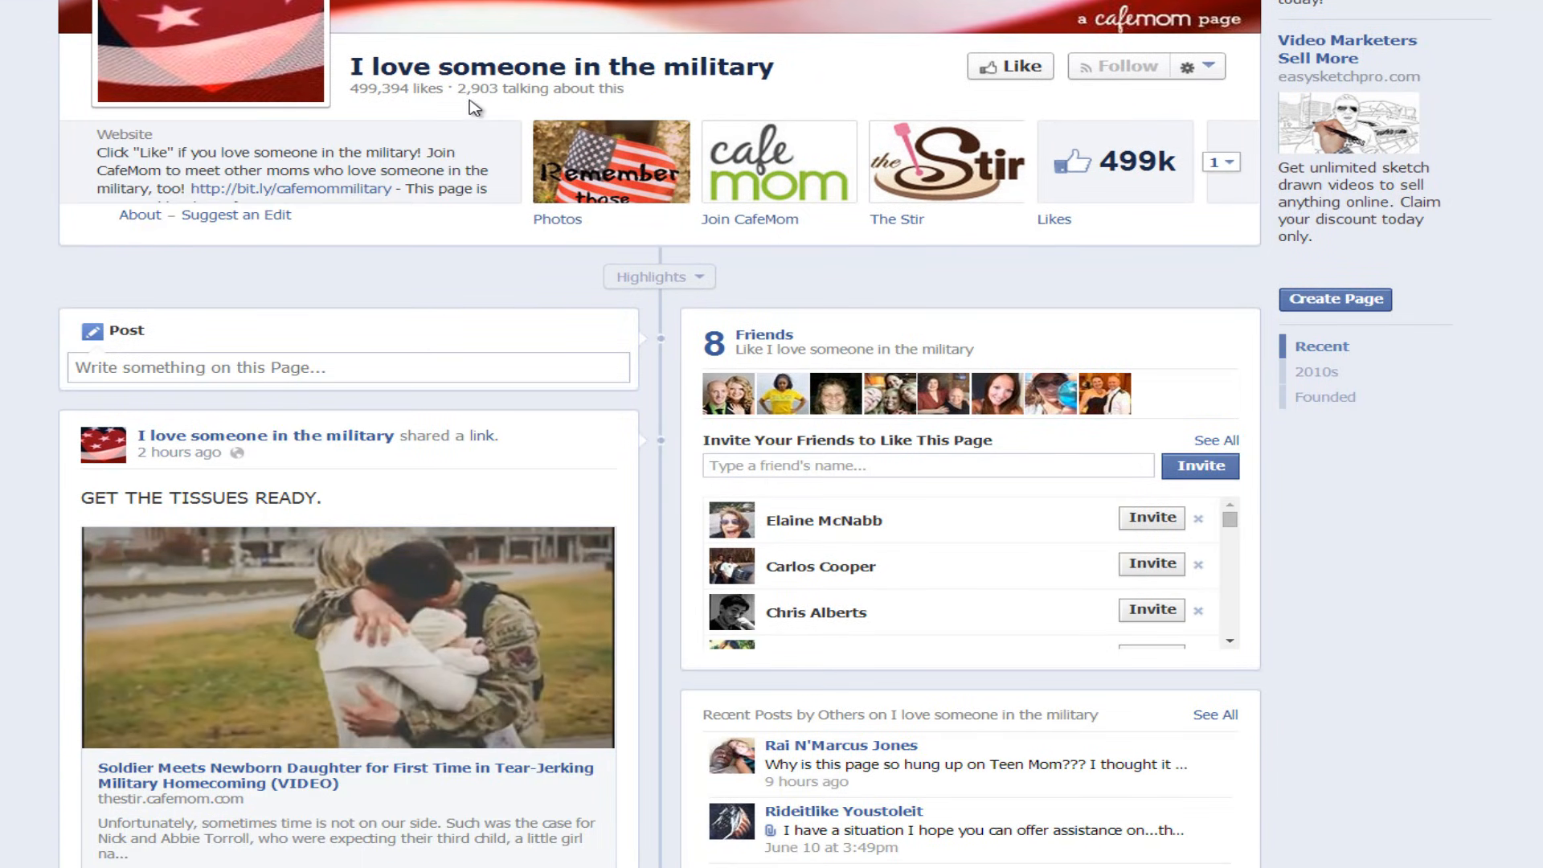
scroll(509, 175, "down", 10)
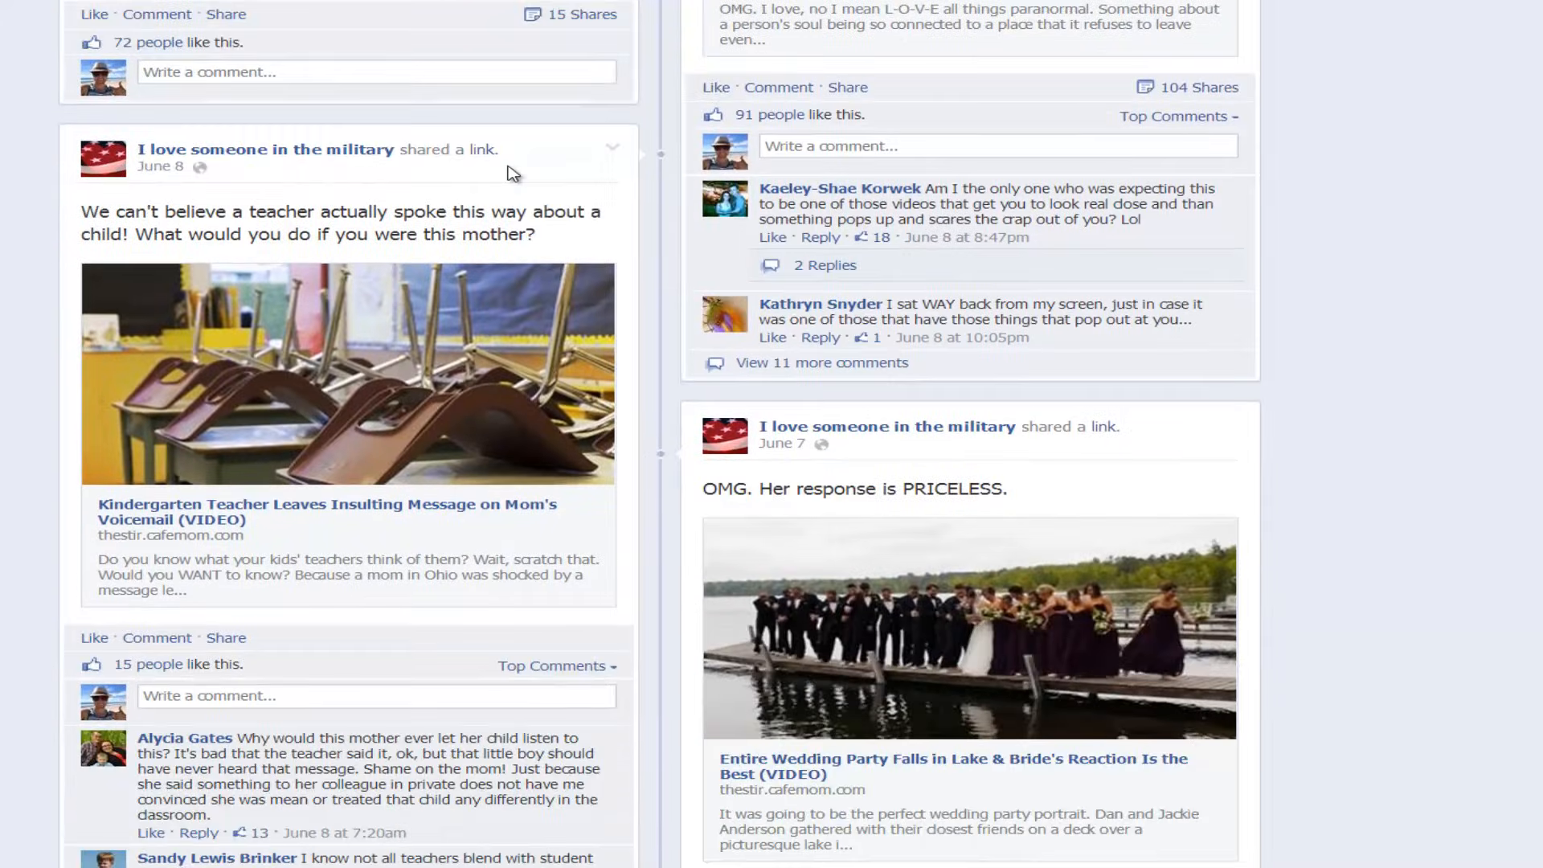
scroll(512, 173, "down", 10)
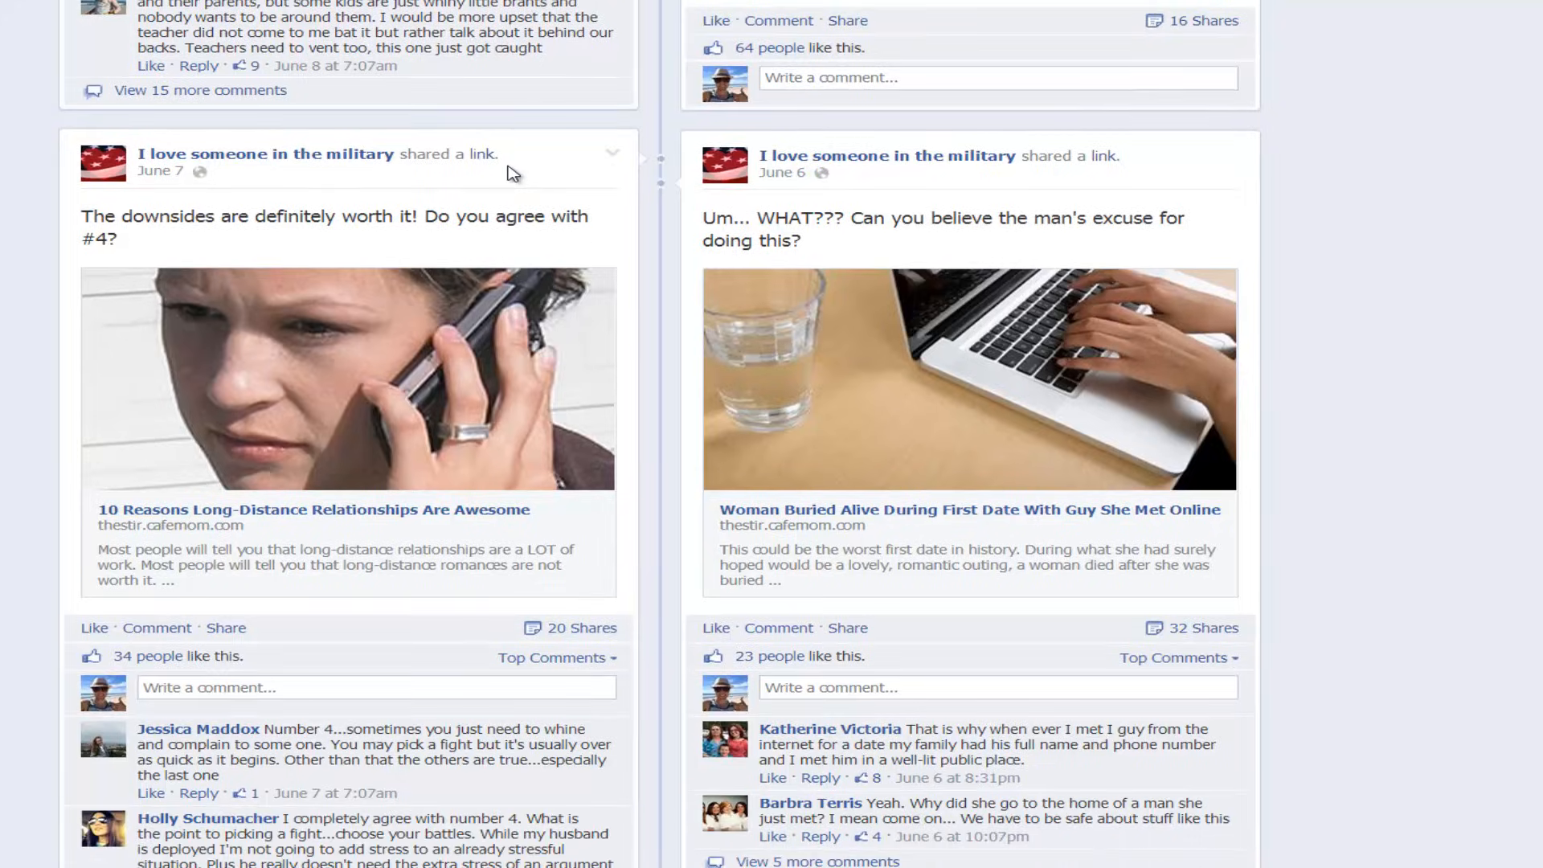
scroll(512, 173, "down", 1)
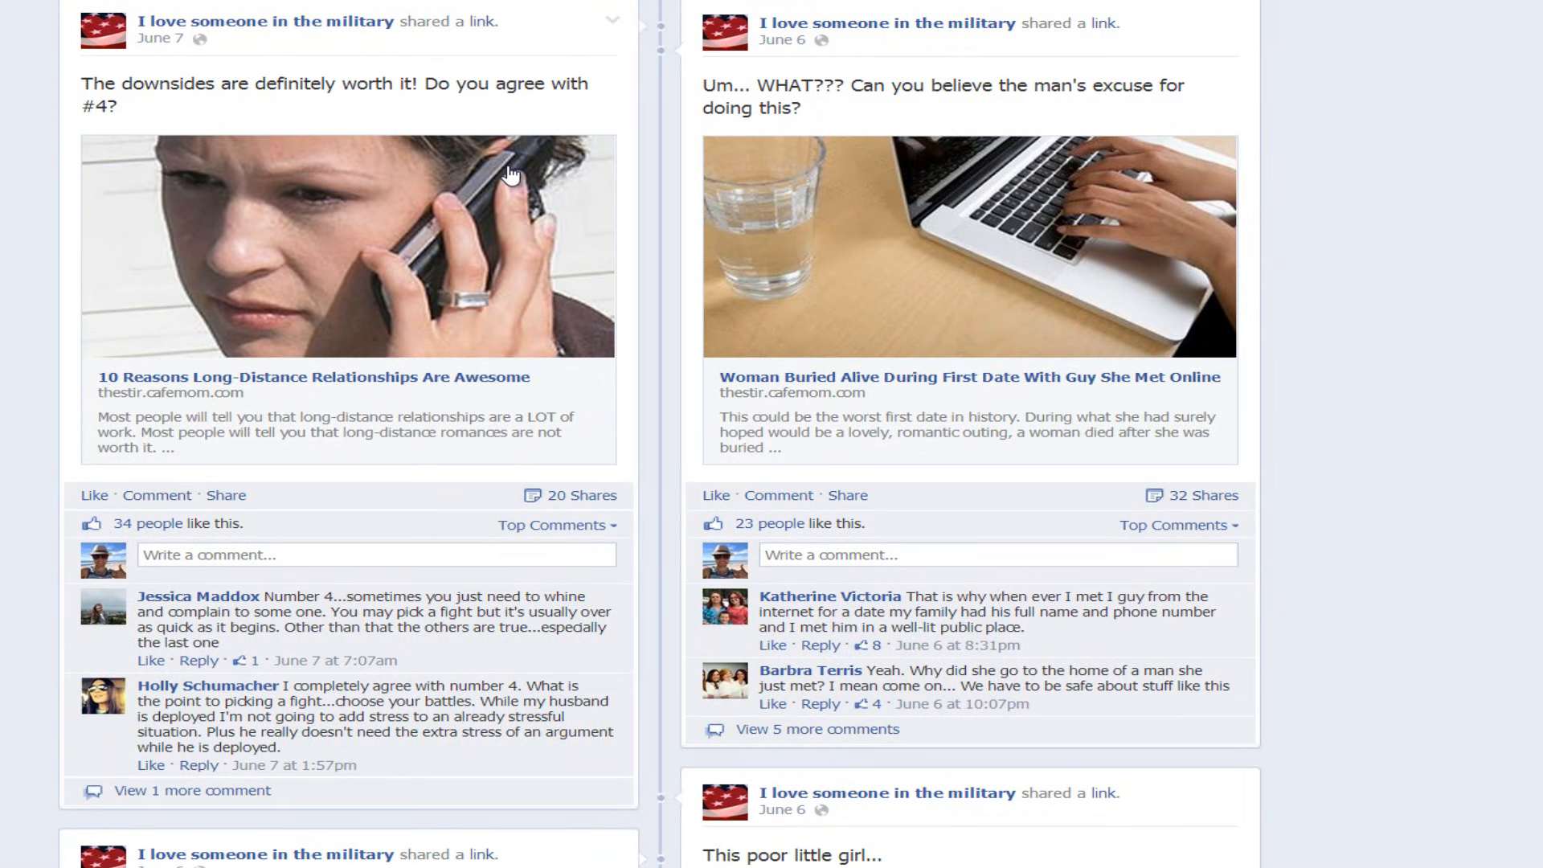
scroll(512, 173, "down", 8)
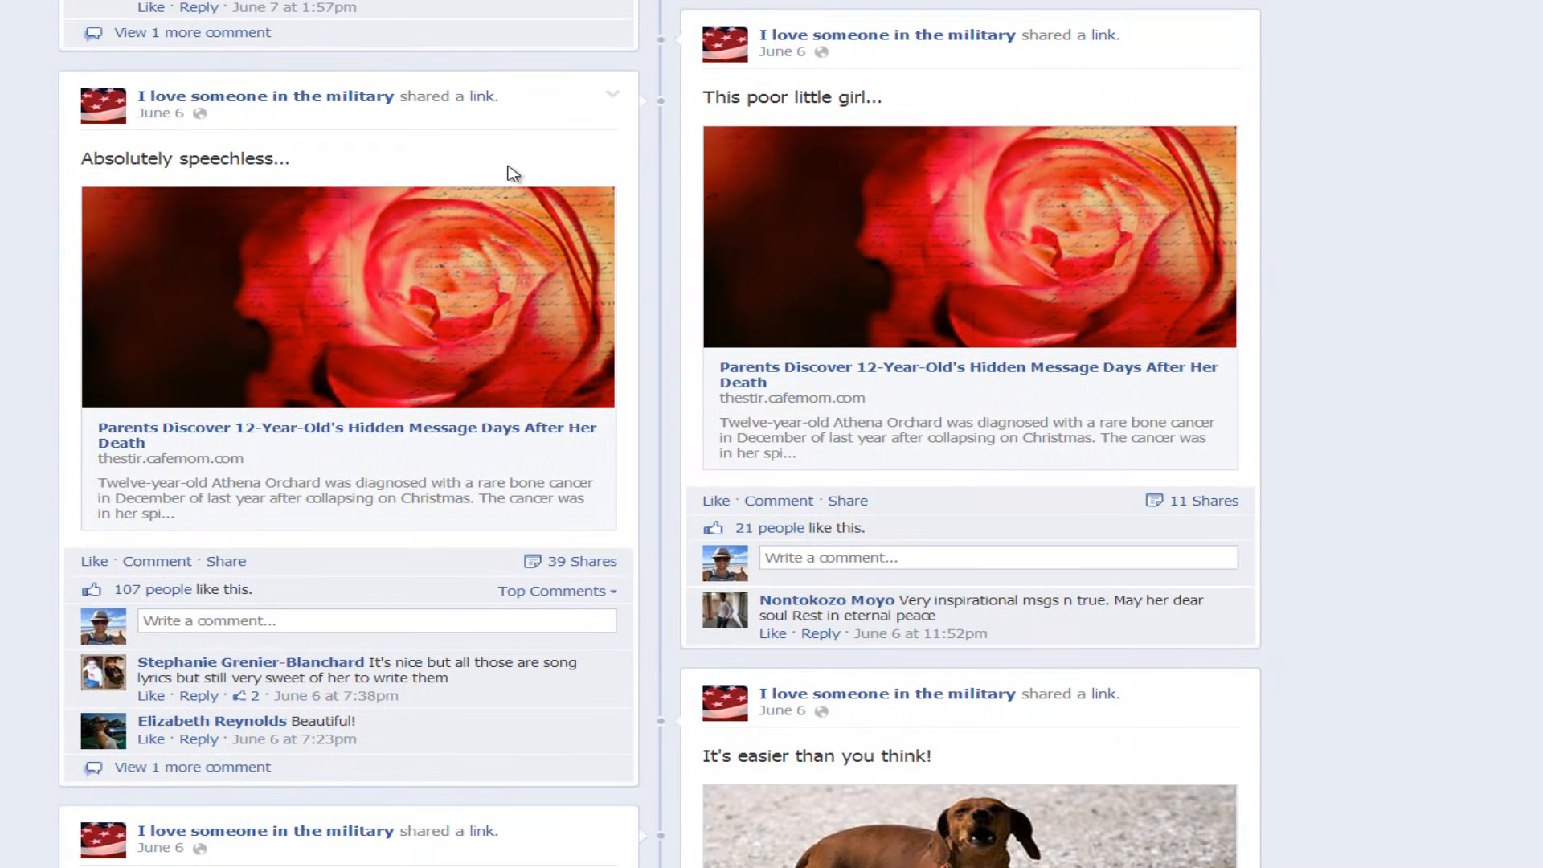
scroll(512, 173, "down", 5)
key("Home")
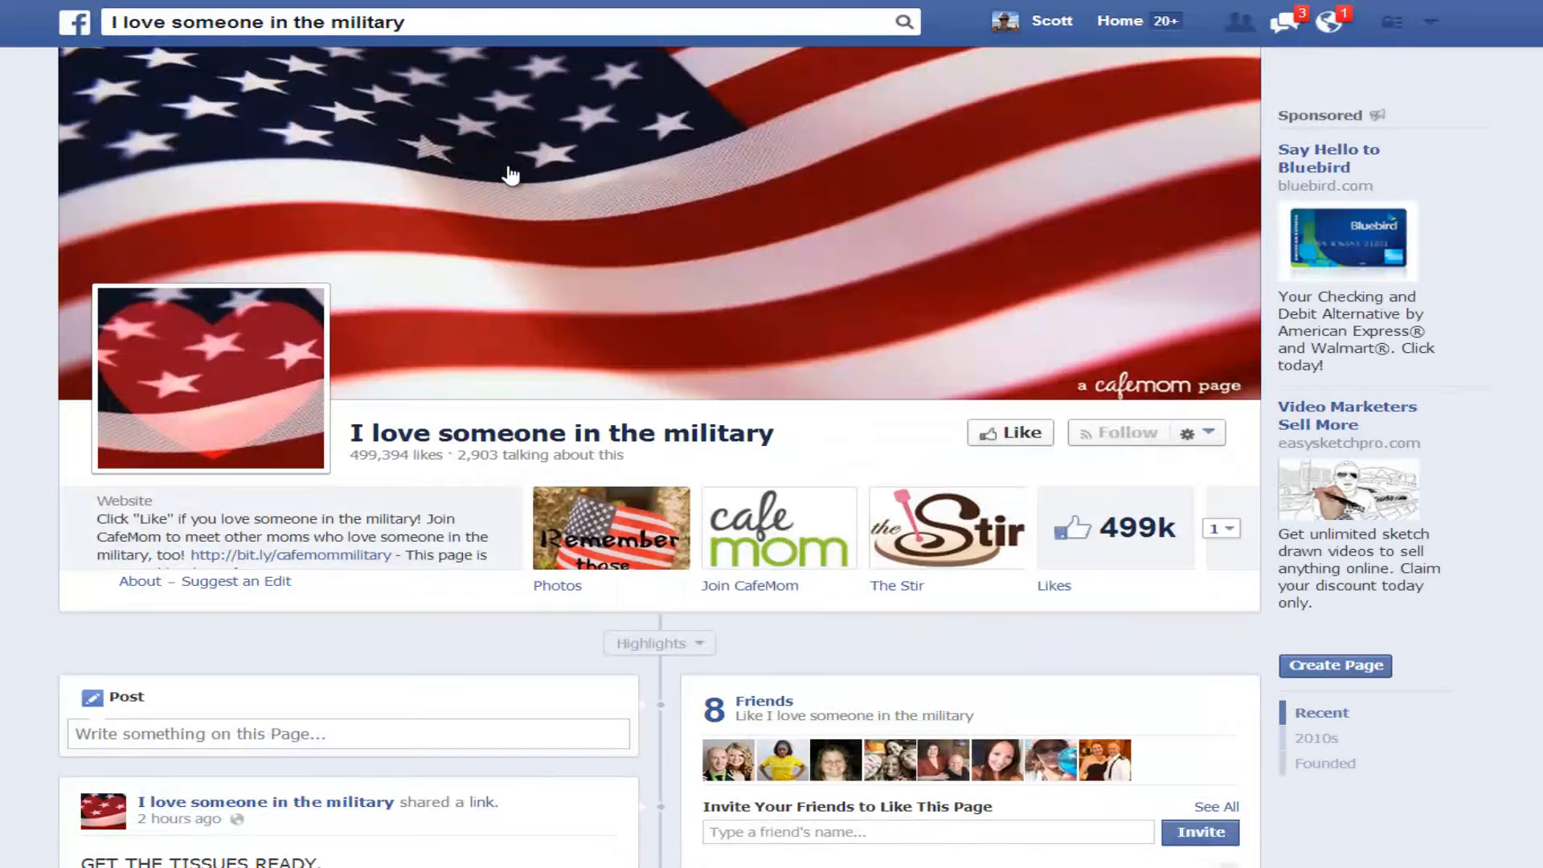
Highlight the page title "I love someone in the military" below the cover photo, and clear the highlight.
scroll(986, 568, "down", 1)
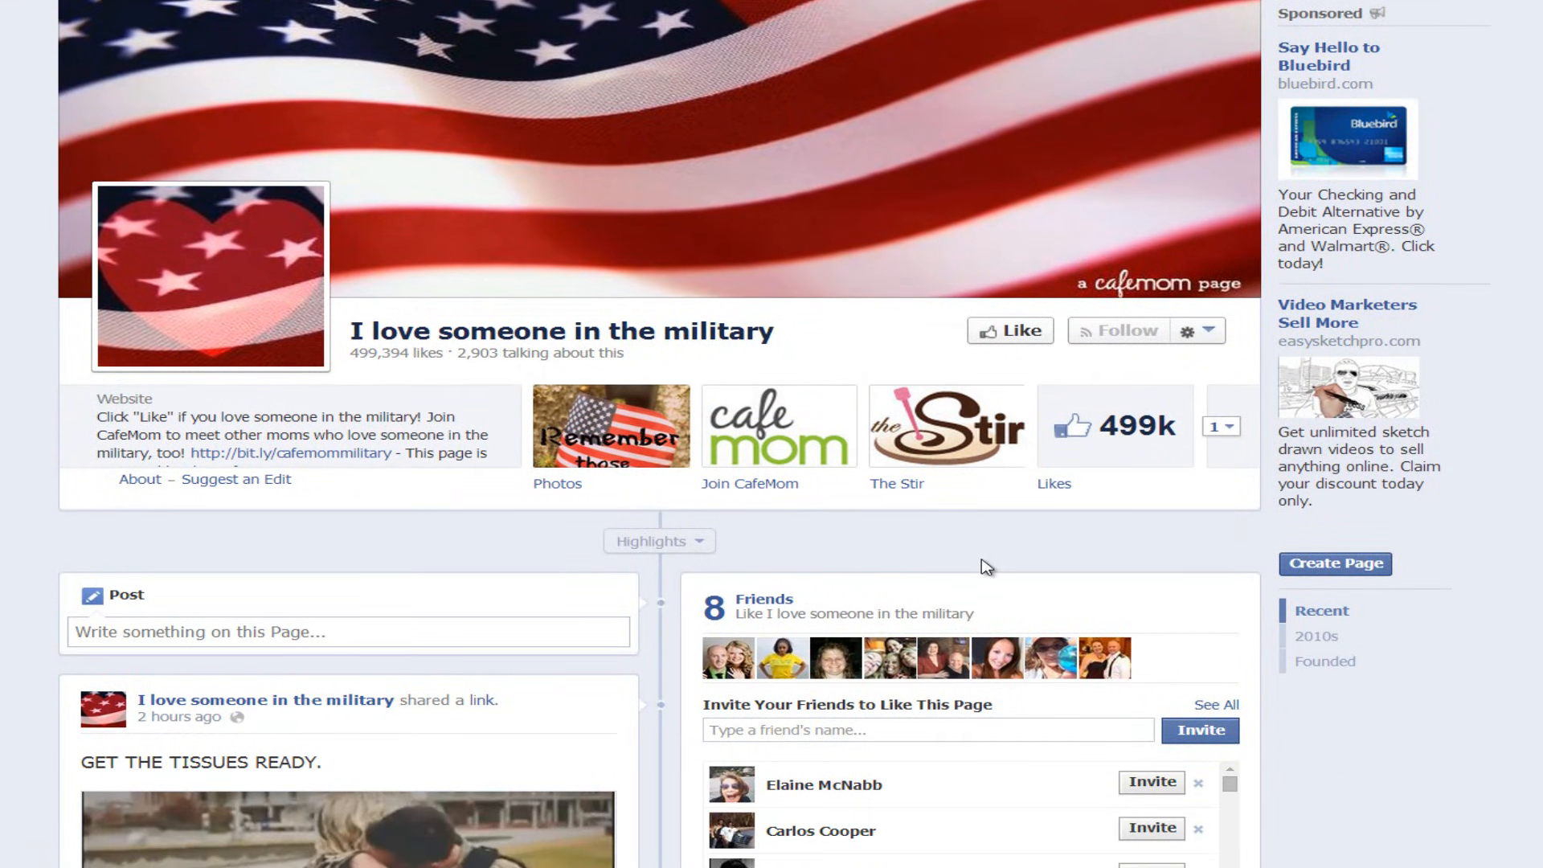
left_click_drag(819, 334, 350, 331)
left_click(551, 329)
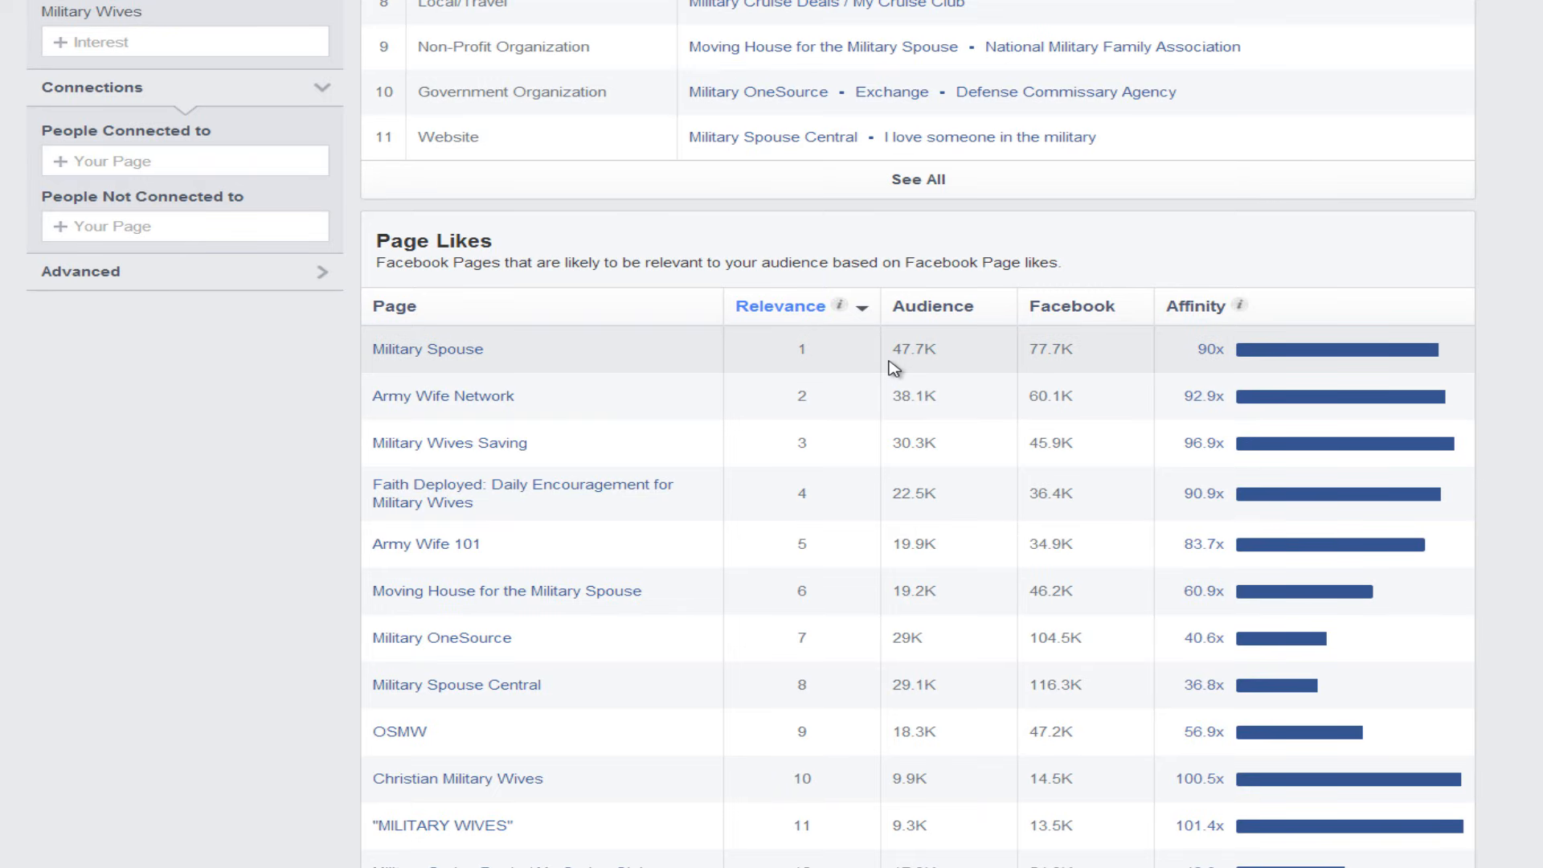
Switch to the military wives audience in Audience Insights and review its Page Likes list, highlighting Military Wives Saving.
scroll(804, 350, "down", 2)
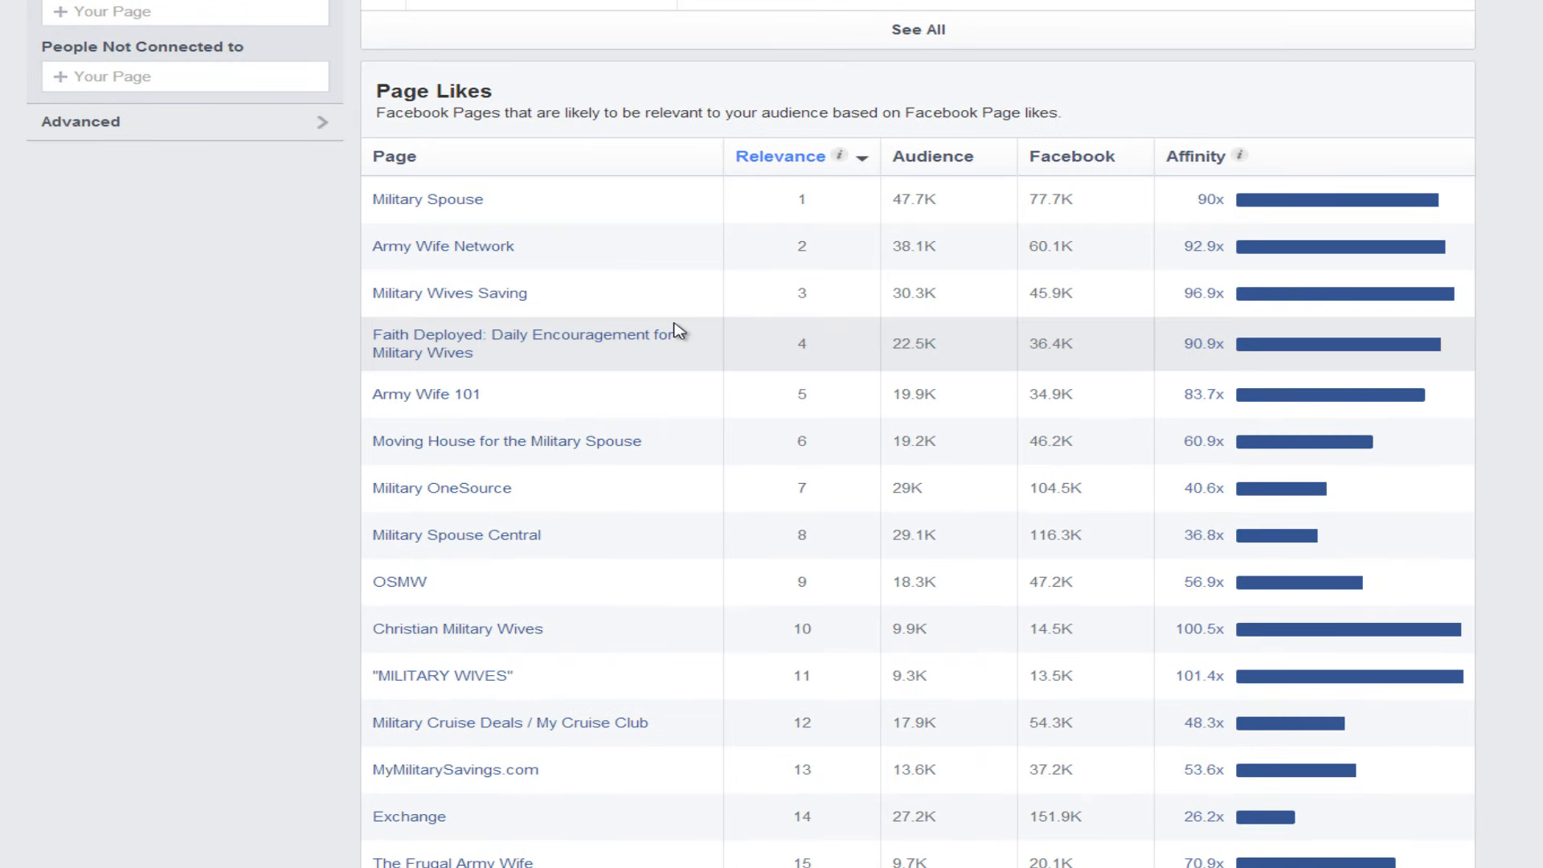
left_click_drag(540, 299, 371, 303)
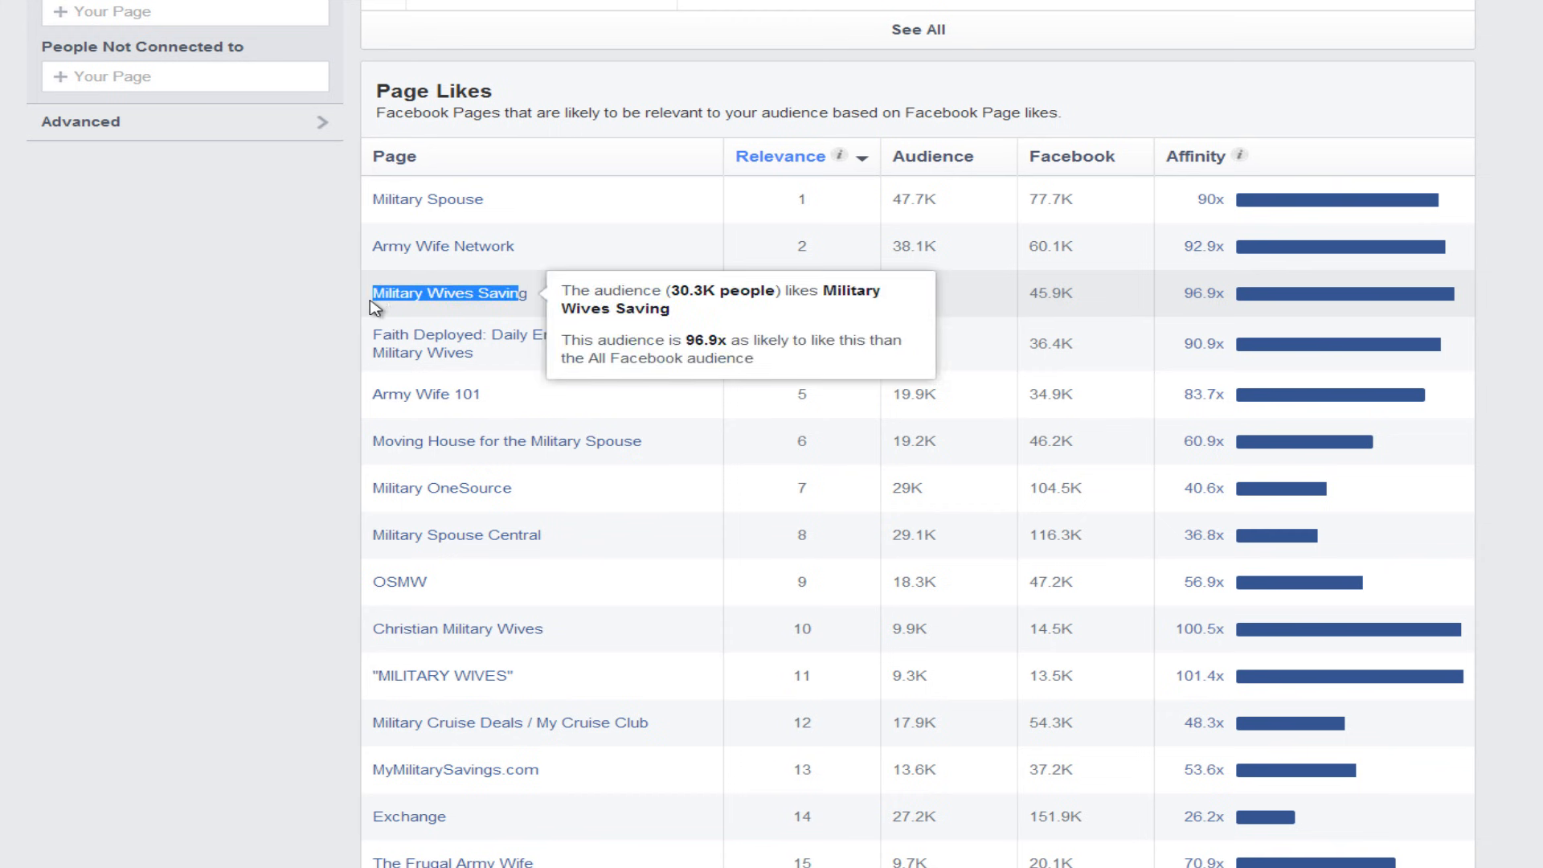
left_click(346, 306)
scroll(450, 526, "down", 5)
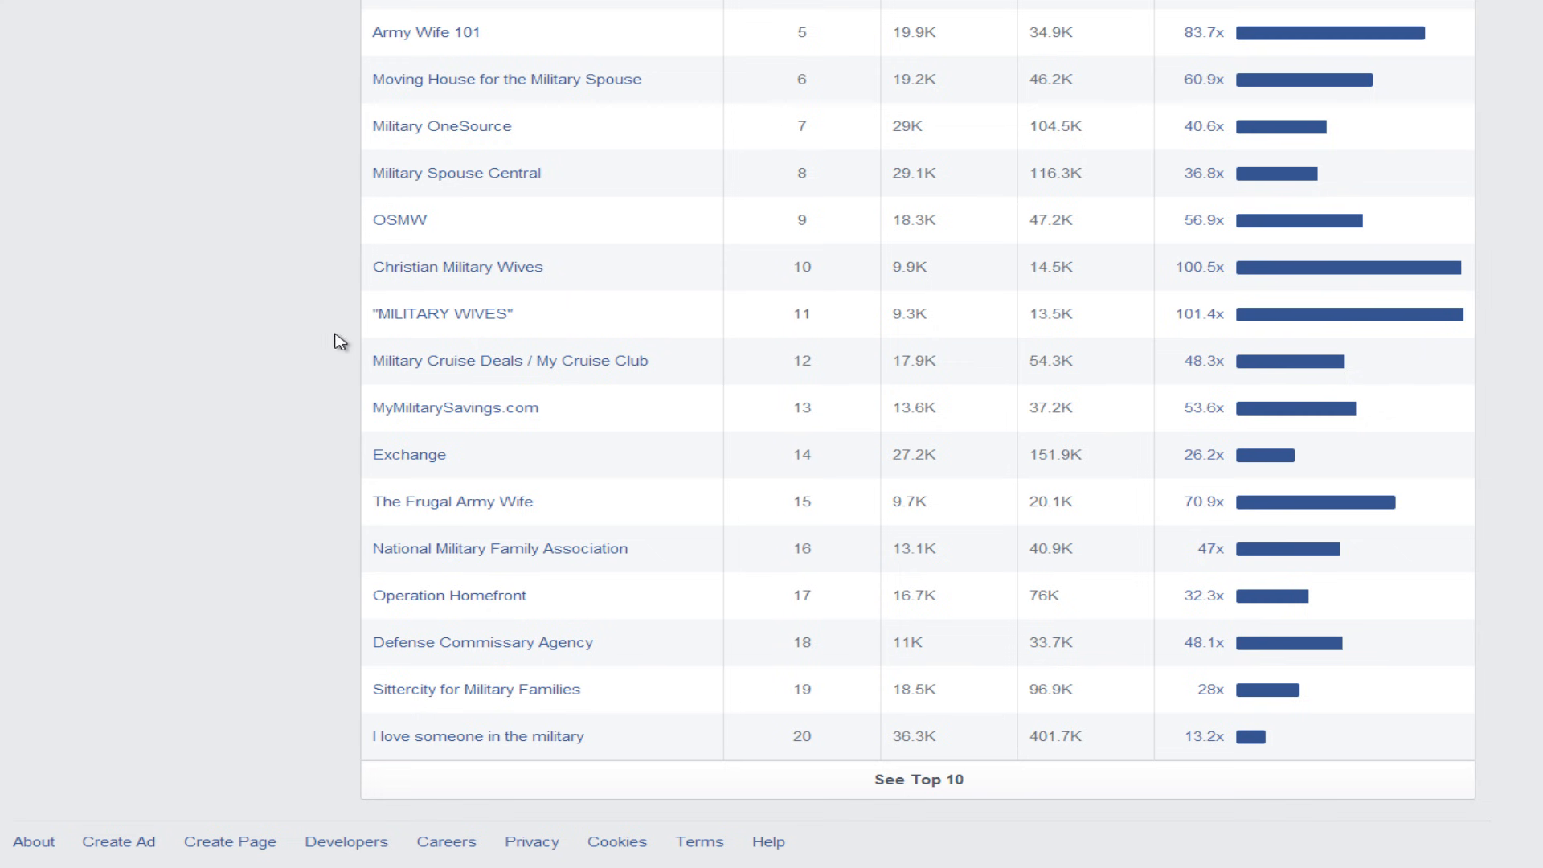
scroll(585, 544, "up", 10)
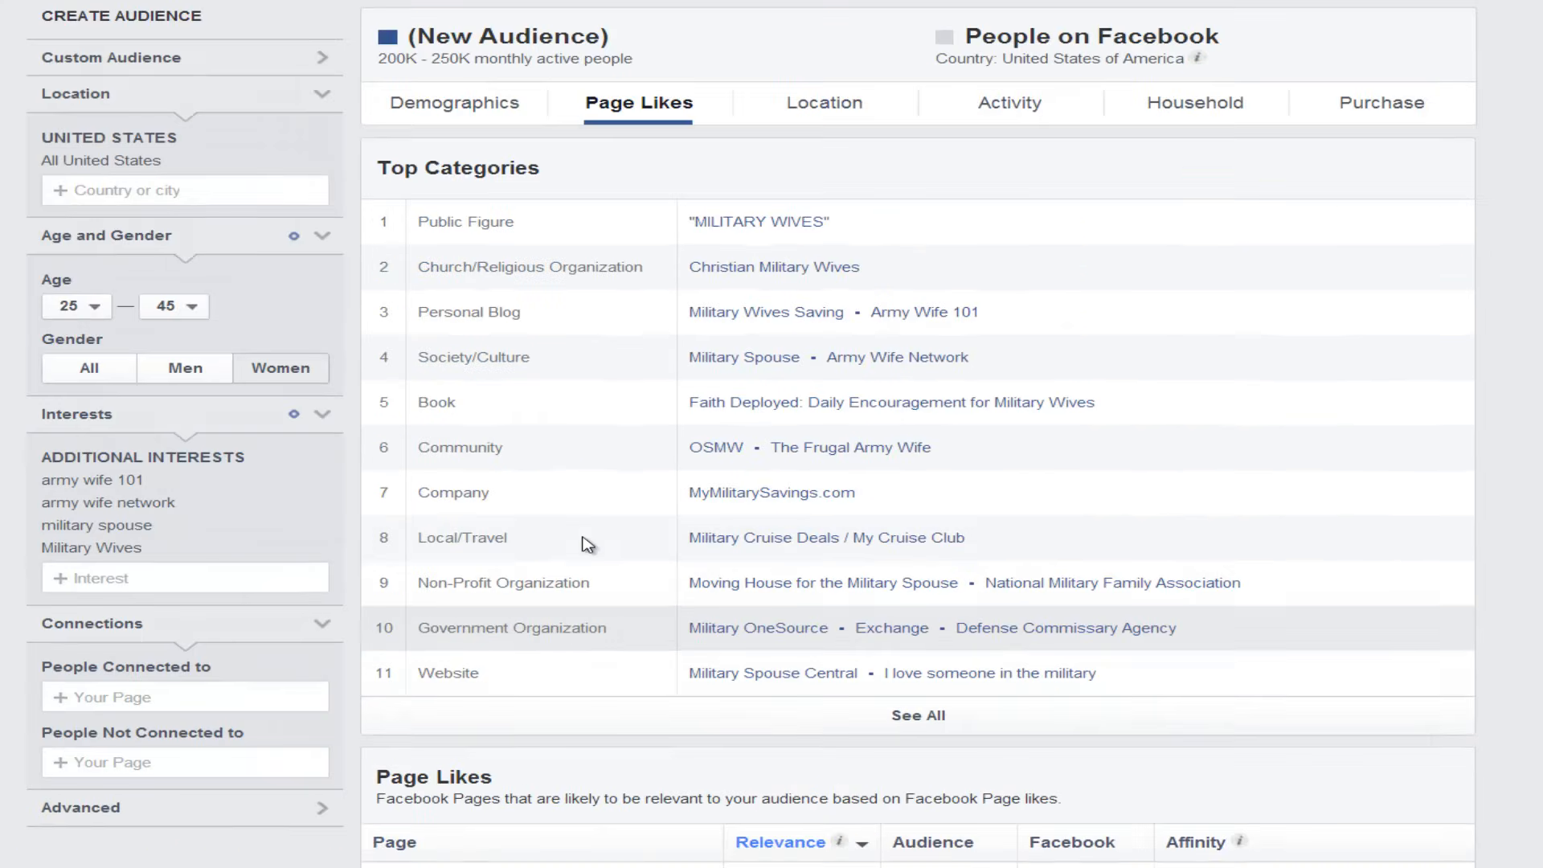
Review the audience's Top Categories and highlight "I love someone in the military" in the Website category.
scroll(586, 444, "down", 2)
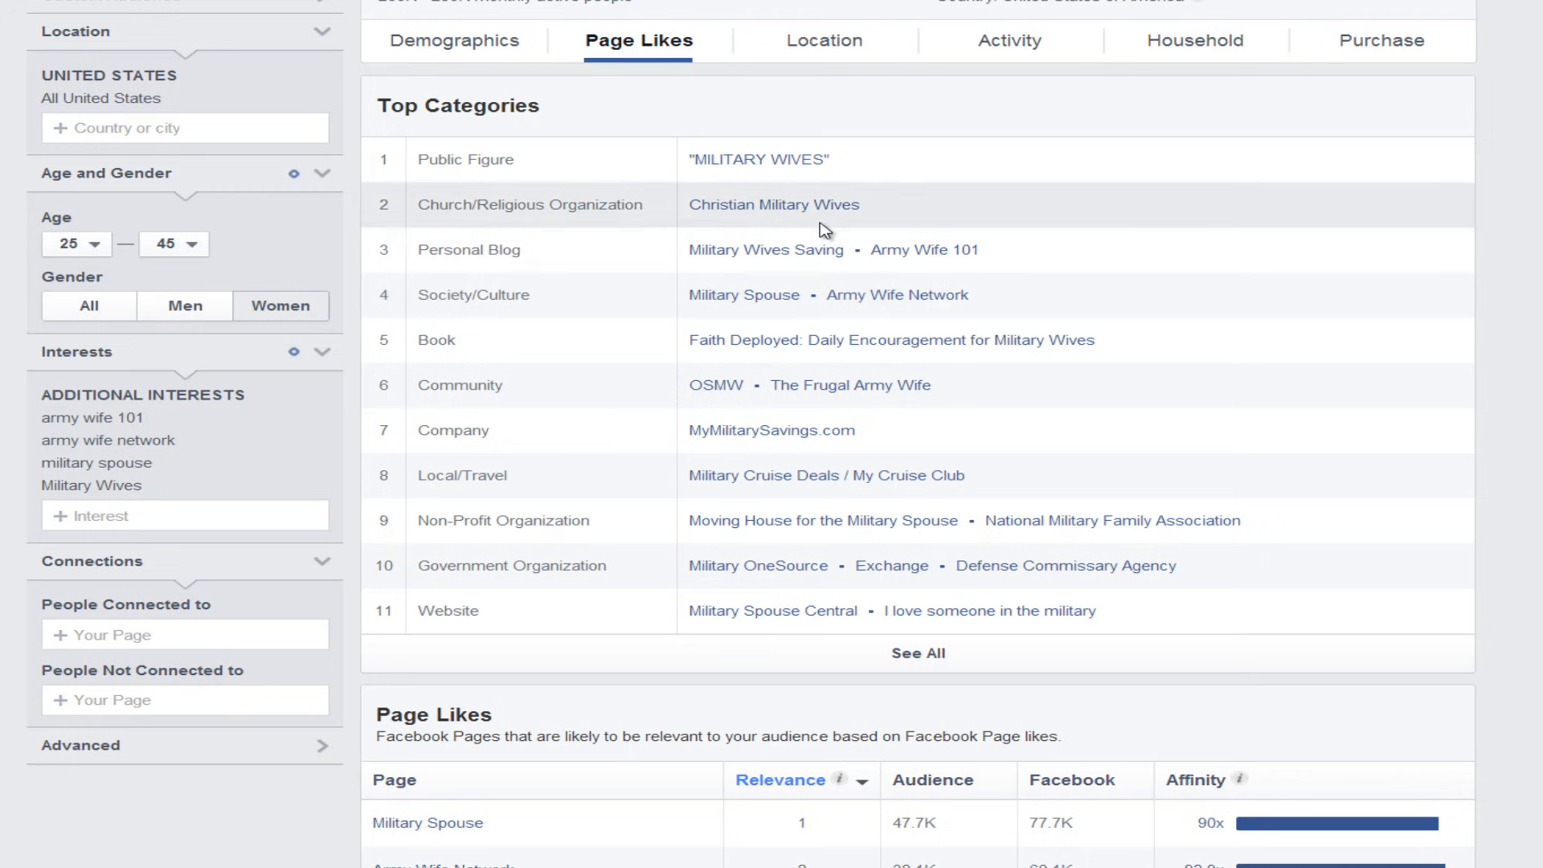
scroll(932, 287, "down", 1)
scroll(932, 287, "down", 4)
scroll(932, 287, "up", 3)
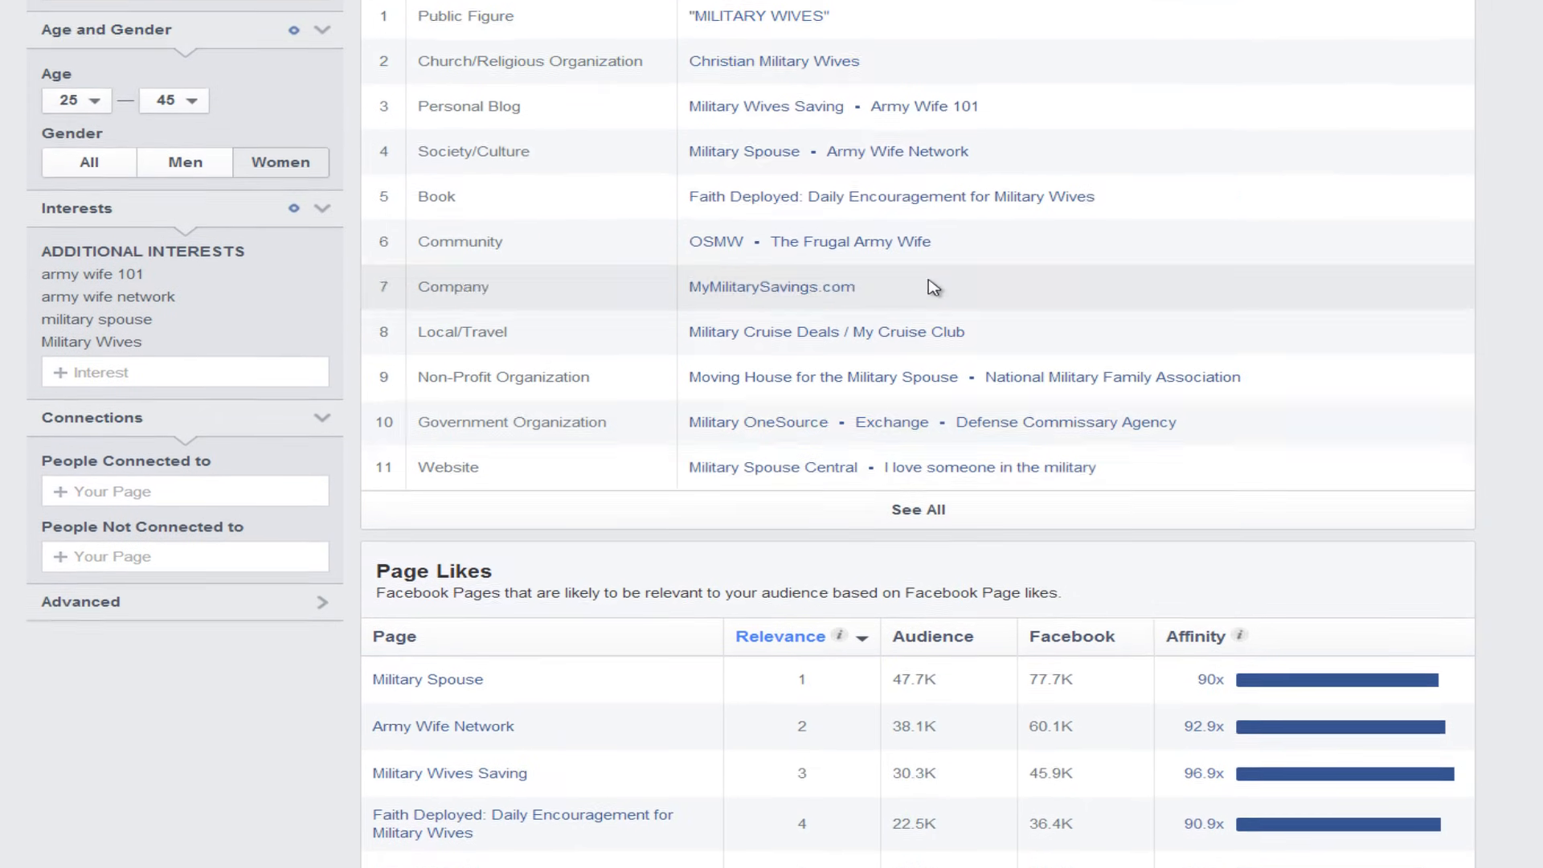
left_click_drag(1096, 515, 891, 526)
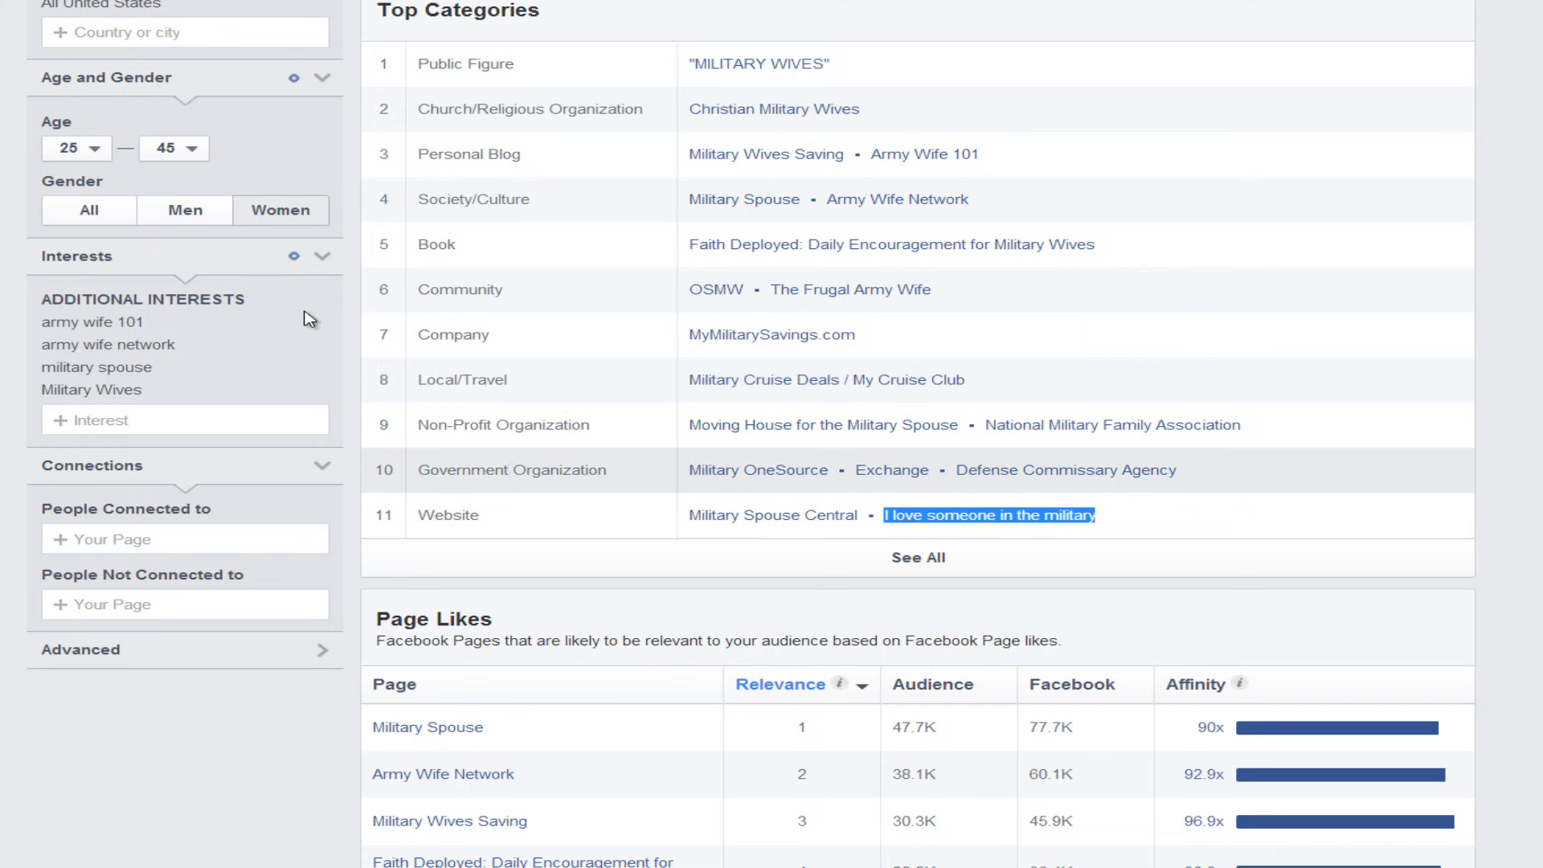
Find "i love someone in military" among the interest suggestions and add it to the audience's additional interests.
left_click(124, 418)
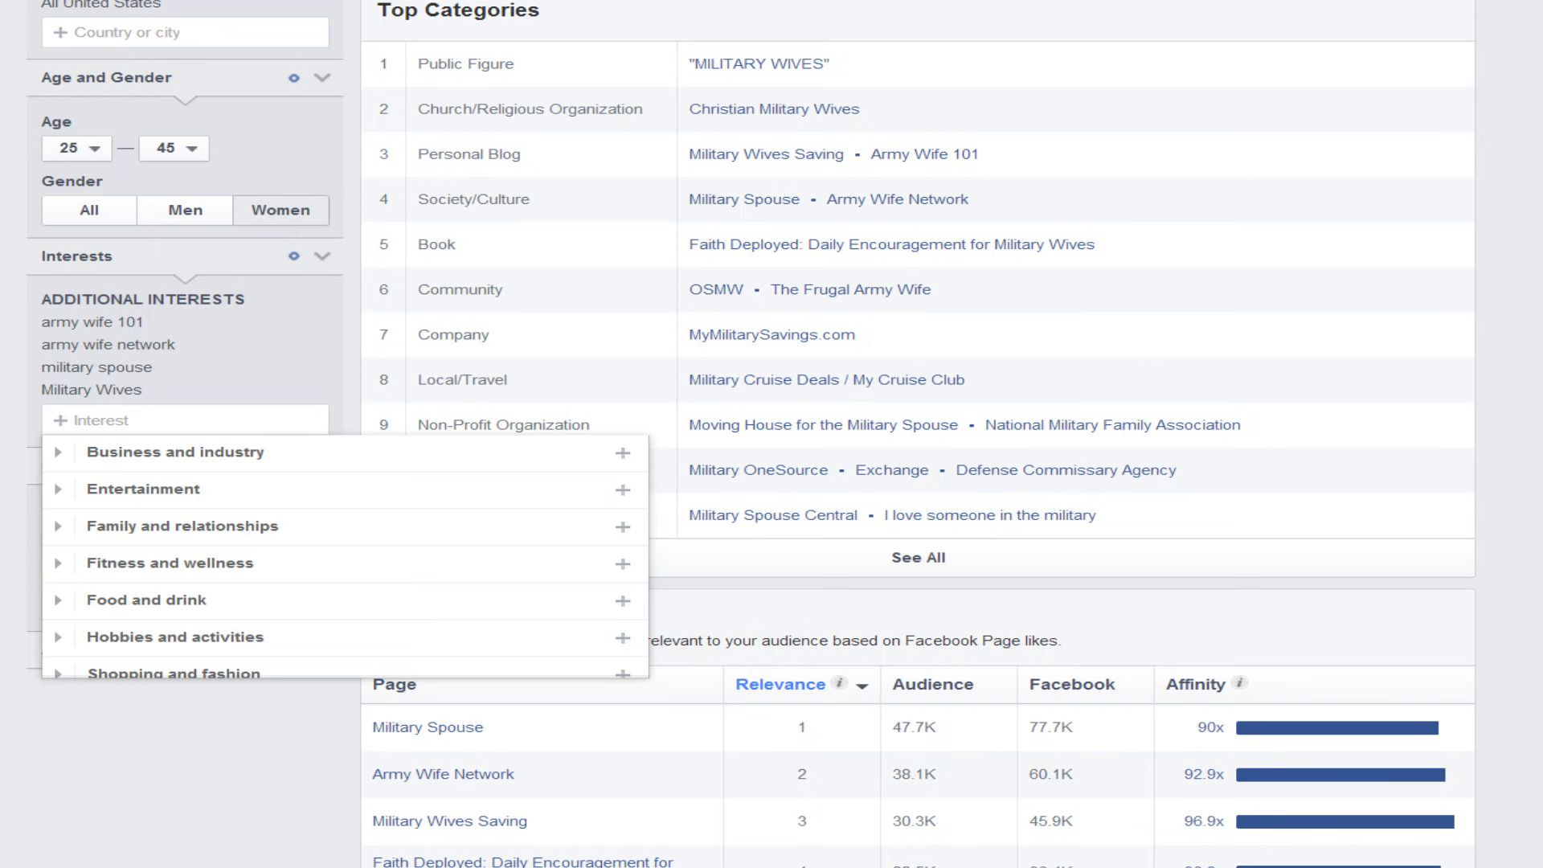
type("love someone")
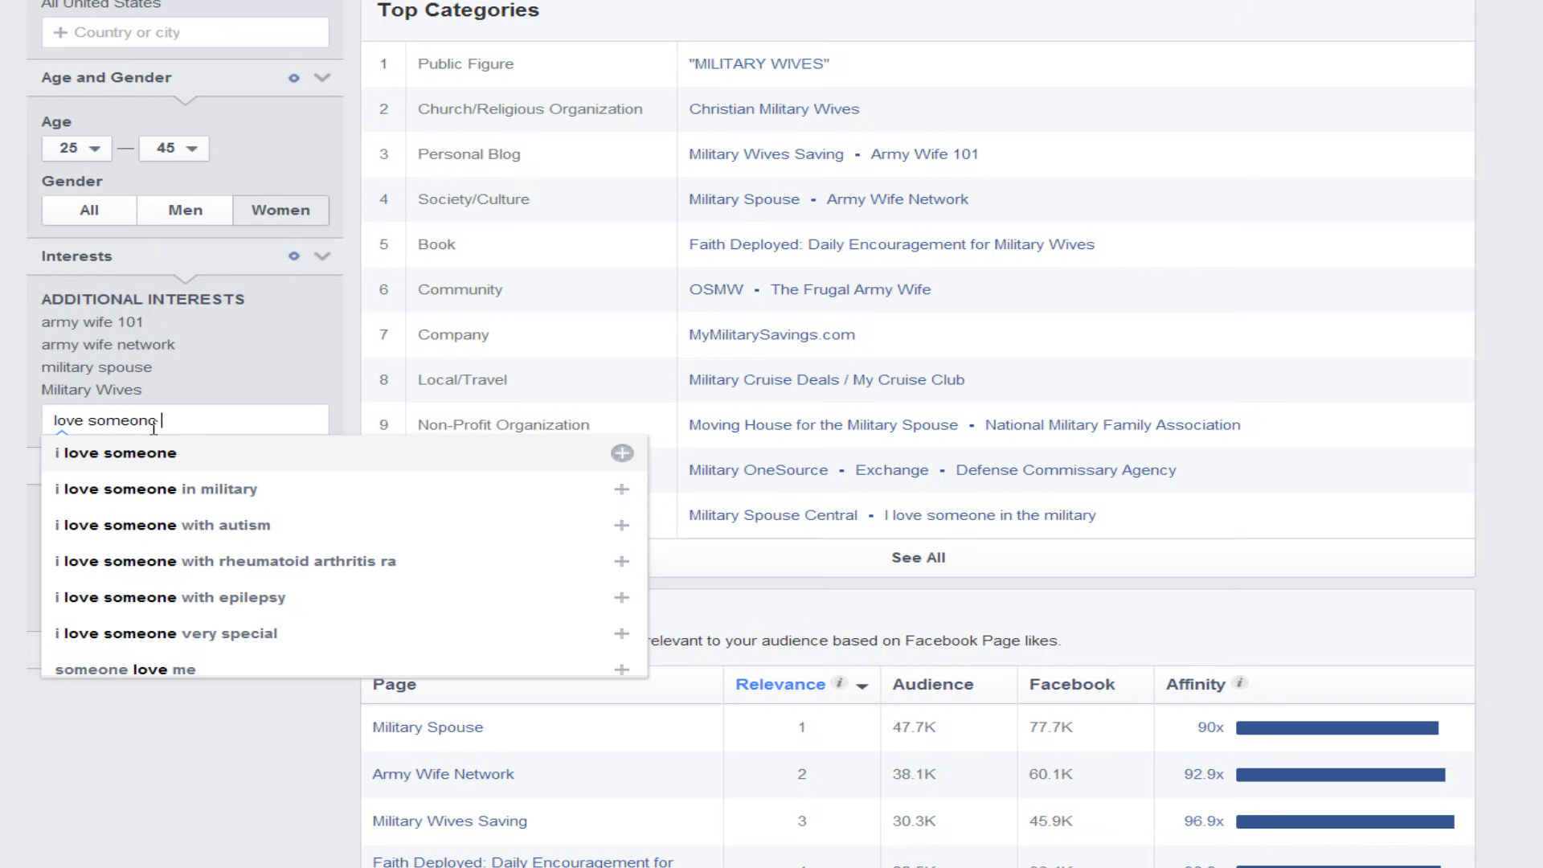
left_click_drag(277, 511, 149, 510)
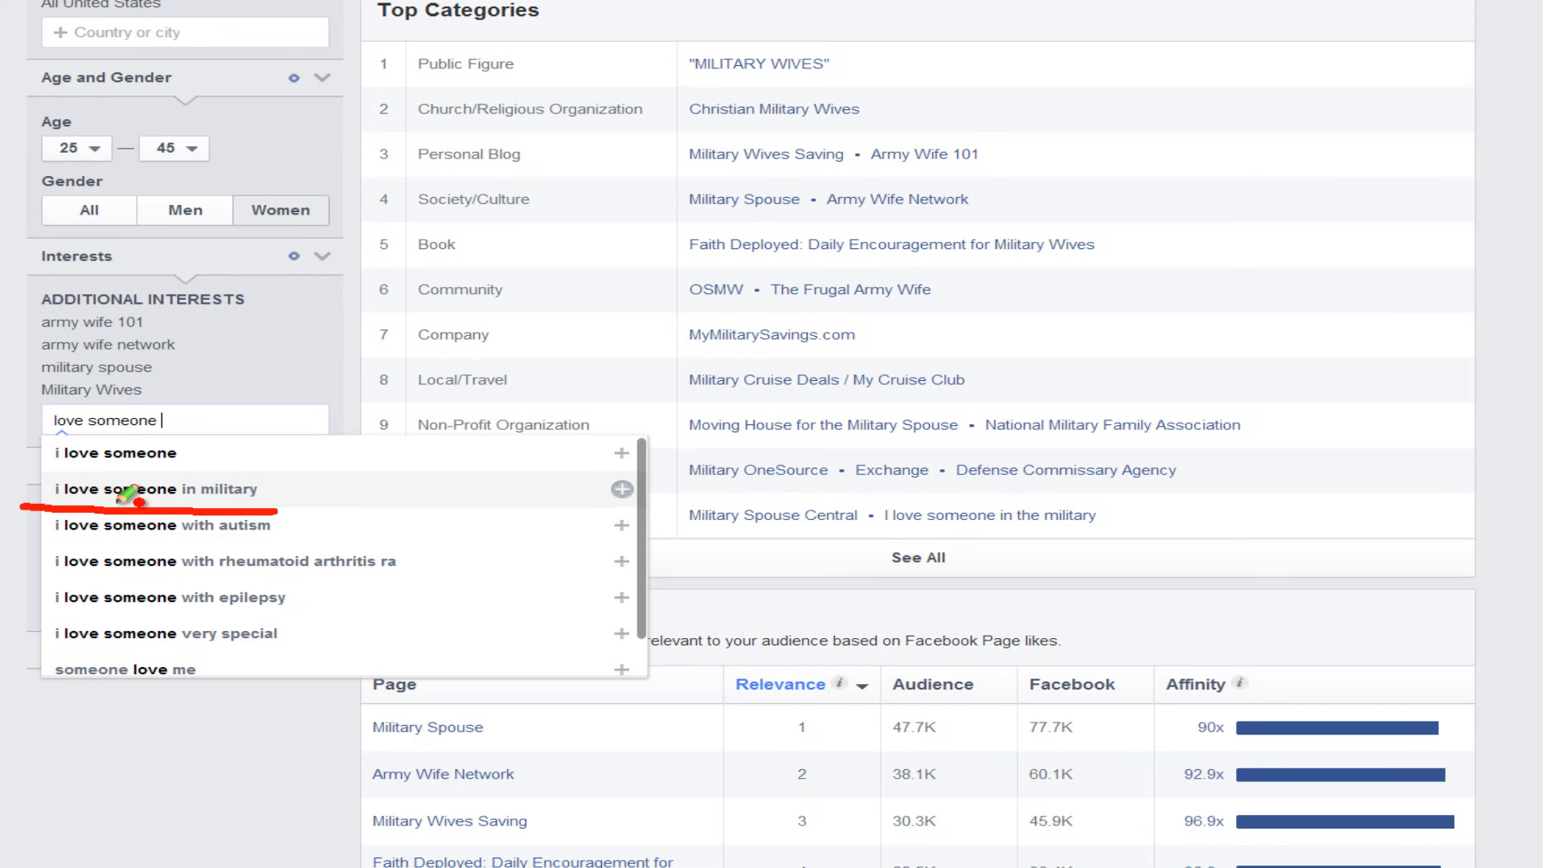
key("Escape")
type("n")
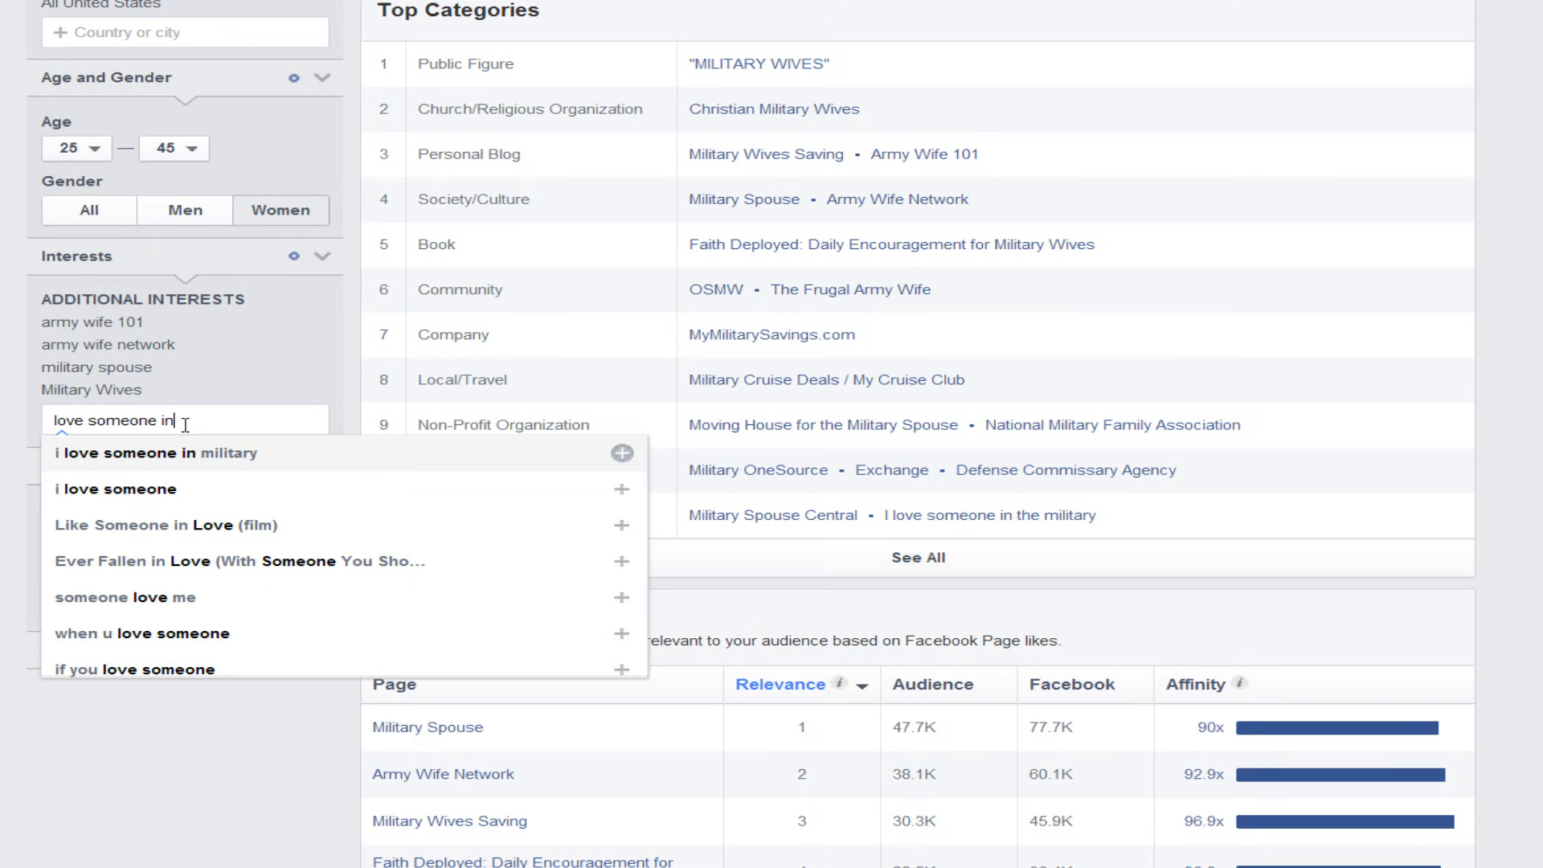
left_click(186, 452)
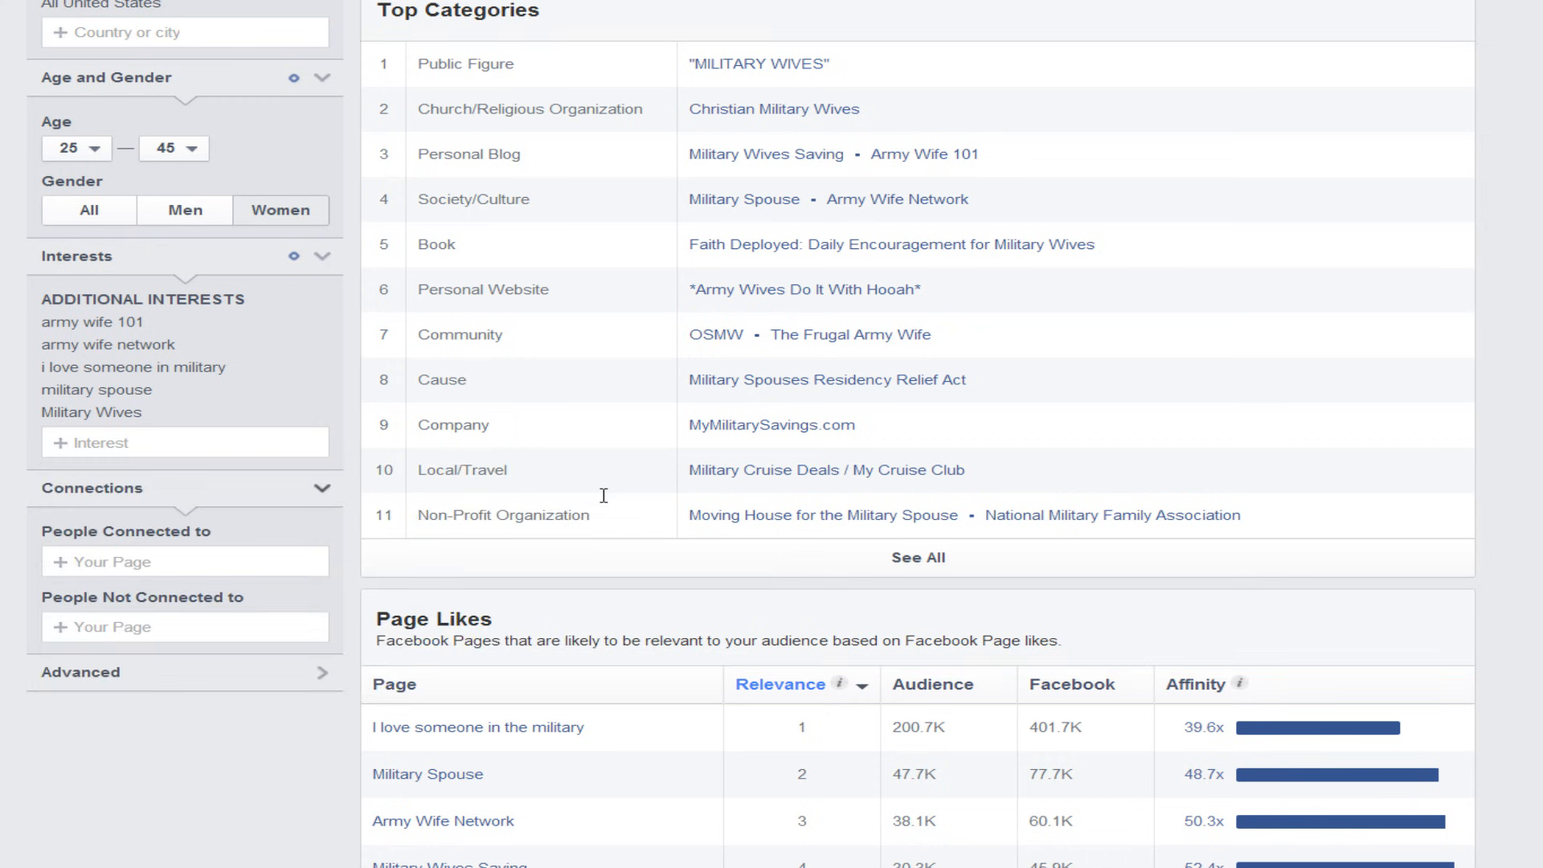
Expand the Top Categories table to show all categories for the updated audience.
left_click(956, 516)
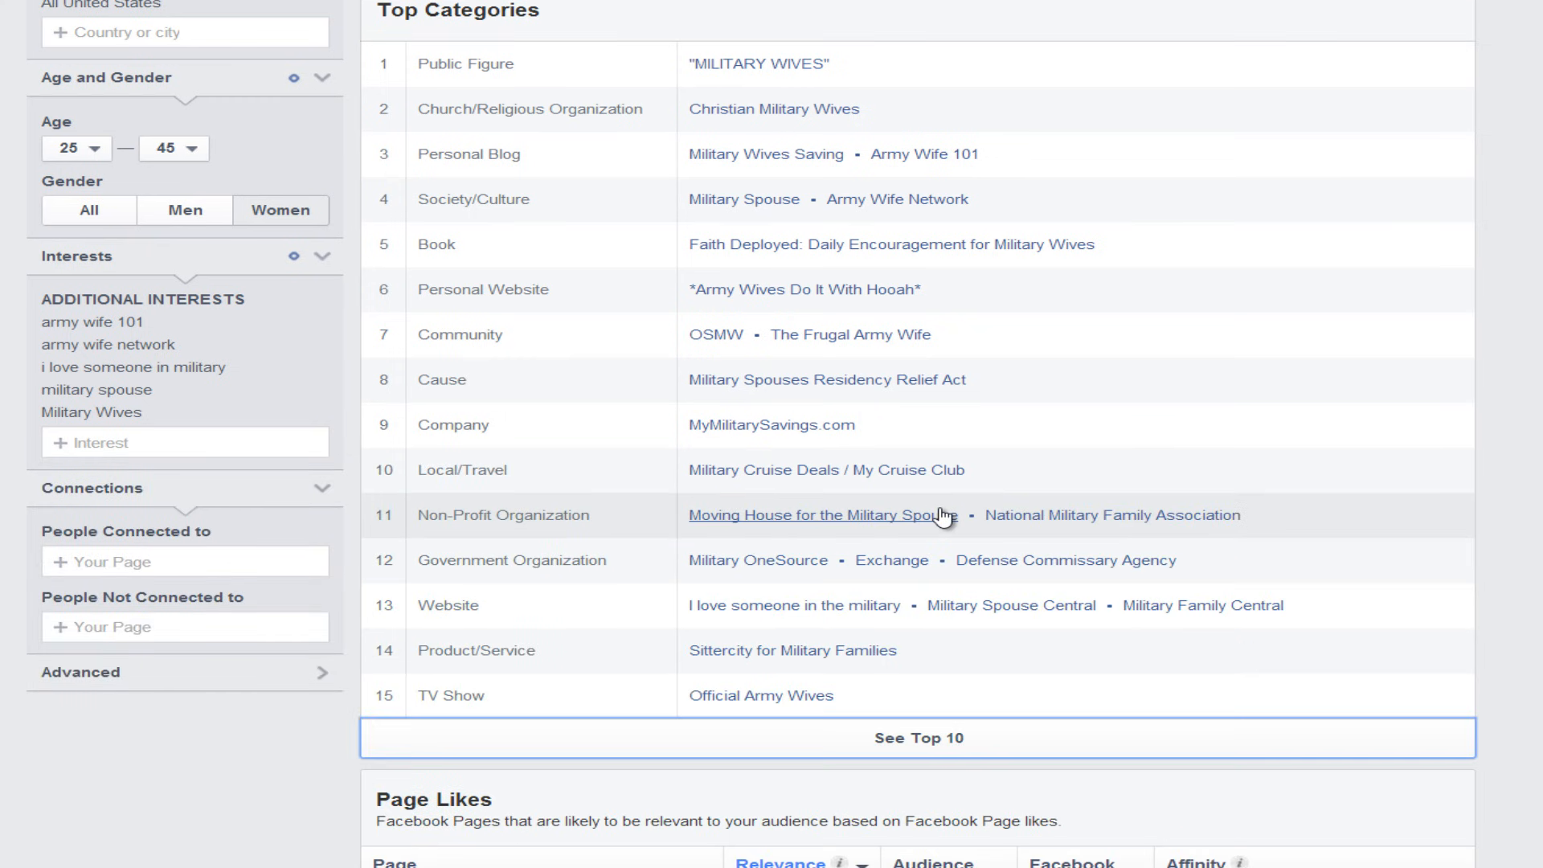
scroll(1012, 470, "up", 1)
scroll(882, 98, "down", 2)
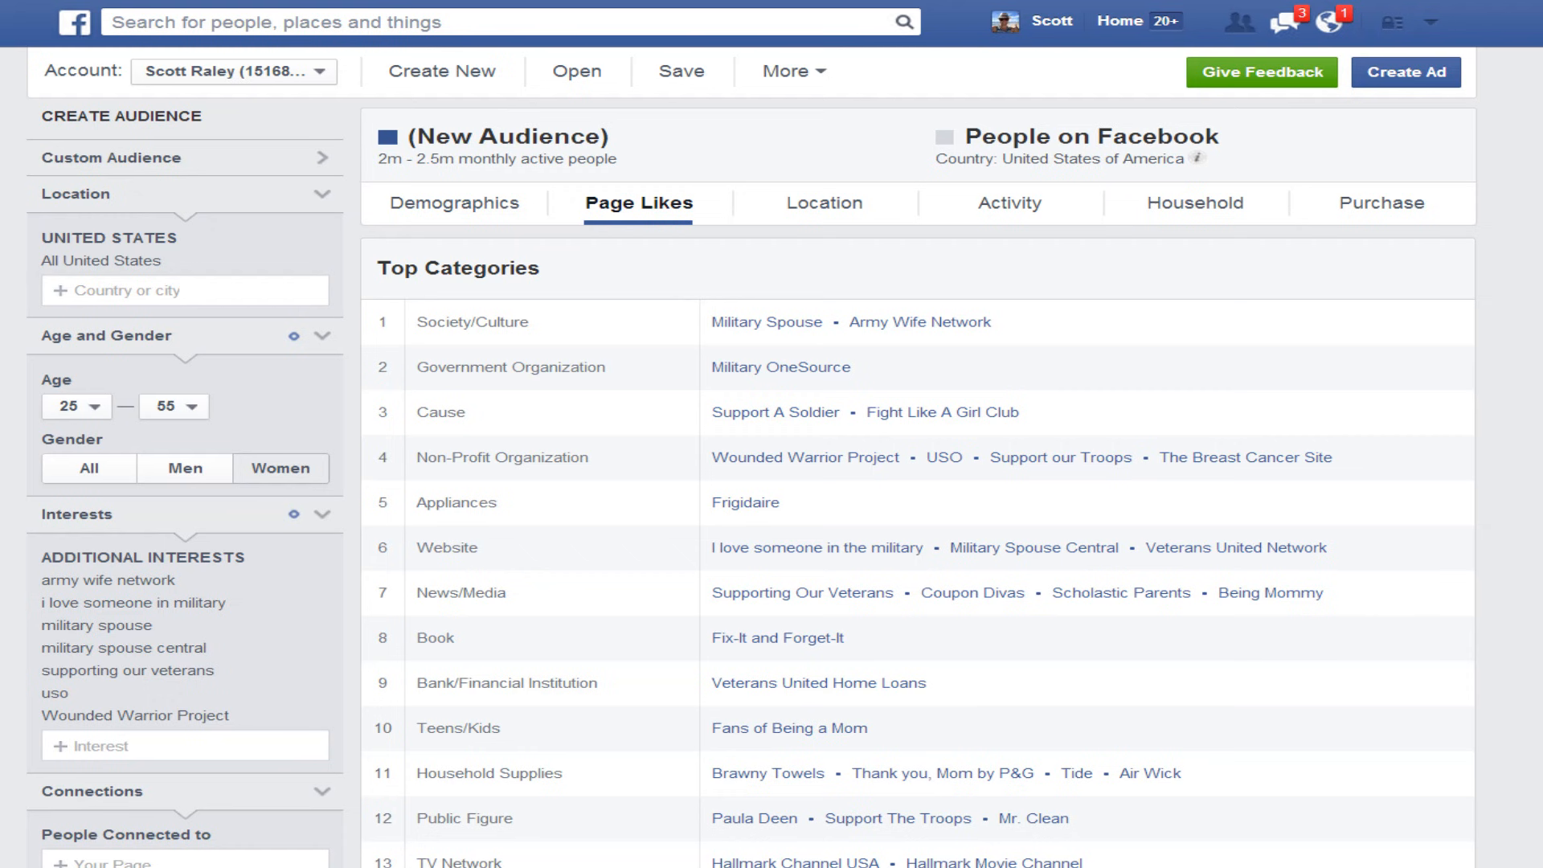
Switch to the broader audience of women aged 25 to 55, enlarge the page to 175%, and review its Top Categories.
scroll(1170, 393, "down", 4)
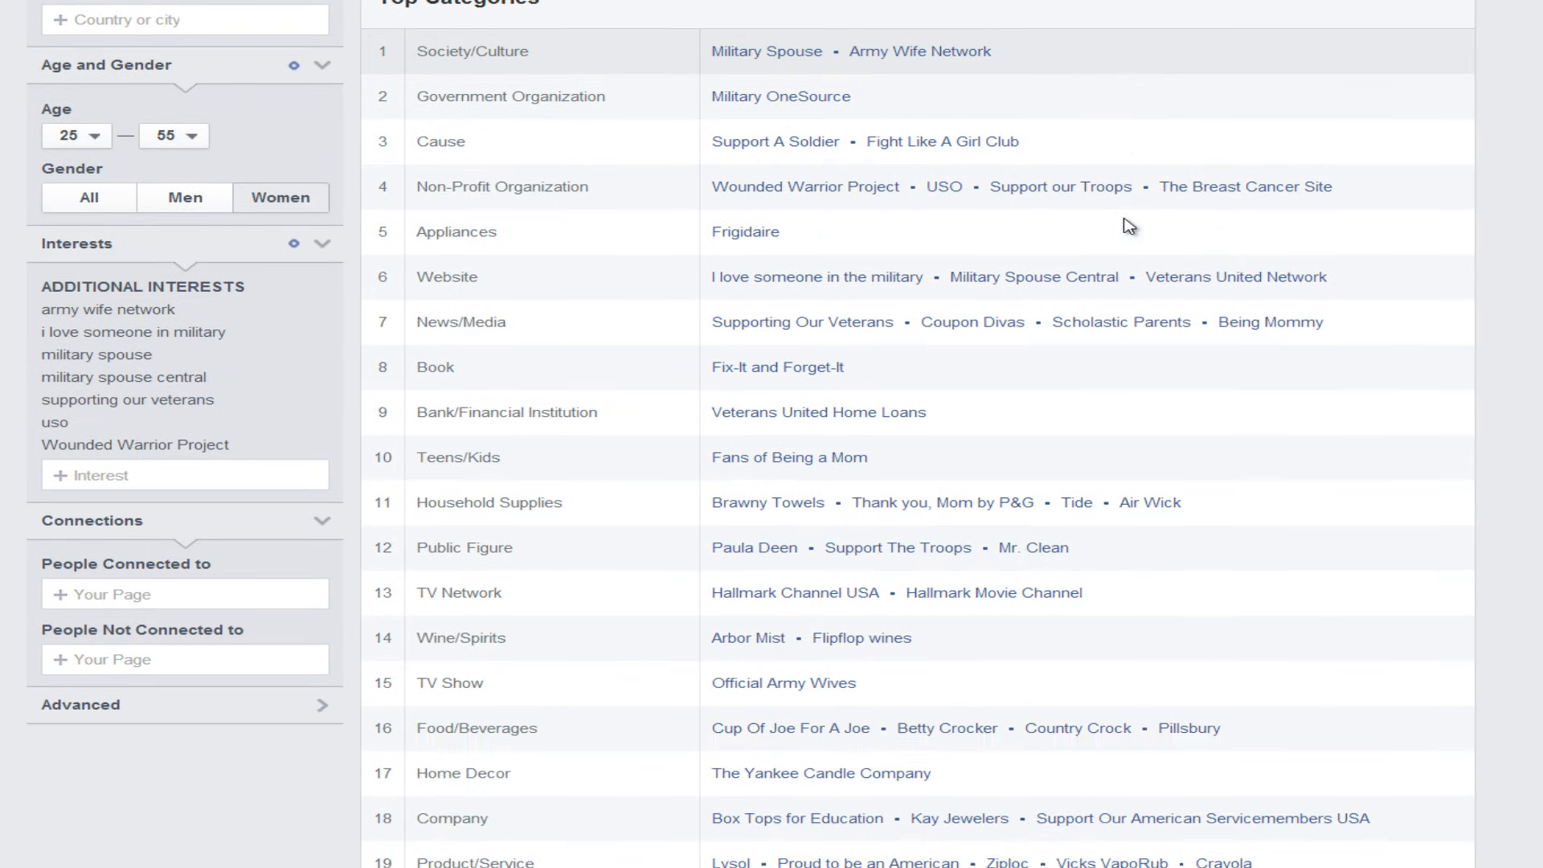
scroll(1129, 226, "down", 2)
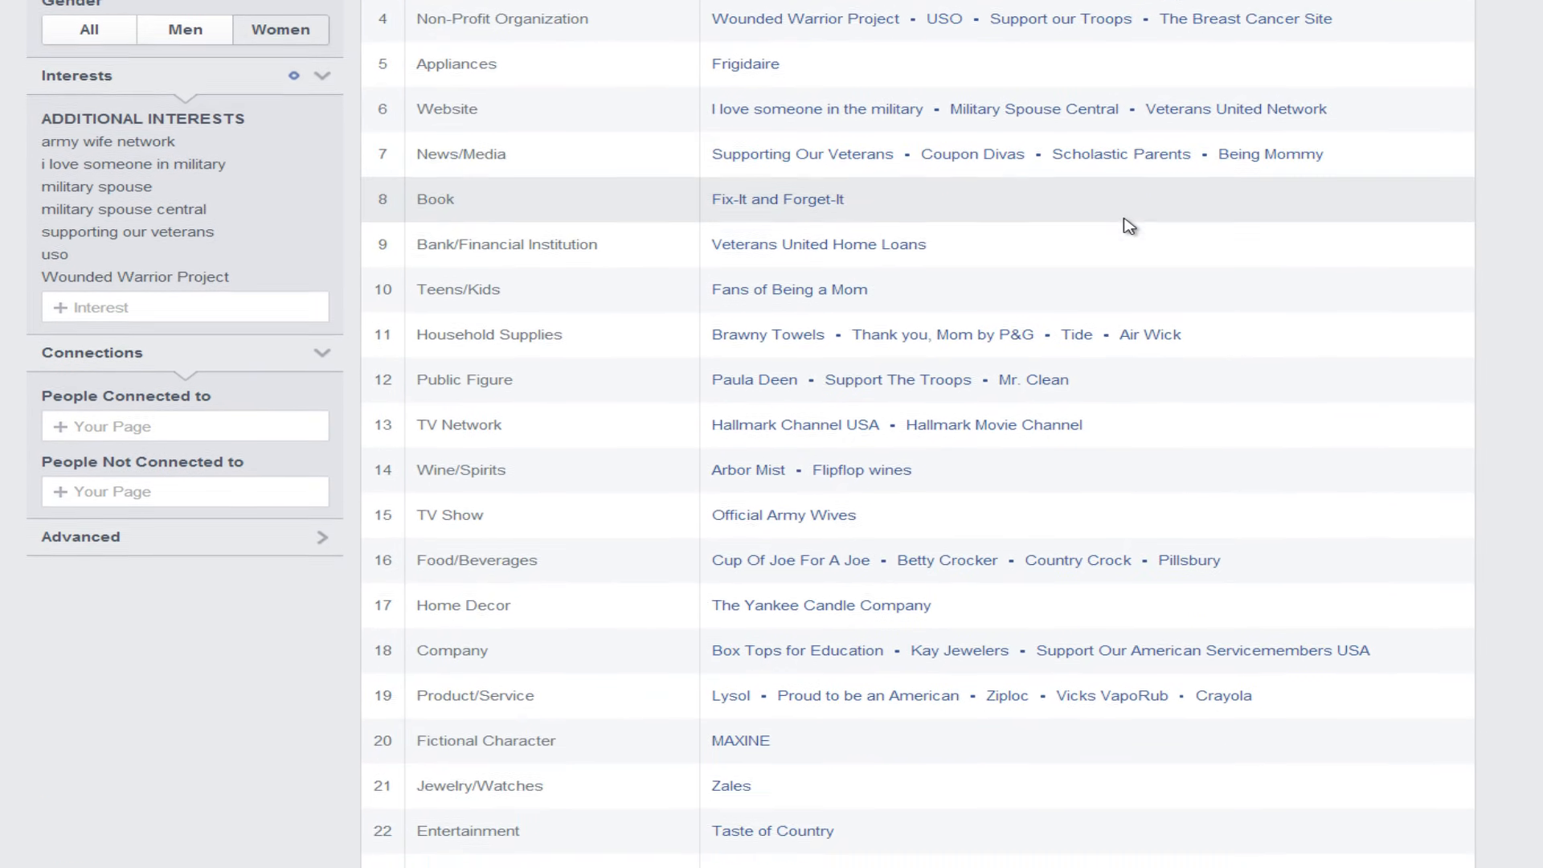
scroll(1123, 220, "up", 2)
key("ctrl+plus")
key("ctrl+plus")
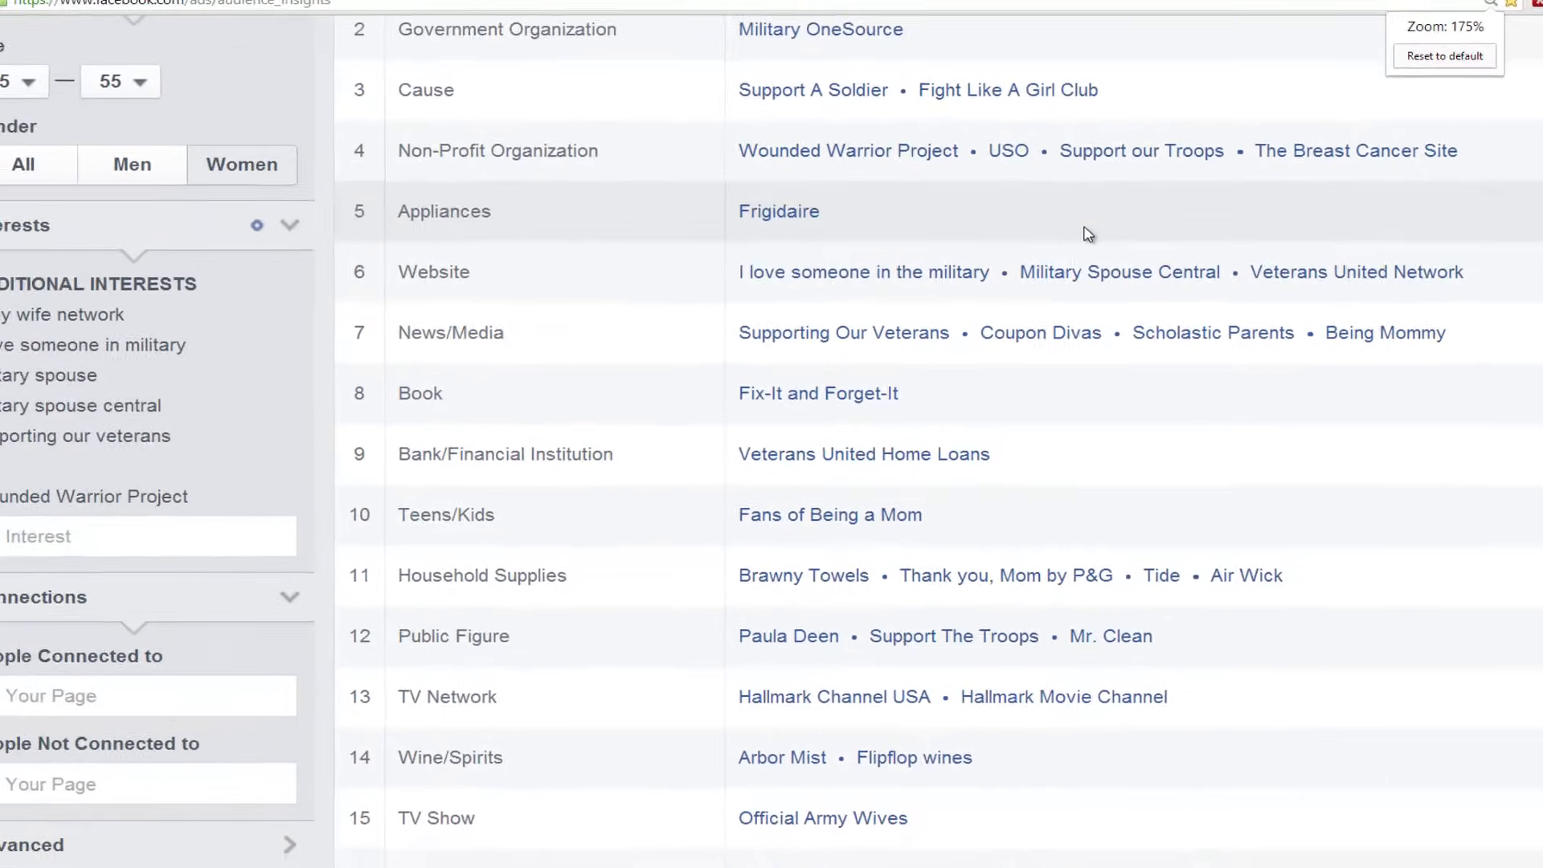
scroll(1073, 230, "down", 2)
scroll(1067, 230, "down", 8)
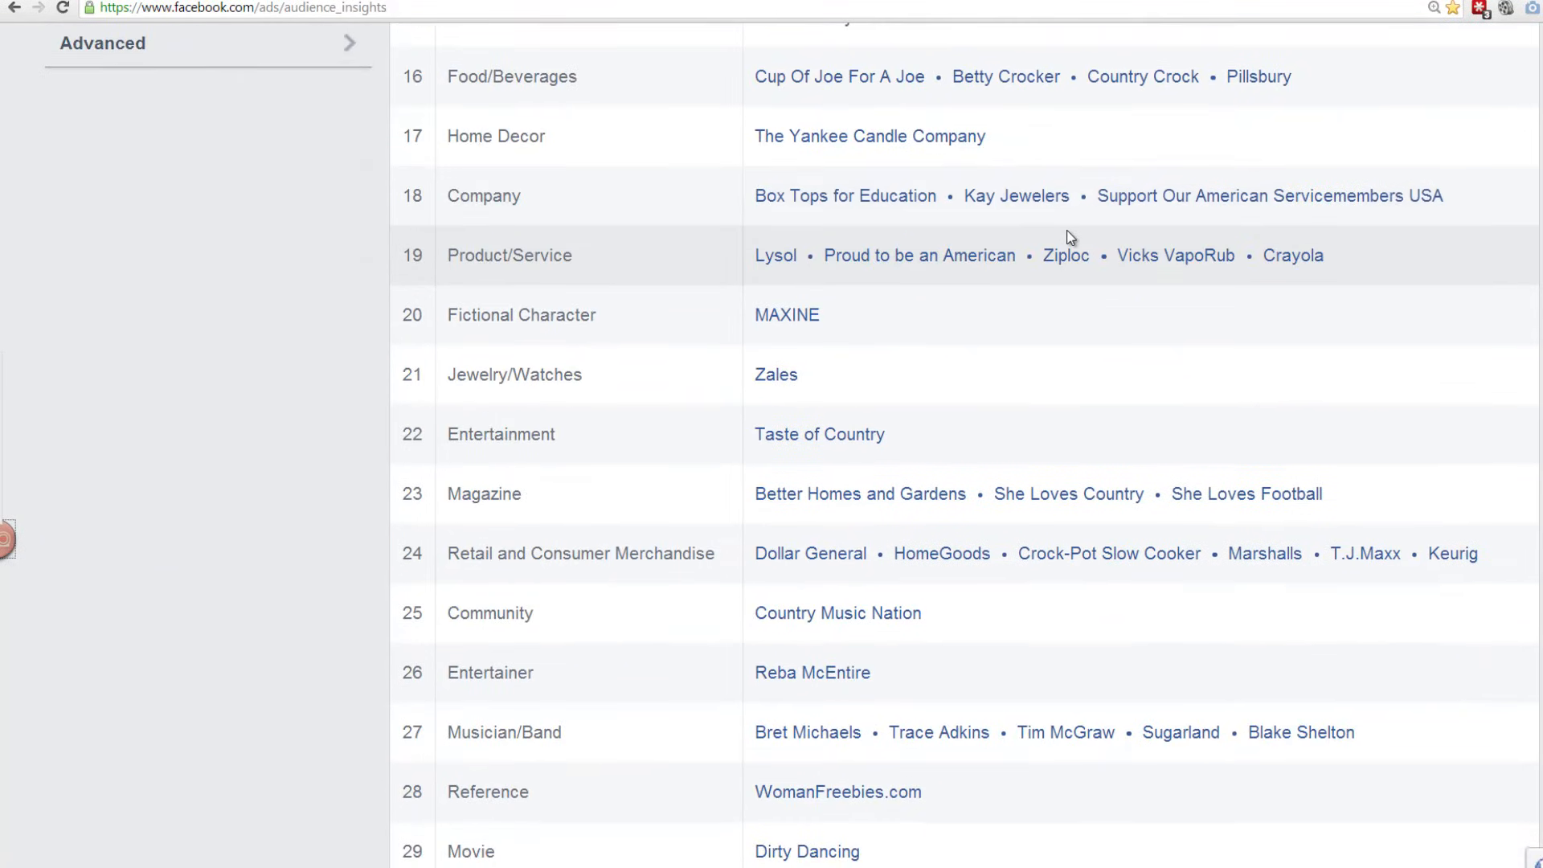
scroll(1067, 230, "down", 8)
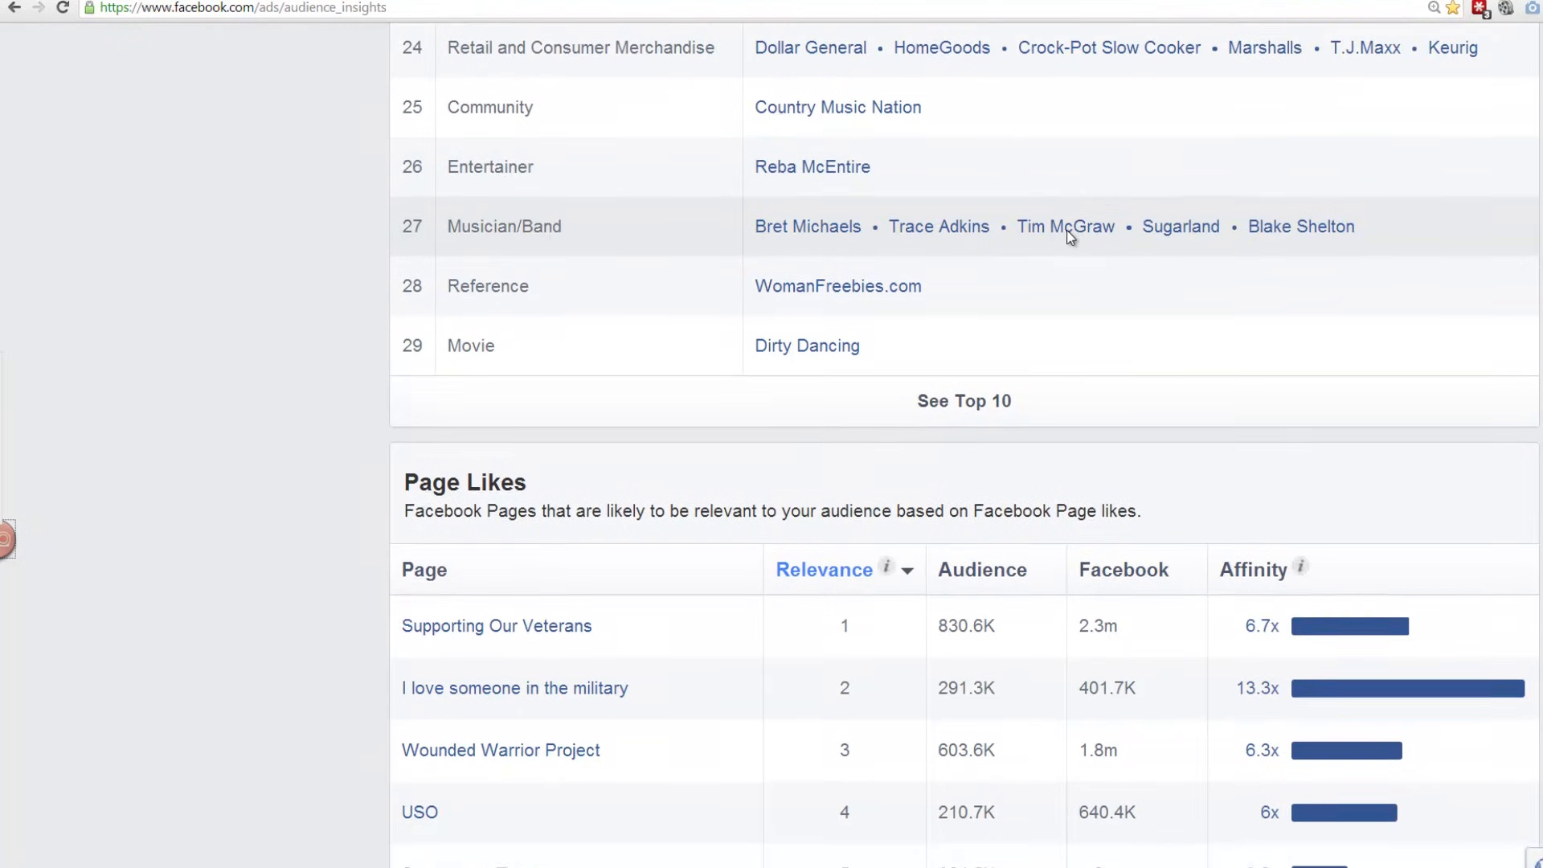
Underline Supporting Our Veterans, I love someone in the military, Wounded Warrior Project and USO in the Page Likes list, and clear the markings.
scroll(1069, 233, "down", 4)
scroll(1069, 233, "up", 1)
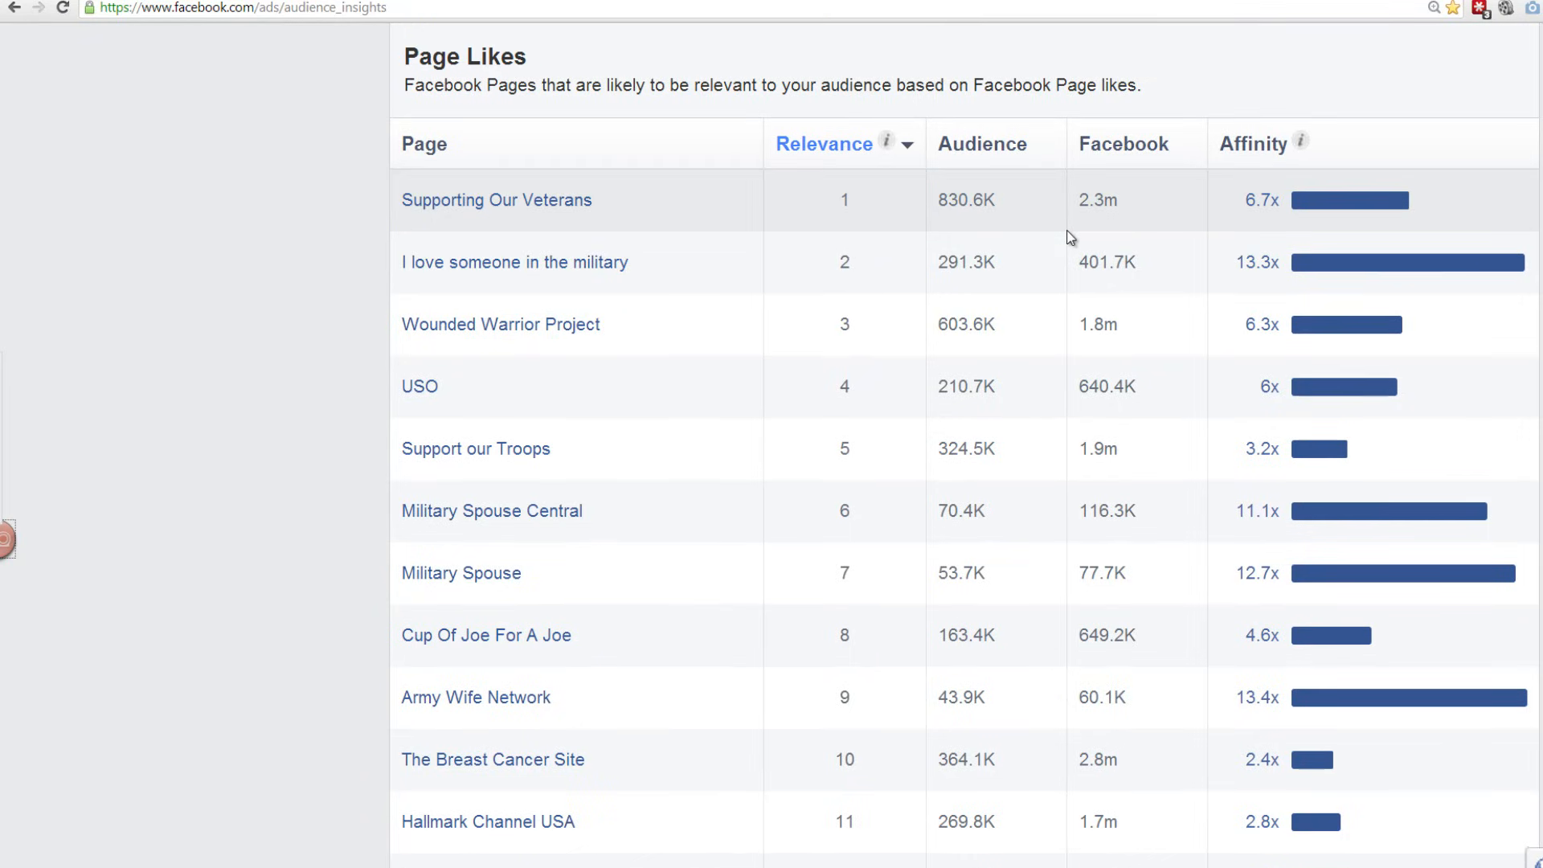
scroll(1069, 236, "down", 1)
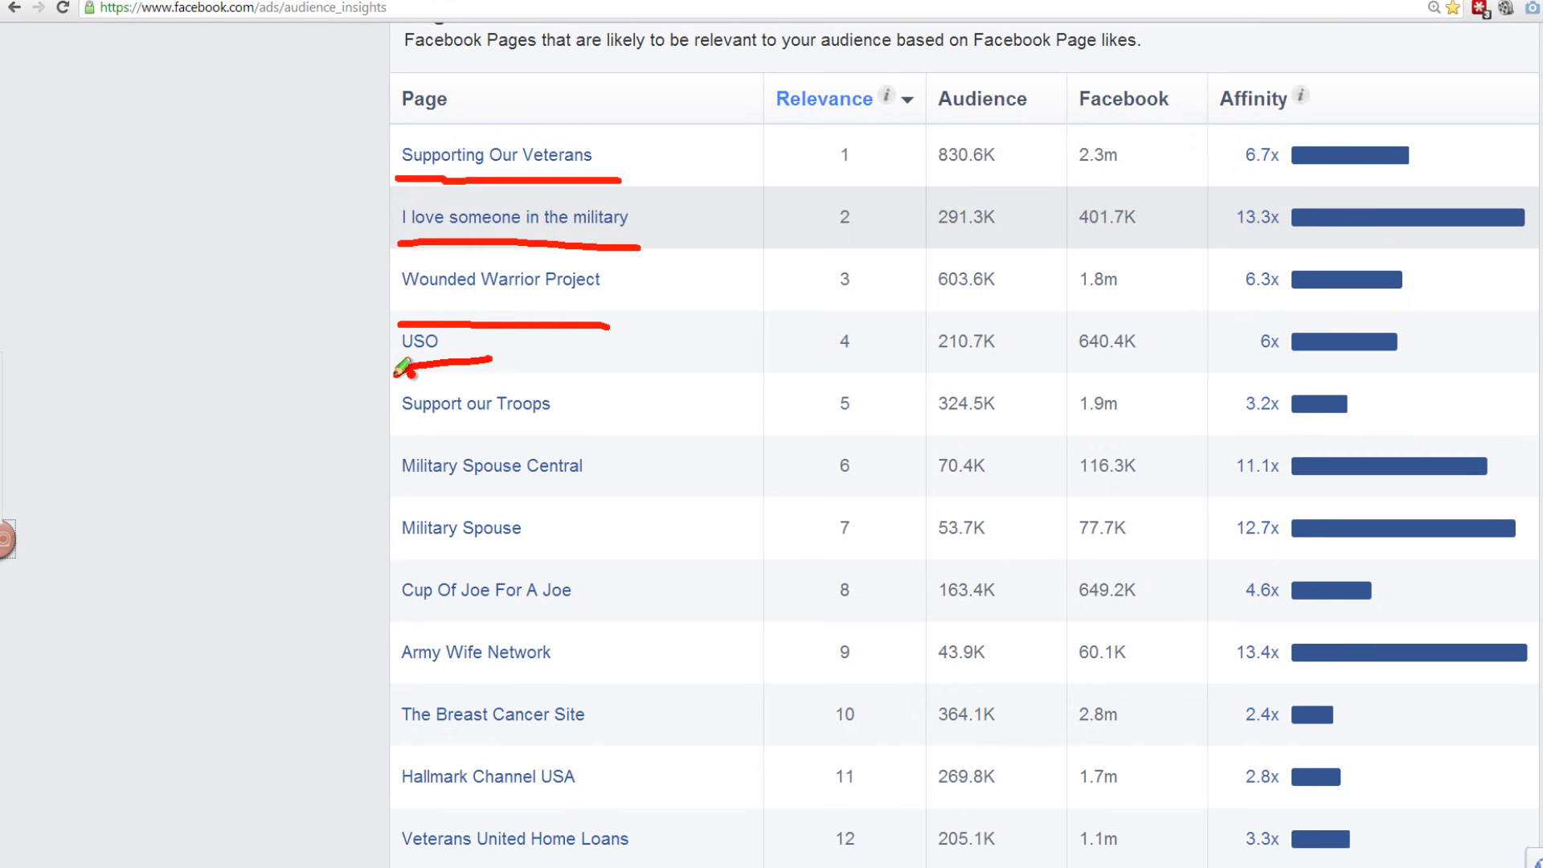
key("Escape")
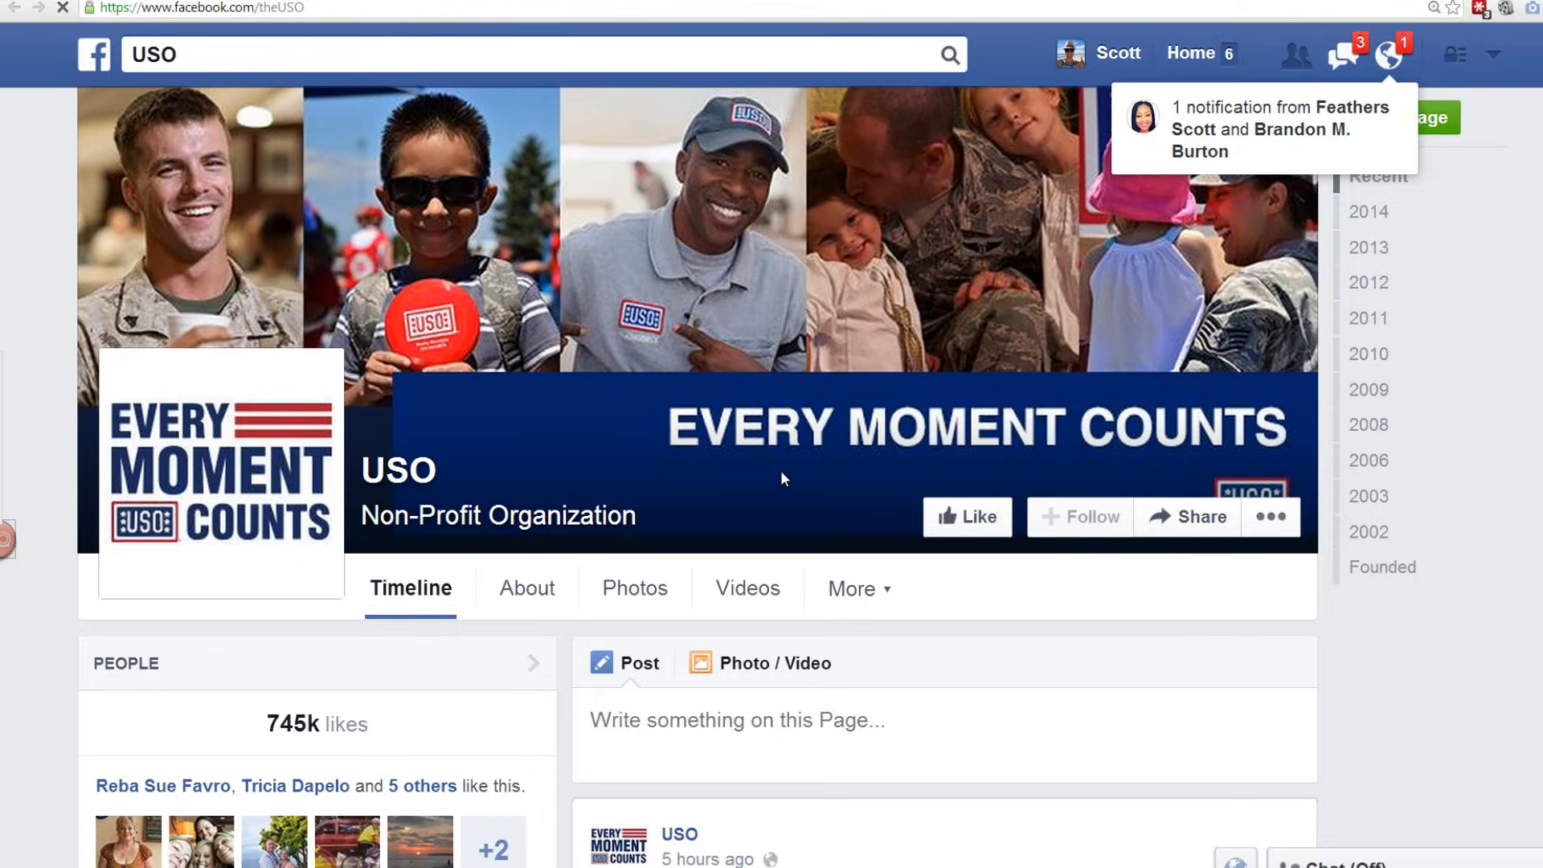
On the USO page on Facebook, reduce the page zoom and browse the posts and comments to judge its audience.
key("ctrl+minus")
key("ctrl+minus")
scroll(781, 473, "down", 6)
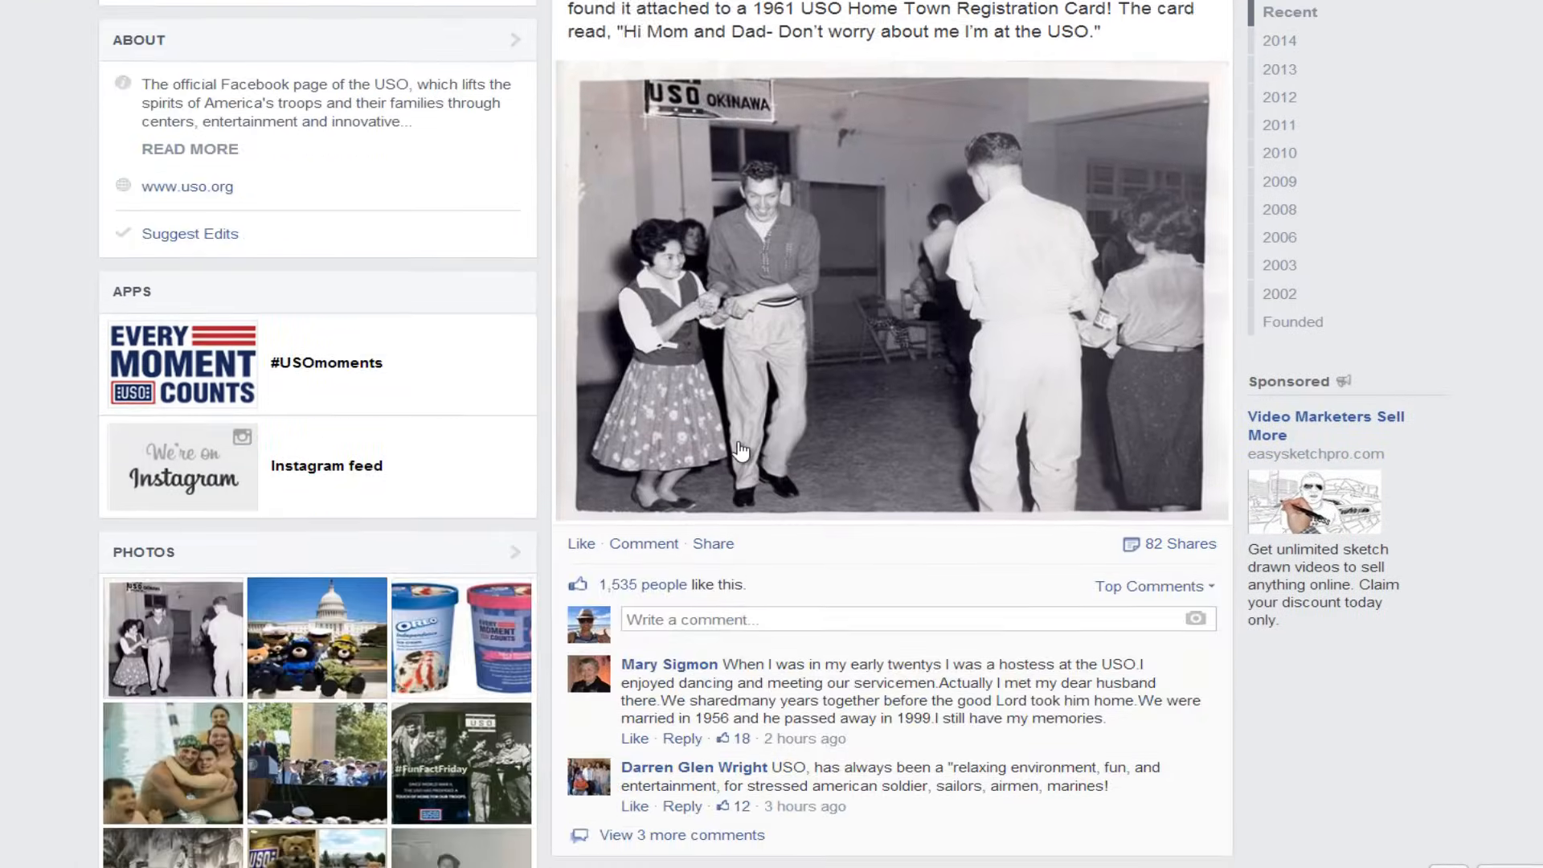
scroll(740, 452, "down", 10)
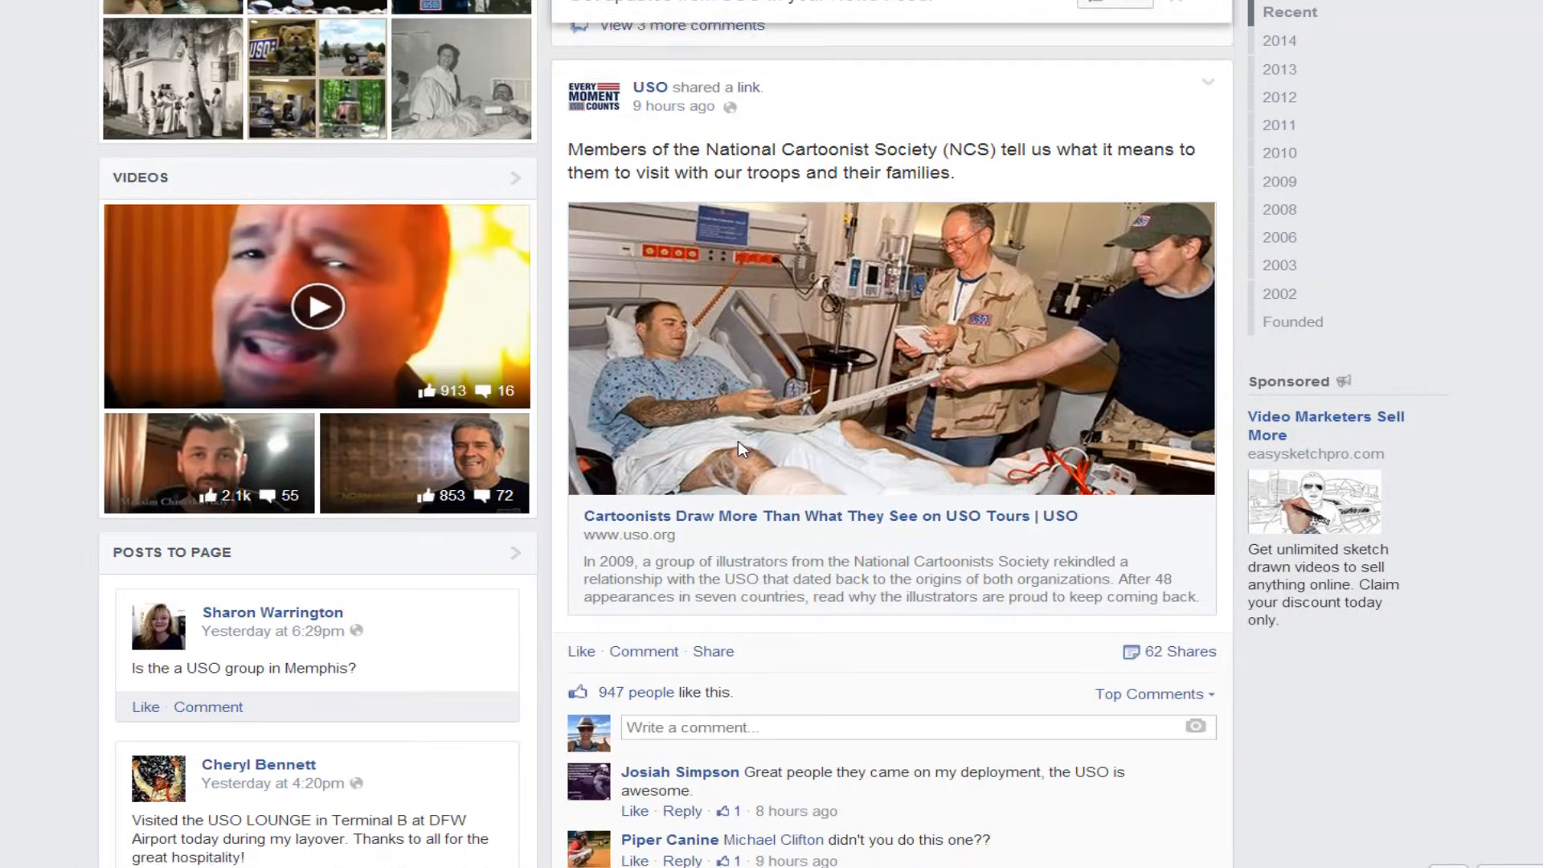
scroll(738, 440, "down", 11)
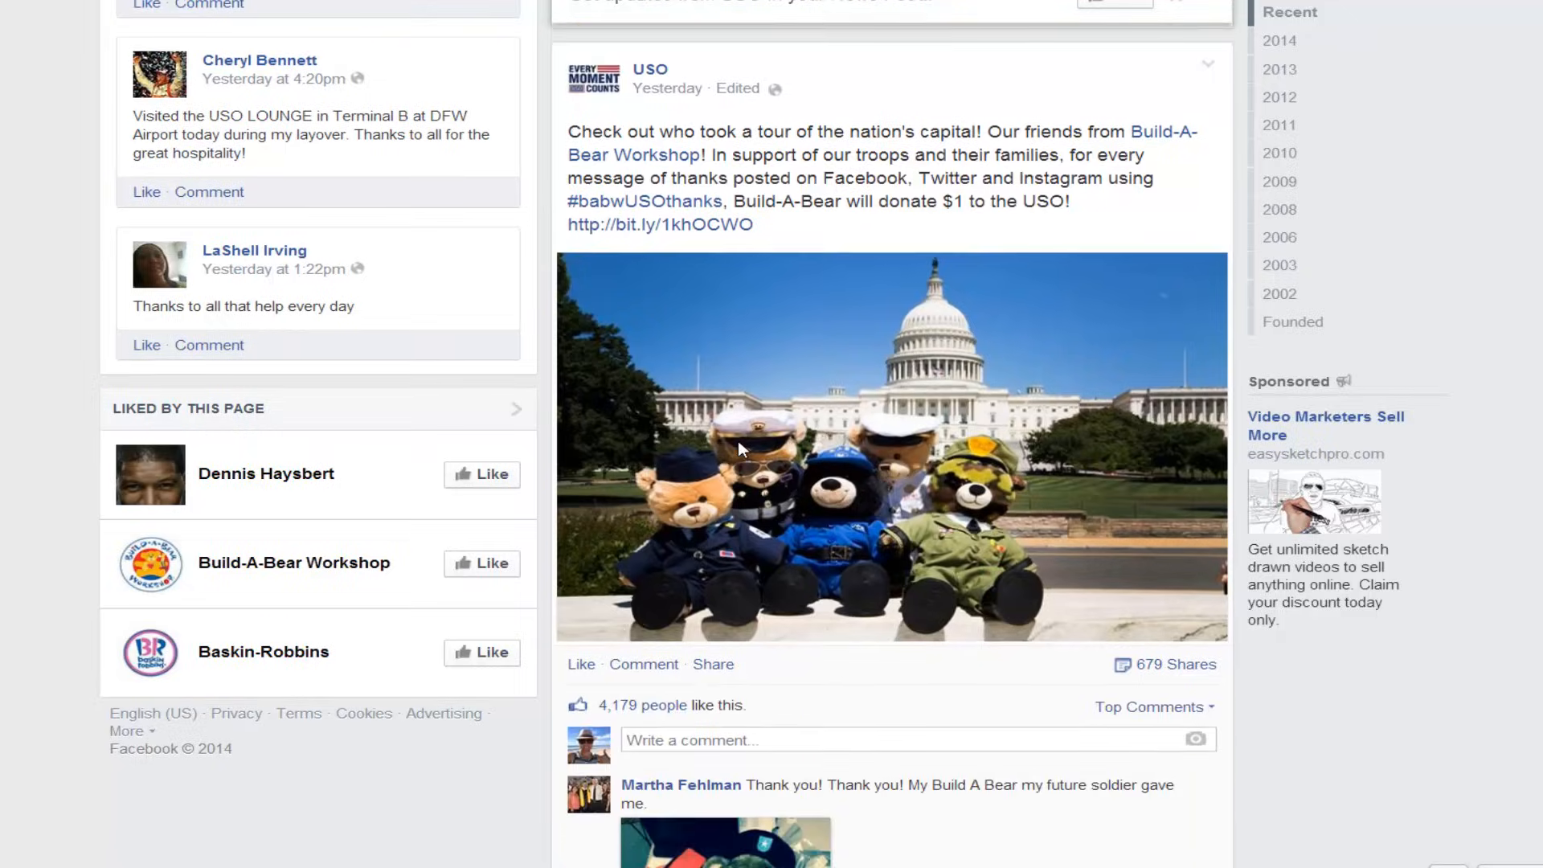
scroll(737, 440, "down", 18)
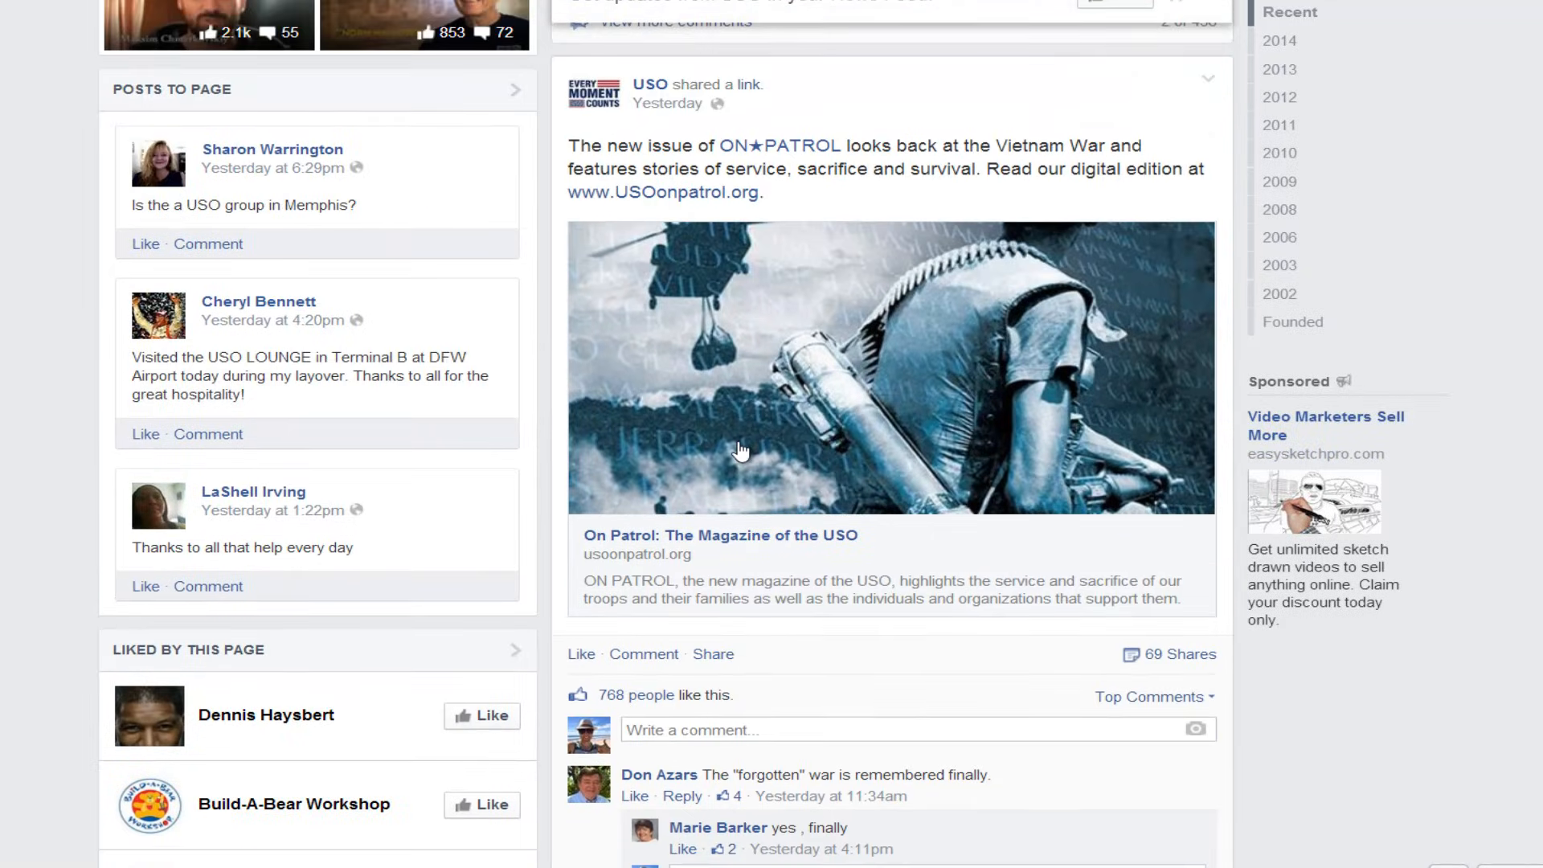
scroll(740, 452, "down", 20)
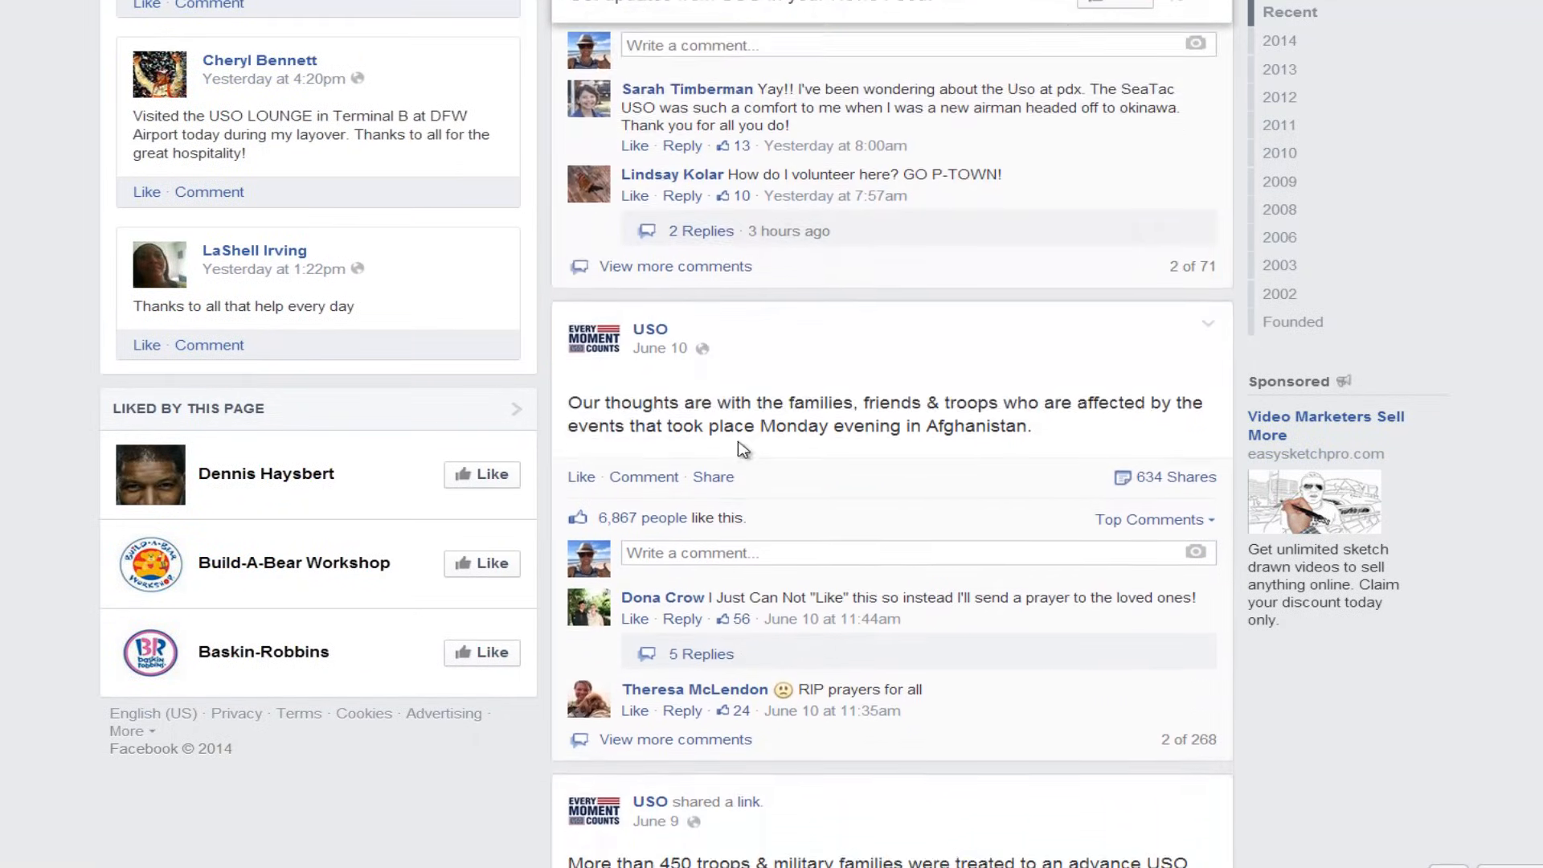
scroll(739, 448, "down", 20)
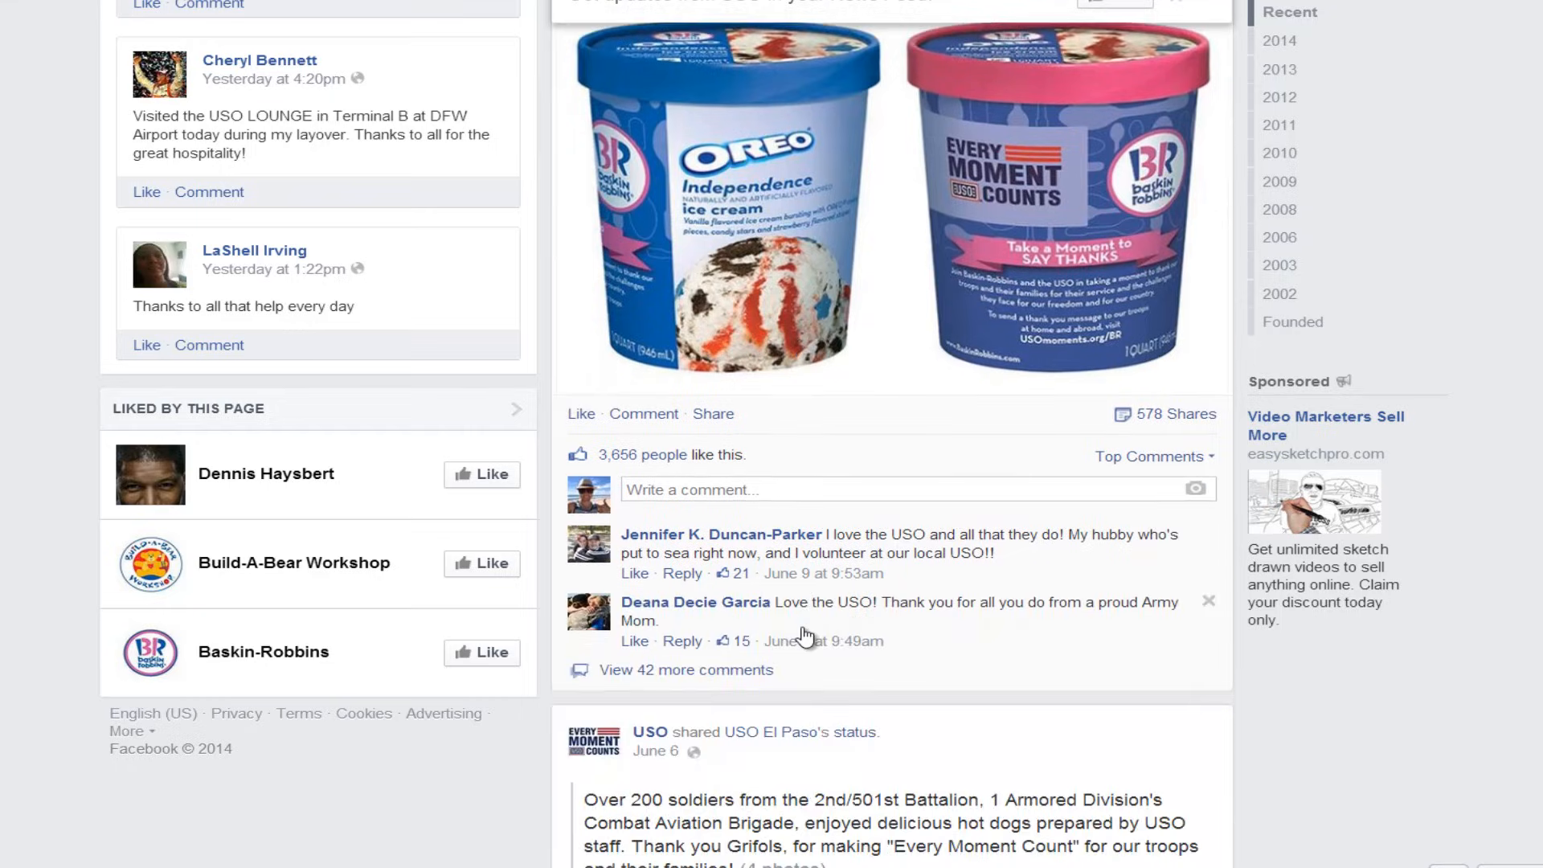
scroll(805, 637, "down", 9)
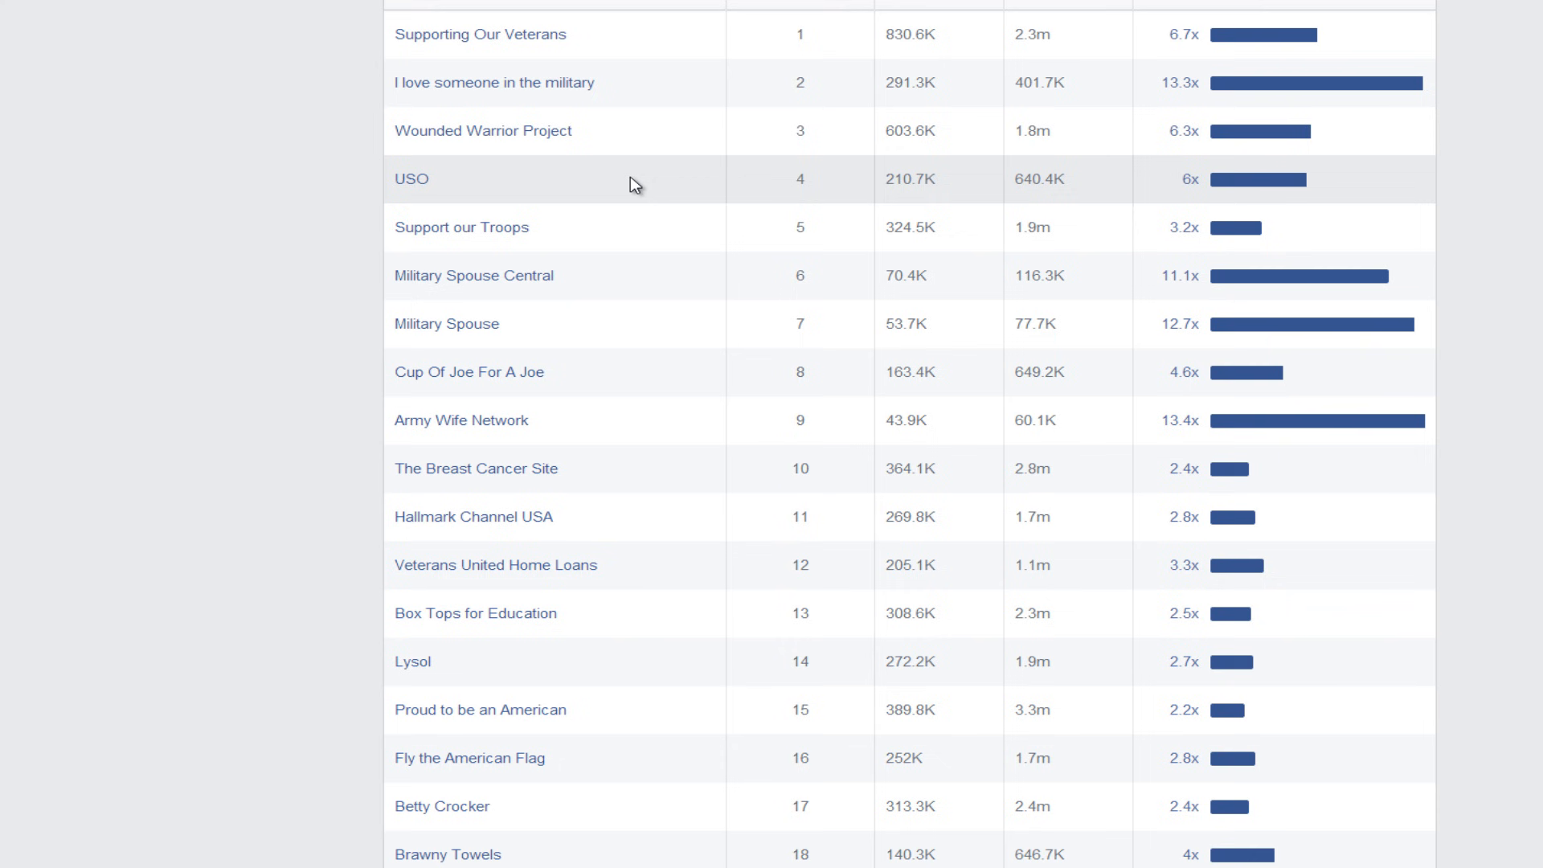
Return to the broader audience in Audience Insights and review the rest of its Page Likes list.
scroll(633, 183, "down", 2)
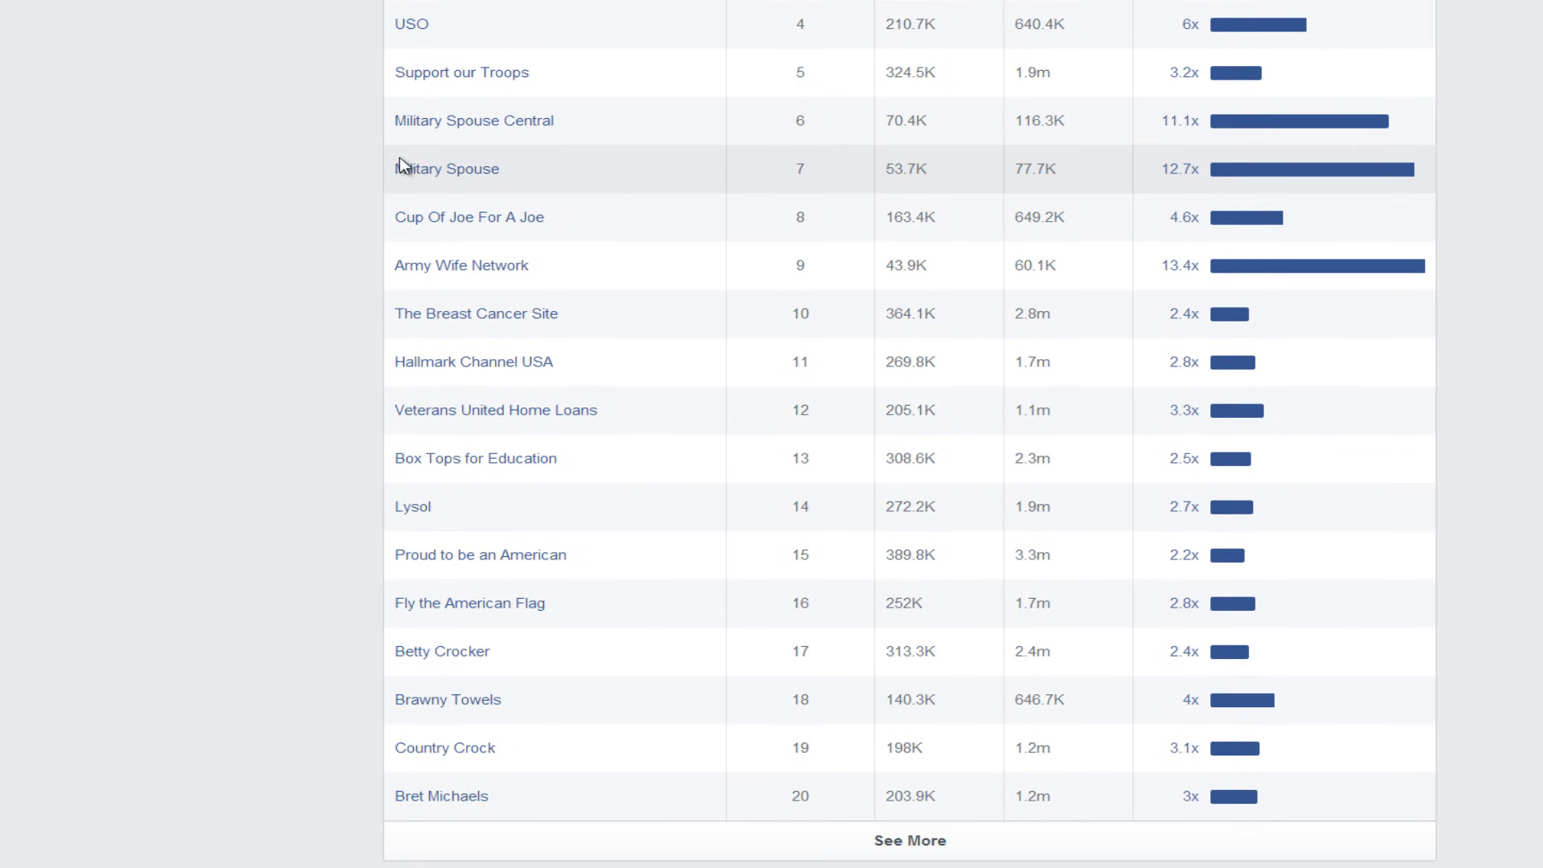
scroll(613, 299, "down", 1)
scroll(613, 300, "up", 7)
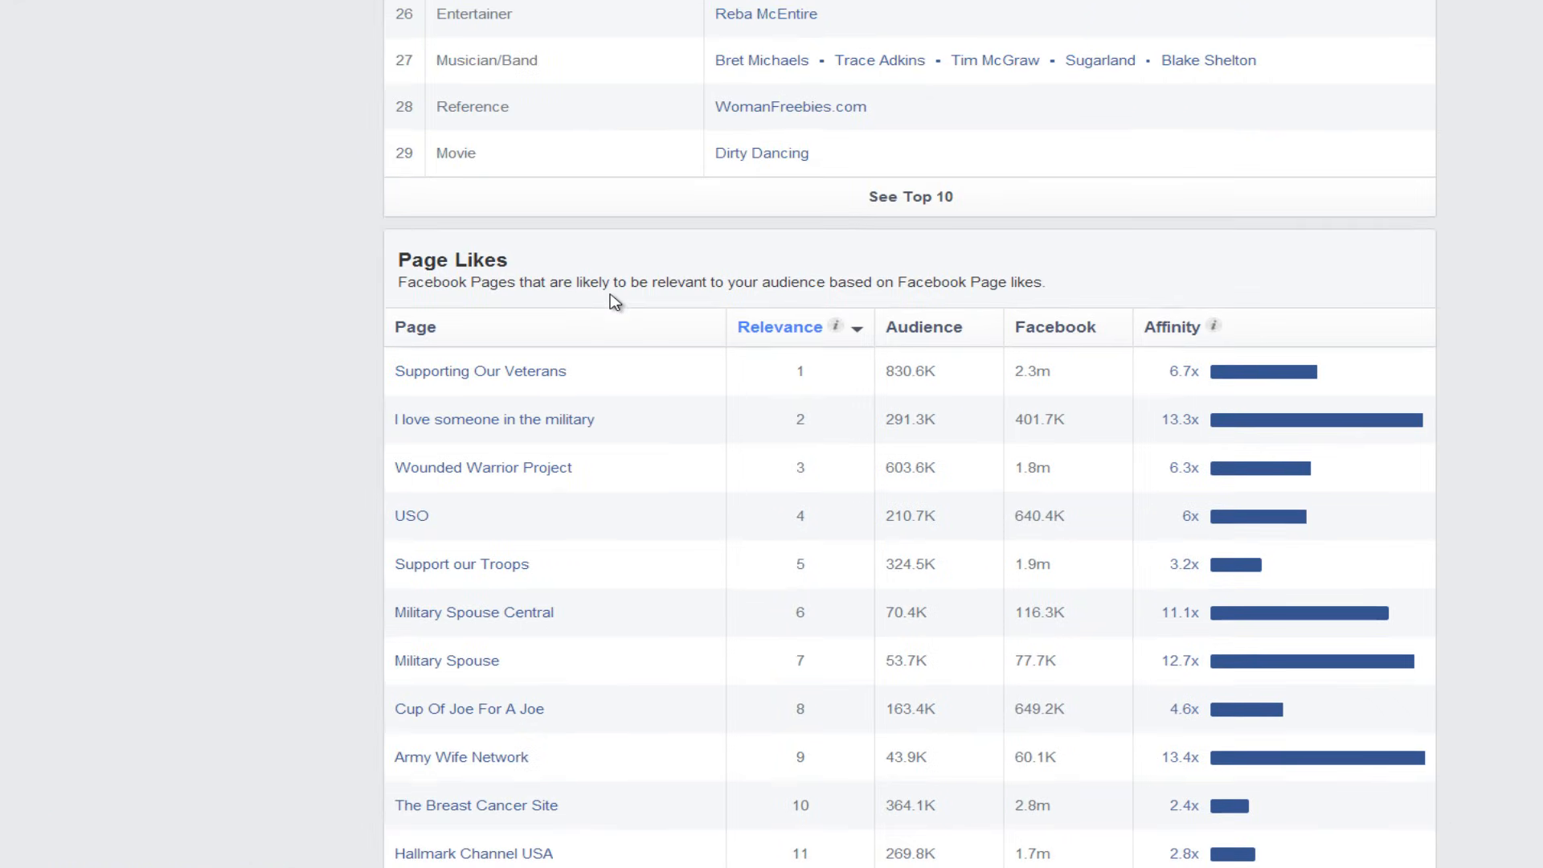
scroll(613, 300, "up", 1)
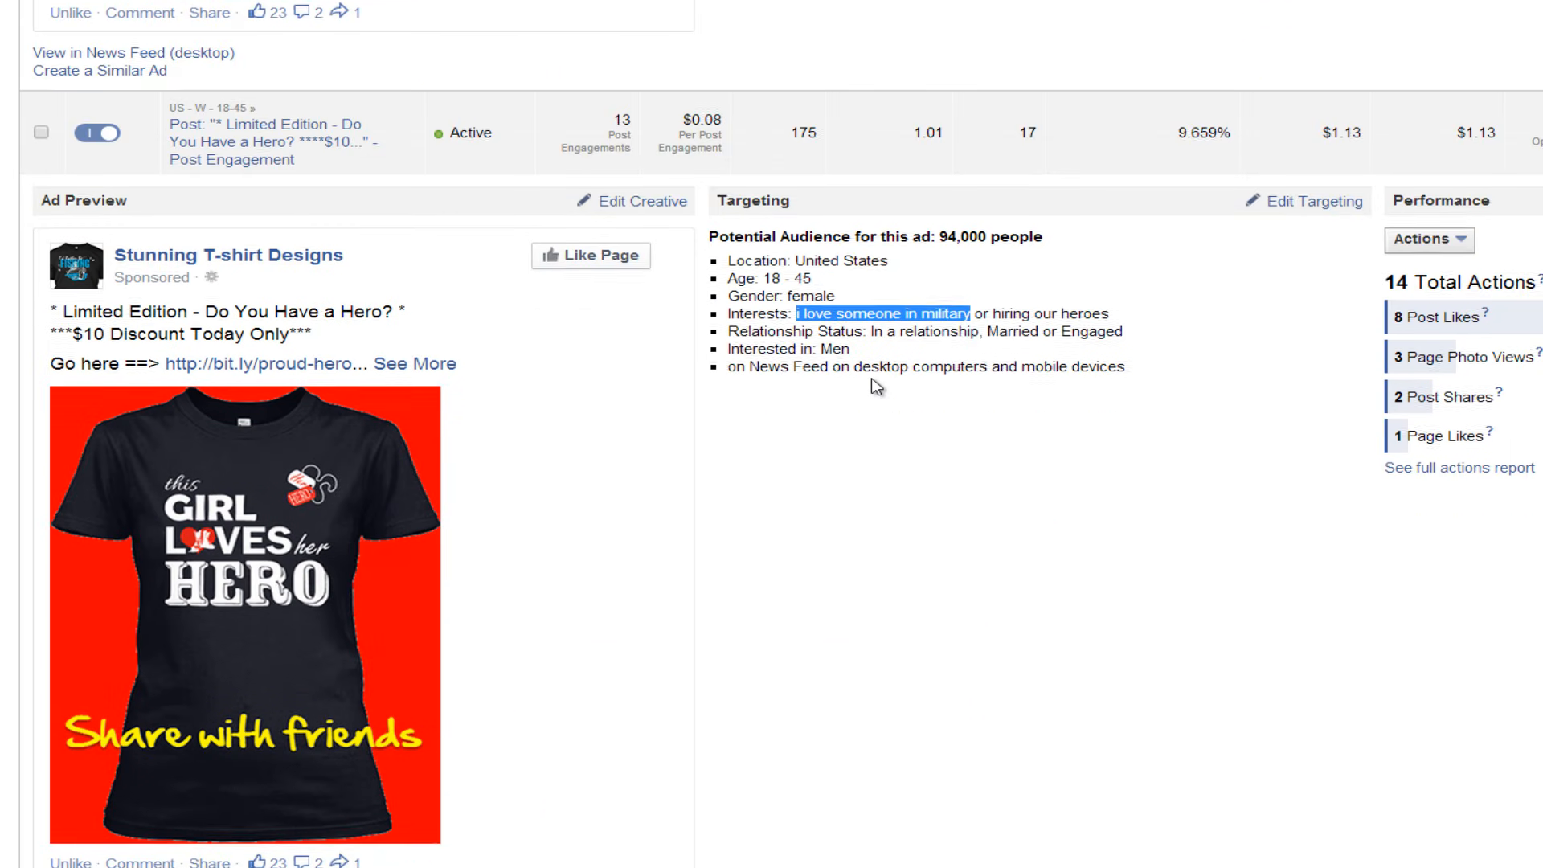
Mark the targeting details of the 'Do You Have a Hero?' ad, clear the marking, and start a similar ad from it.
left_click(877, 388)
scroll(875, 387, "down", 3)
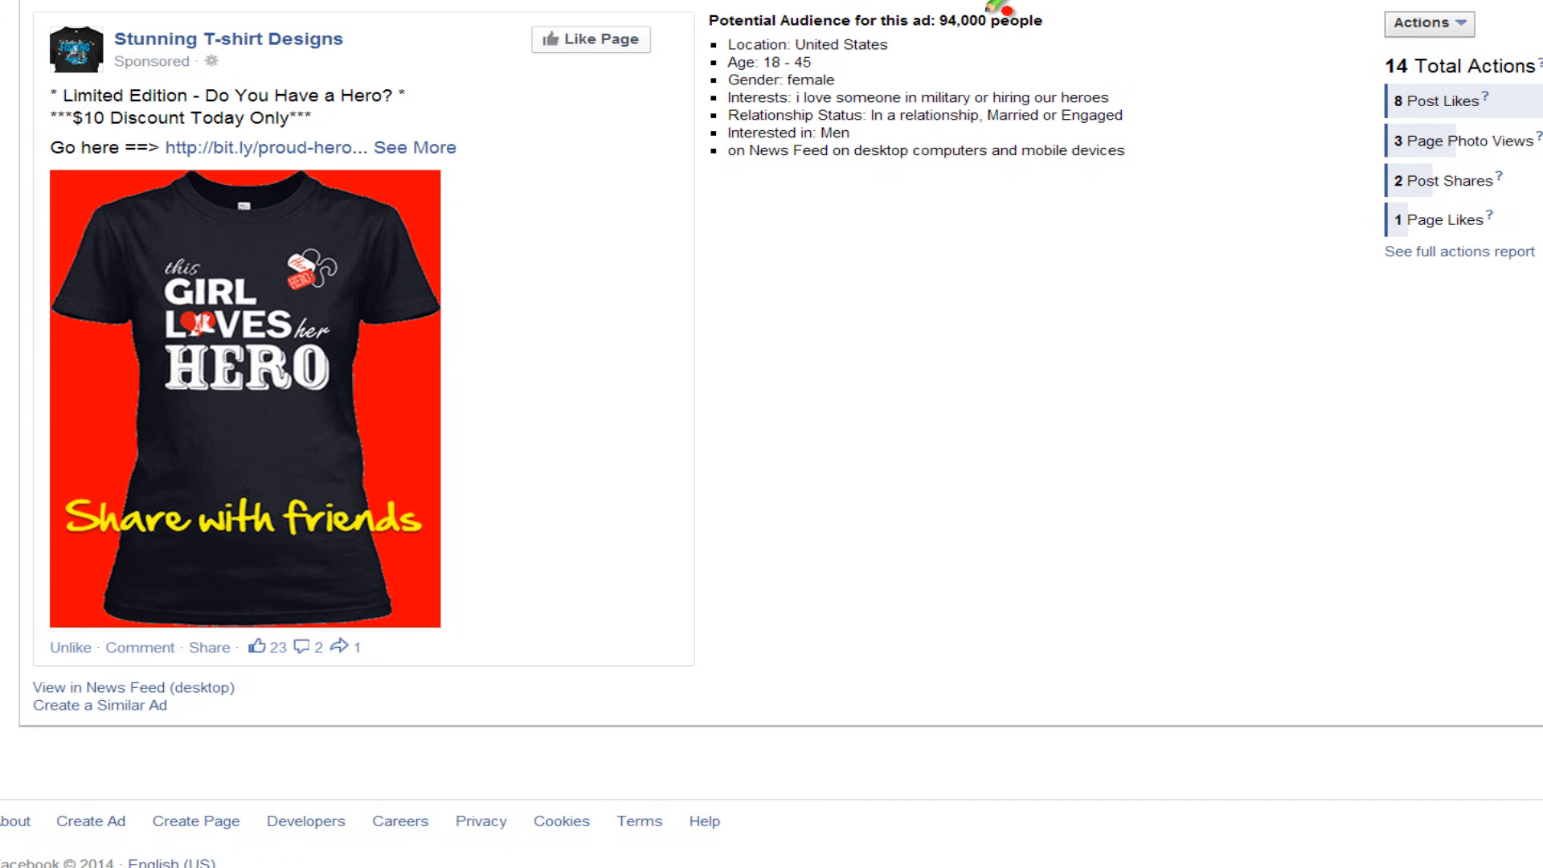
left_click_drag(696, 2, 677, 131)
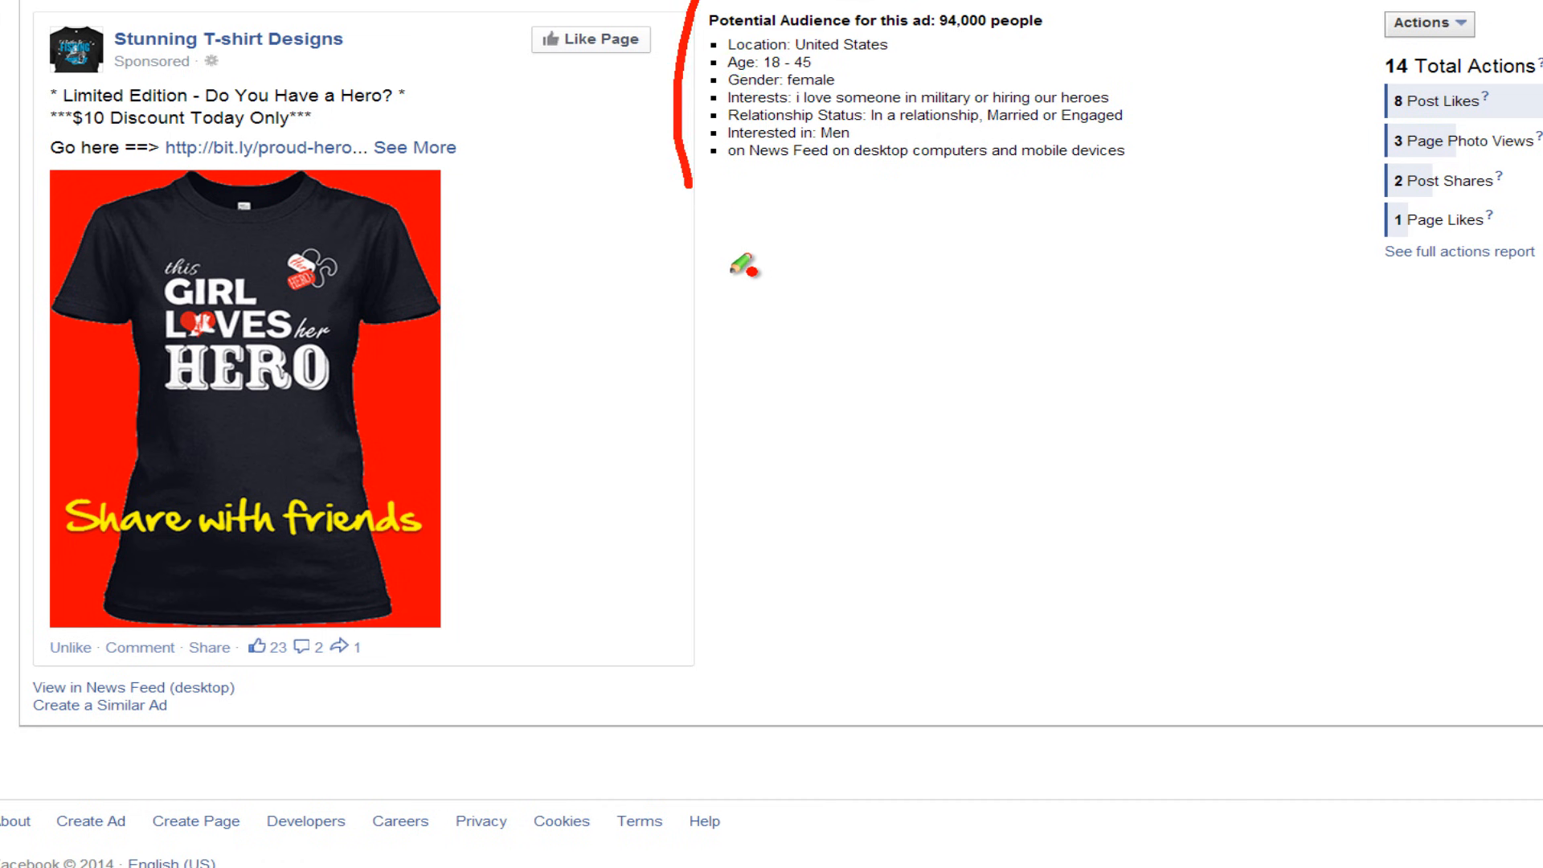
mouse_move(725, 217)
left_mouse_down()
mouse_move(482, 611)
mouse_move(317, 649)
mouse_move(183, 709)
mouse_move(310, 740)
left_mouse_up()
key("Escape")
left_click(125, 707)
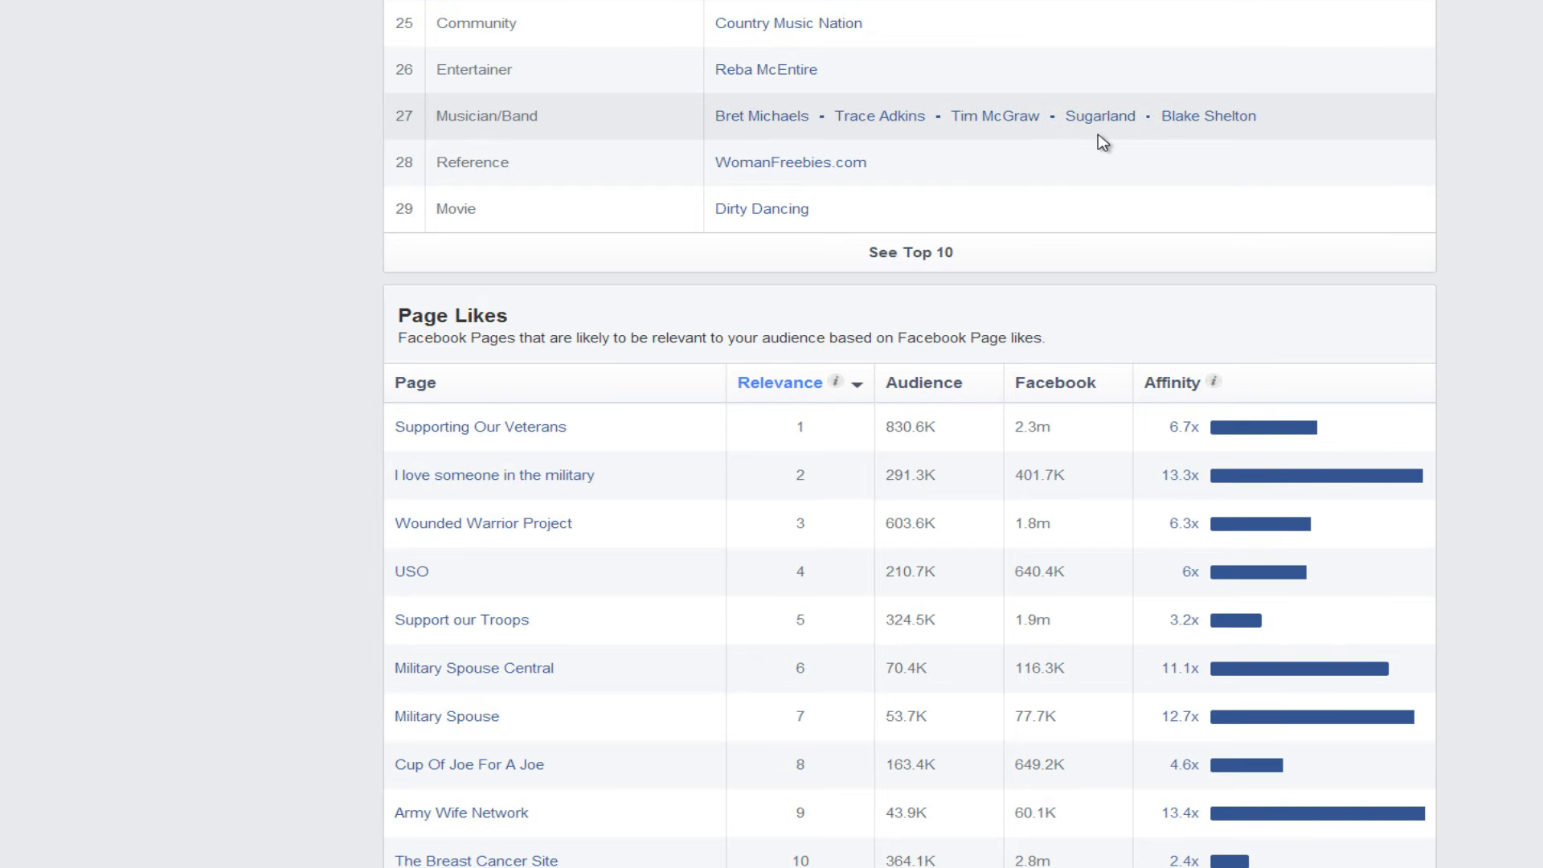
Review the similar ad's preview and show the advanced options under Text and Links.
scroll(1098, 136, "up", 5)
scroll(1103, 143, "down", 3)
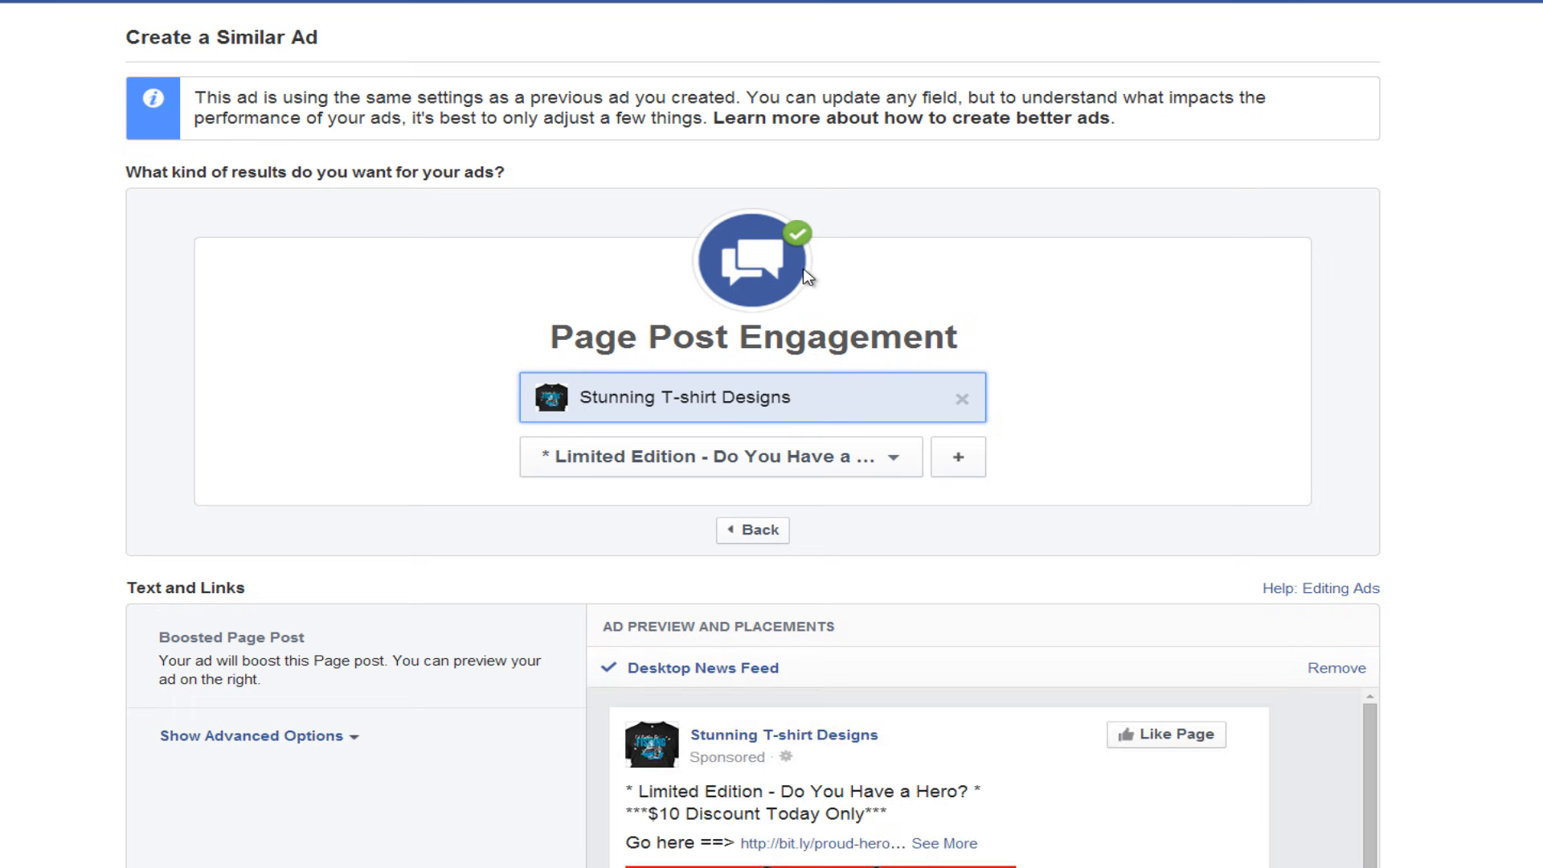
scroll(806, 276, "down", 4)
scroll(806, 275, "down", 4)
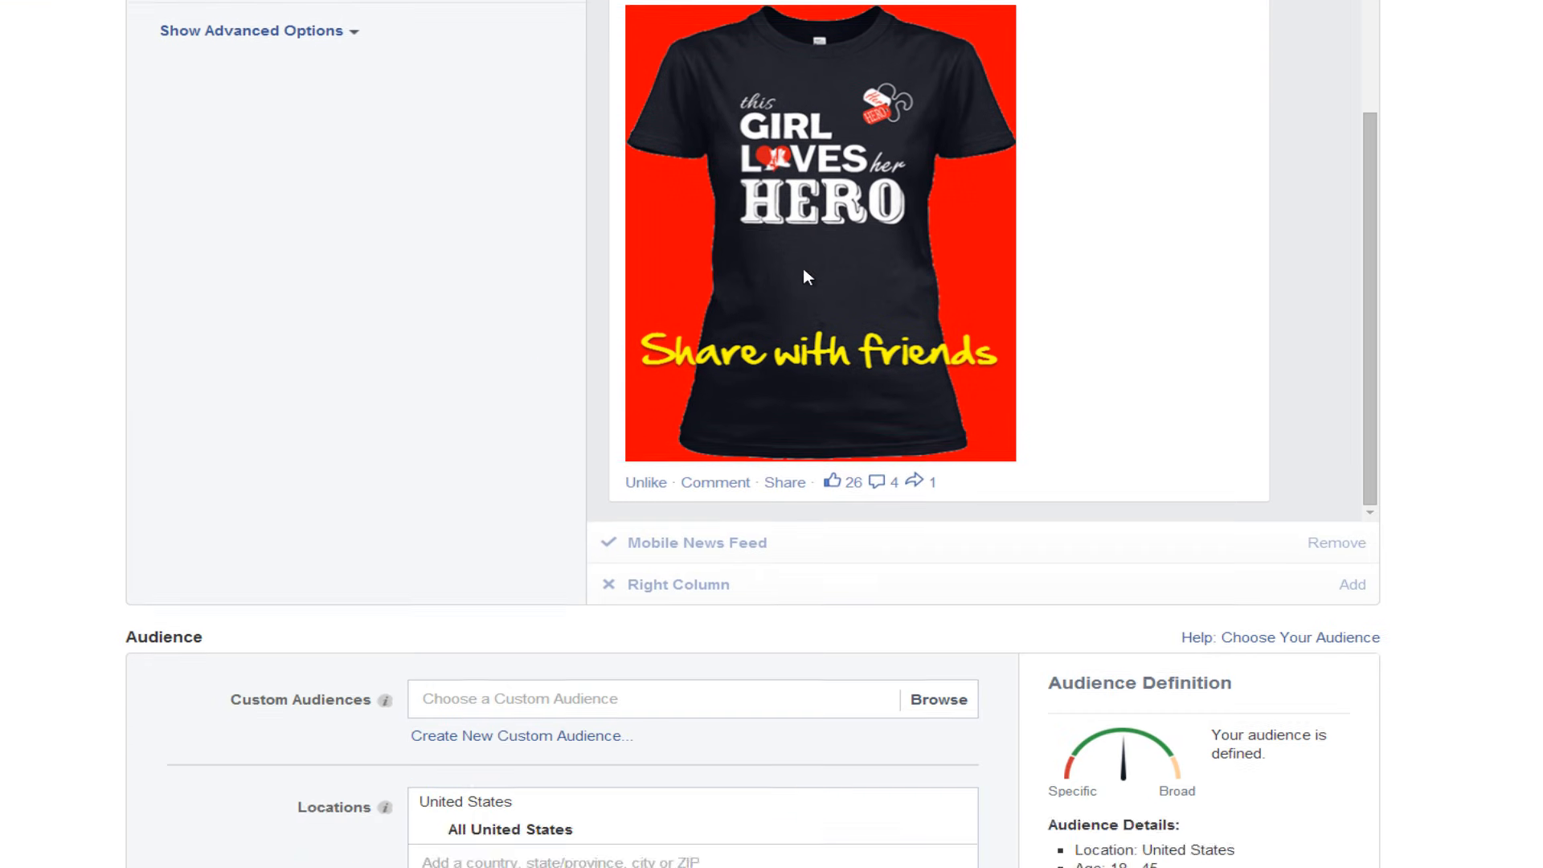
scroll(295, 233, "up", 3)
left_click(296, 233)
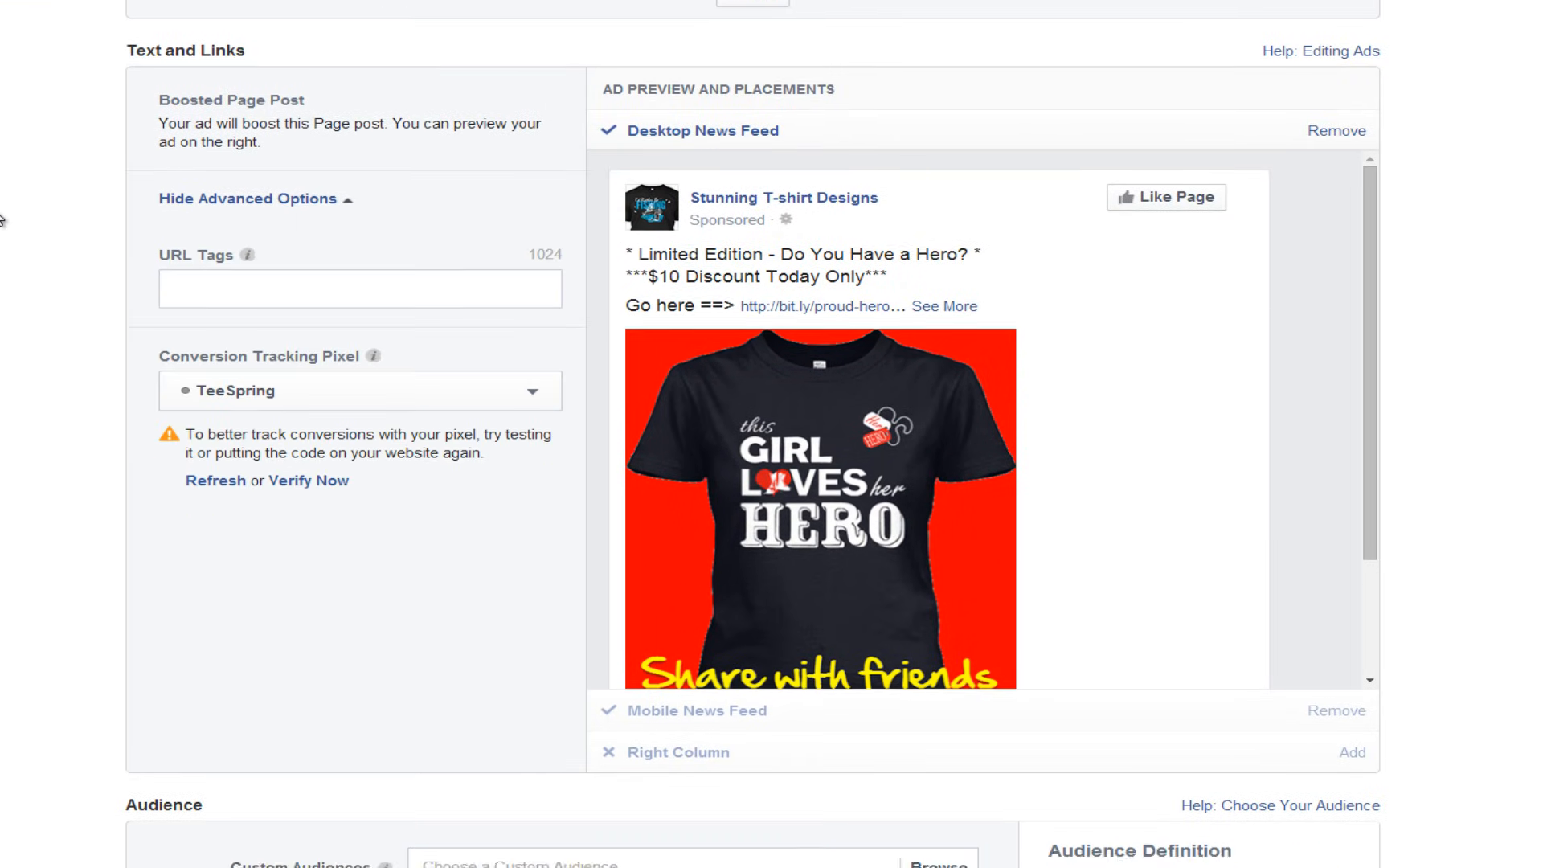
Set the minimum age of the new ad's audience to 25.
scroll(2, 218, "down", 8)
scroll(1, 219, "down", 3)
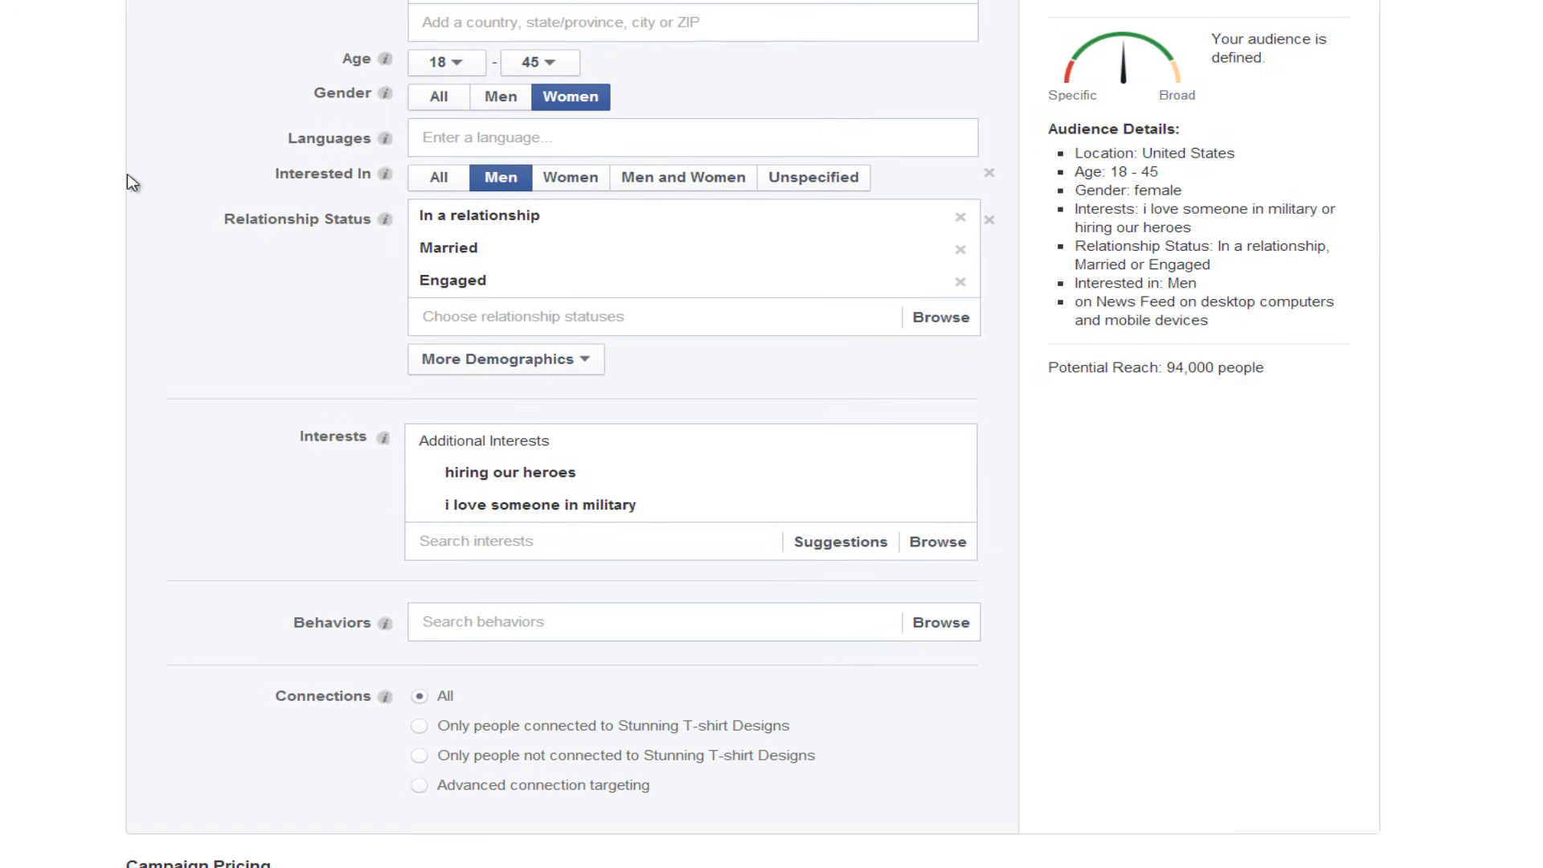
left_click(477, 64)
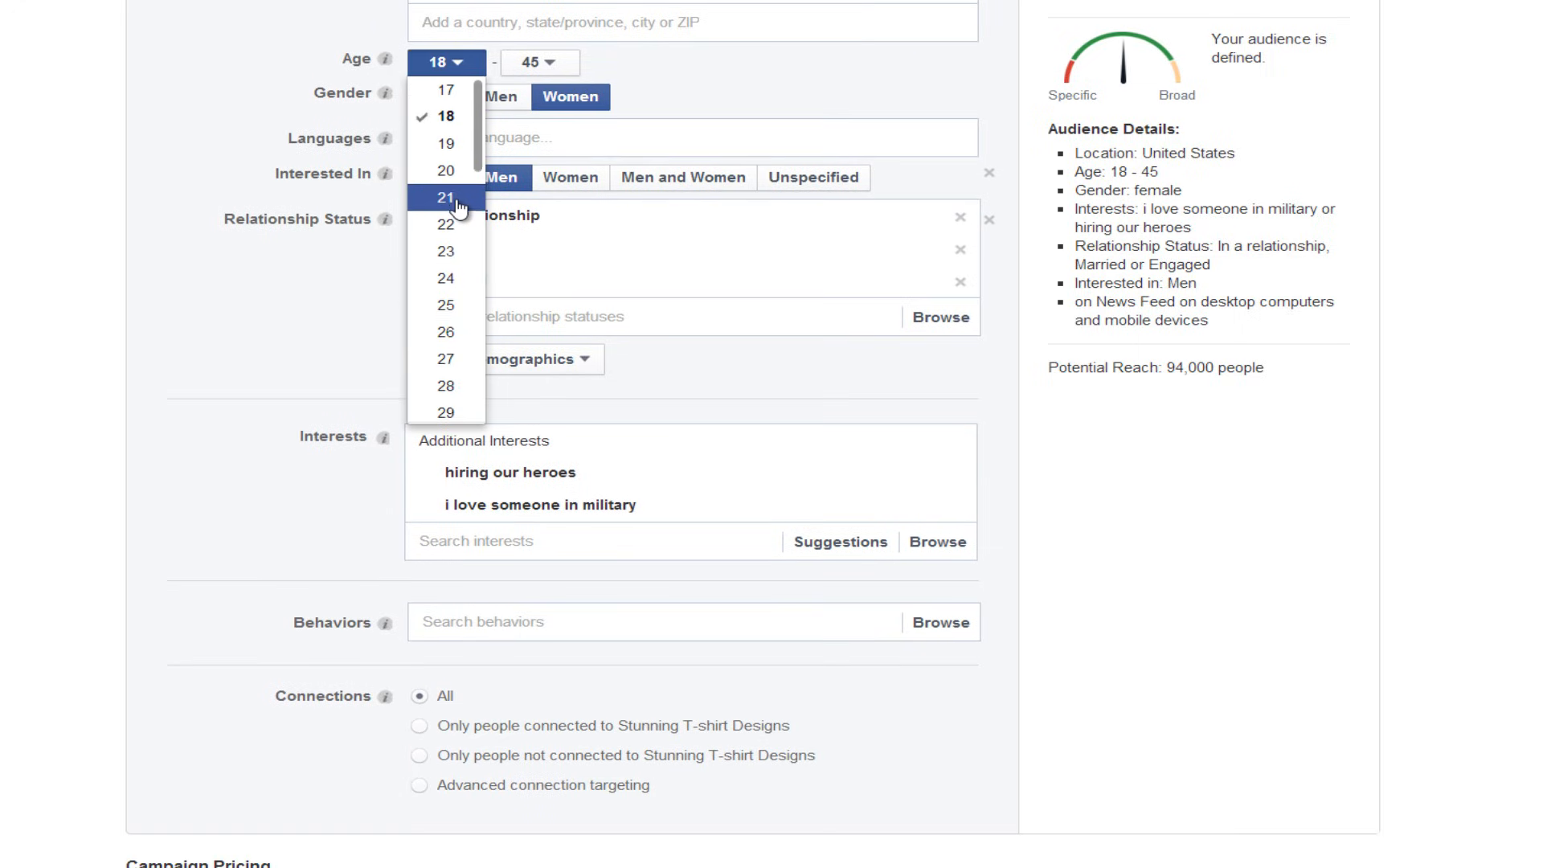
scroll(444, 188, "down", 2)
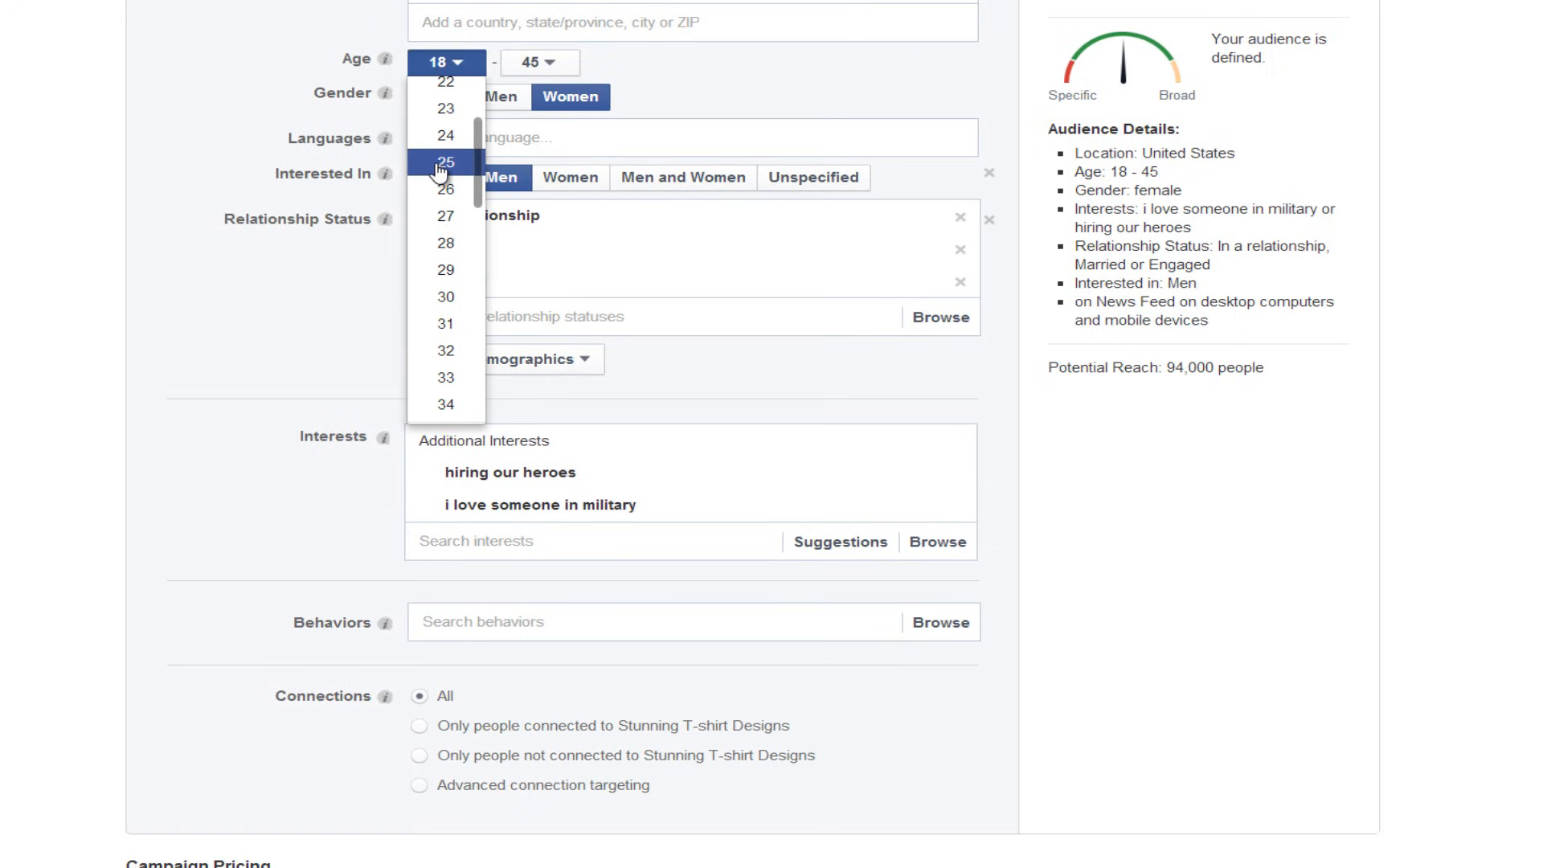
left_click(439, 170)
Check the estimated reach and choose to create a new ad set instead of using the existing US - W - 18-45 one.
scroll(1287, 434, "down", 7)
scroll(1287, 450, "up", 2)
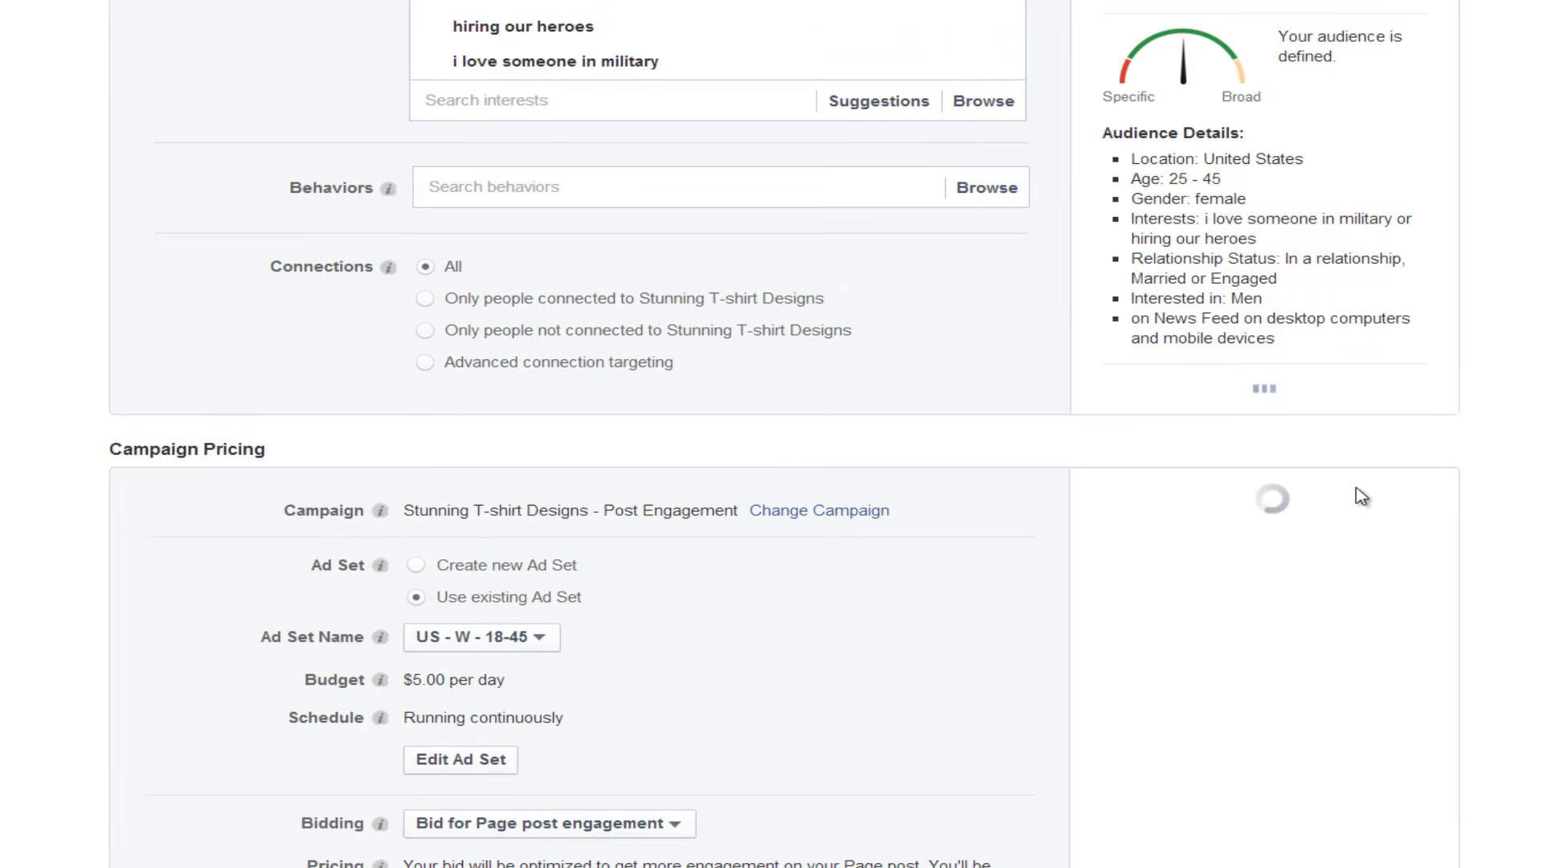
scroll(1361, 496, "up", 2)
scroll(1361, 496, "down", 5)
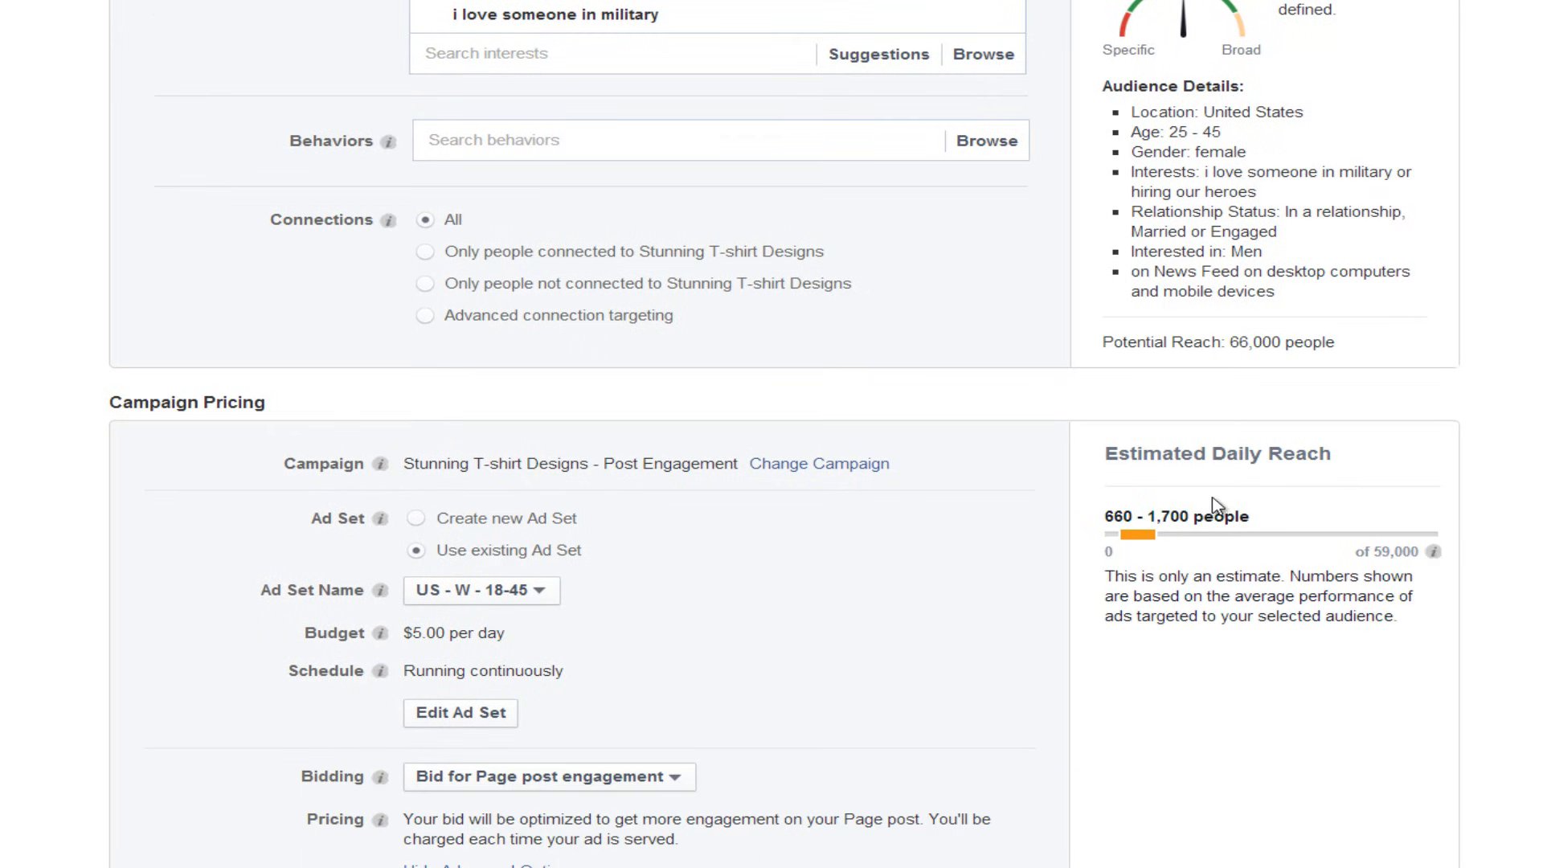
scroll(1088, 506, "down", 1)
left_click(415, 471)
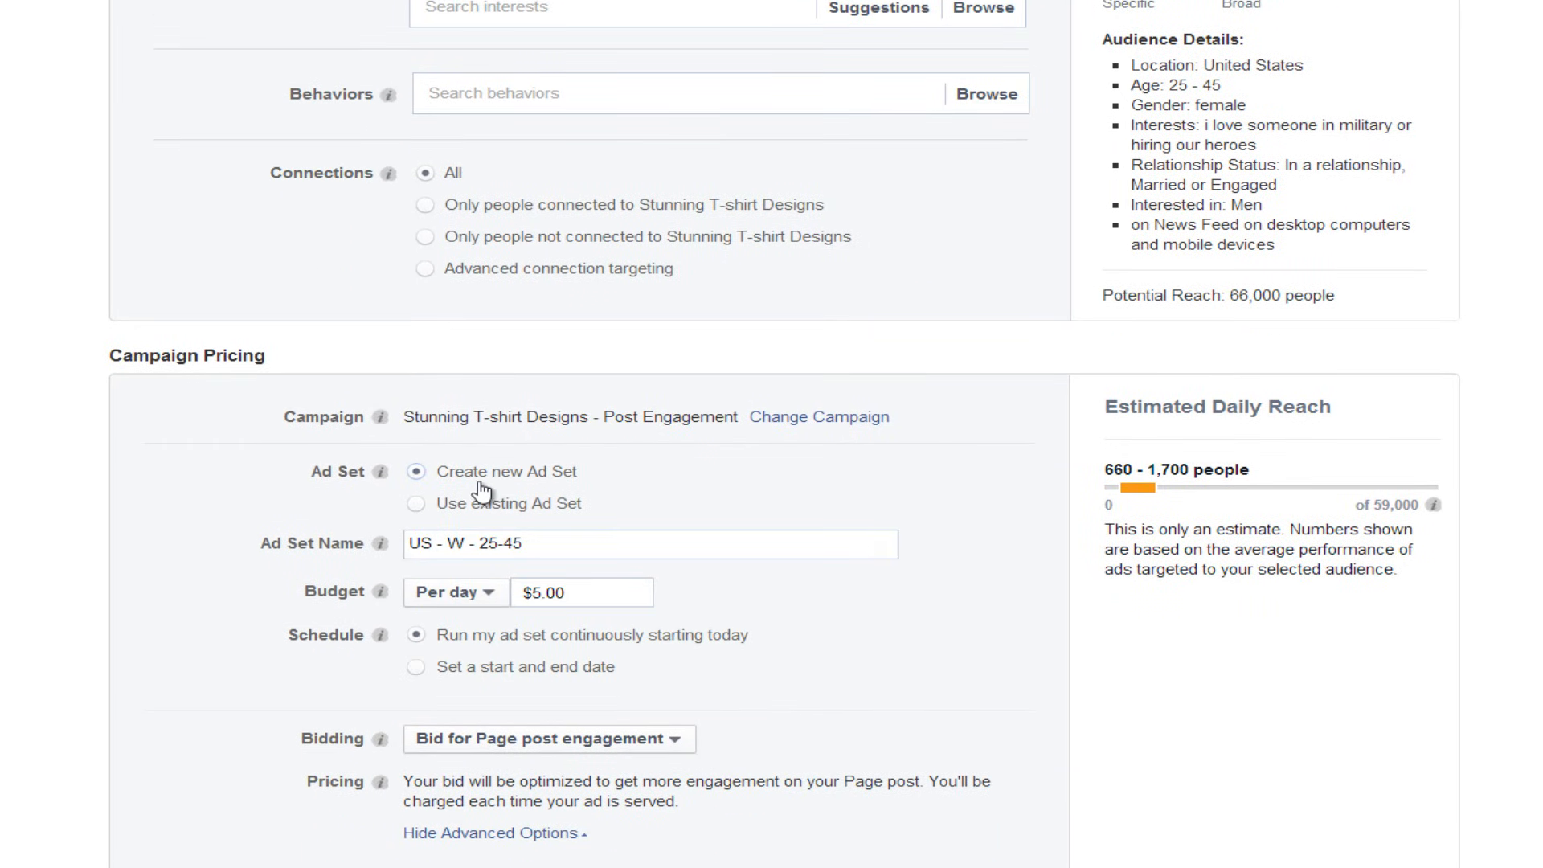
scroll(613, 578, "down", 4)
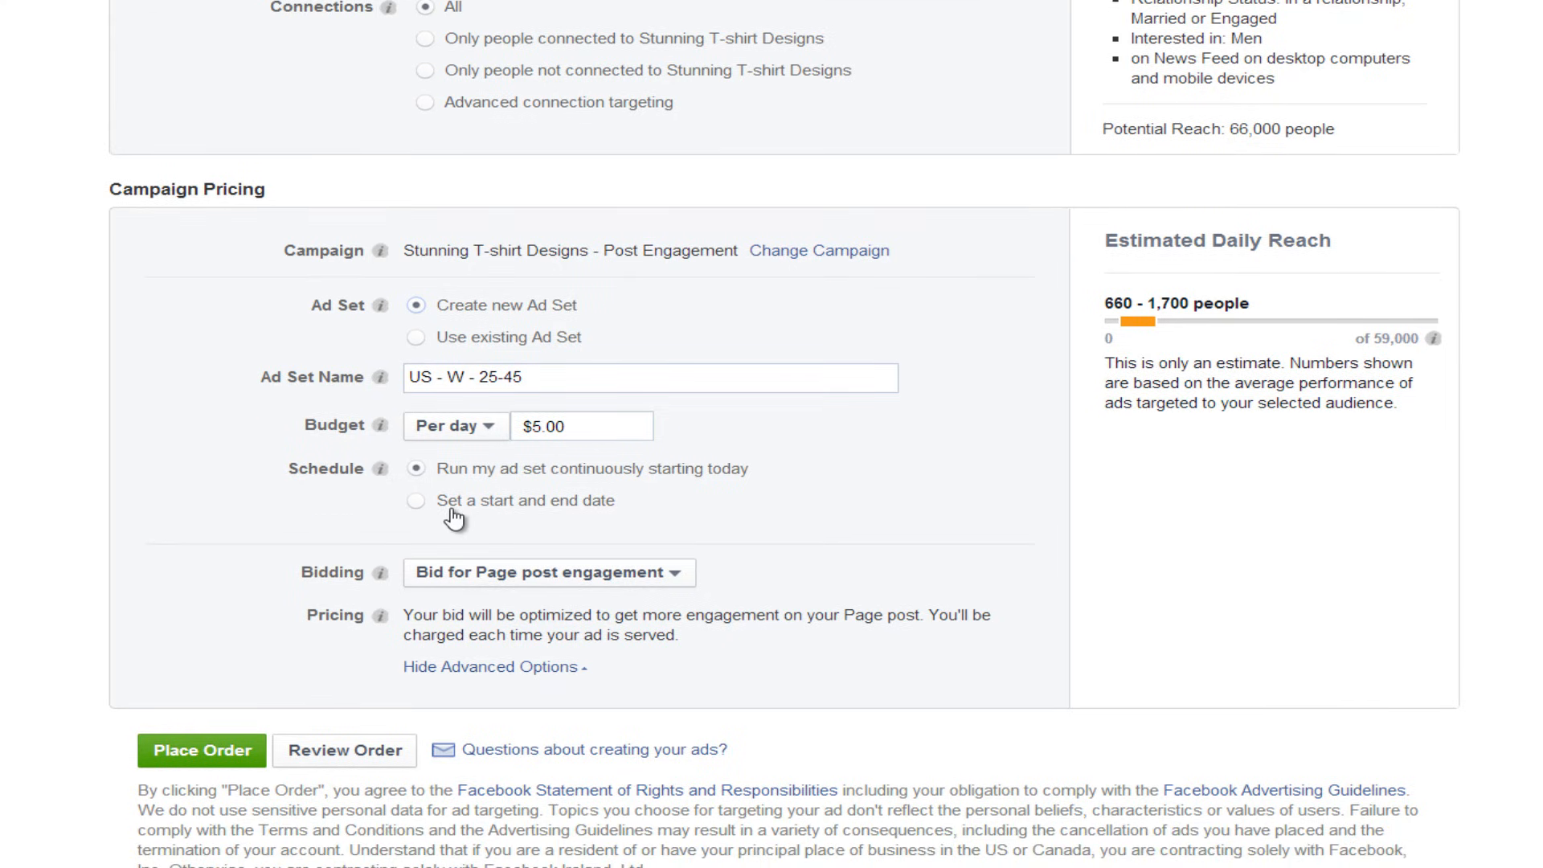
Remove the interests 'hiring our heroes' and 'i love someone in military' from the ad's audience.
scroll(749, 404, "up", 10)
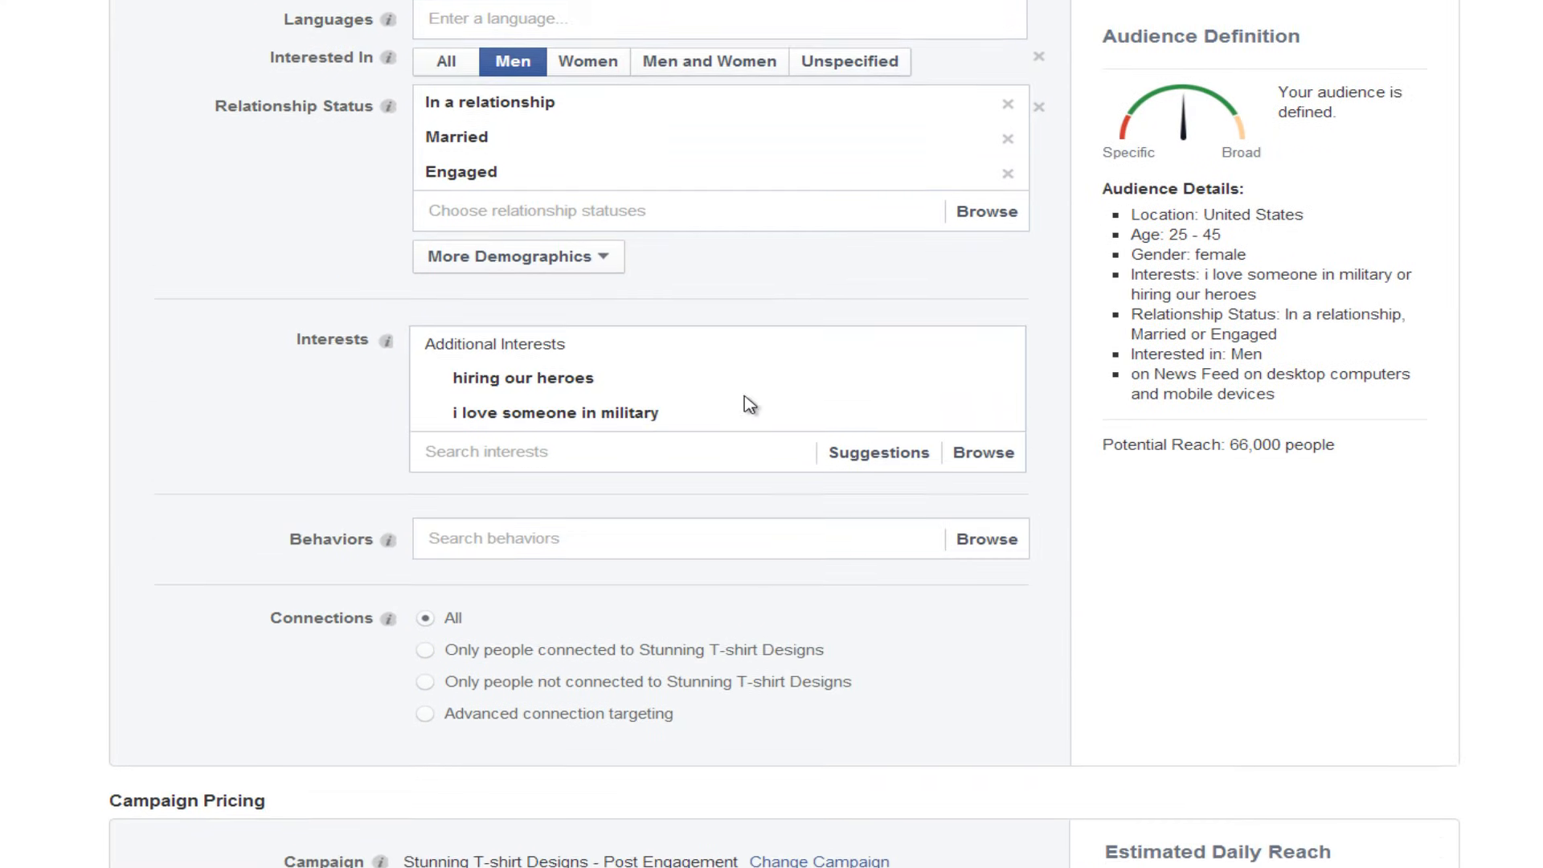
mouse_move(901, 375)
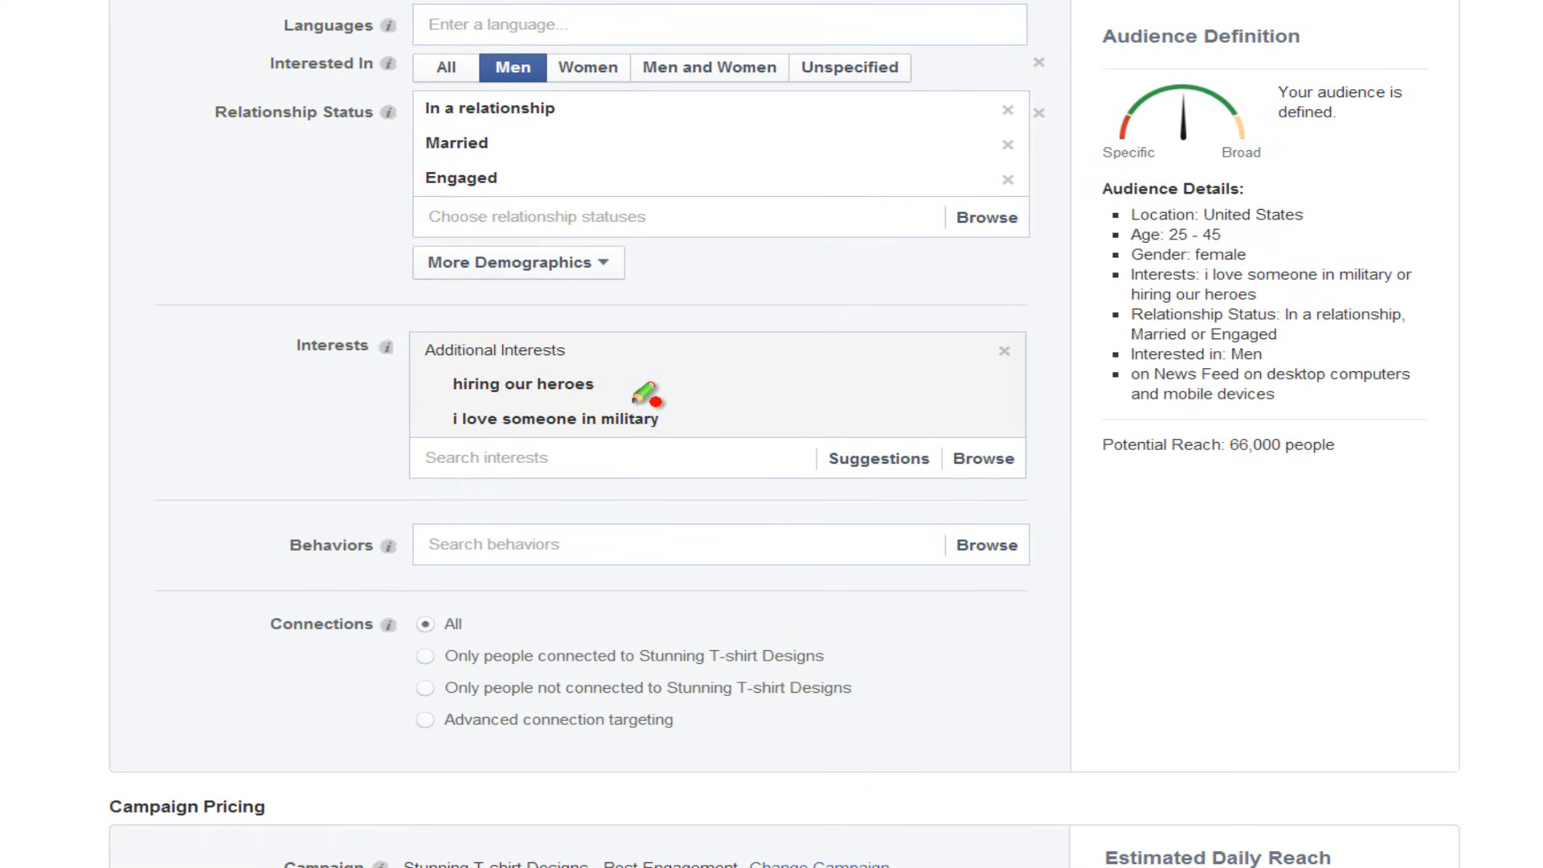
left_click_drag(633, 401, 411, 402)
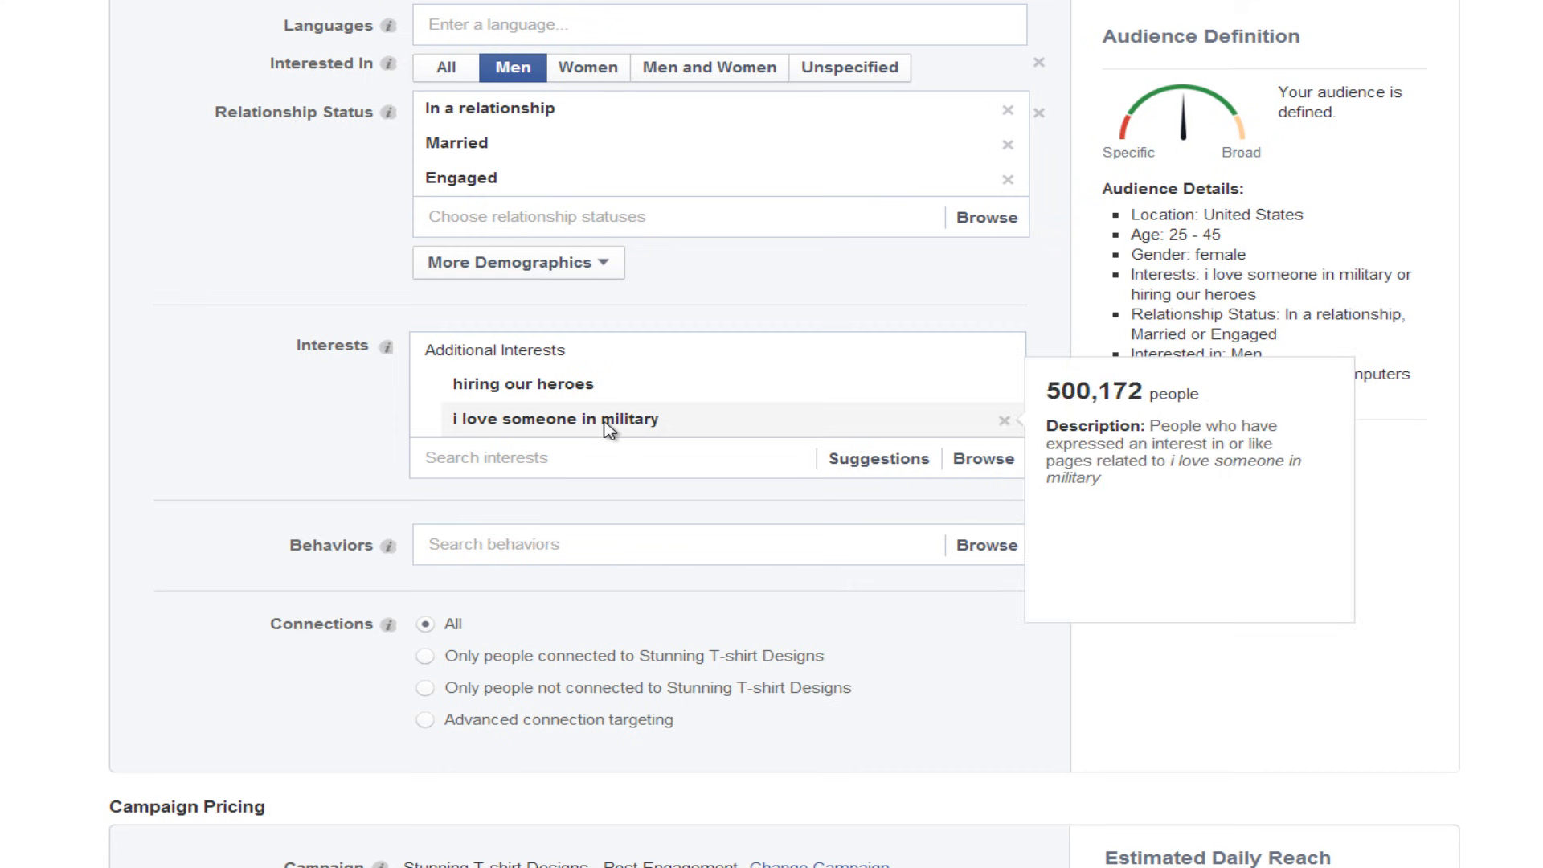
left_click(1003, 388)
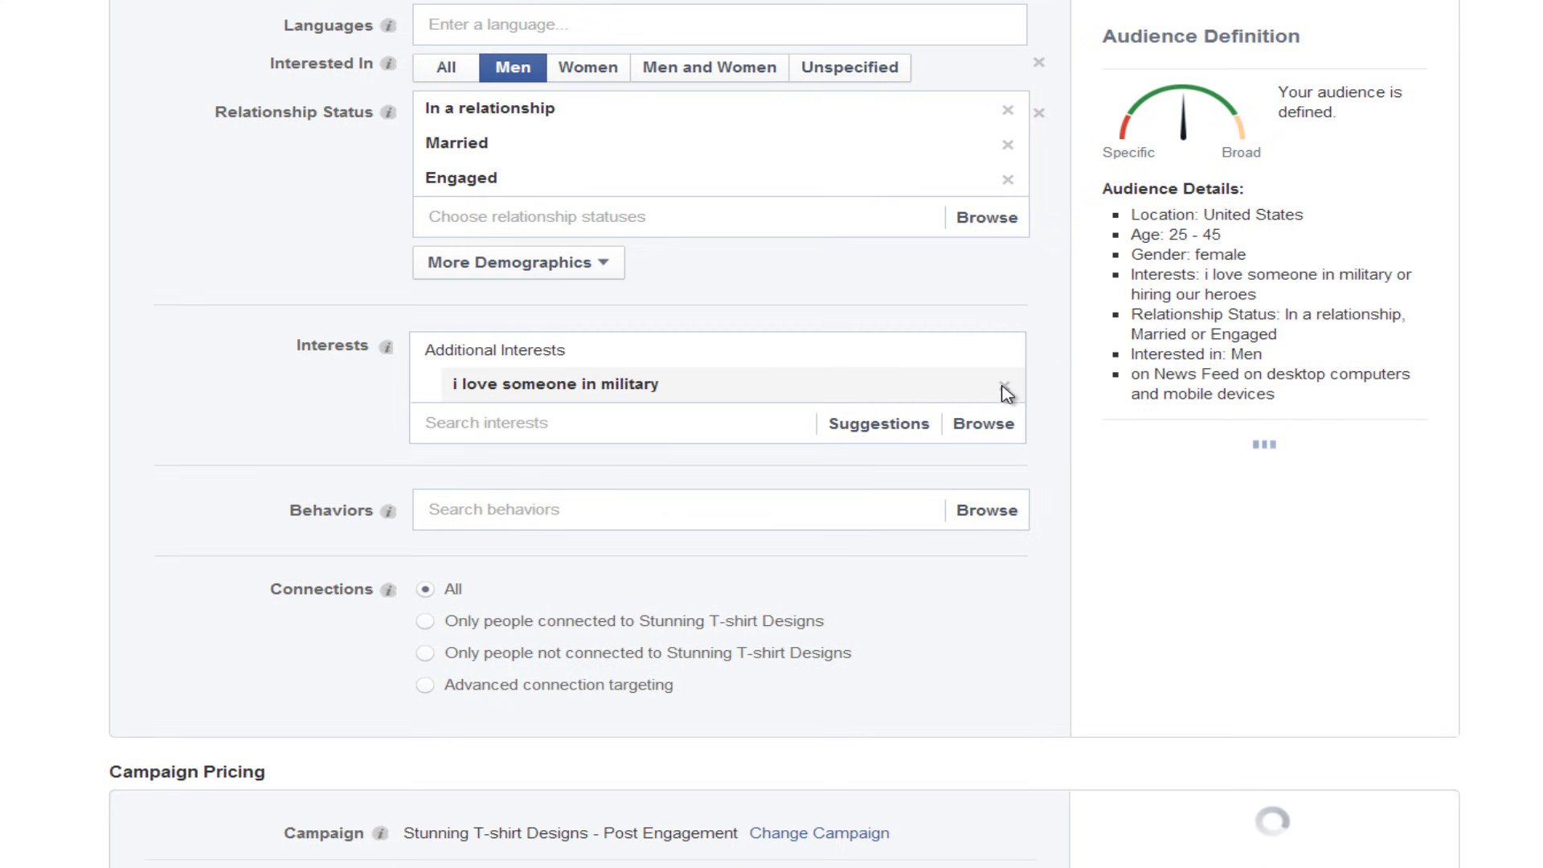
left_click(1005, 389)
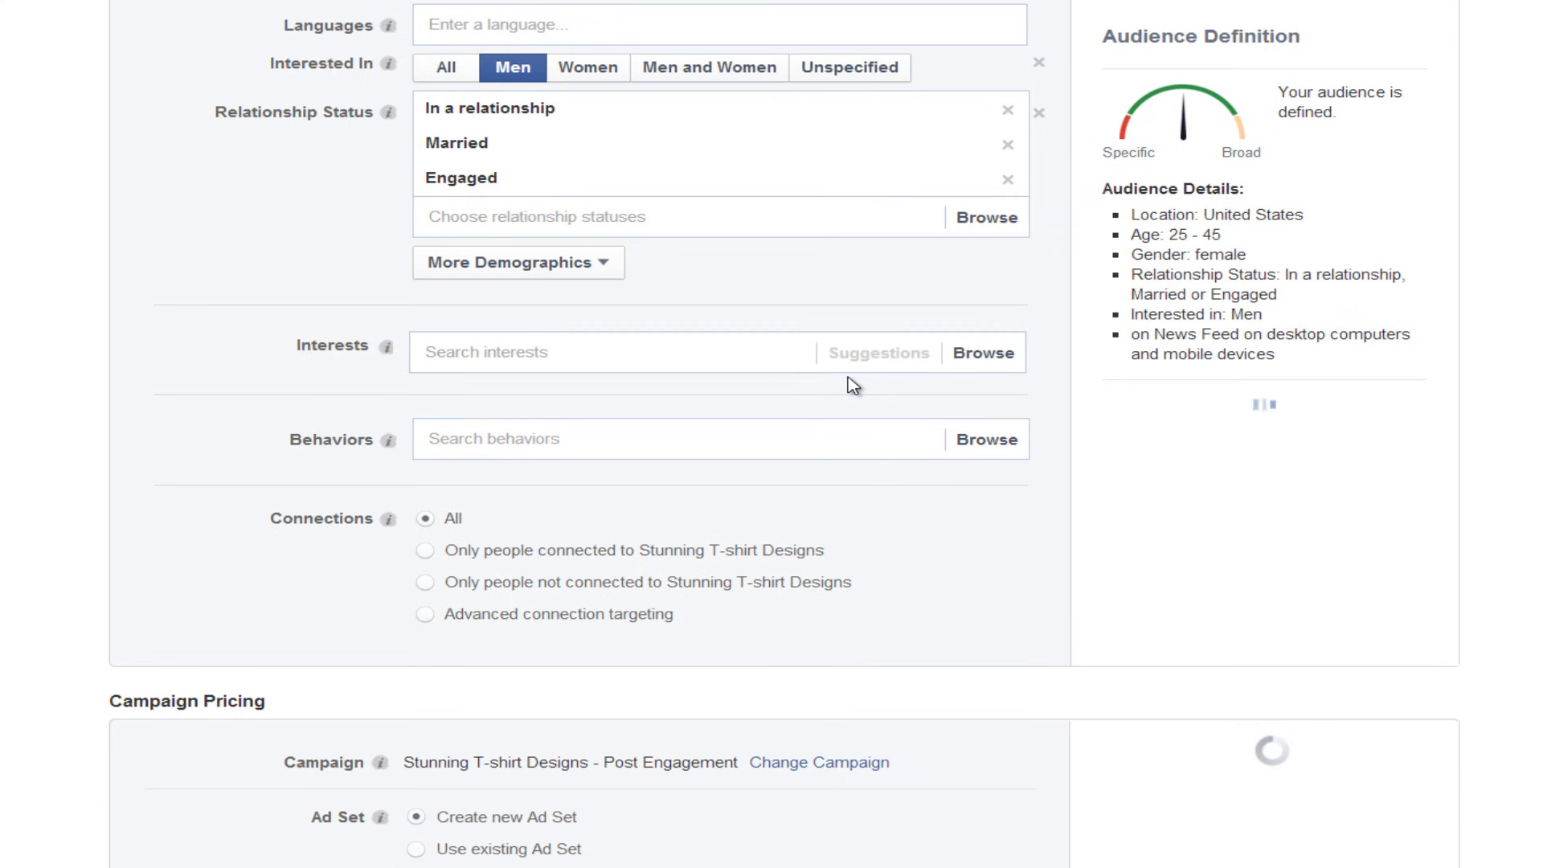
Examine the Page Likes list in Audience Insights for replacement interests, highlighting Supporting Our Veterans and Wounded Warrior Project.
scroll(839, 351, "up", 1)
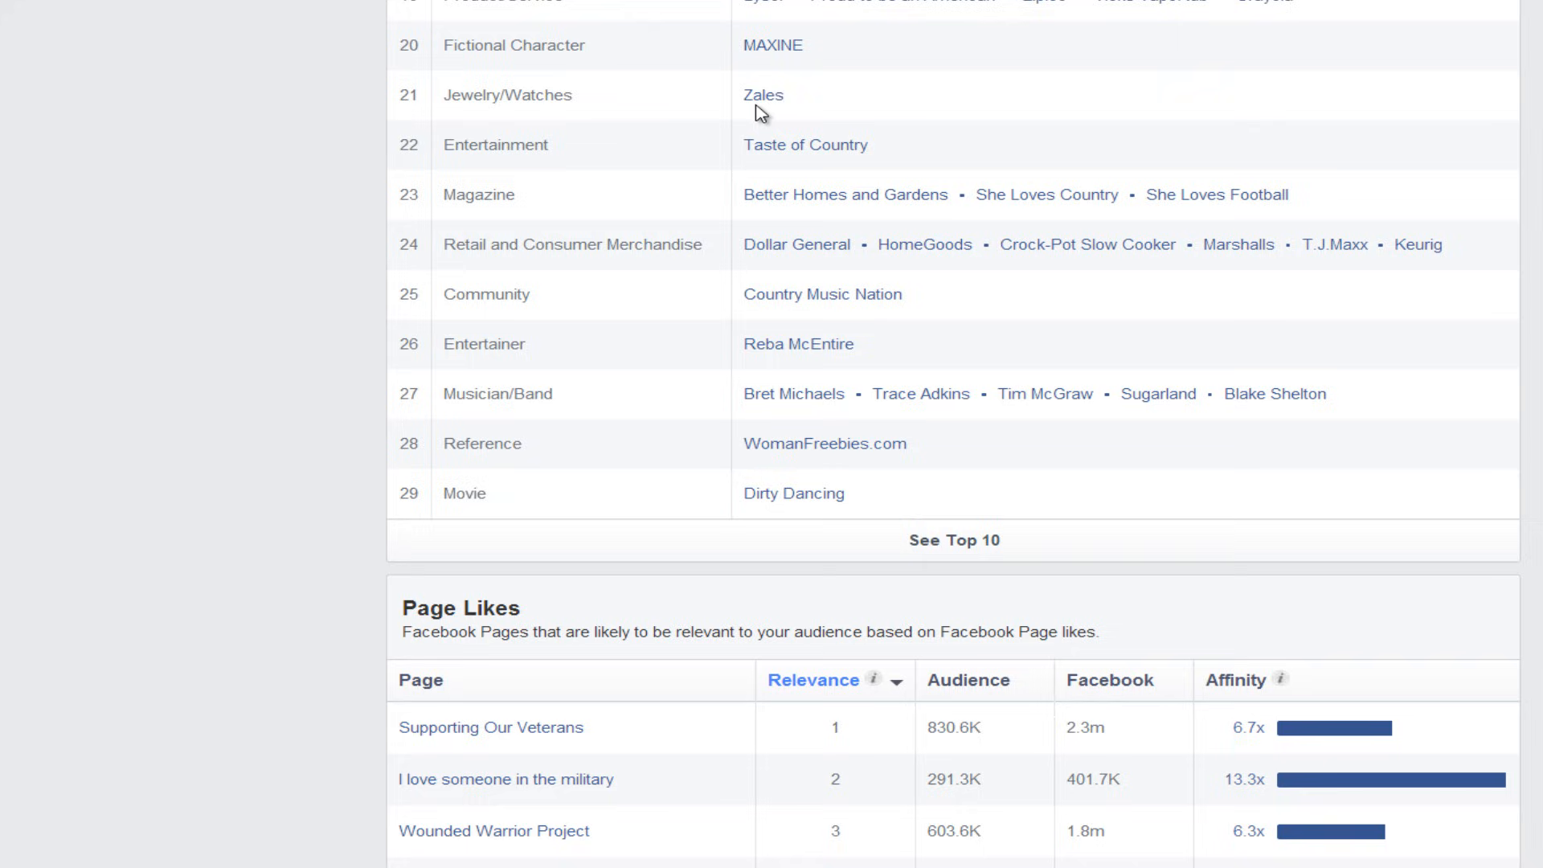
scroll(758, 113, "down", 7)
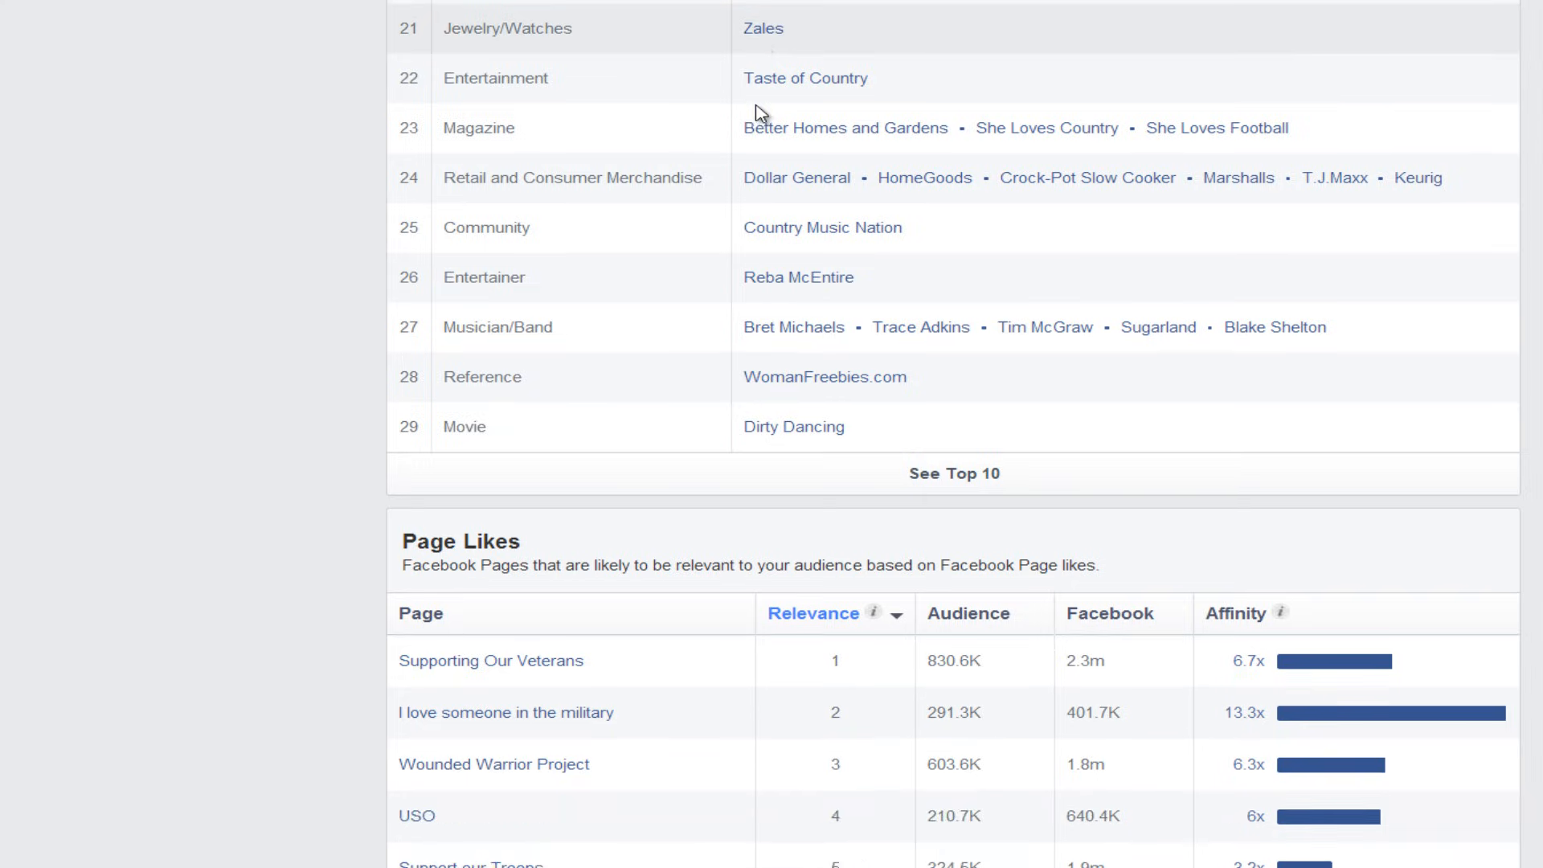
left_click_drag(568, 207, 406, 214)
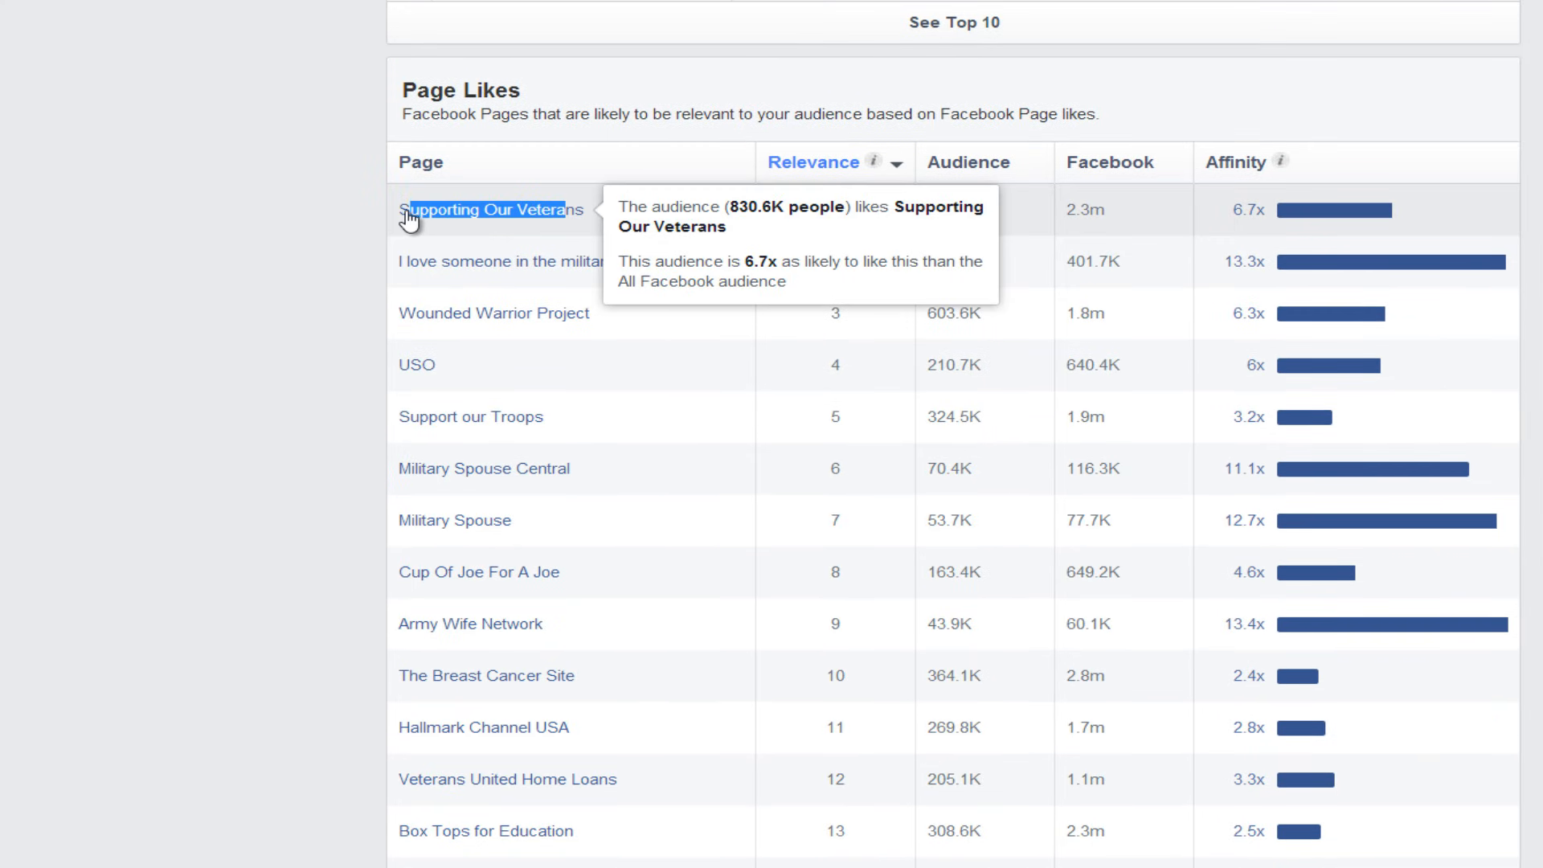
left_click(618, 220)
left_click_drag(584, 210, 402, 220)
left_click(389, 218)
scroll(661, 308, "down", 1)
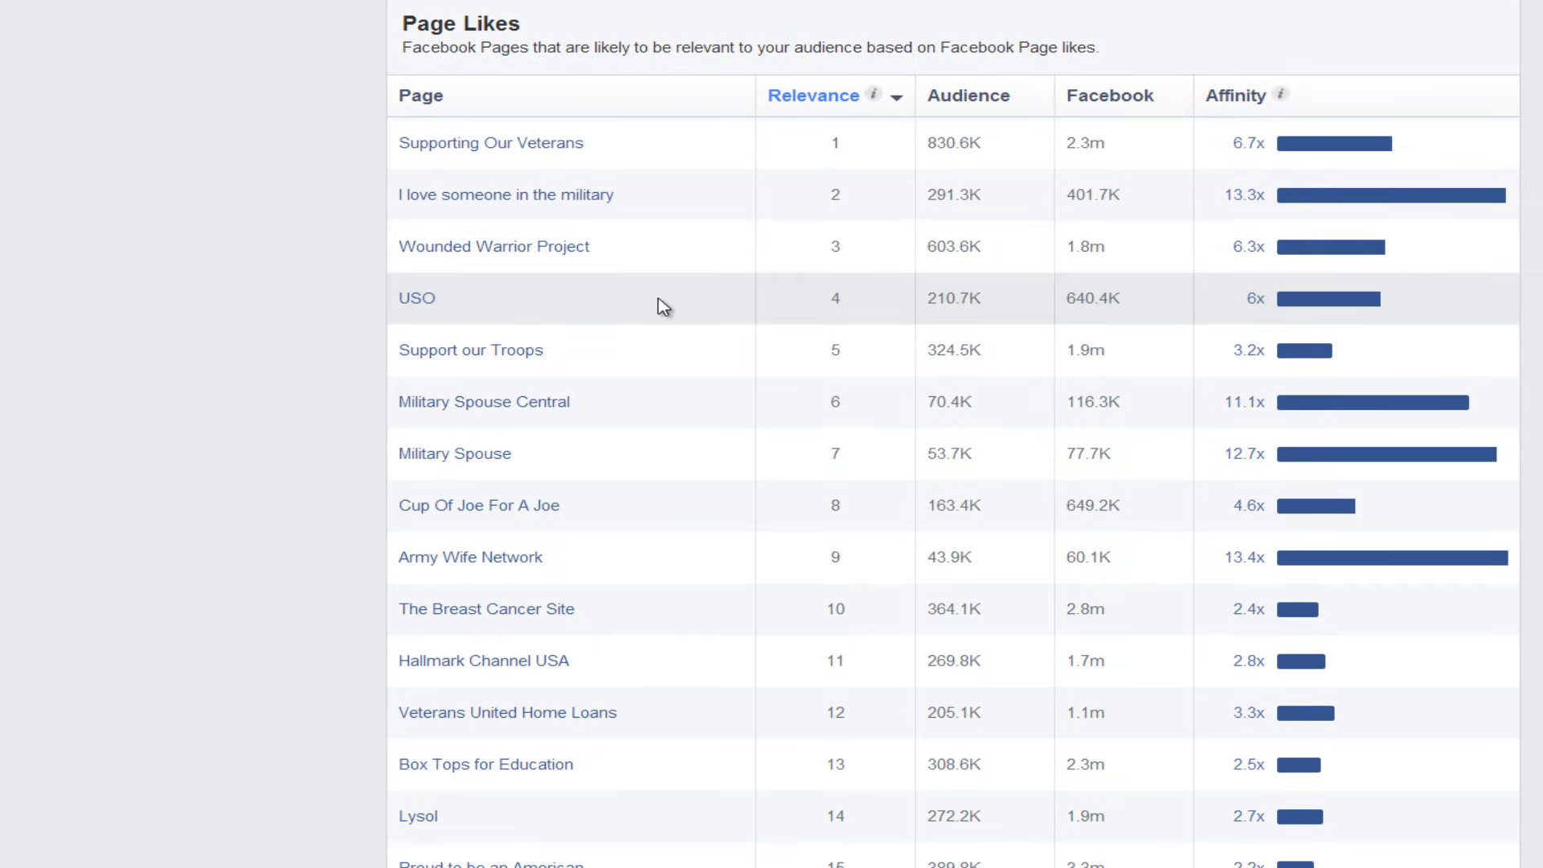
left_click_drag(378, 249, 414, 250)
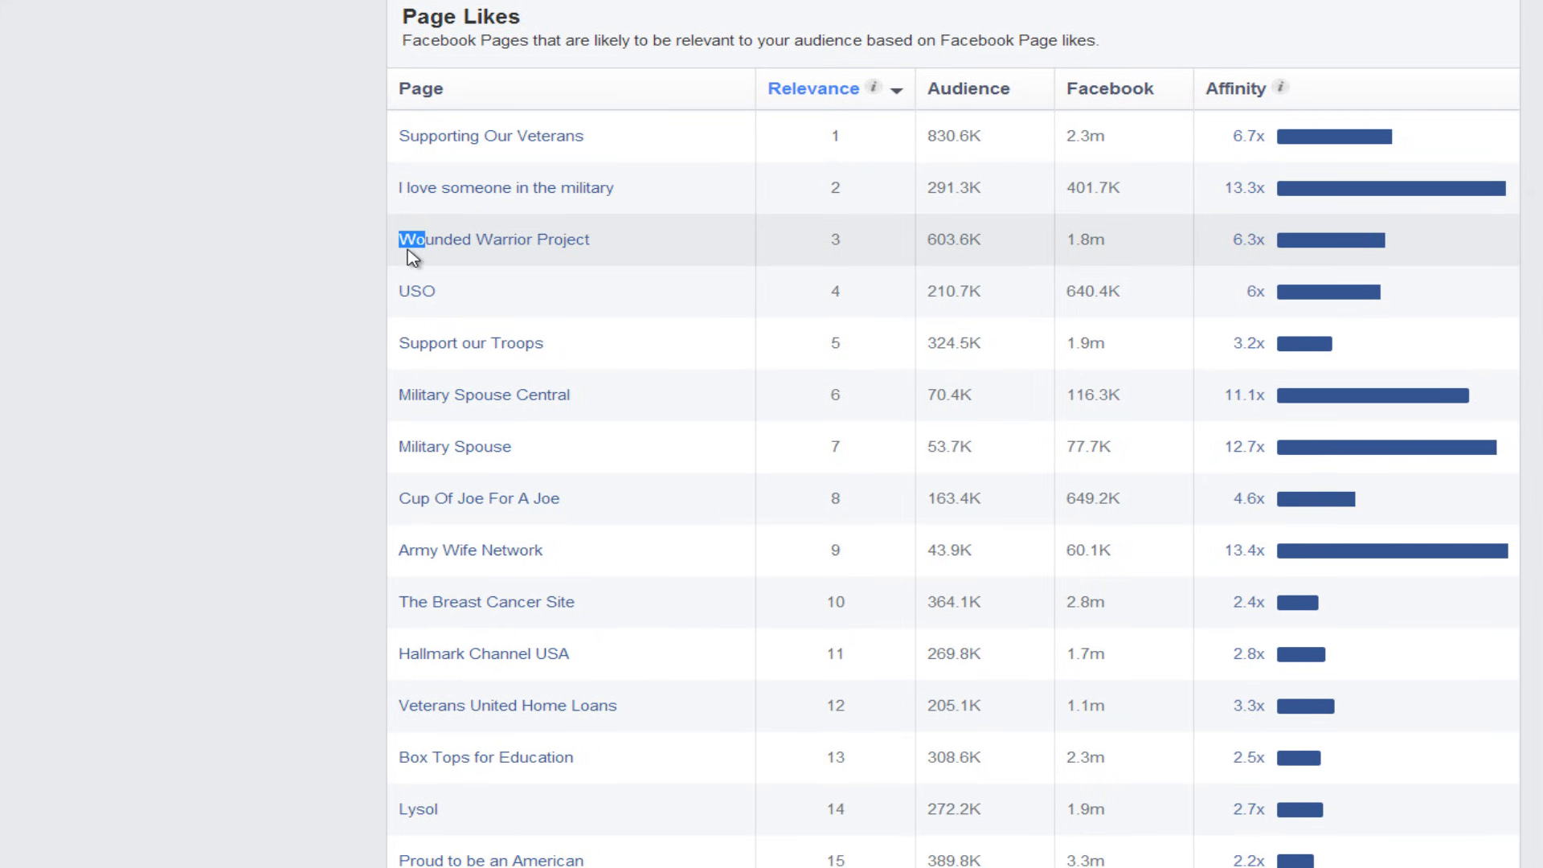
scroll(647, 344, "down", 2)
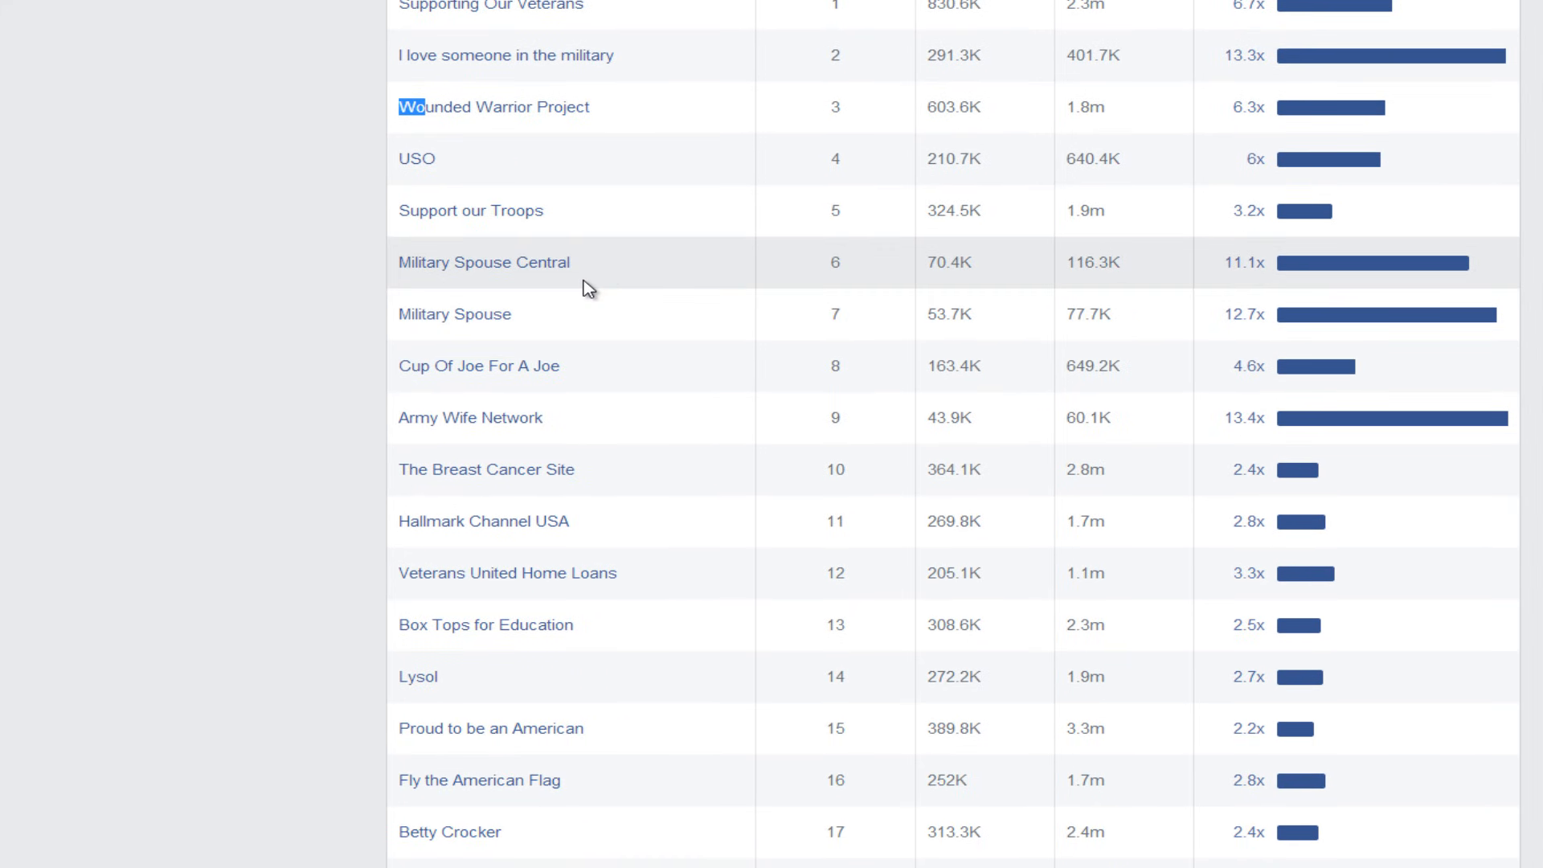
Take Military Spouse from the Page Likes list and add 'military spouse' as an interest of the ad.
left_click_drag(539, 321, 416, 321)
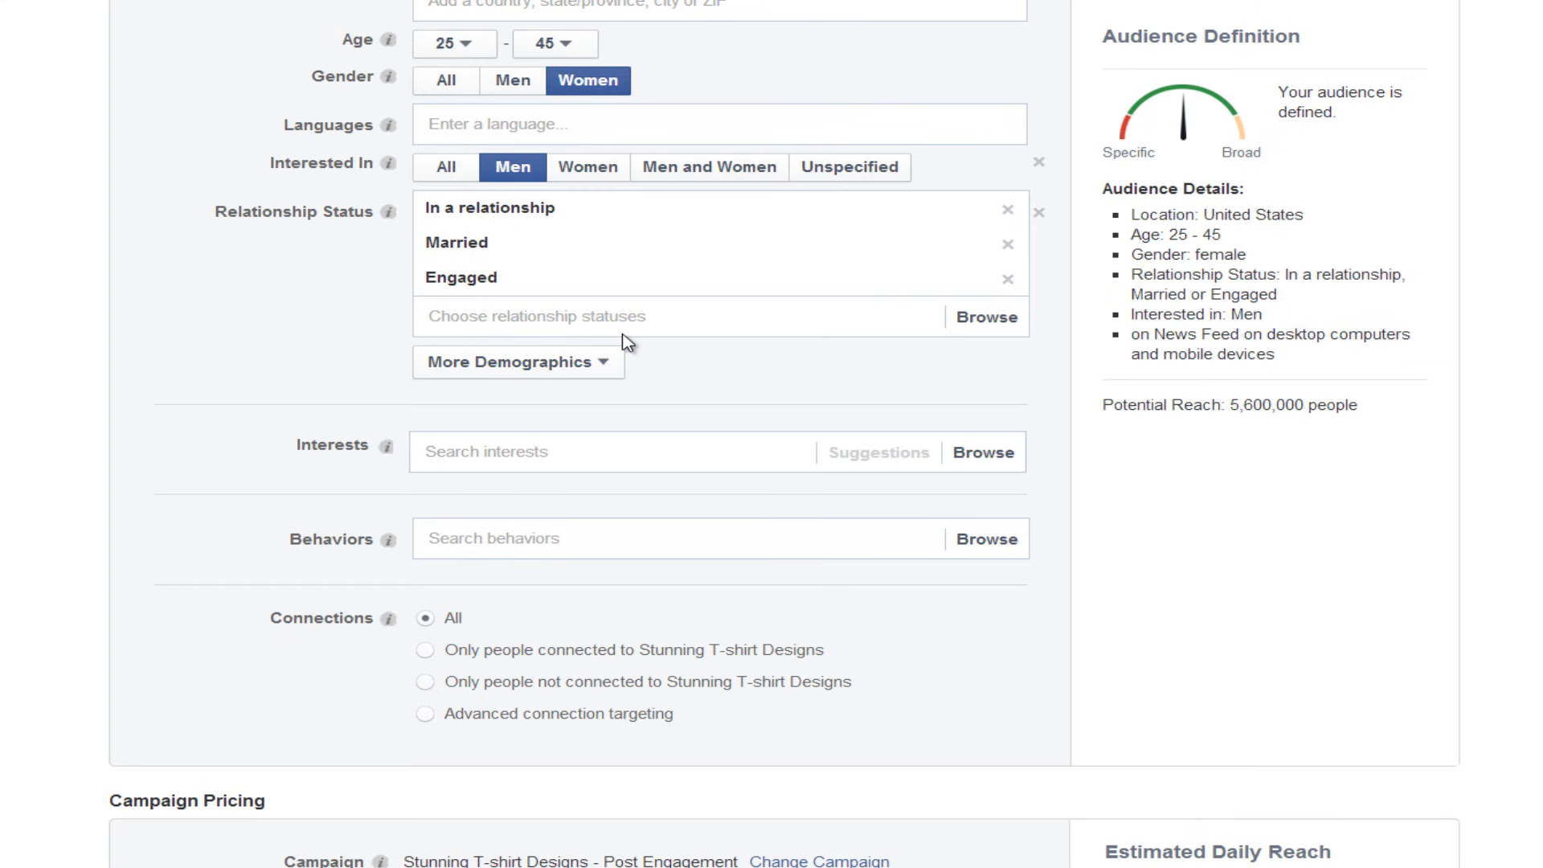
left_click(624, 334)
left_click(551, 451)
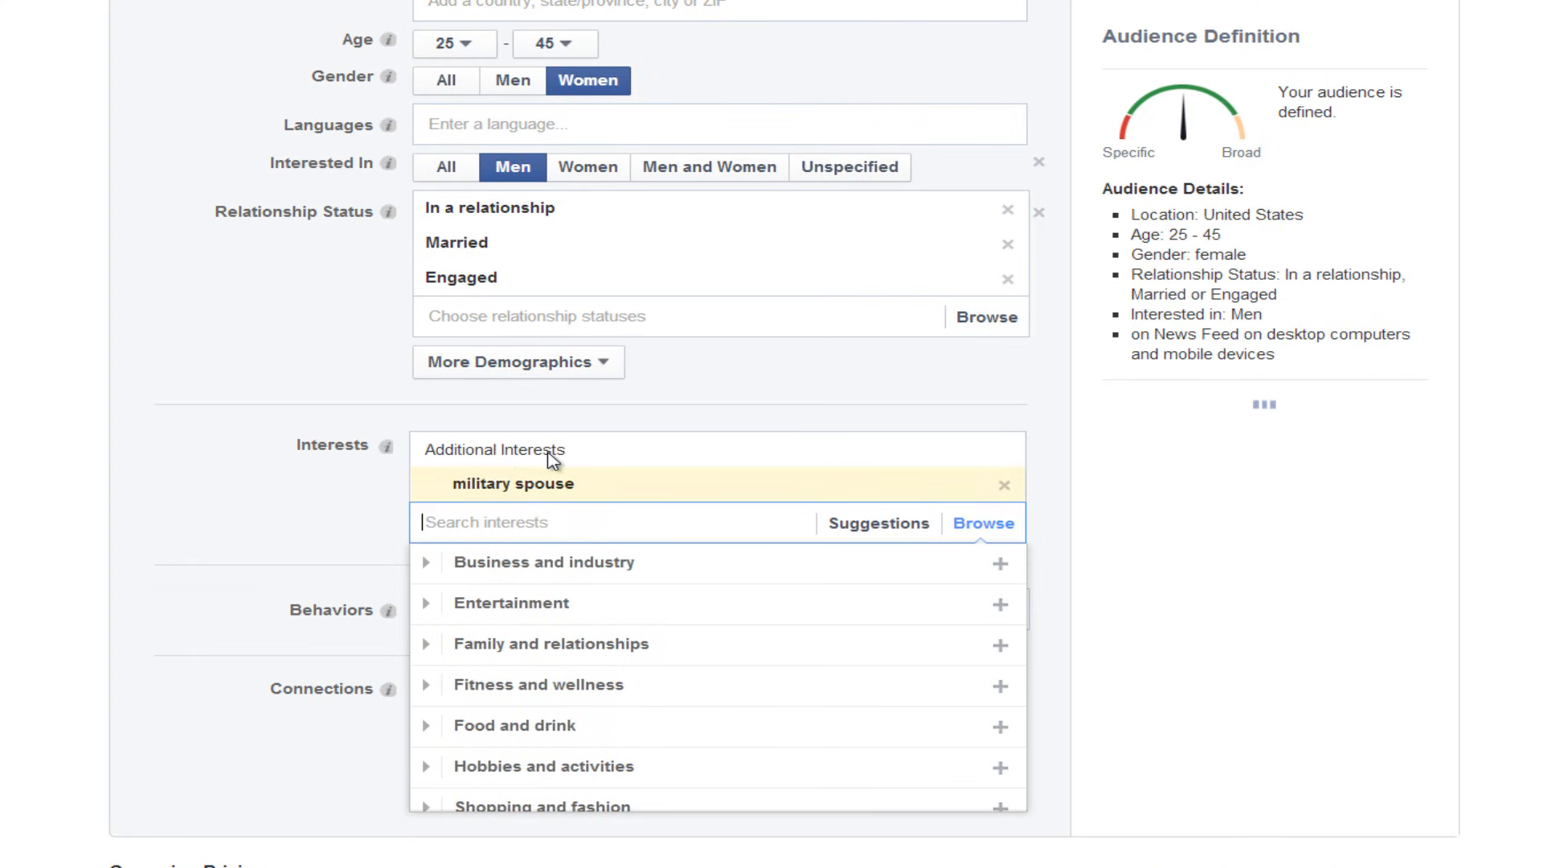
left_click(521, 498)
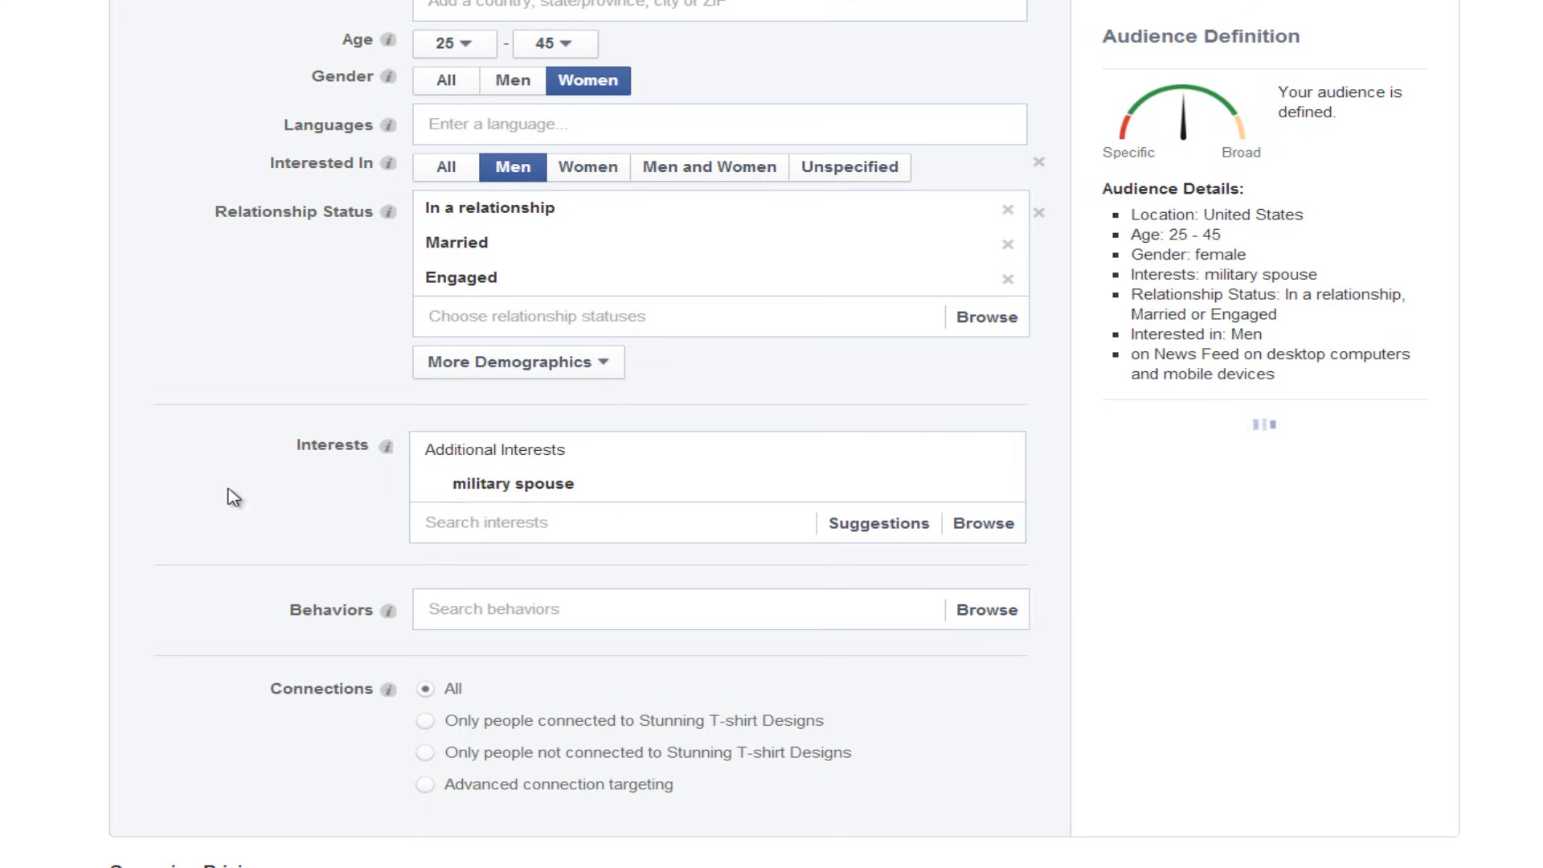
Take Army Wife Network from the Page Likes list and add 'army wife network' as another interest of the ad.
scroll(230, 492, "down", 2)
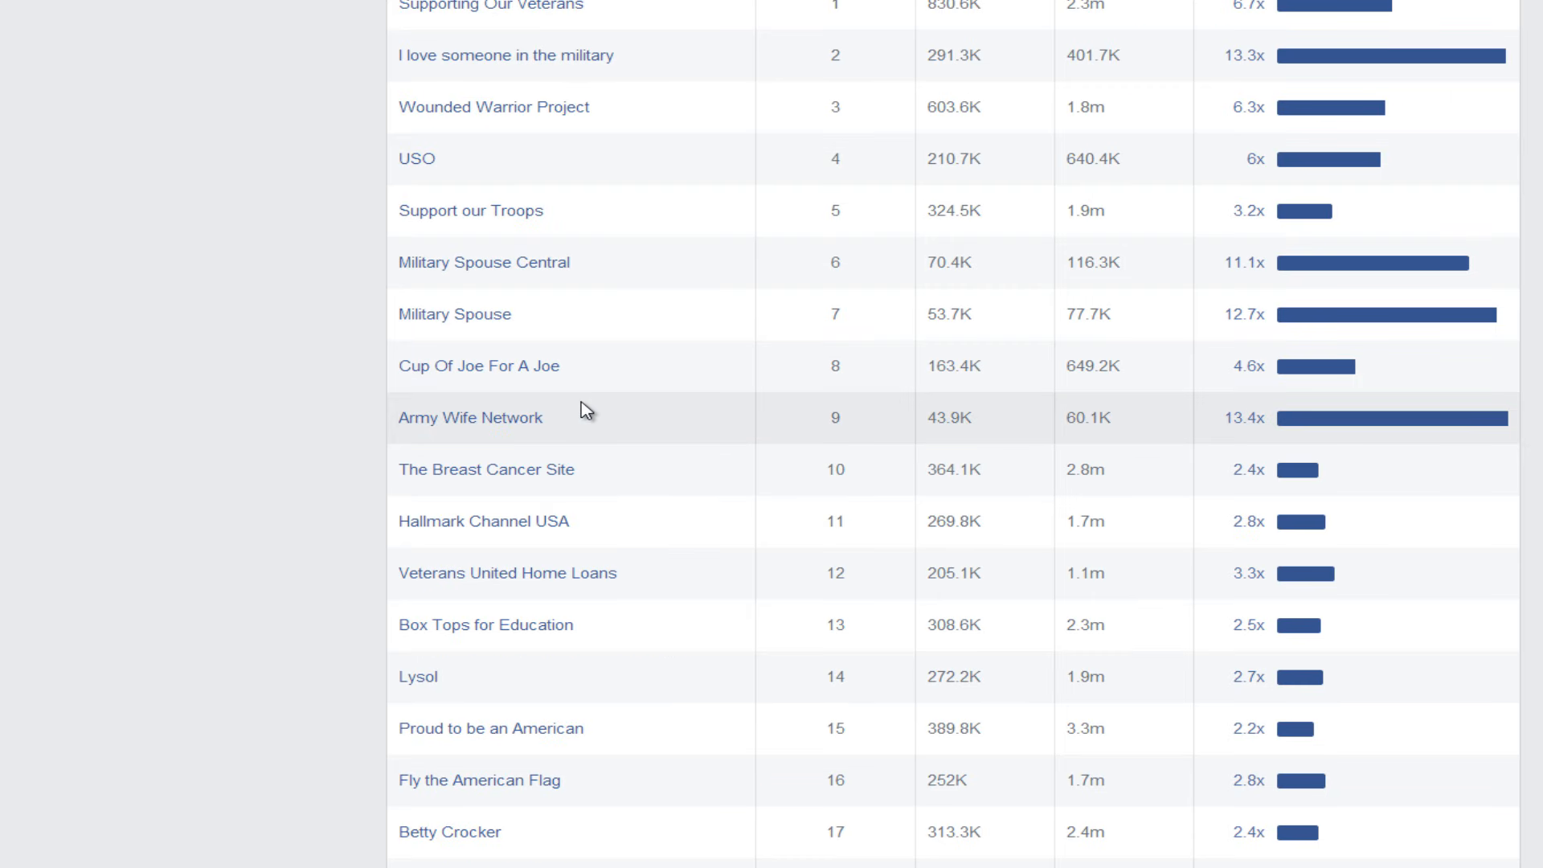
scroll(587, 410, "down", 1)
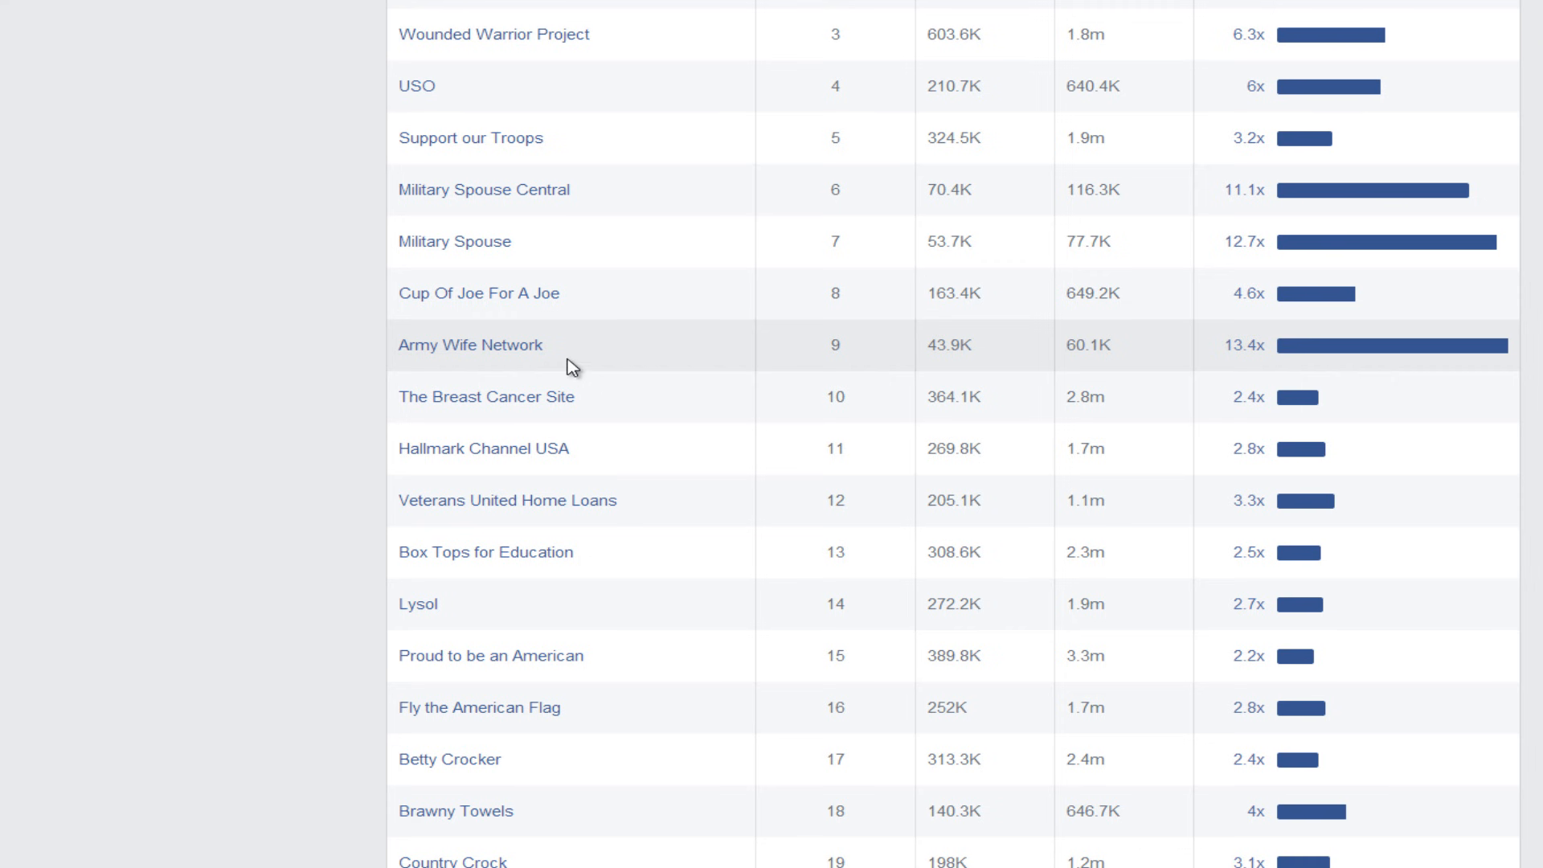
left_click_drag(567, 360, 415, 360)
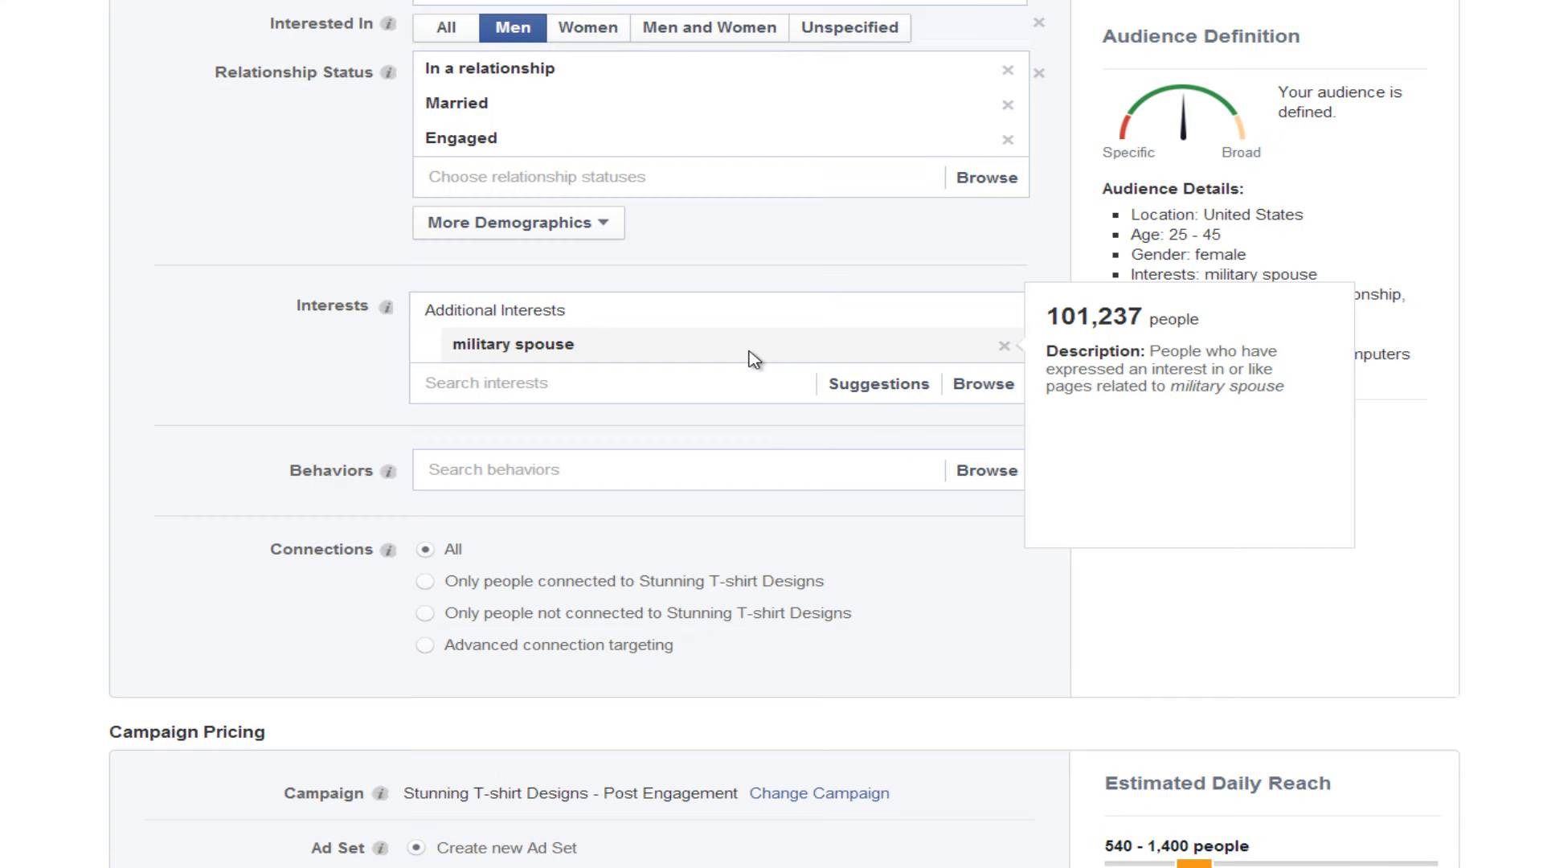
left_click(611, 381)
type("army wife network")
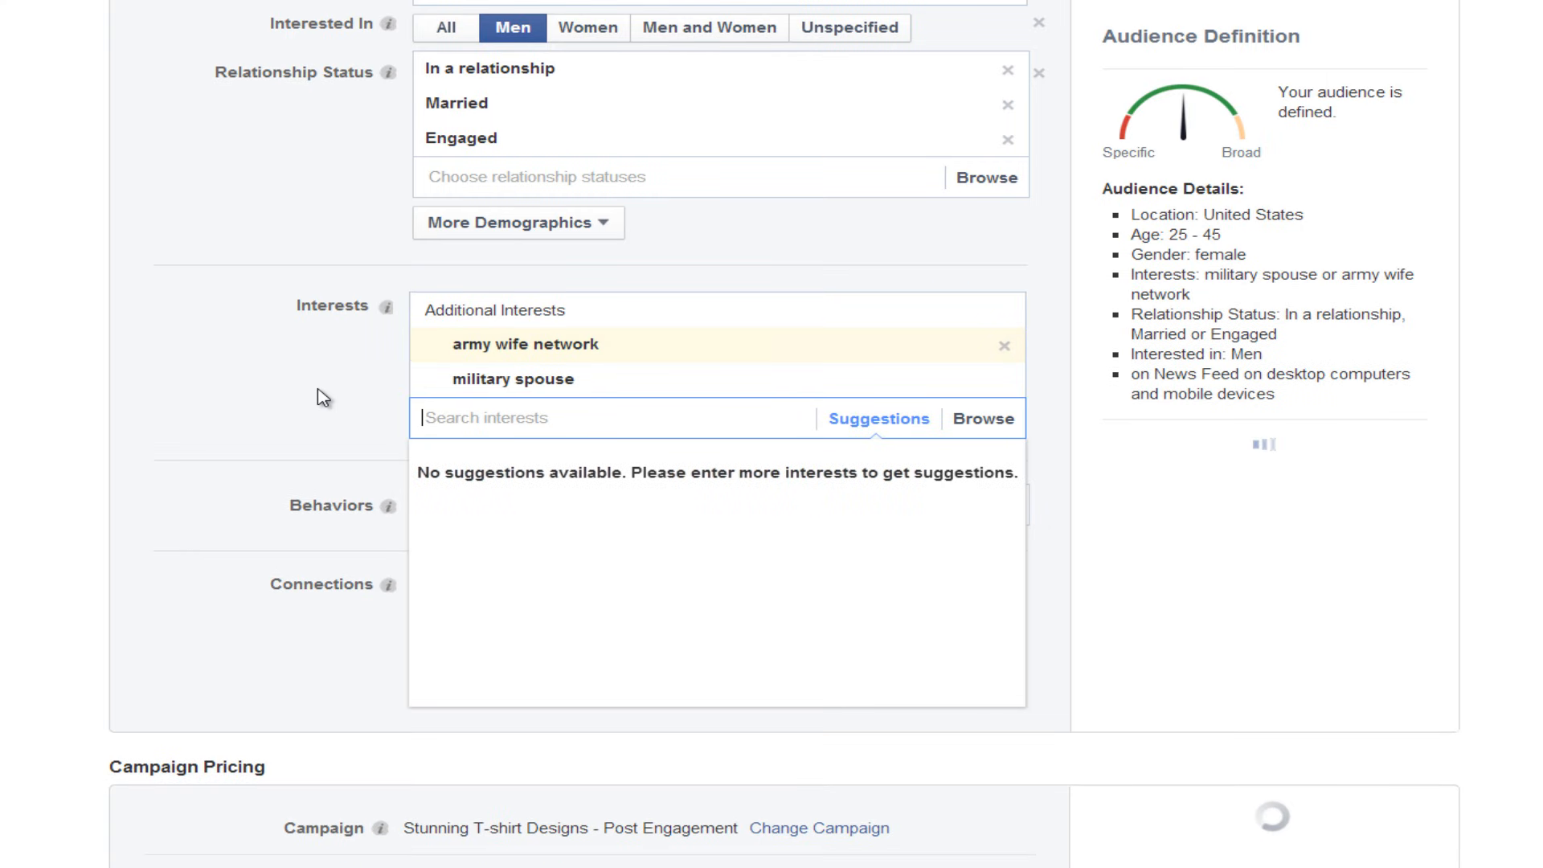
left_click(319, 389)
Take Supporting Our Veterans from the Page Likes list and add 'supporting our veterans' as a further interest of the ad.
mouse_move(524, 361)
scroll(346, 371, "down", 1)
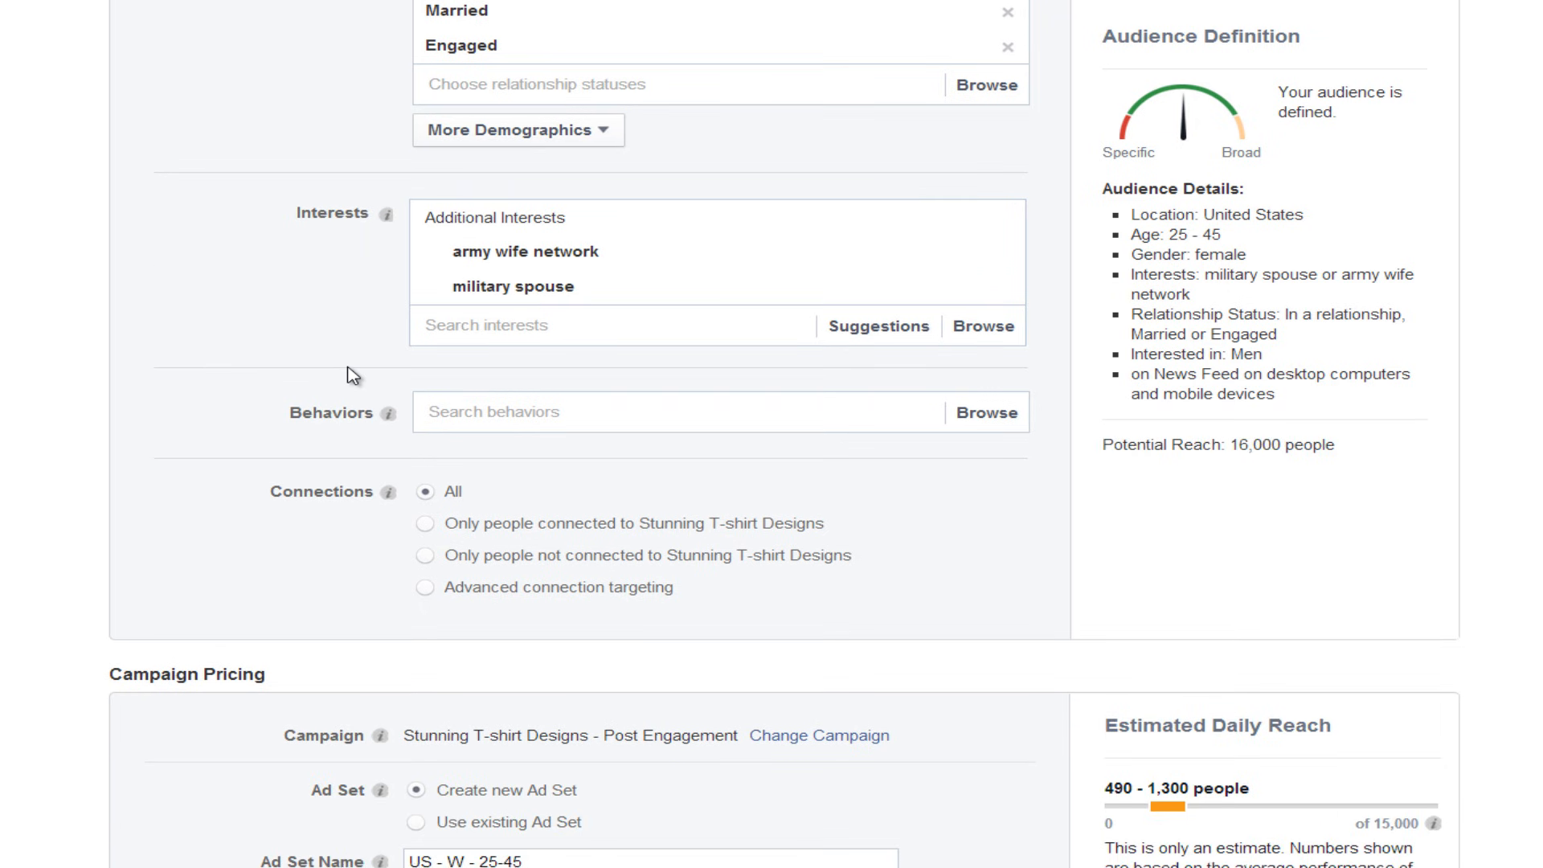
mouse_move(537, 307)
scroll(221, 306, "down", 1)
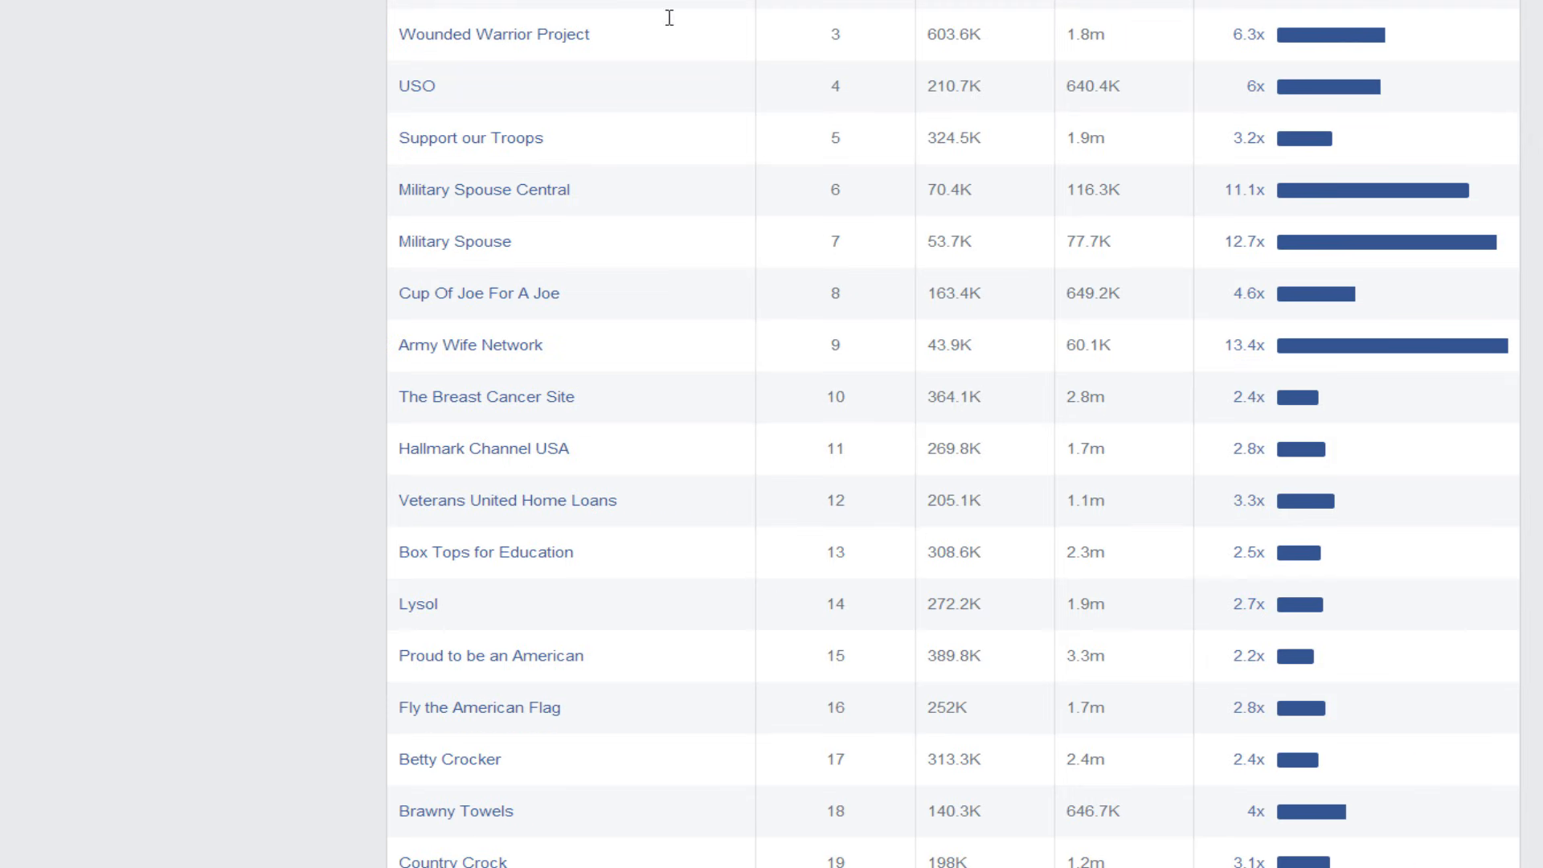
scroll(664, 292, "up", 3)
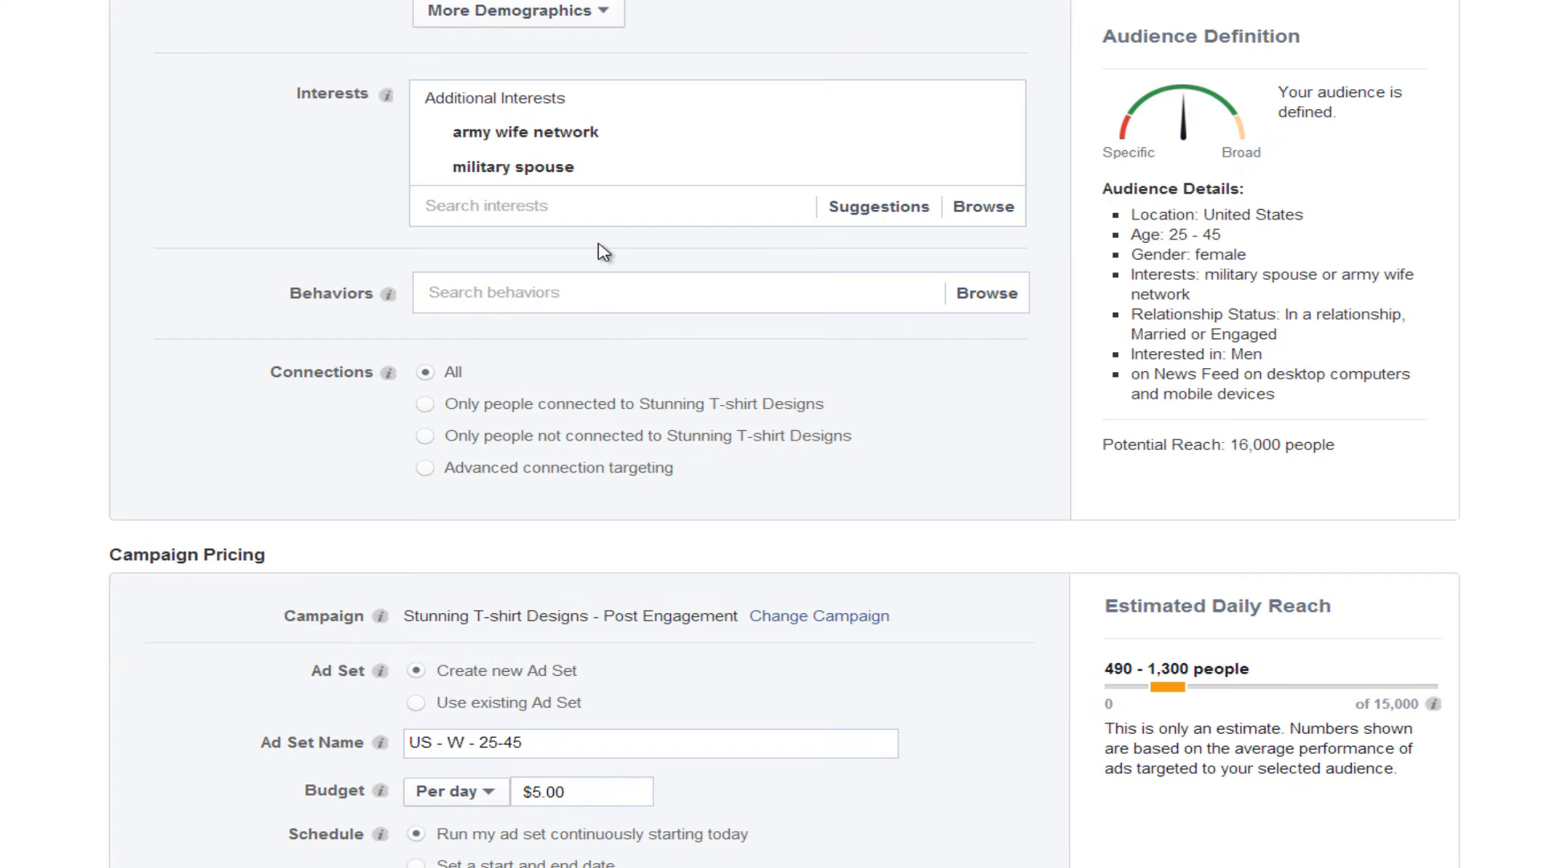
left_click(605, 208)
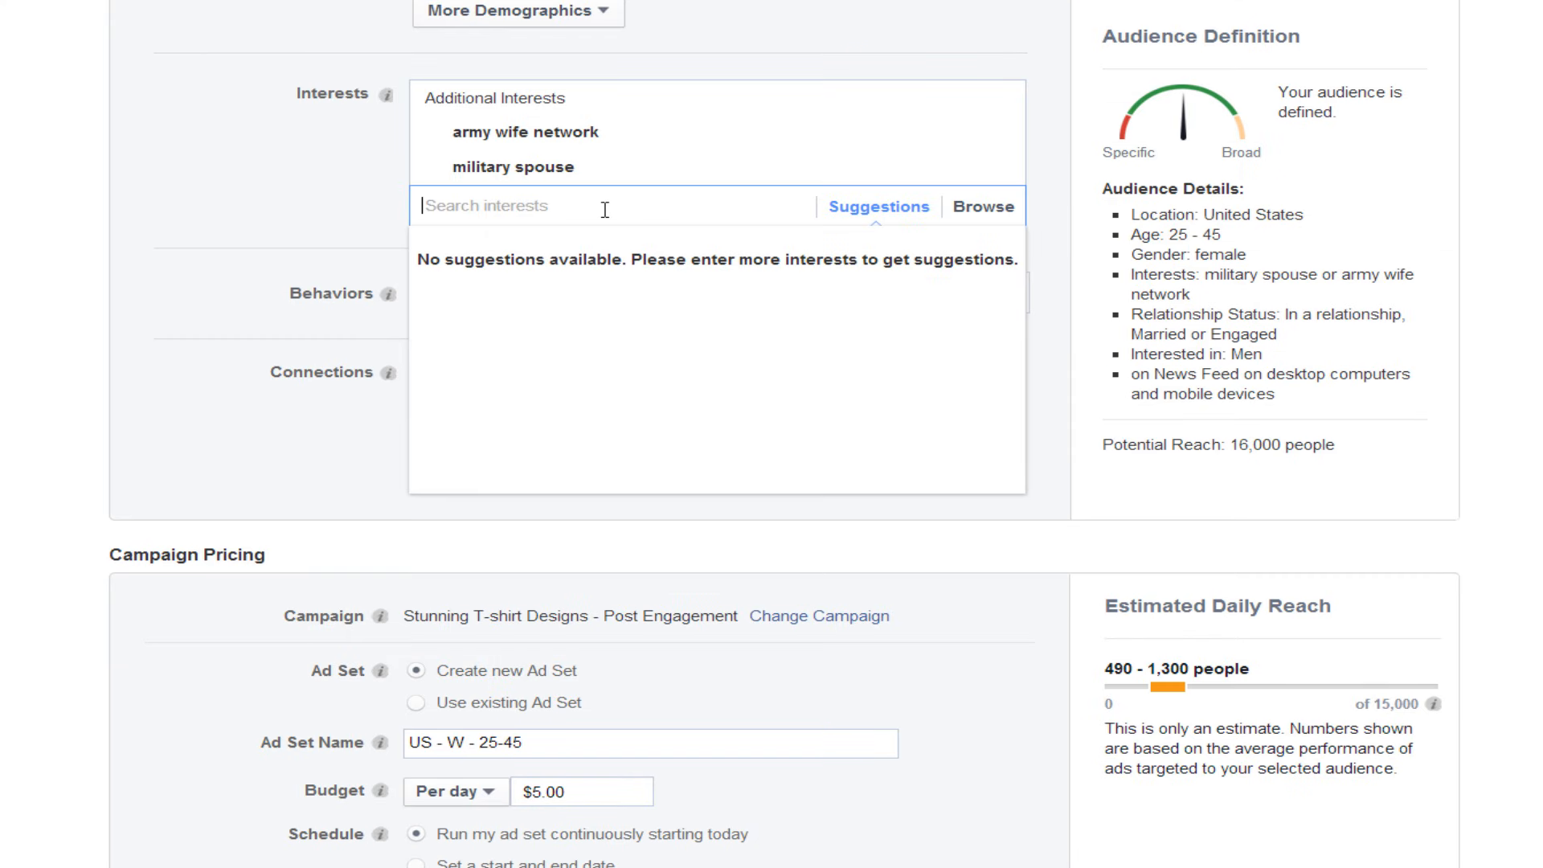
type("support")
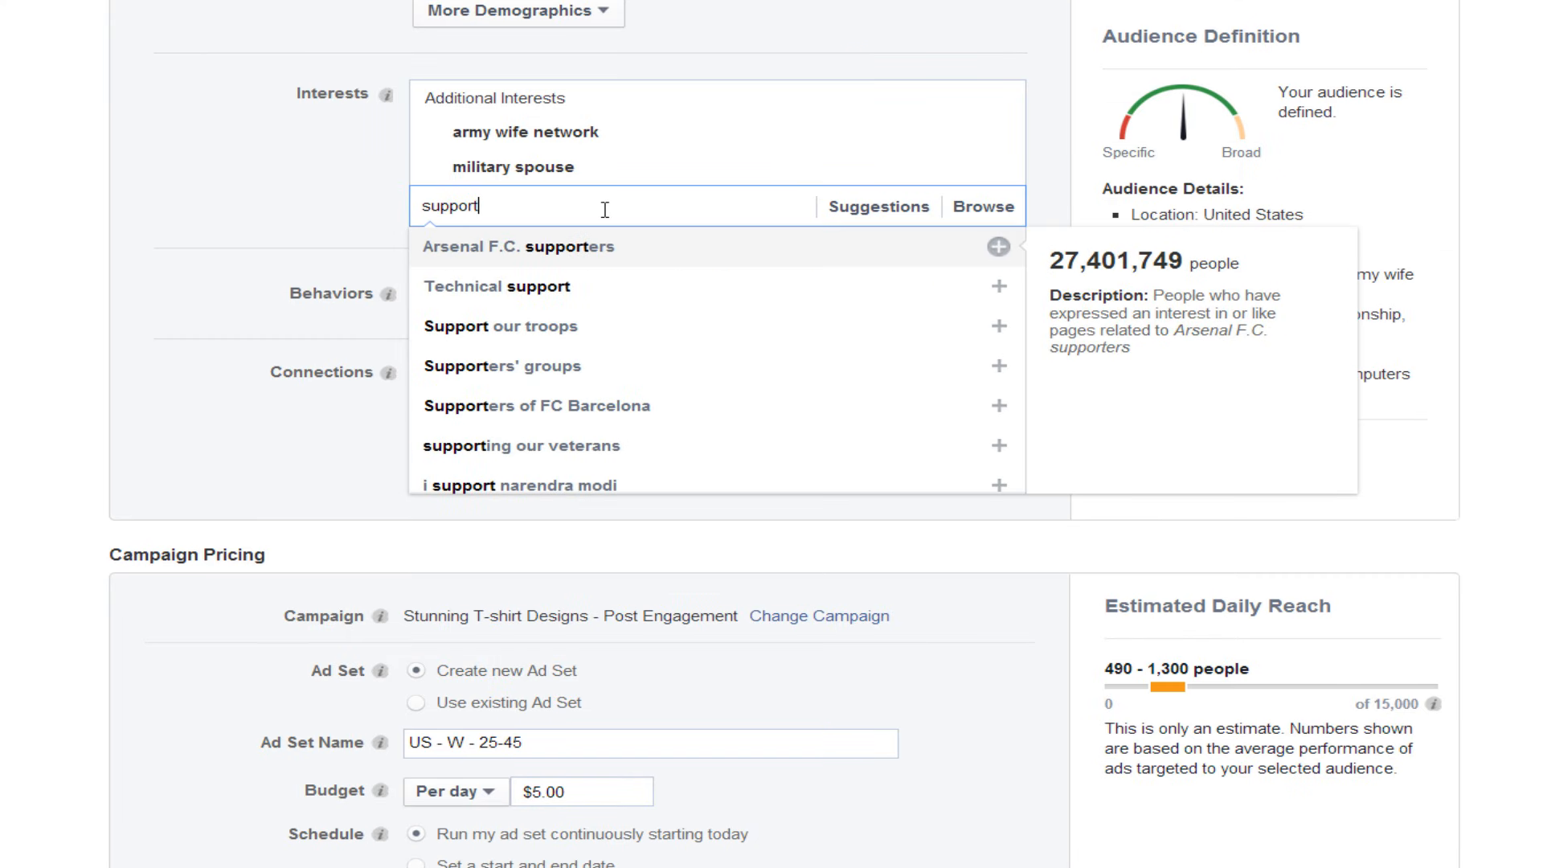
type("ing our ve")
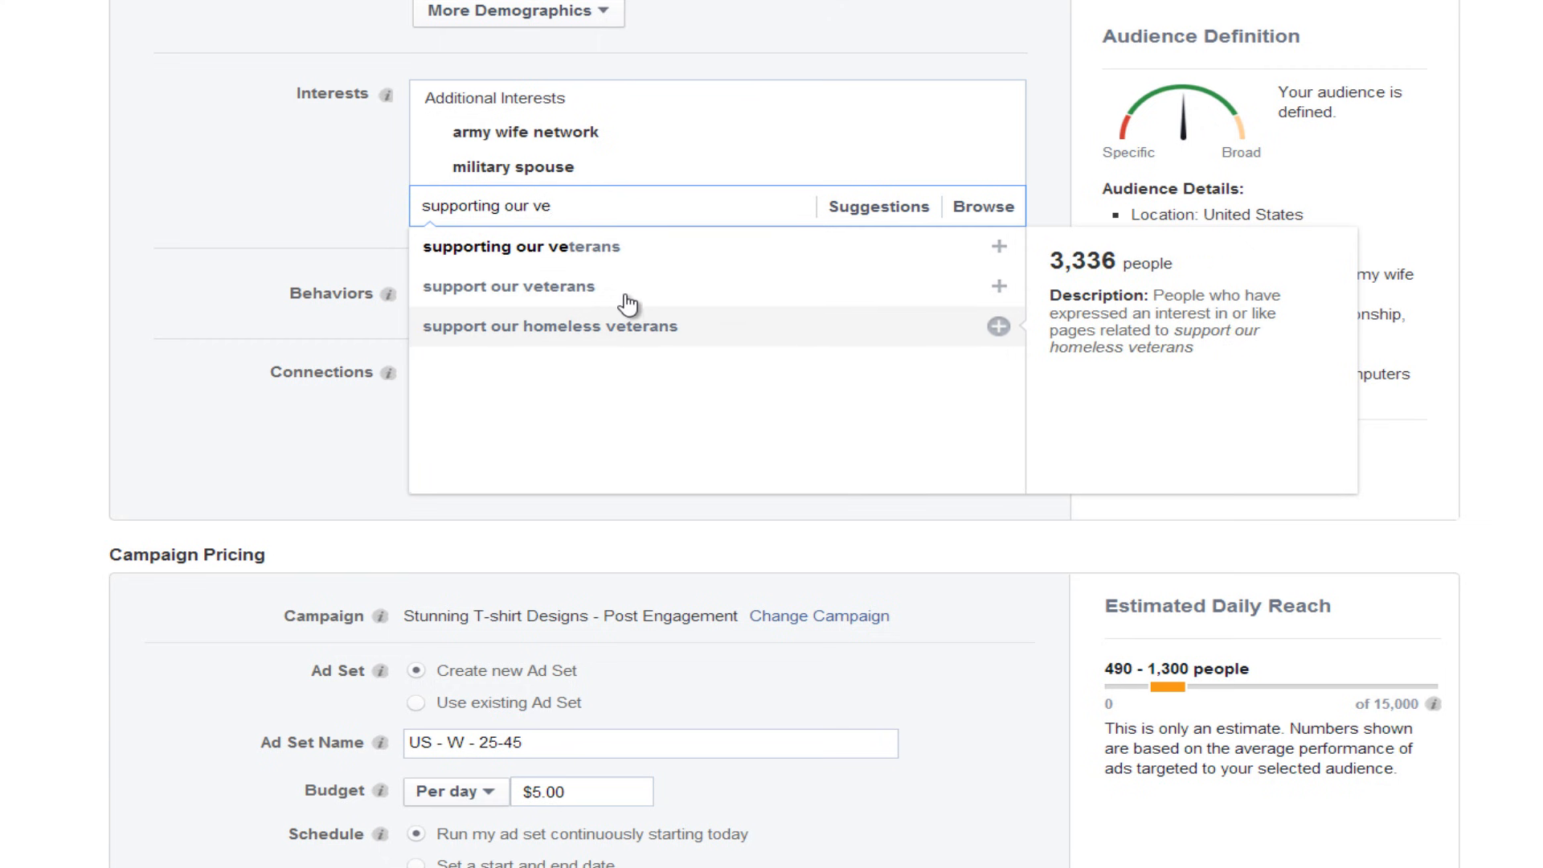
left_click(617, 249)
scroll(966, 155, "down", 3)
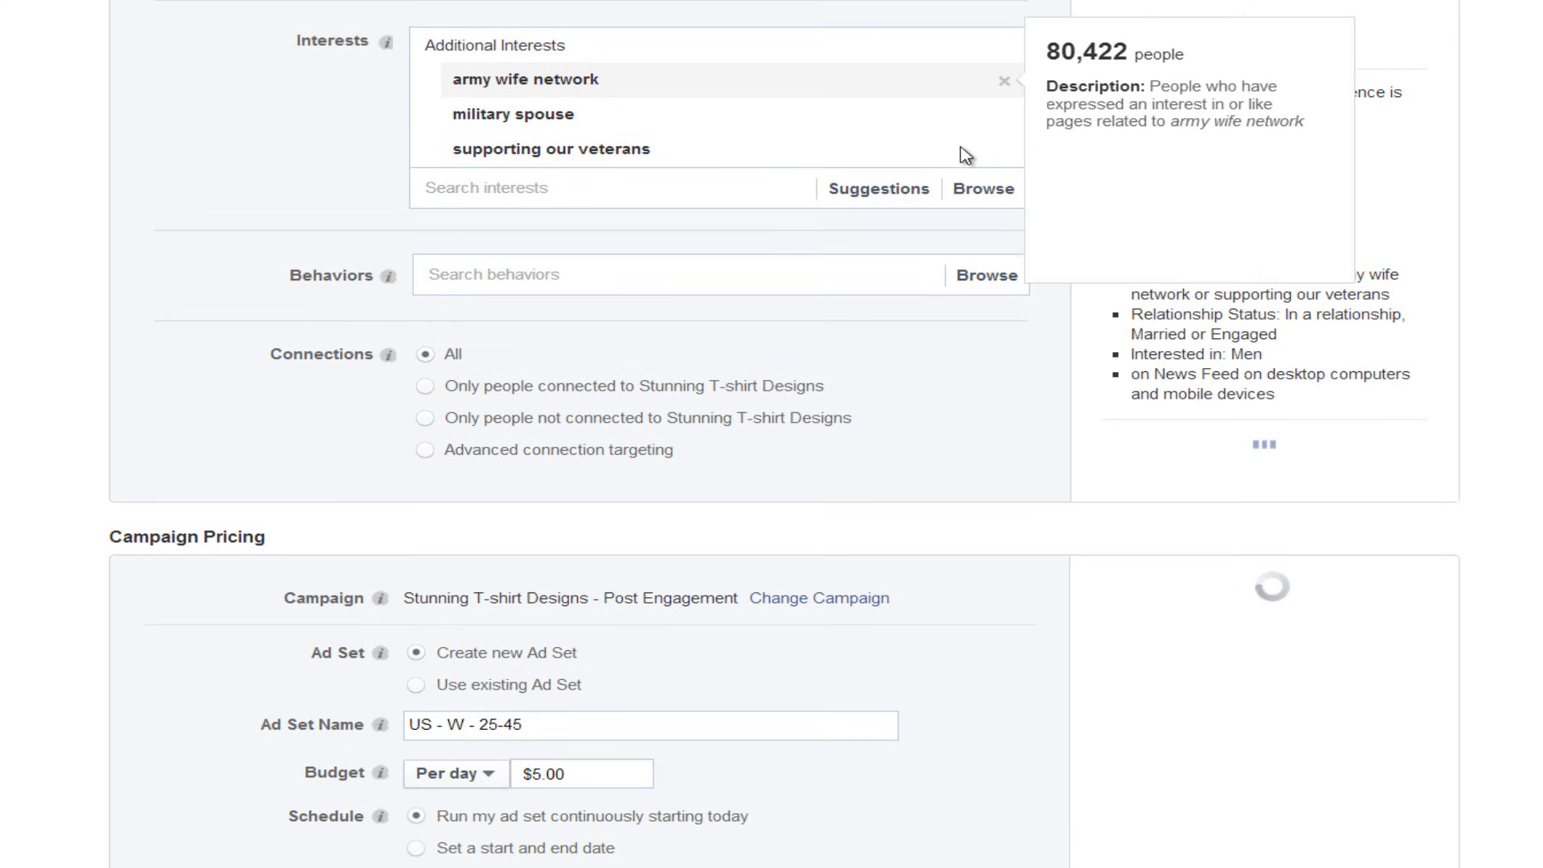
Review the ad's demographics and interests together with its potential reach and estimated daily reach.
scroll(1277, 346, "up", 9)
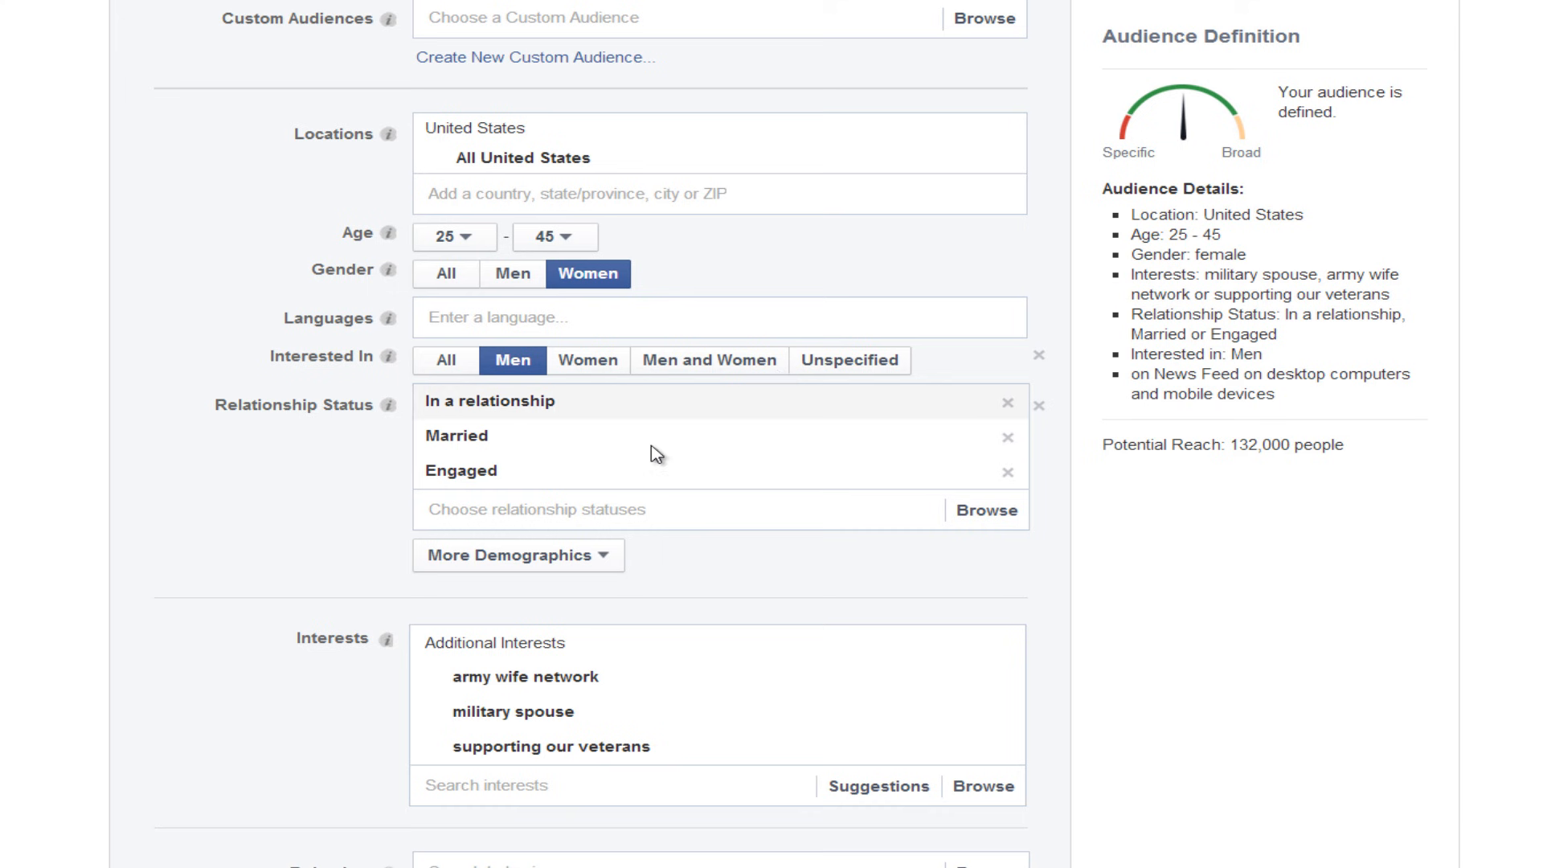
scroll(586, 431, "down", 2)
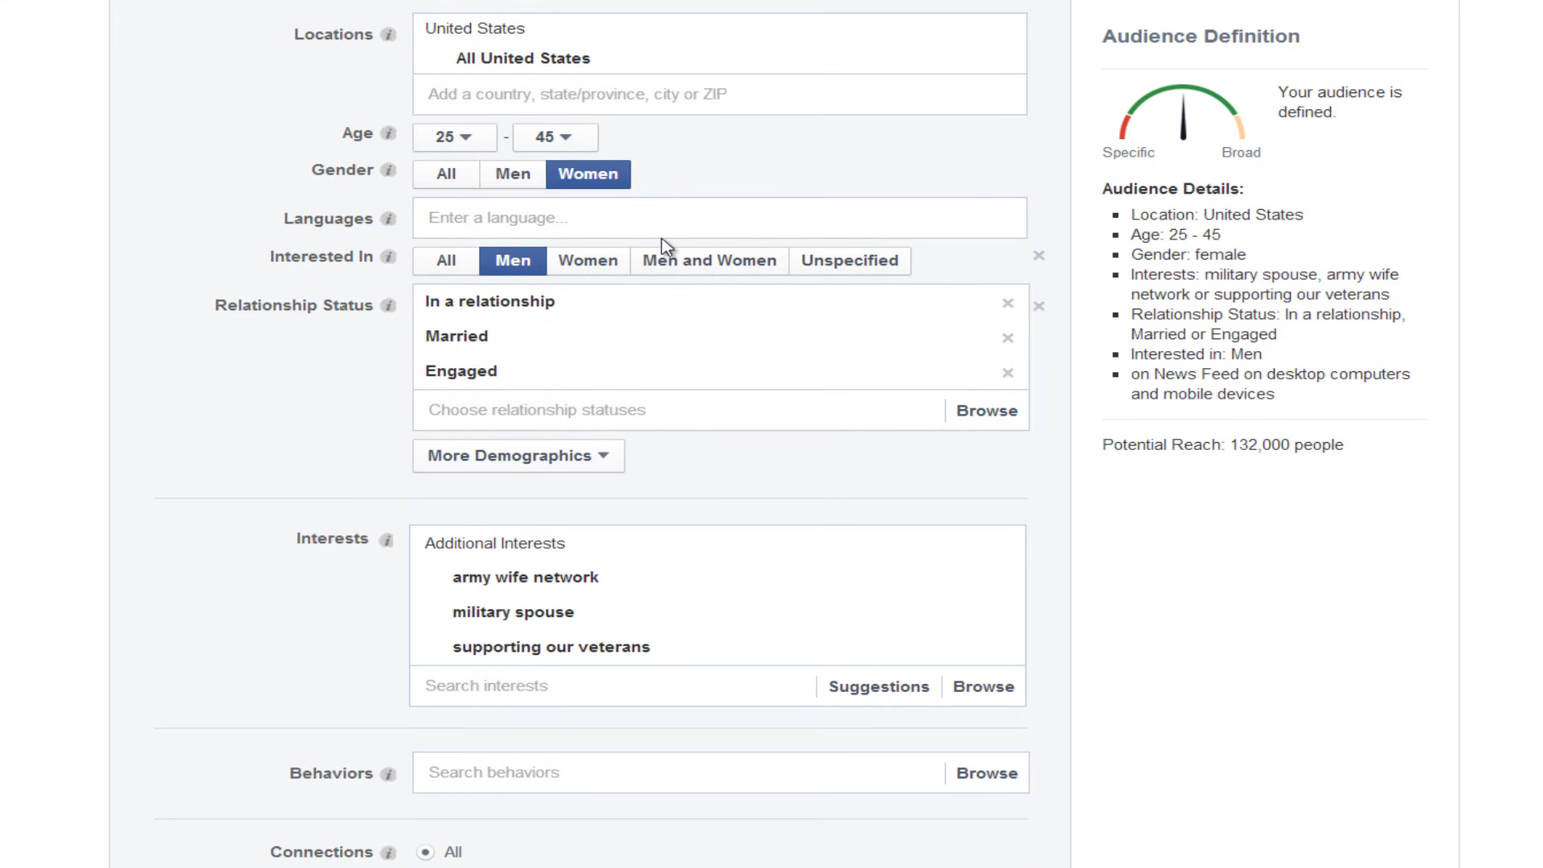
left_click_drag(541, 193, 651, 193)
scroll(898, 213, "down", 5)
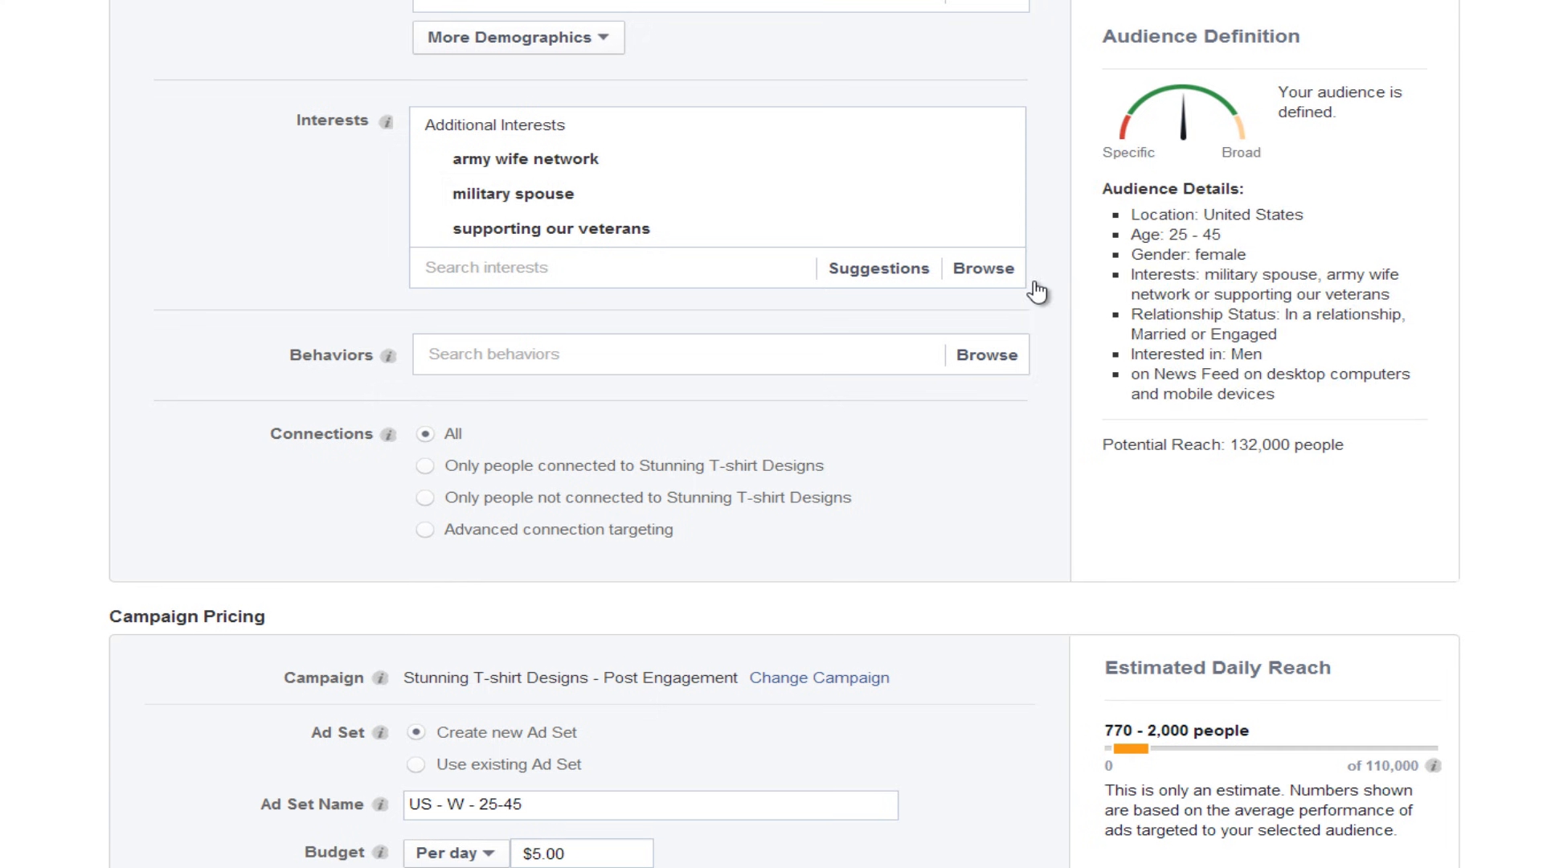
scroll(1458, 482, "down", 2)
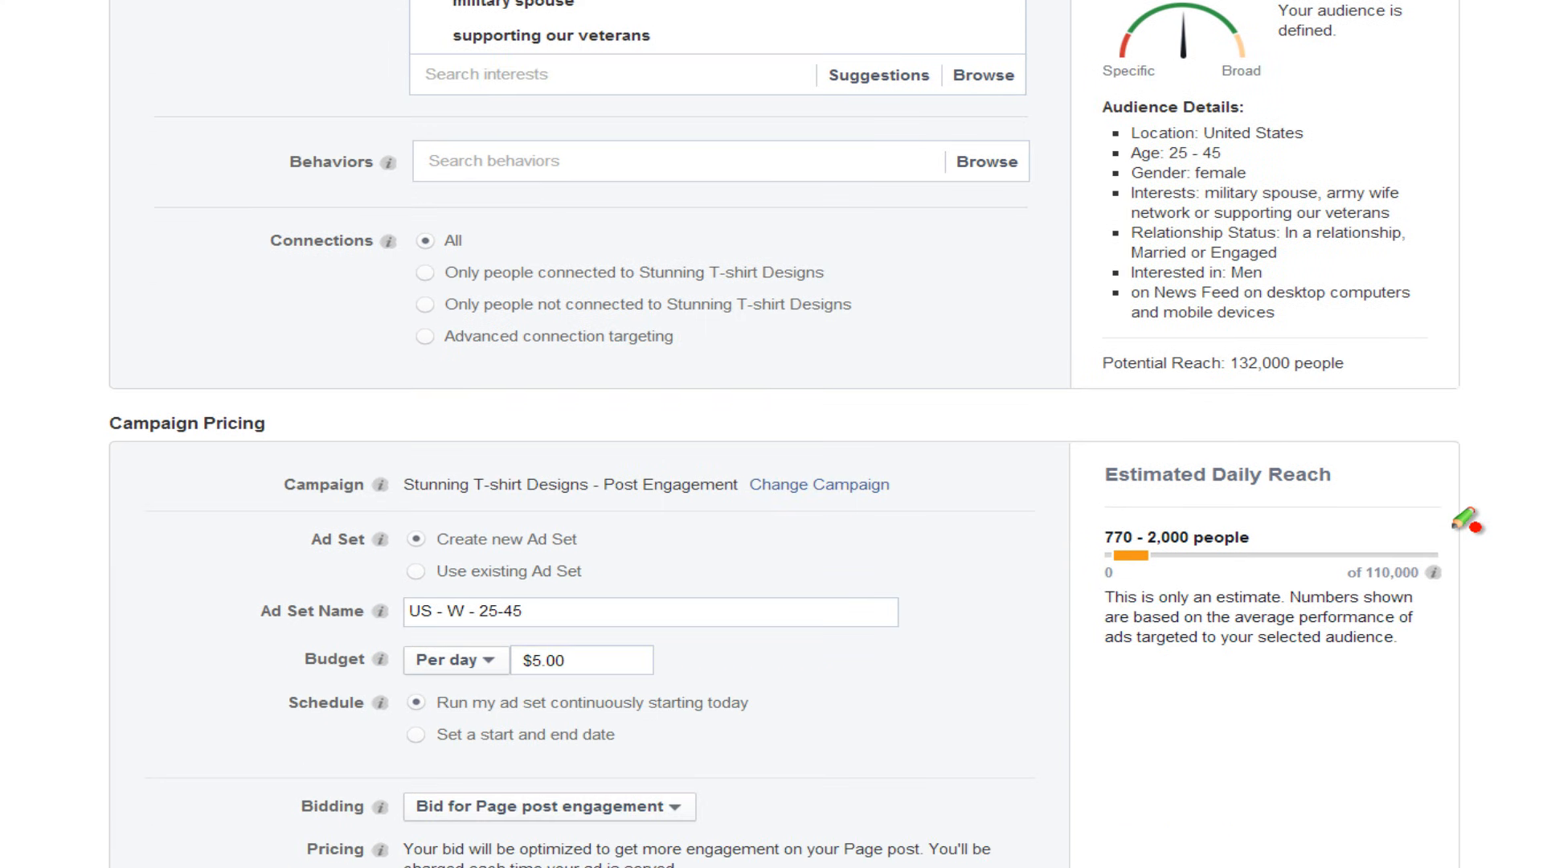
mouse_move(1414, 350)
left_mouse_down()
mouse_move(1246, 332)
mouse_move(1088, 379)
mouse_move(1519, 384)
mouse_move(1295, 330)
left_mouse_up()
key("Escape")
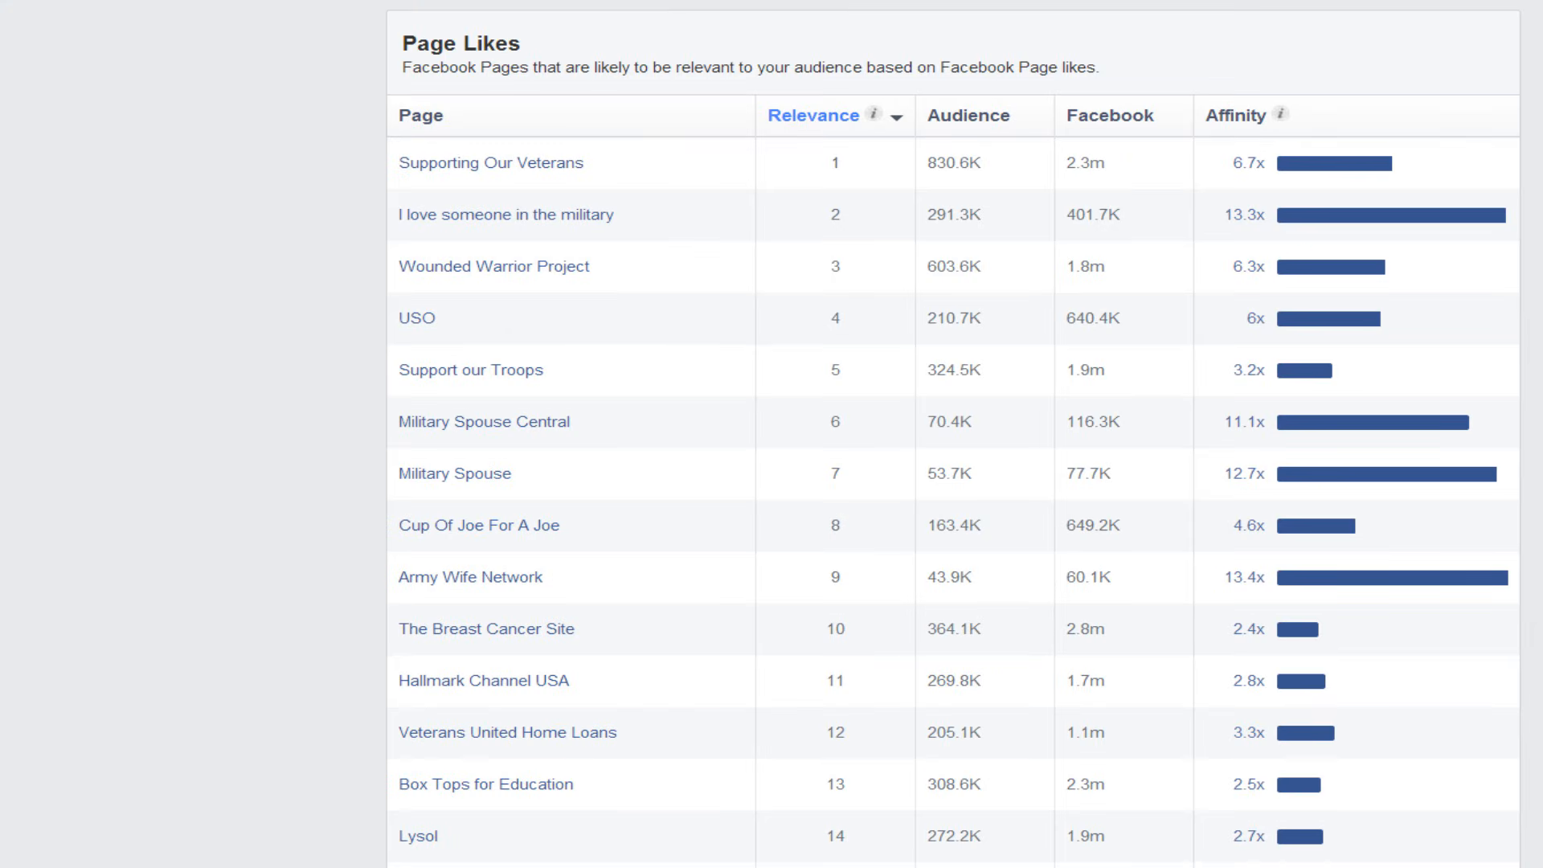
Take USO from the Page Likes list and add 'uso' as the fourth interest of the ad.
scroll(713, 155, "down", 1)
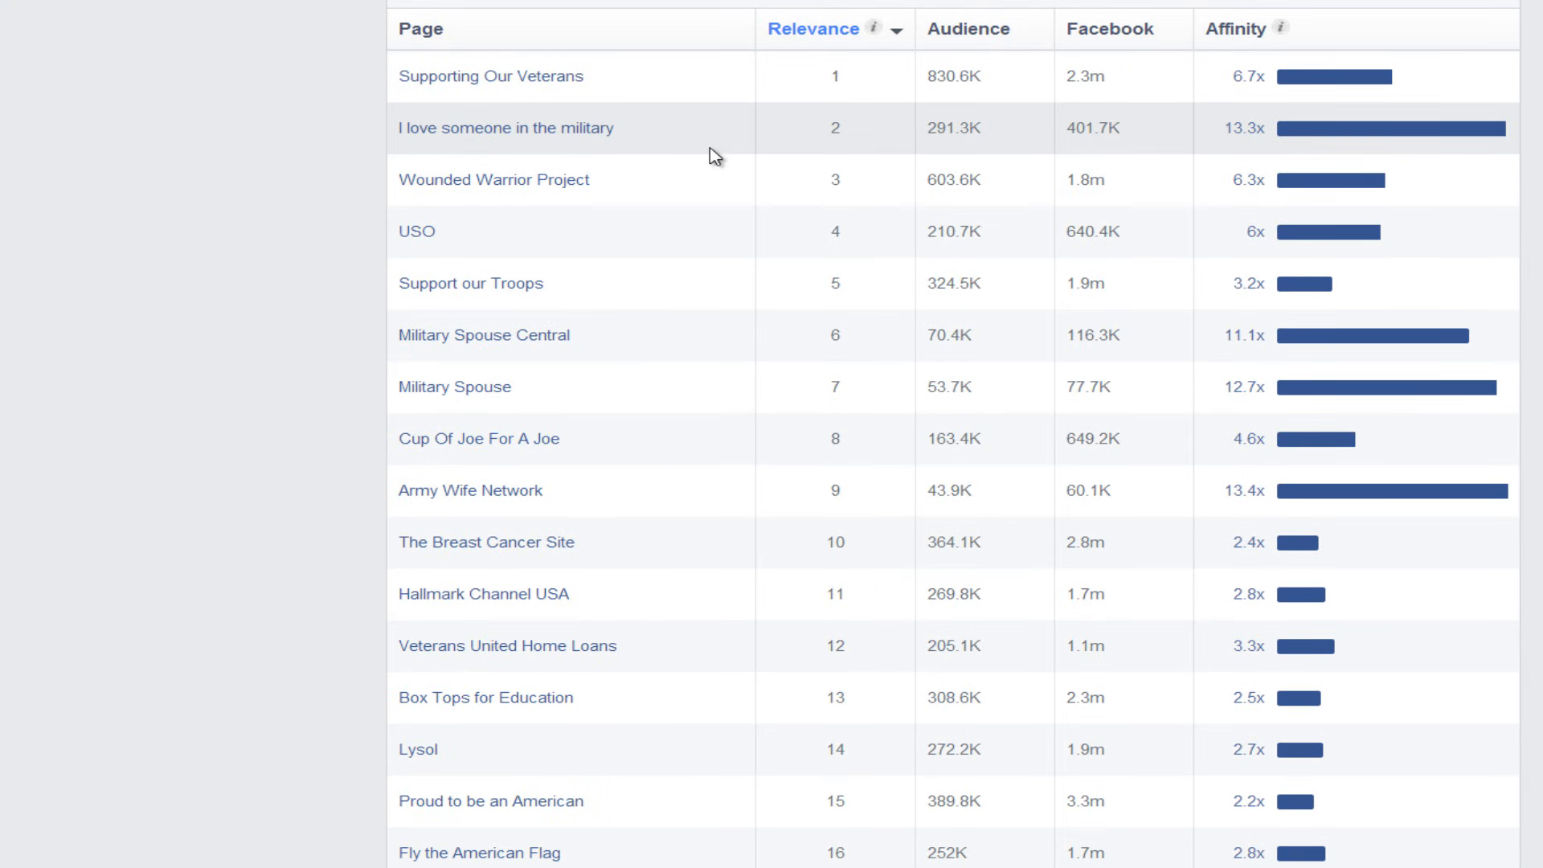
scroll(712, 155, "up", 1)
scroll(691, 159, "down", 1)
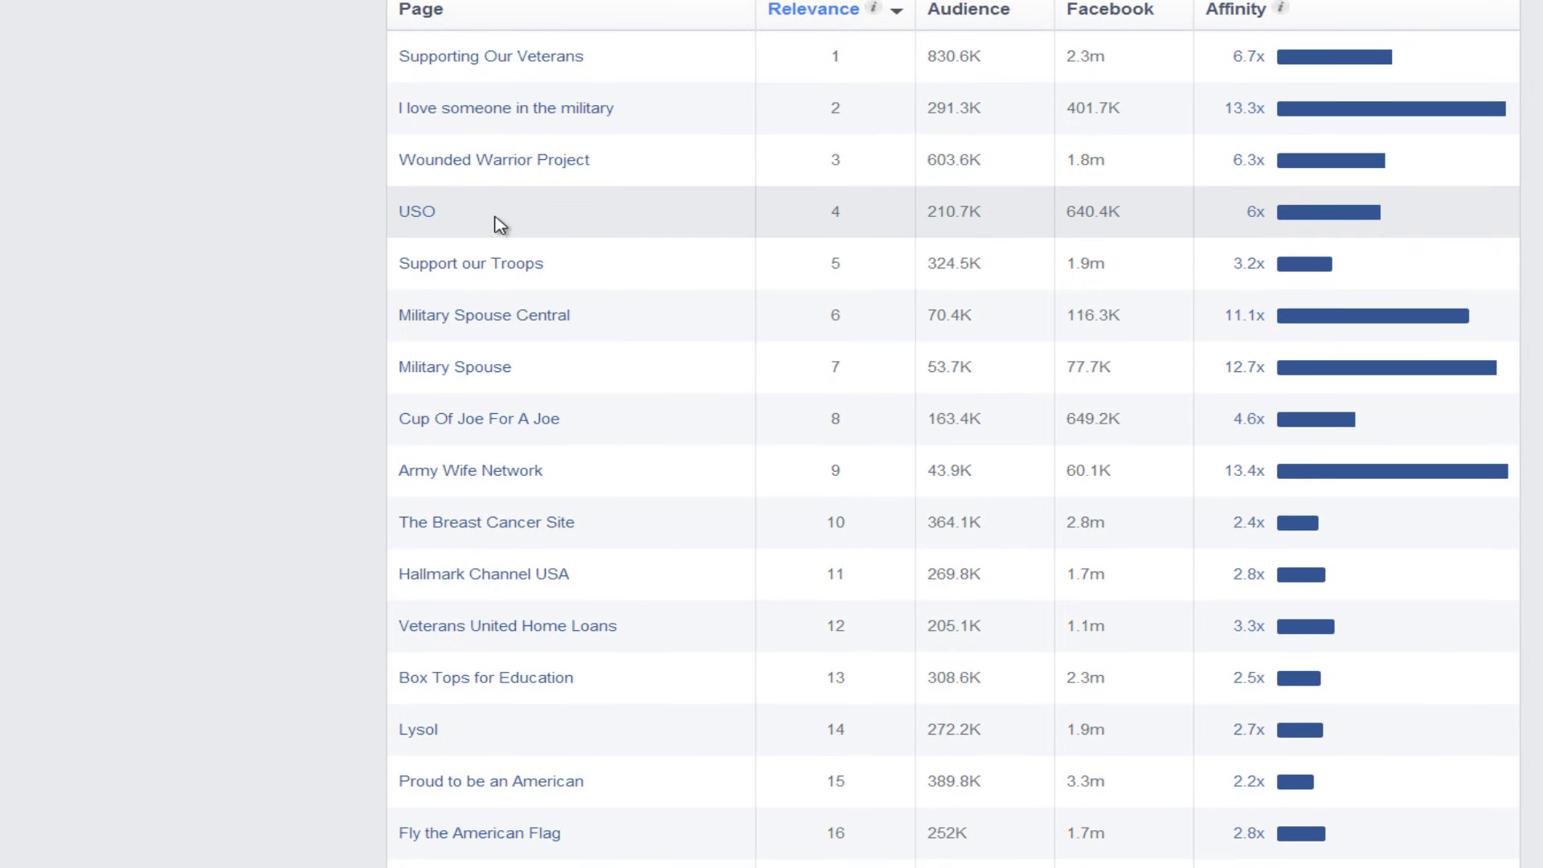
left_click_drag(444, 219, 401, 228)
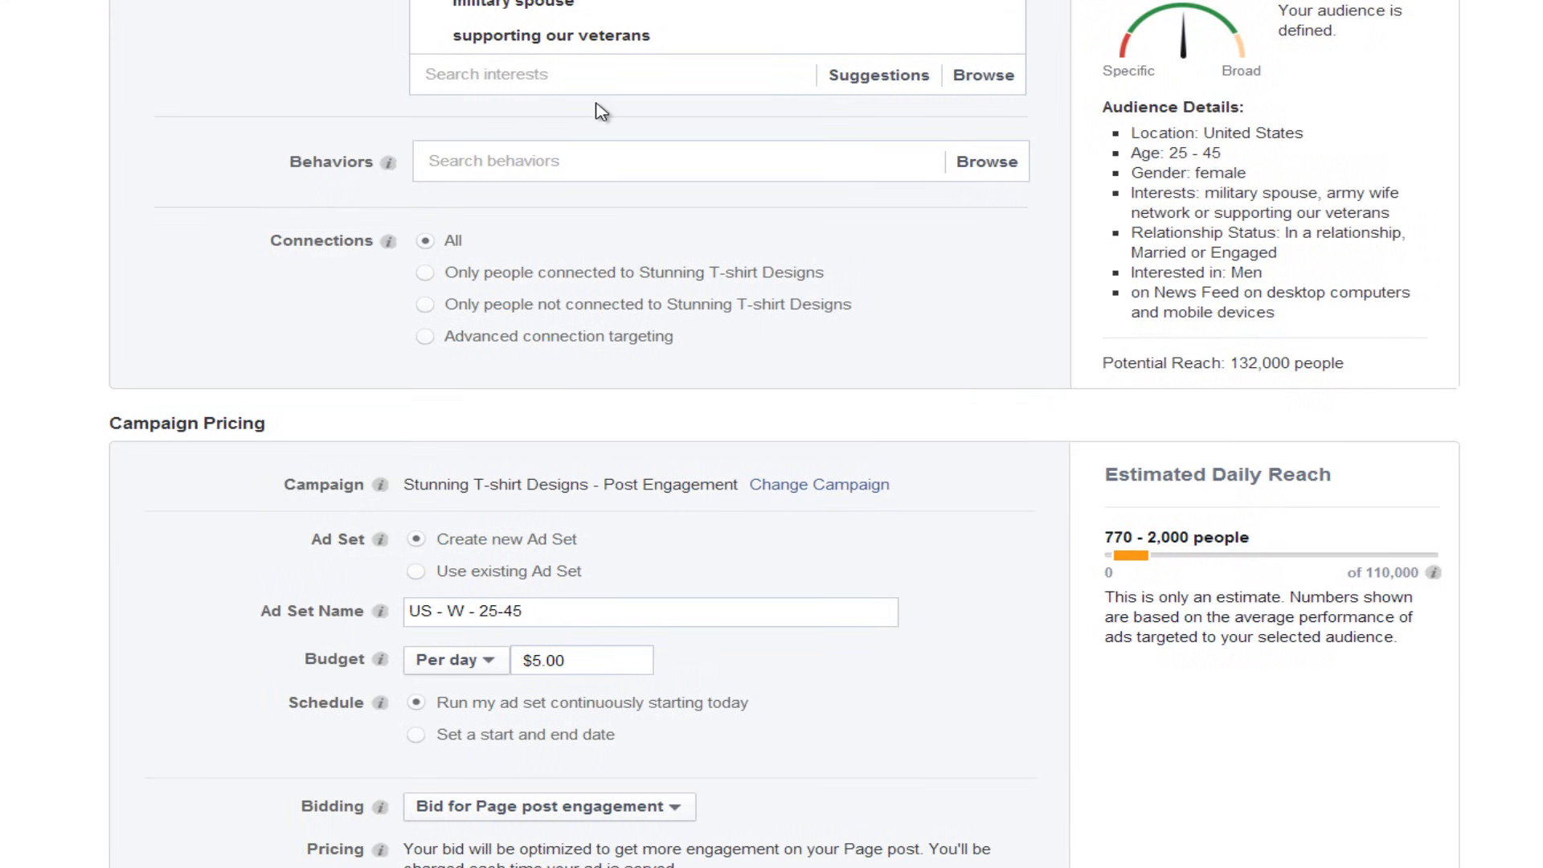
left_click(599, 81)
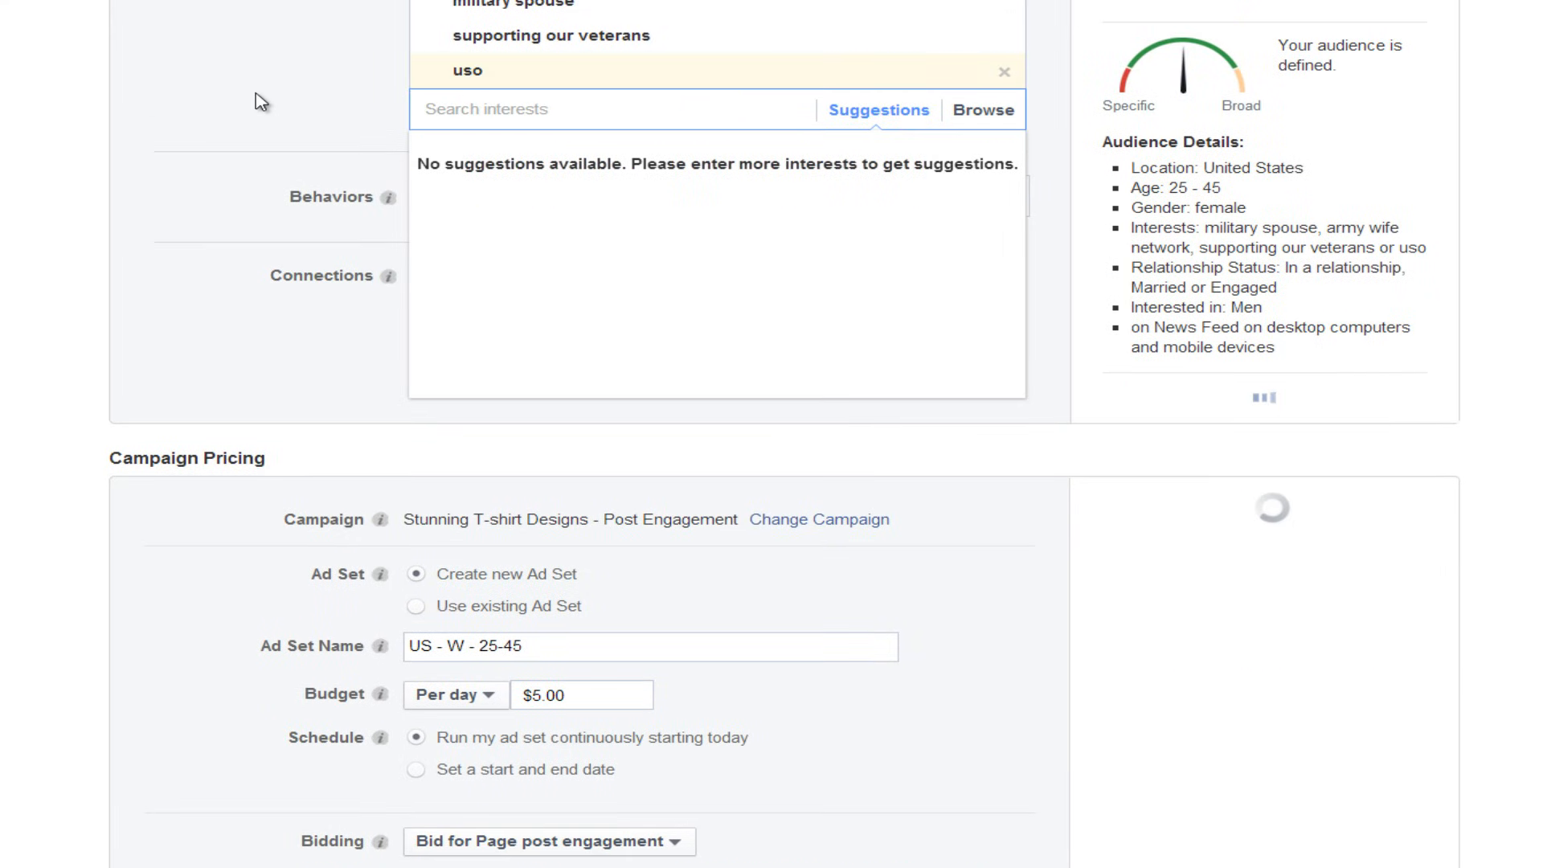
left_click(255, 97)
Examine the ad's four interests and their audience sizes, comparing the military-wife interests with the broader veterans and USO ones.
scroll(255, 97, "up", 3)
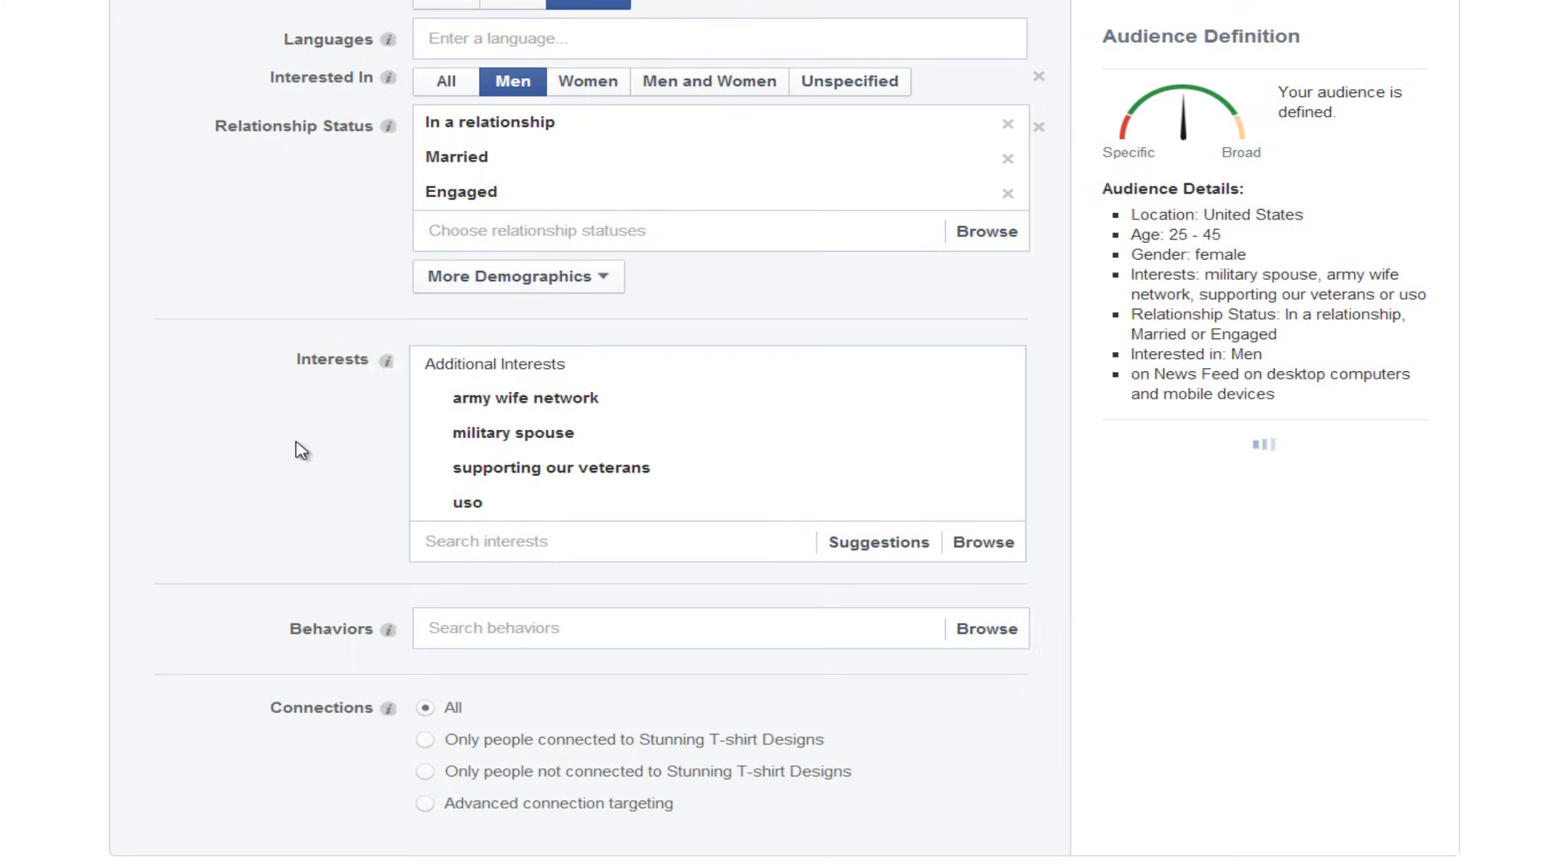
scroll(299, 448, "down", 4)
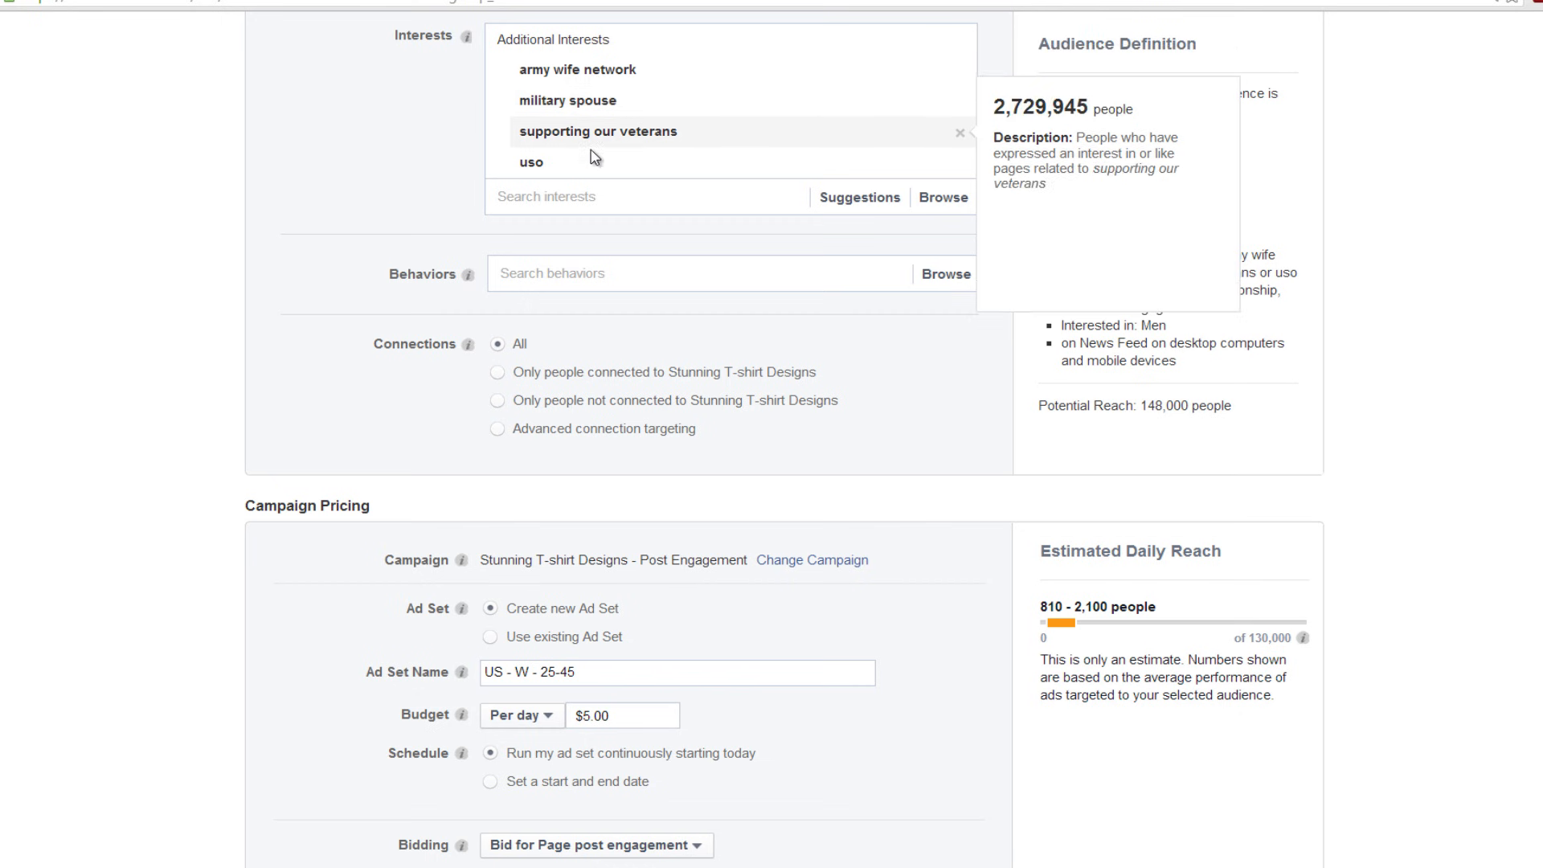
scroll(474, 145, "up", 2)
scroll(474, 145, "down", 3)
scroll(473, 146, "up", 3)
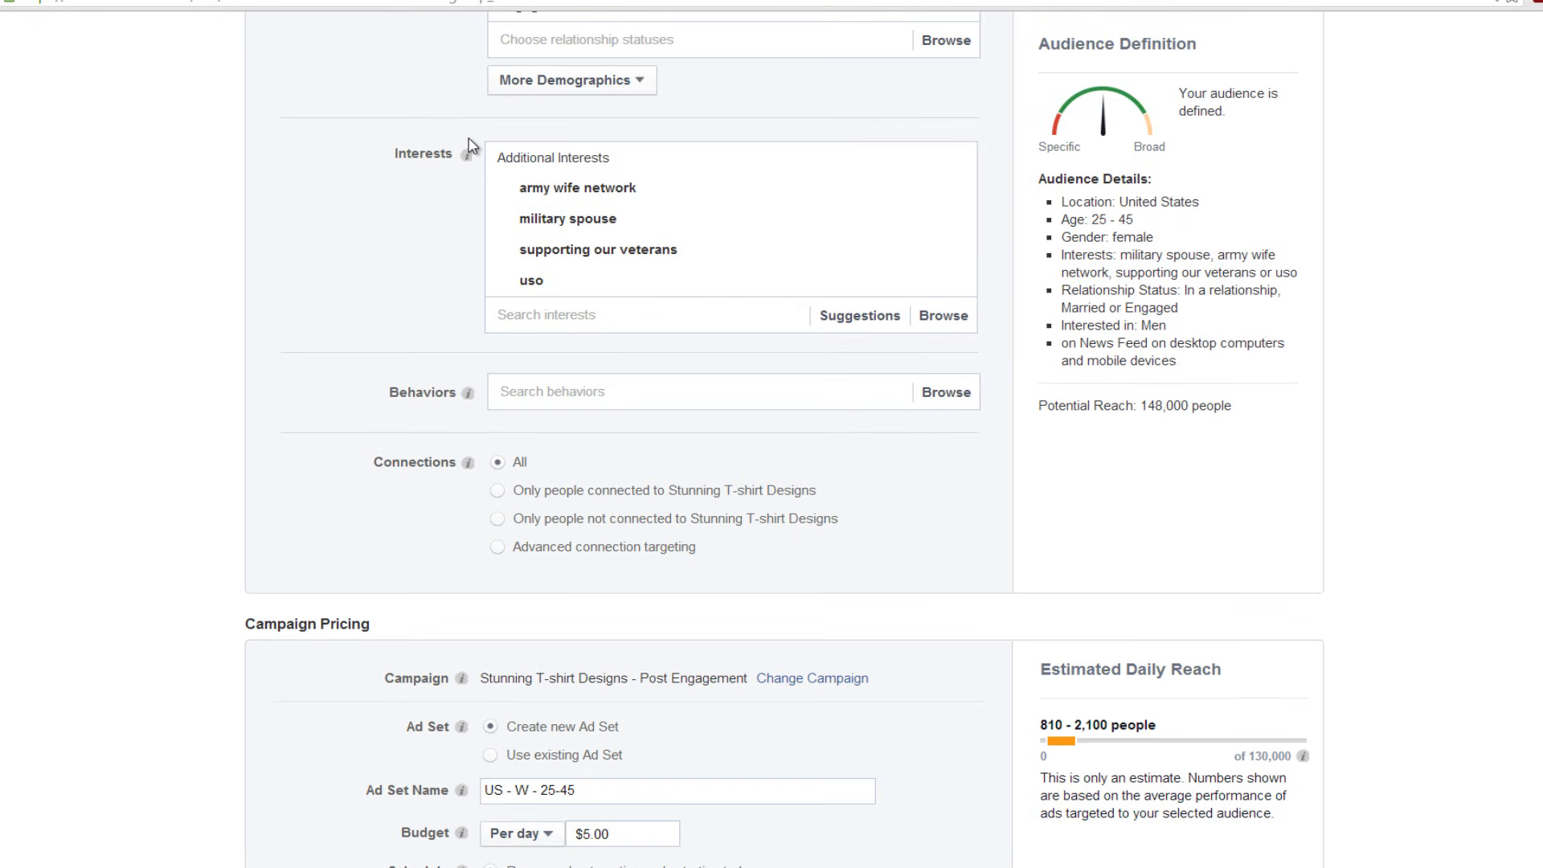
mouse_move(62, 147)
left_mouse_down()
mouse_move(127, 358)
mouse_move(289, 314)
left_mouse_up()
left_click_drag(216, 131, 331, 553)
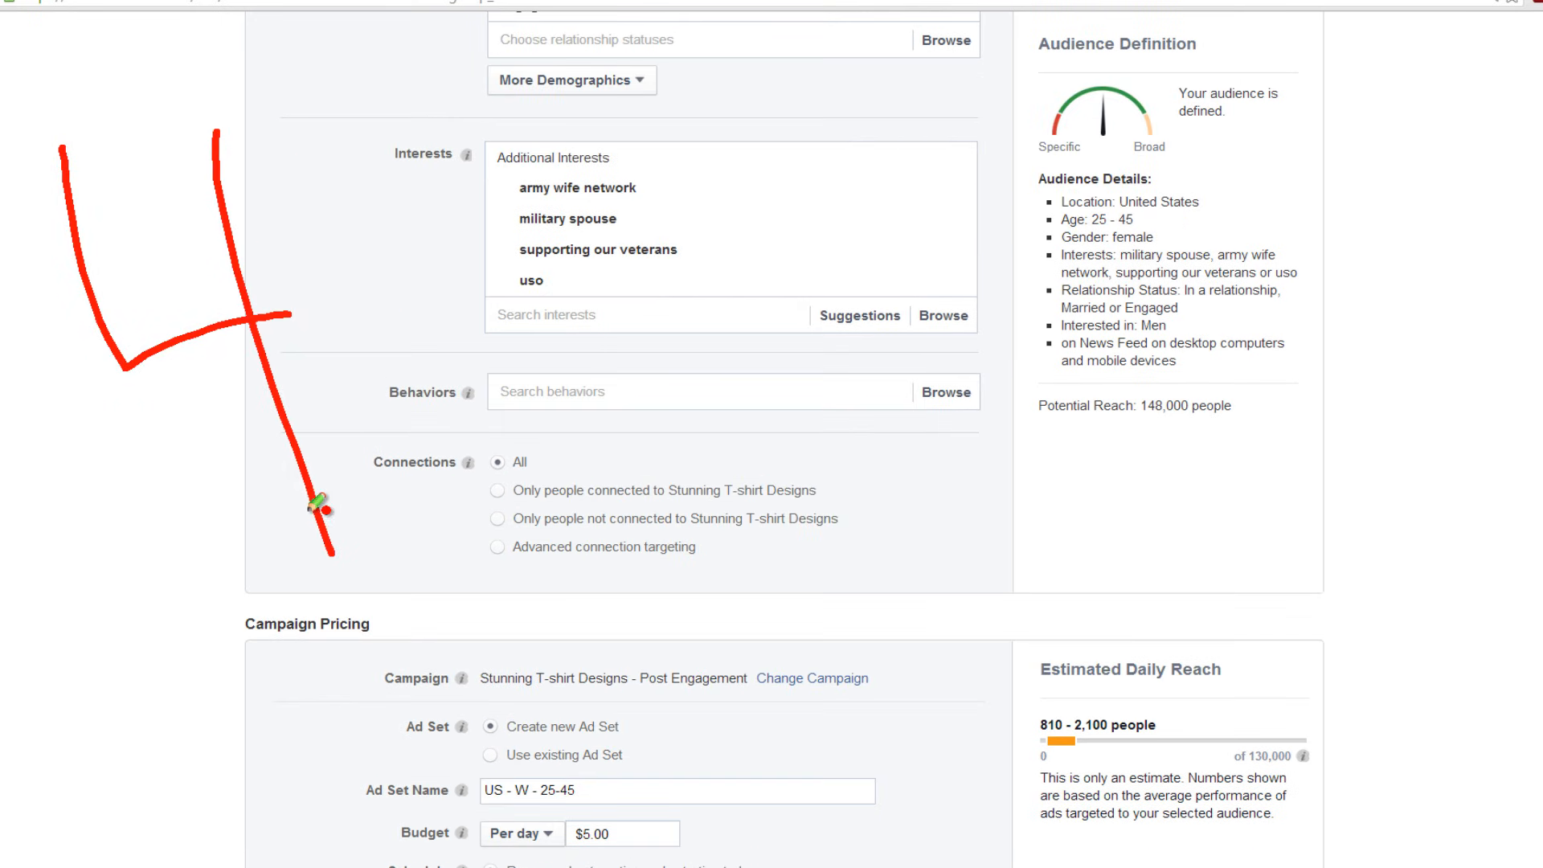
mouse_move(126, 714)
left_mouse_down()
mouse_move(312, 835)
mouse_move(512, 834)
left_mouse_up()
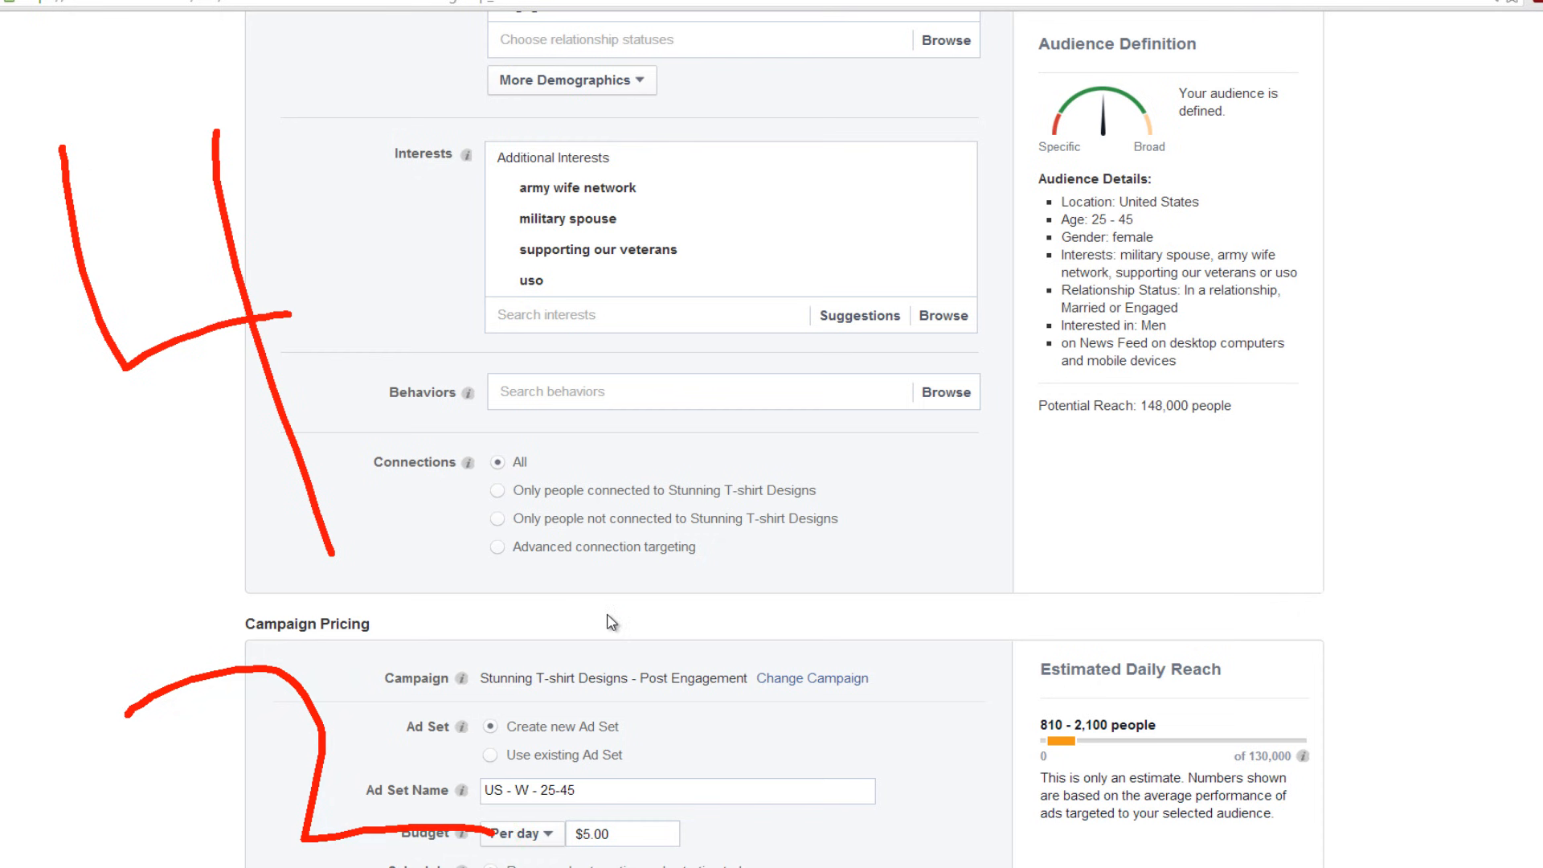
key("Escape")
scroll(864, 603, "up", 2)
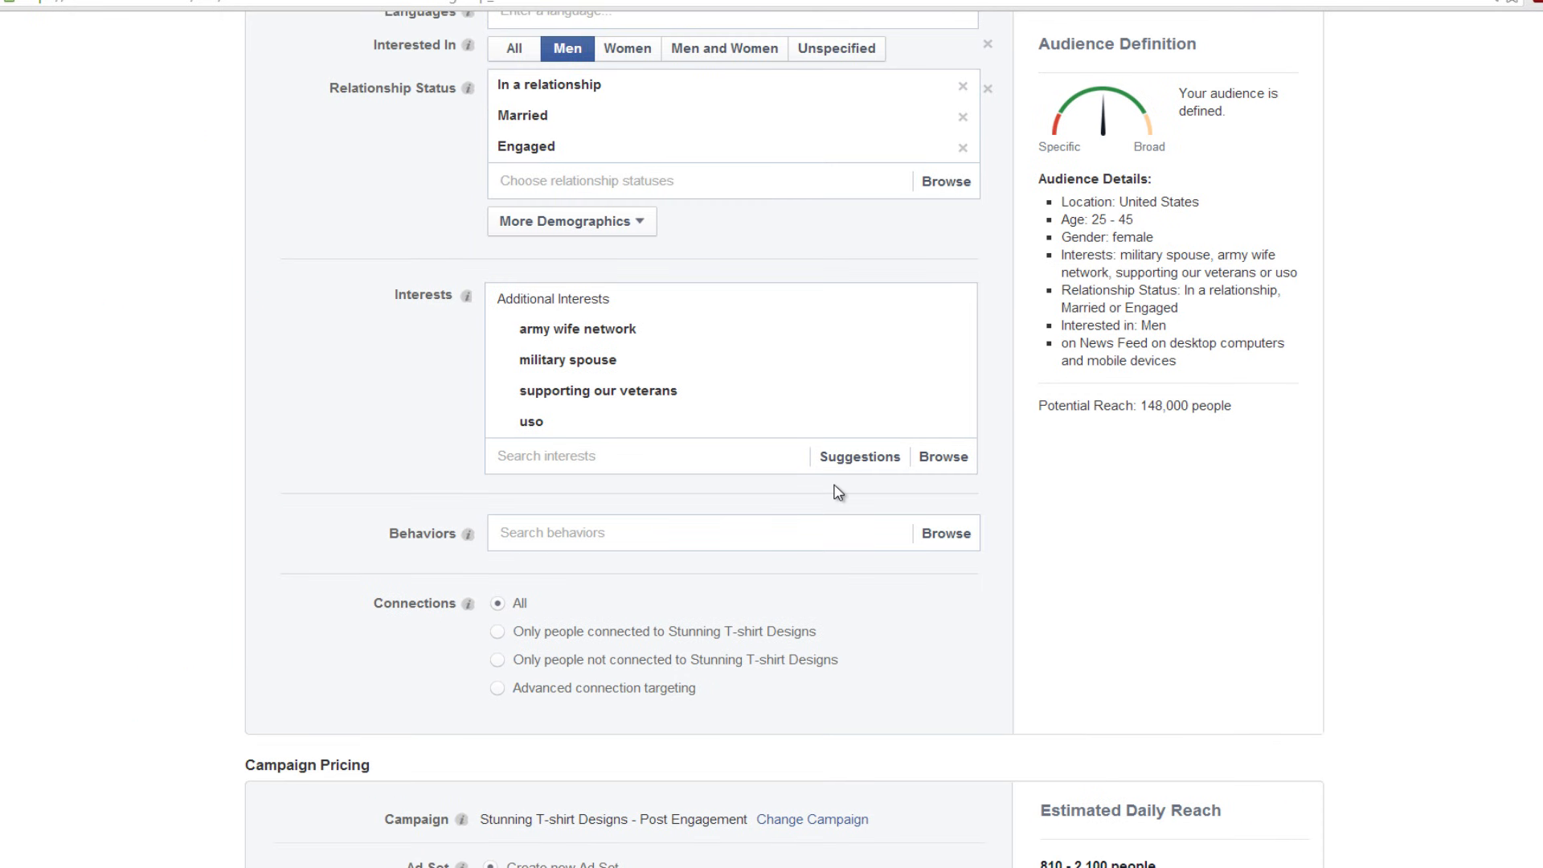
mouse_move(541, 356)
left_click_drag(535, 347, 666, 340)
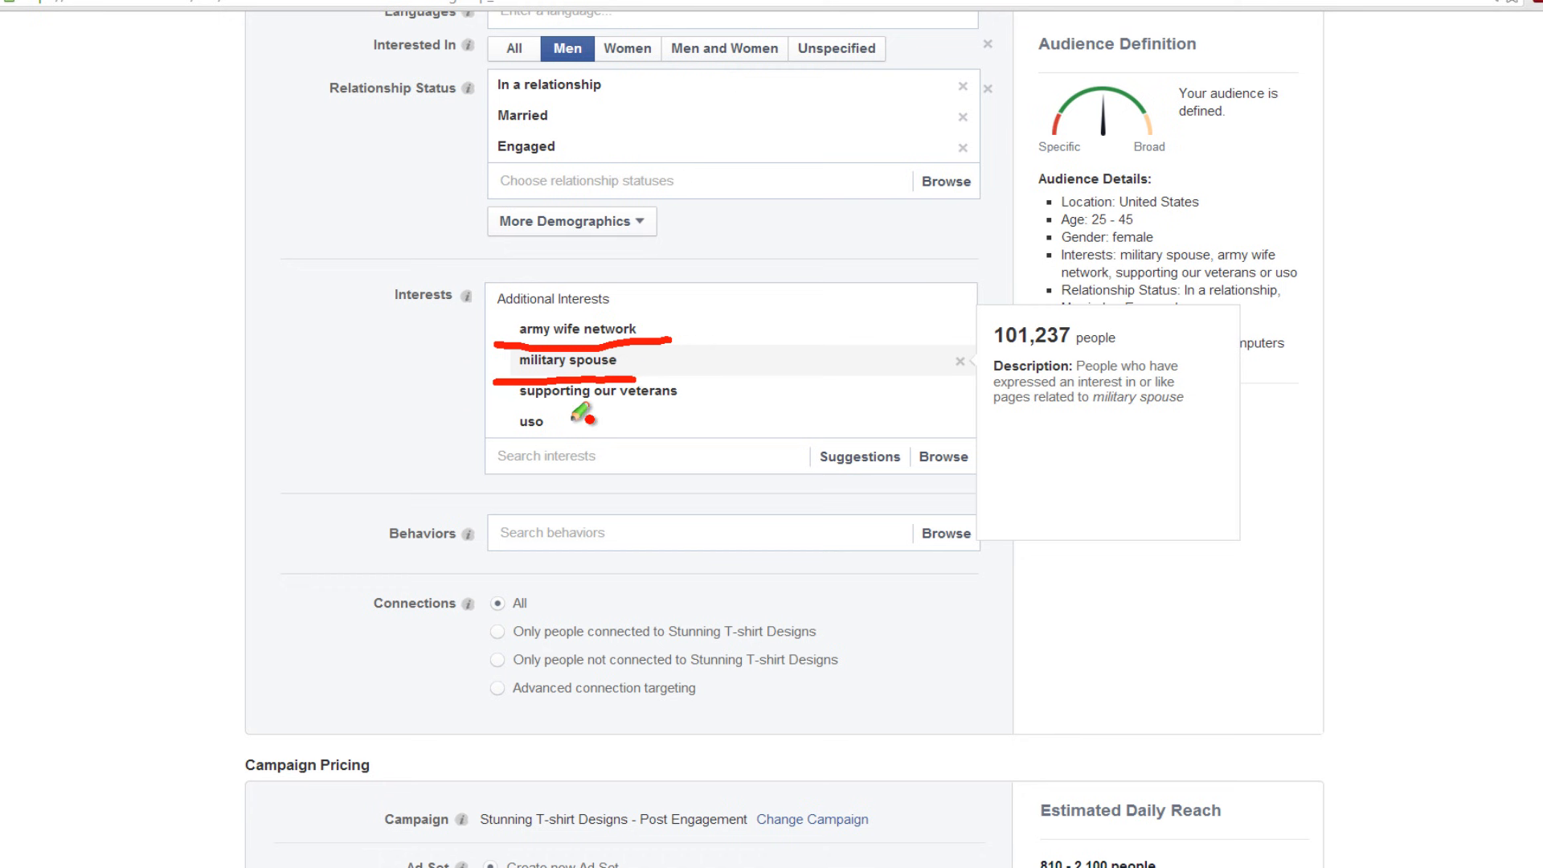
left_click_drag(665, 372, 508, 456)
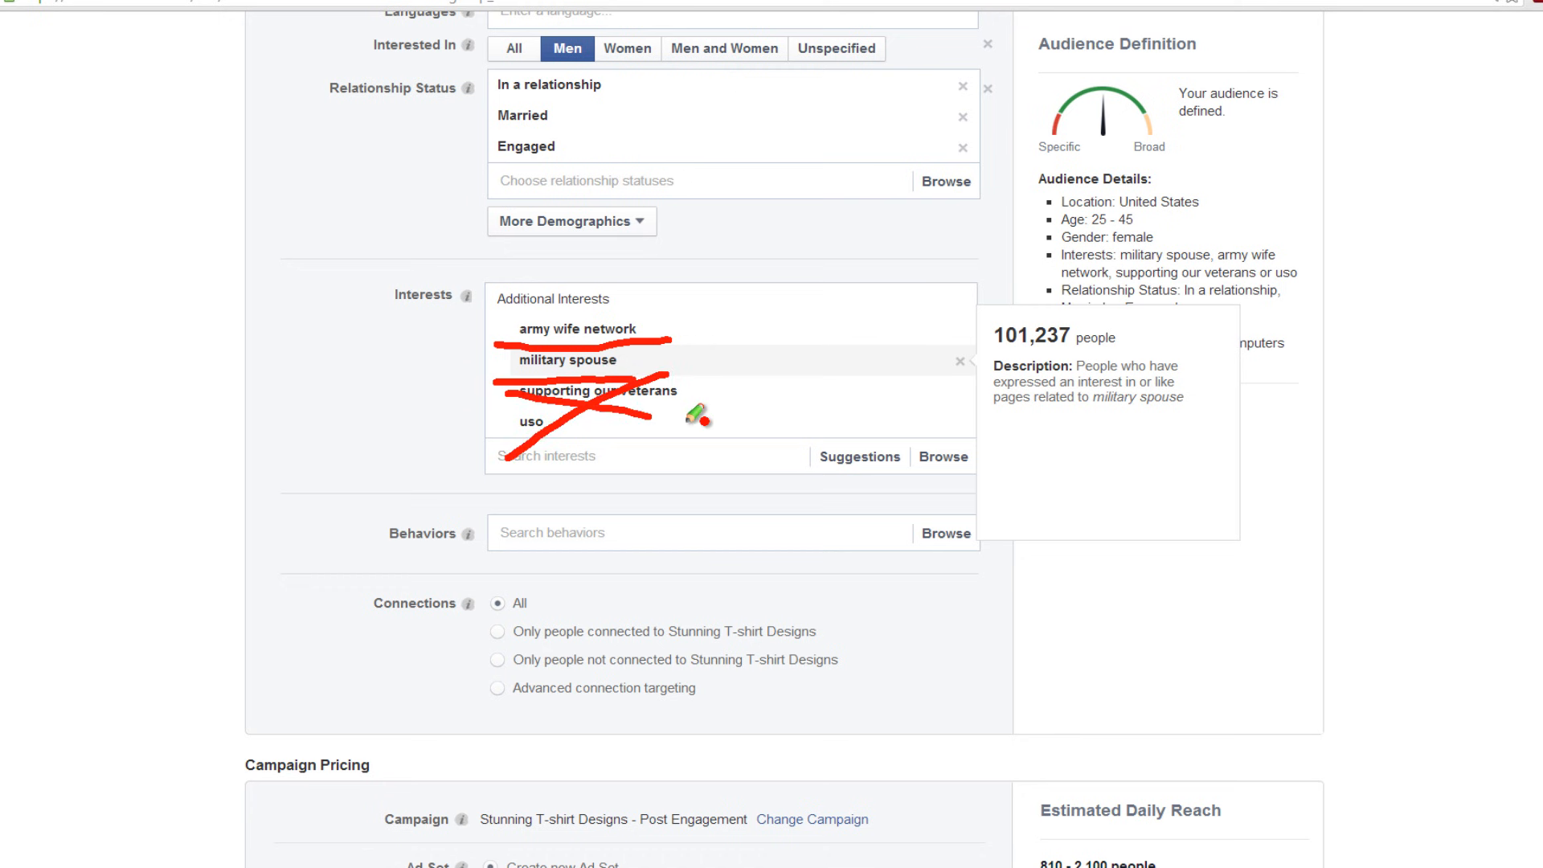
key("Escape")
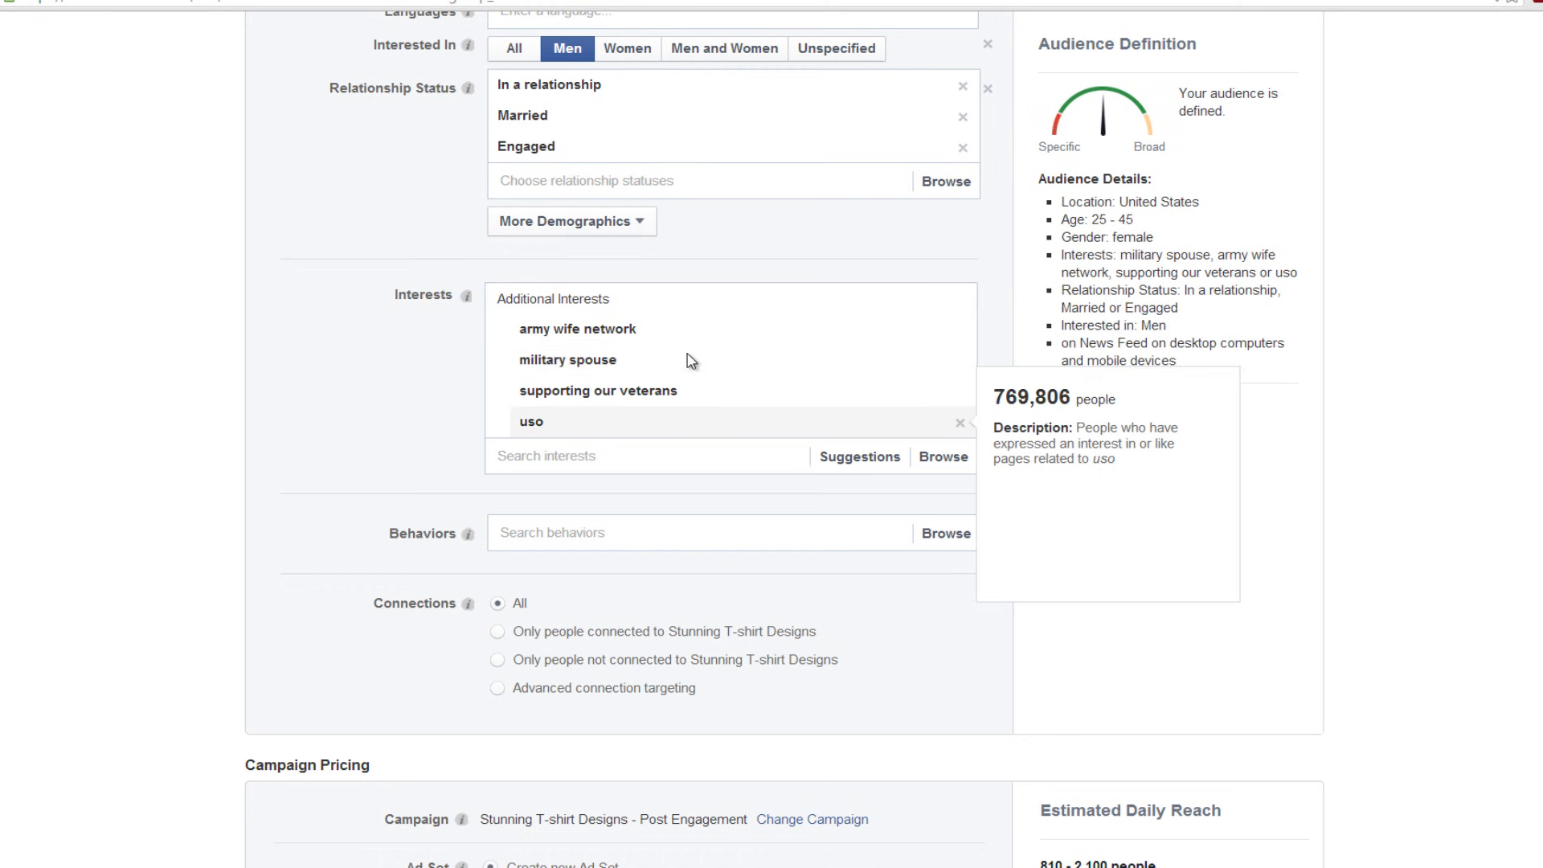
Place the order for the ad in the new ad set 'US - W - 25-45' with its $5.00 daily budget.
scroll(823, 425, "down", 2)
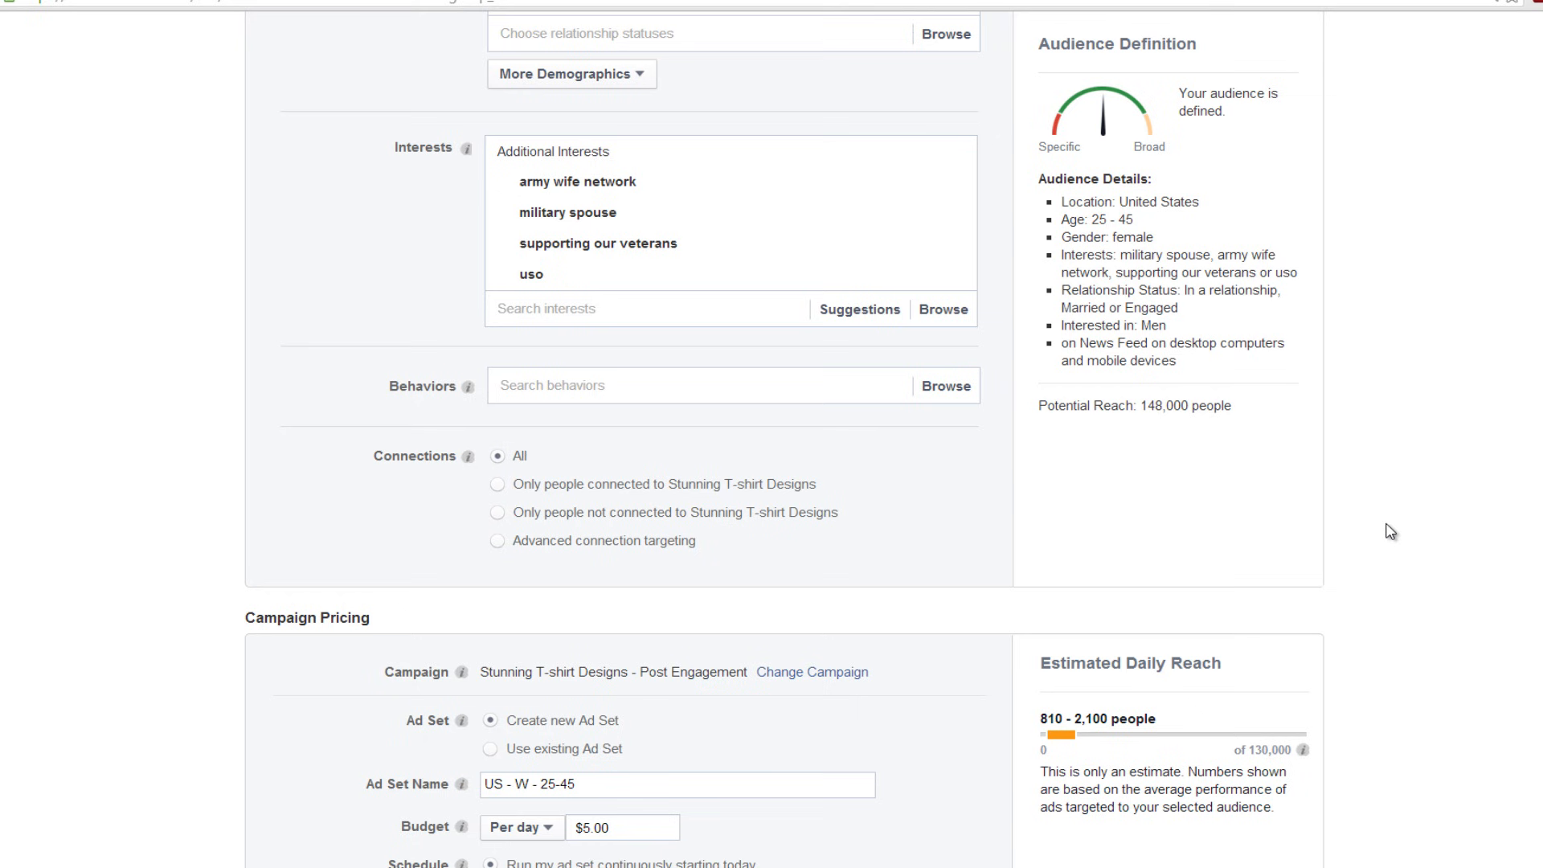
scroll(1390, 532, "down", 6)
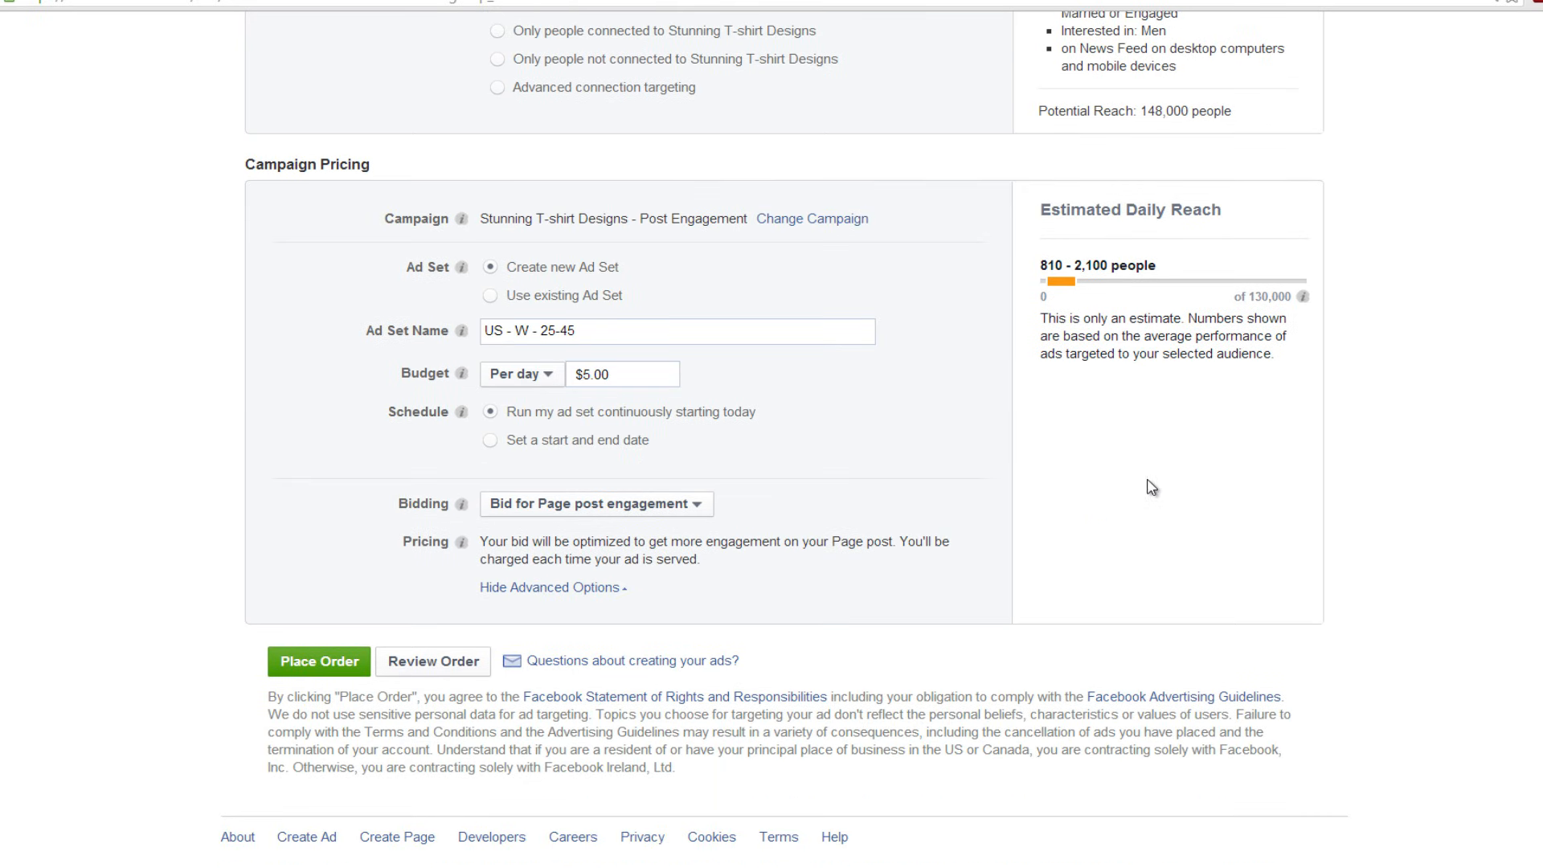
left_click(303, 672)
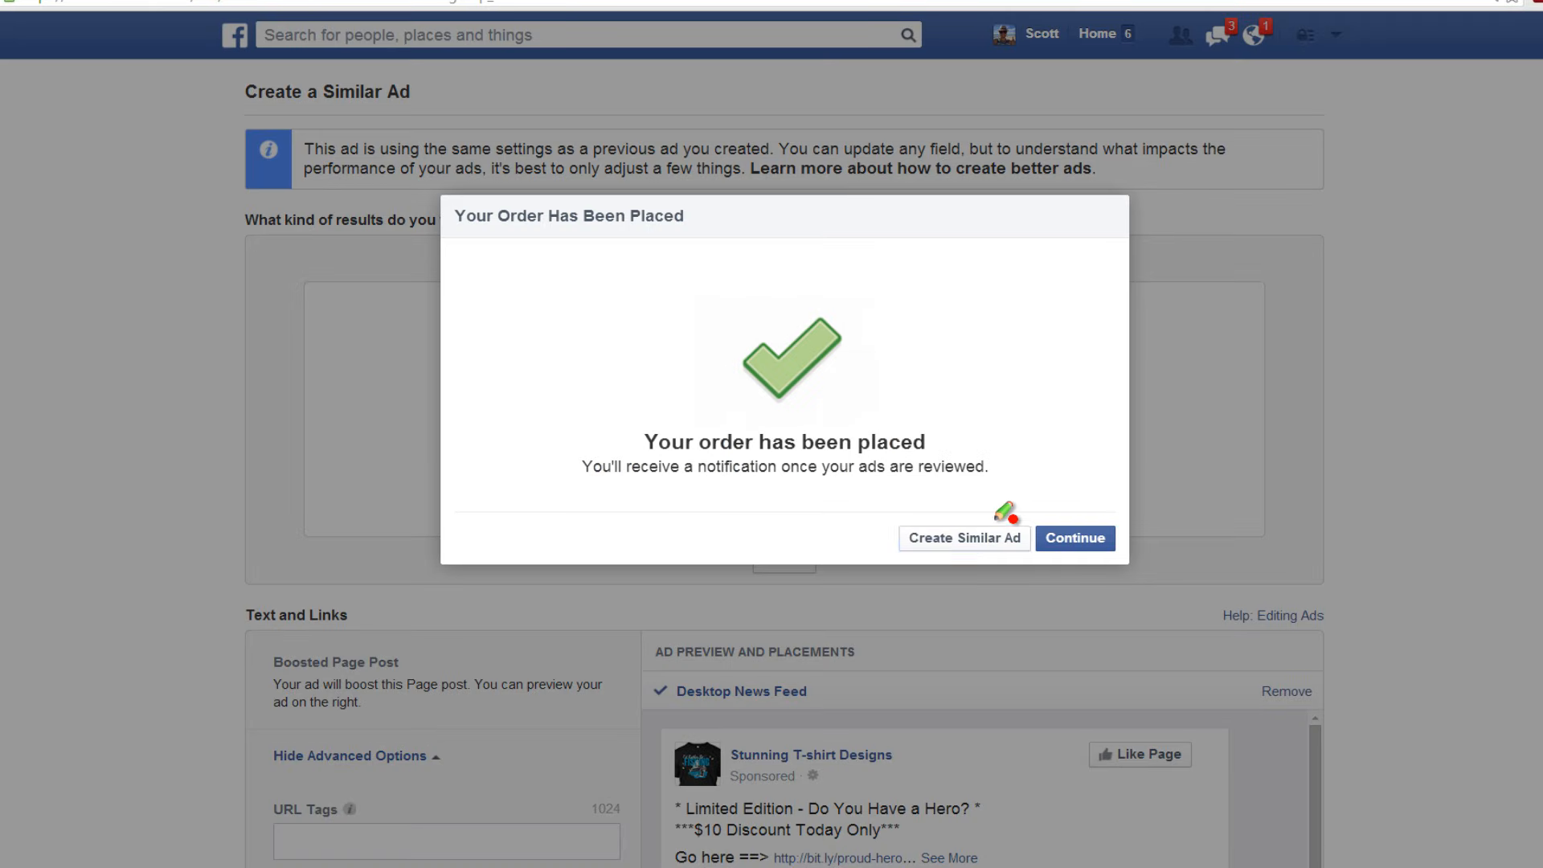
mouse_move(1070, 488)
left_mouse_down()
mouse_move(860, 503)
mouse_move(1064, 522)
mouse_move(900, 511)
left_mouse_up()
key("Escape")
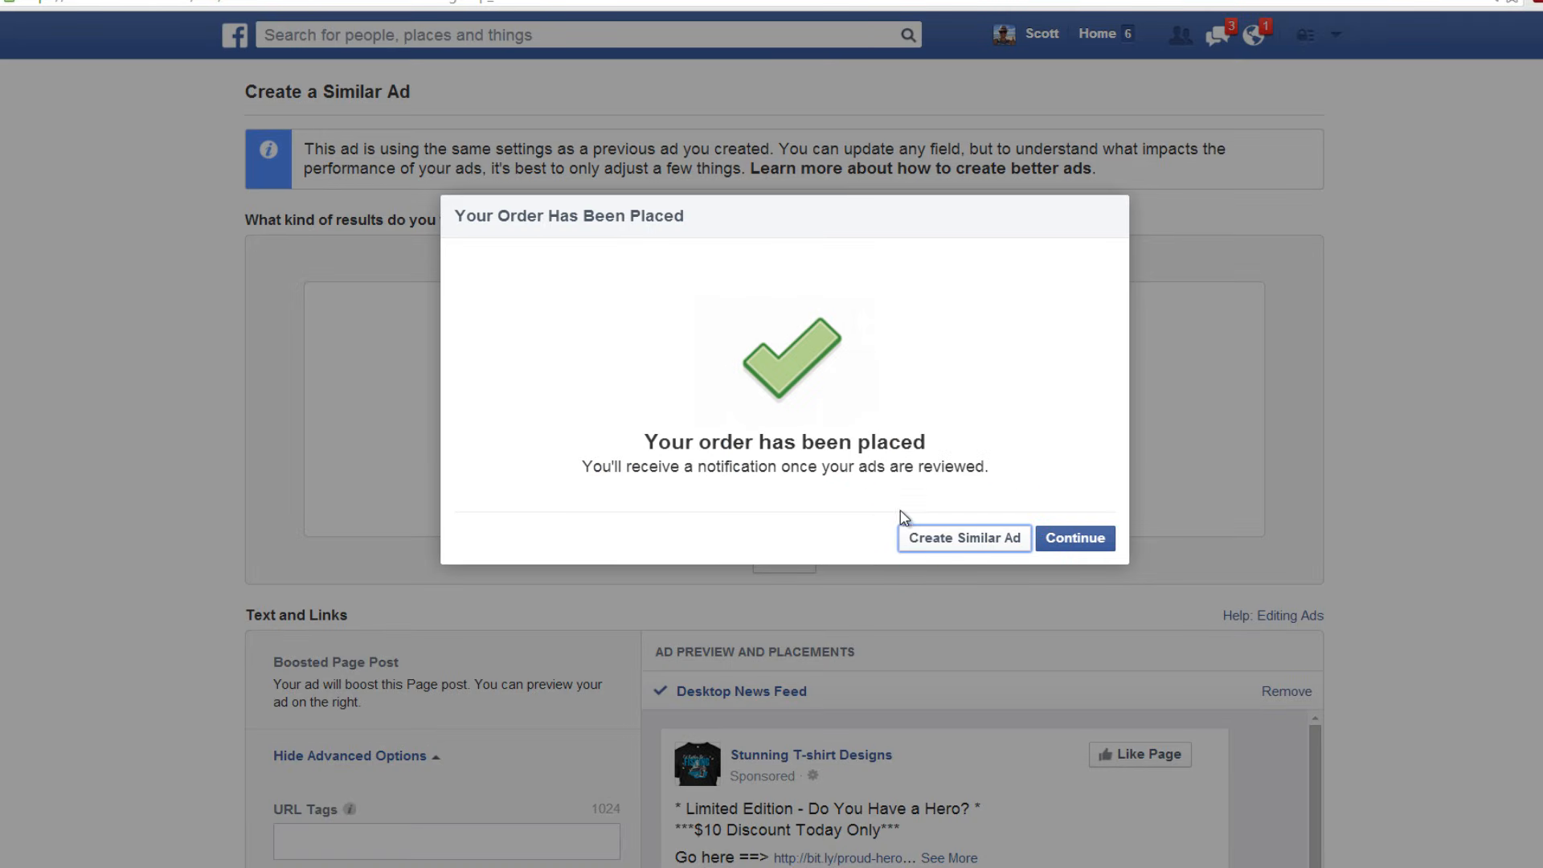
Create another similar ad from the placed one and clear all of its additional interests.
left_click(1014, 536)
scroll(1309, 472, "down", 20)
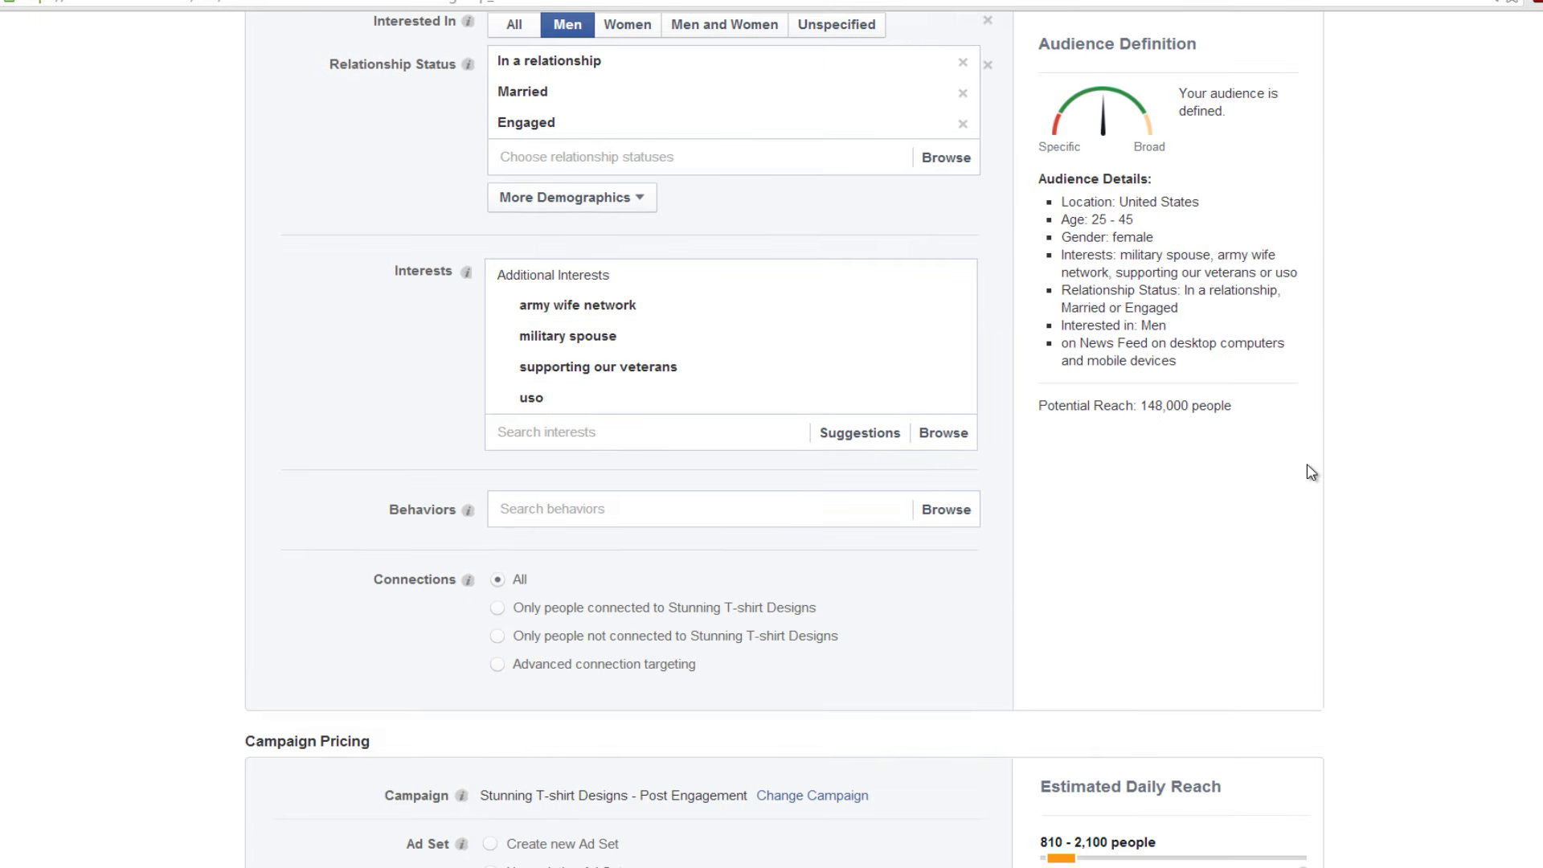
scroll(1311, 472, "down", 2)
mouse_move(955, 155)
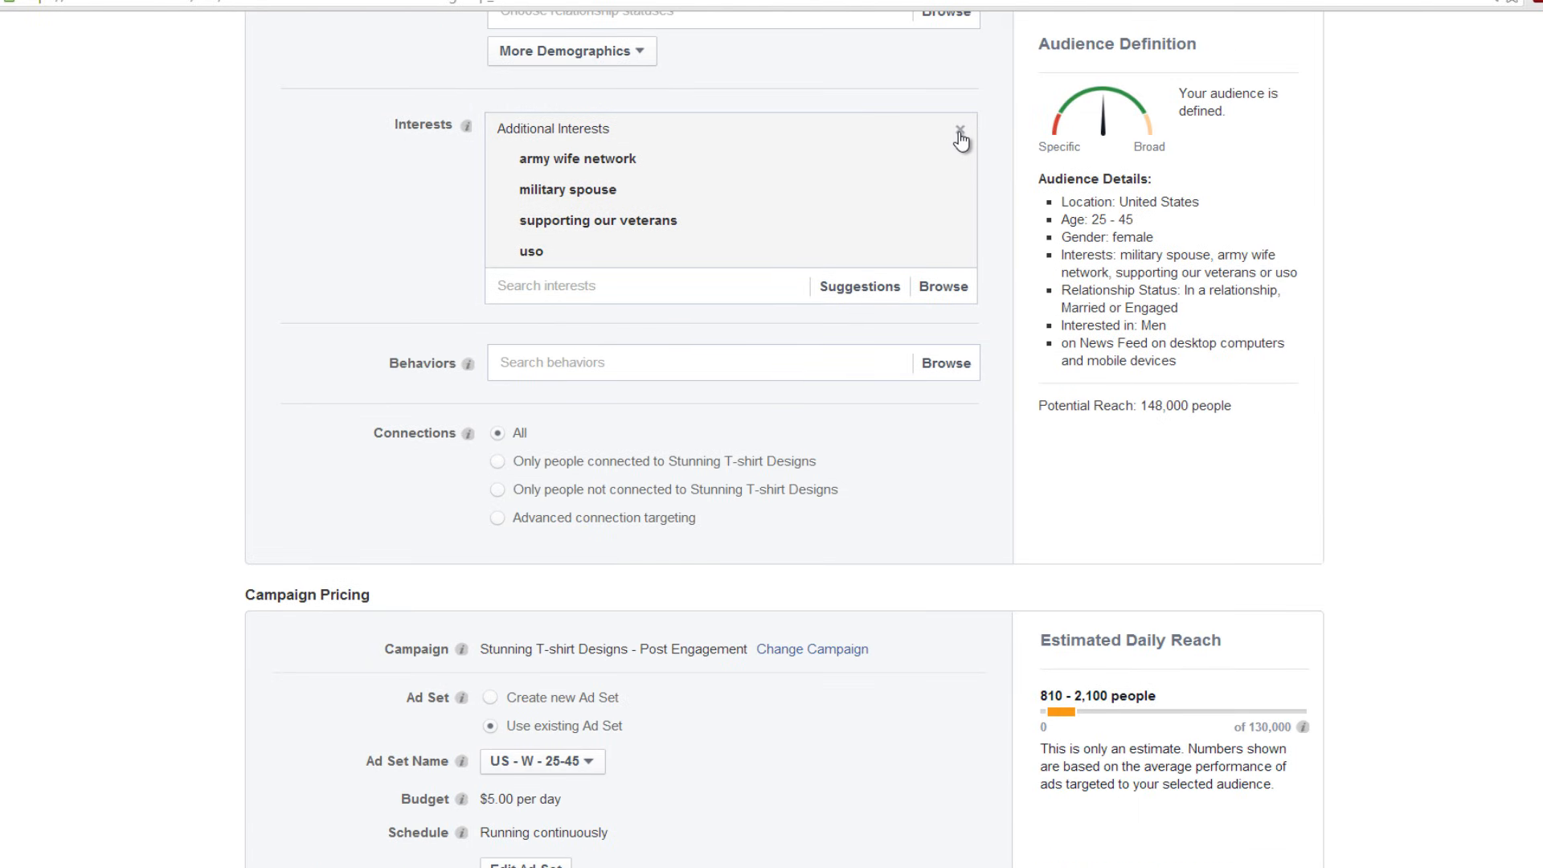
left_click(960, 134)
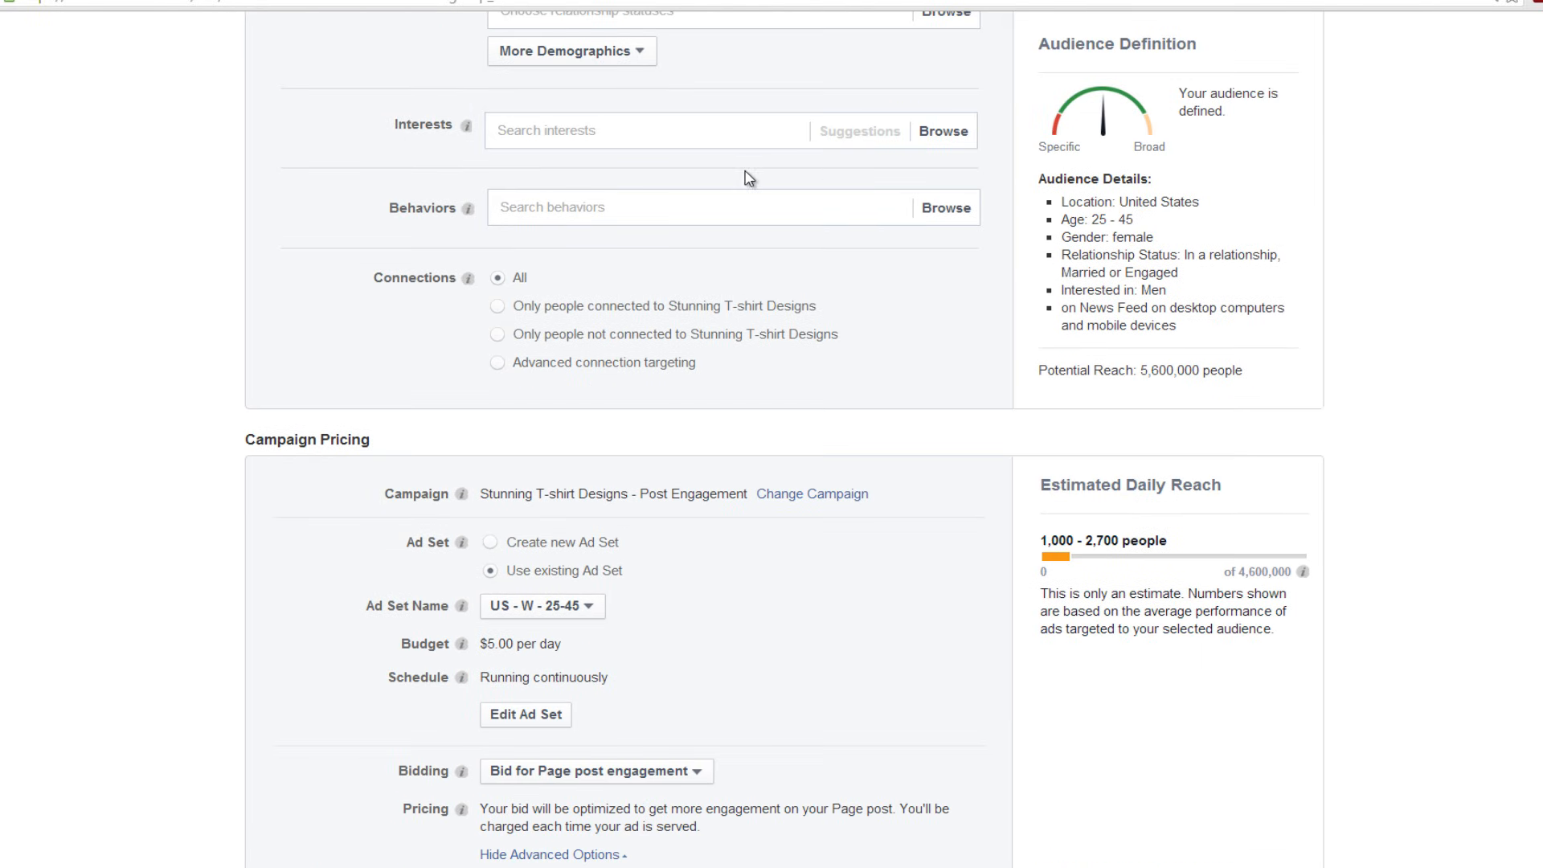
Take Army Wife Network from the Page Likes list and add 'army wife network' as the new ad's only interest.
left_click(682, 126)
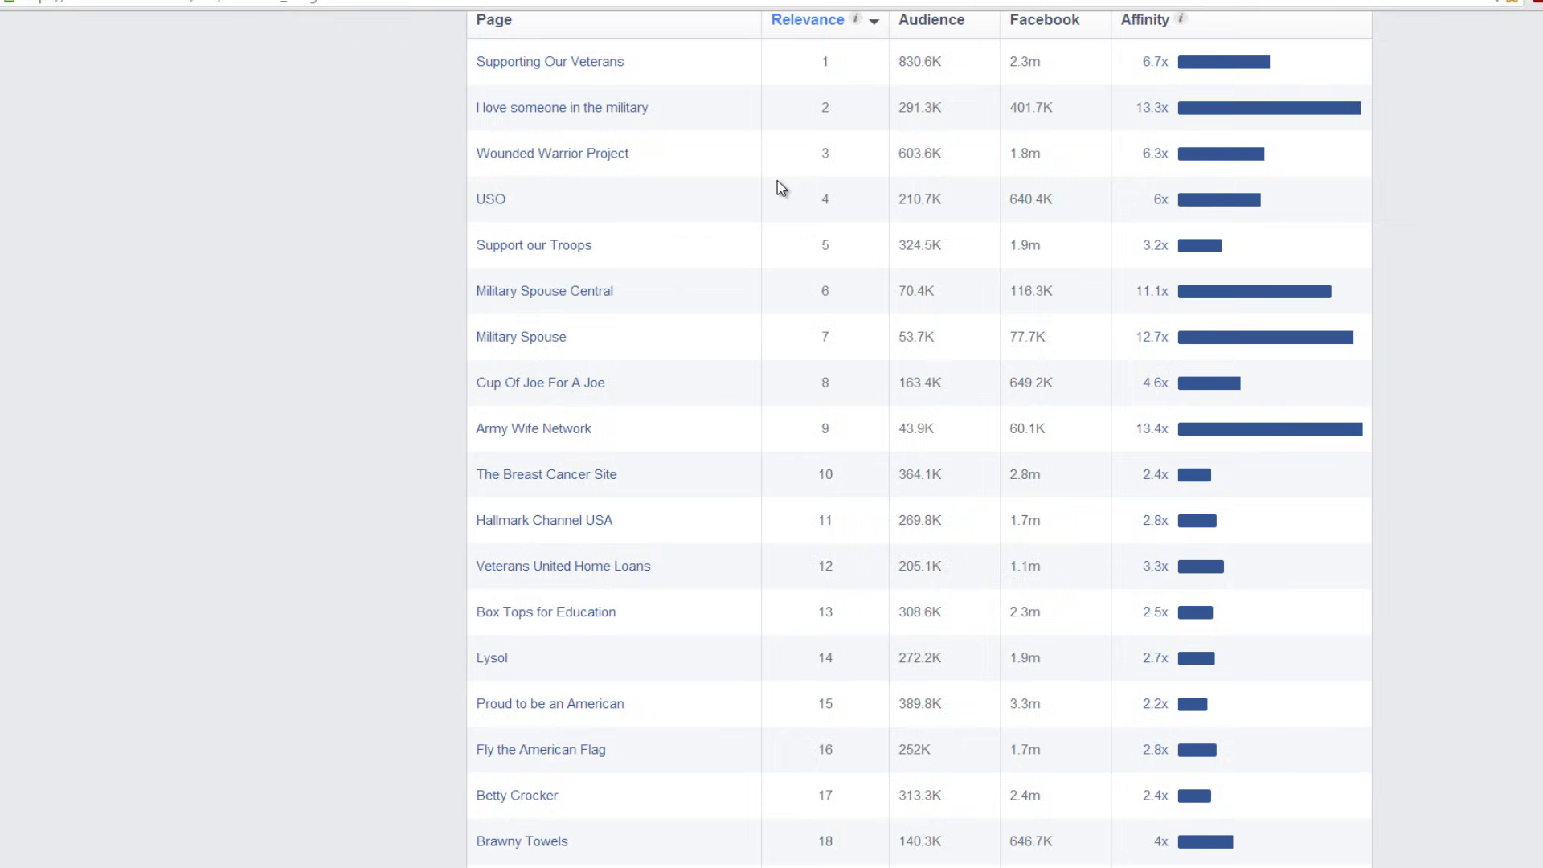
scroll(820, 286, "down", 3)
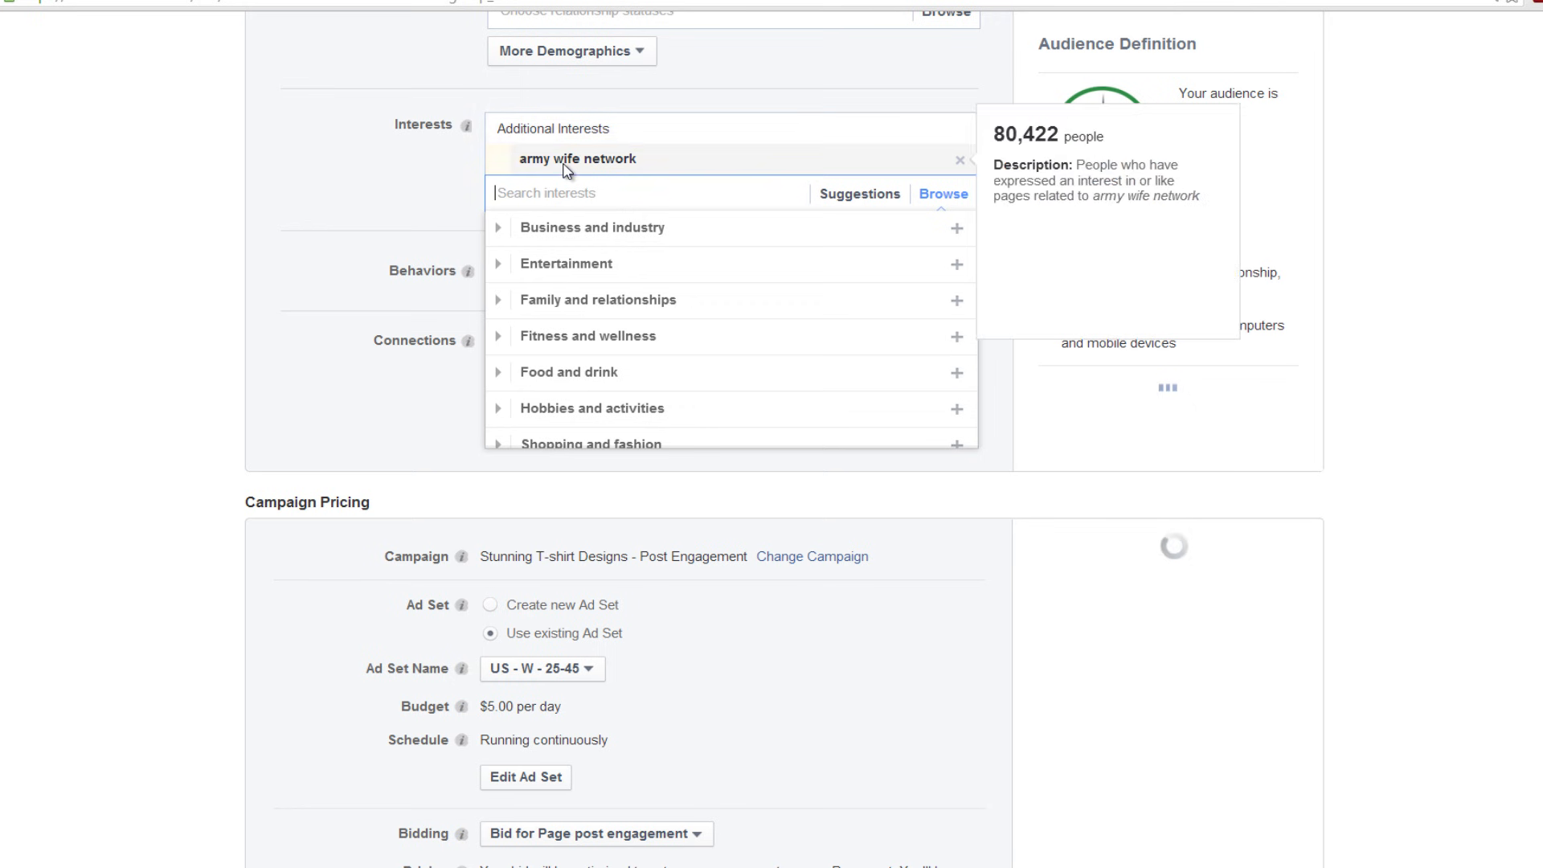
left_click(410, 159)
mouse_move(917, 153)
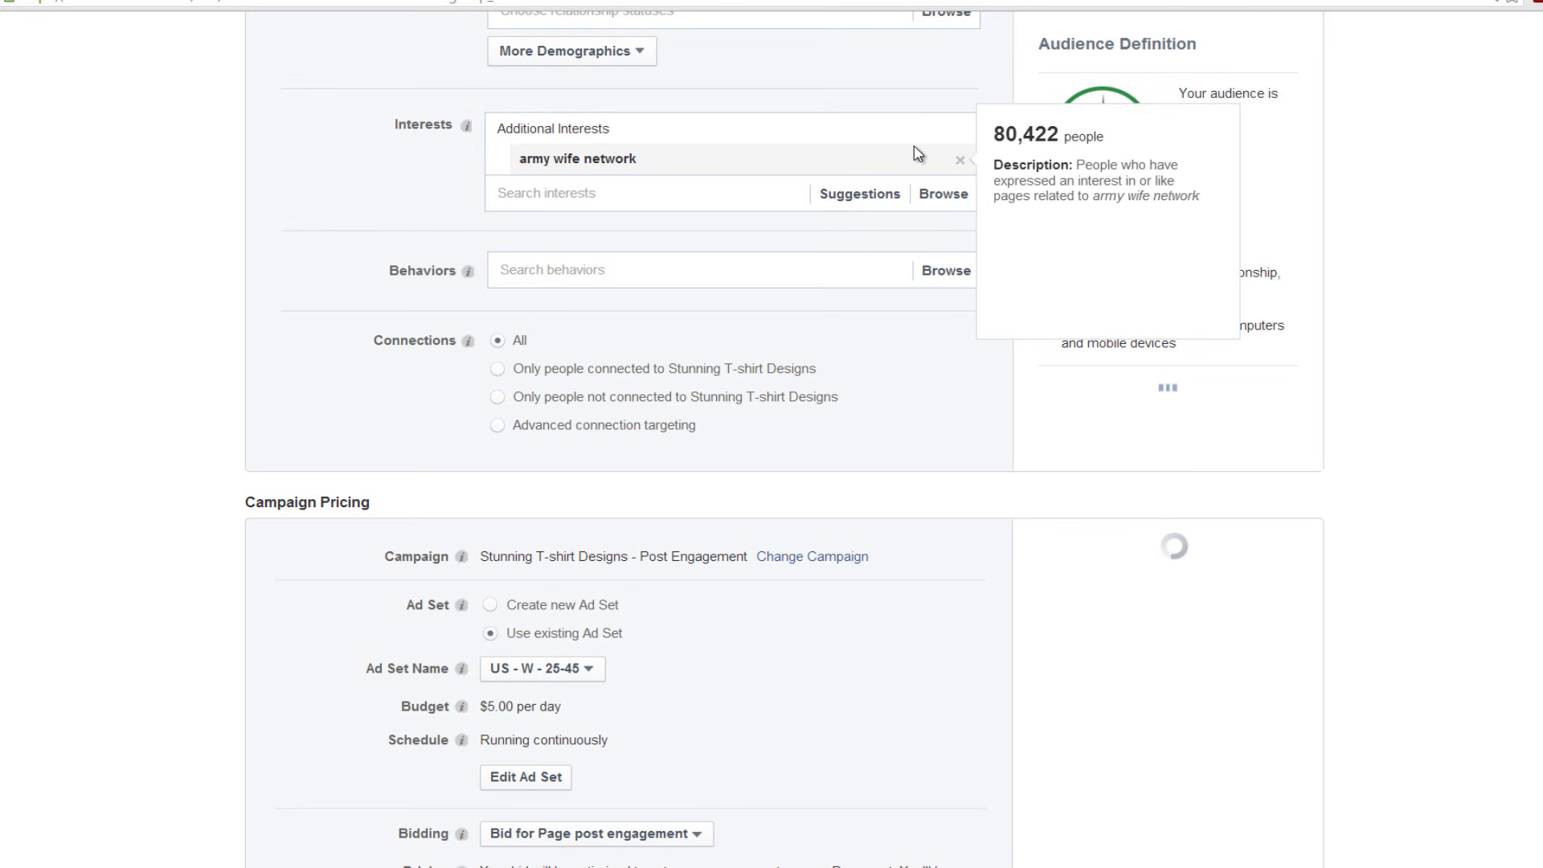
Remove 'army wife network' from the new ad's interests and look back over the Page Likes list in Audience Insights.
left_click(960, 161)
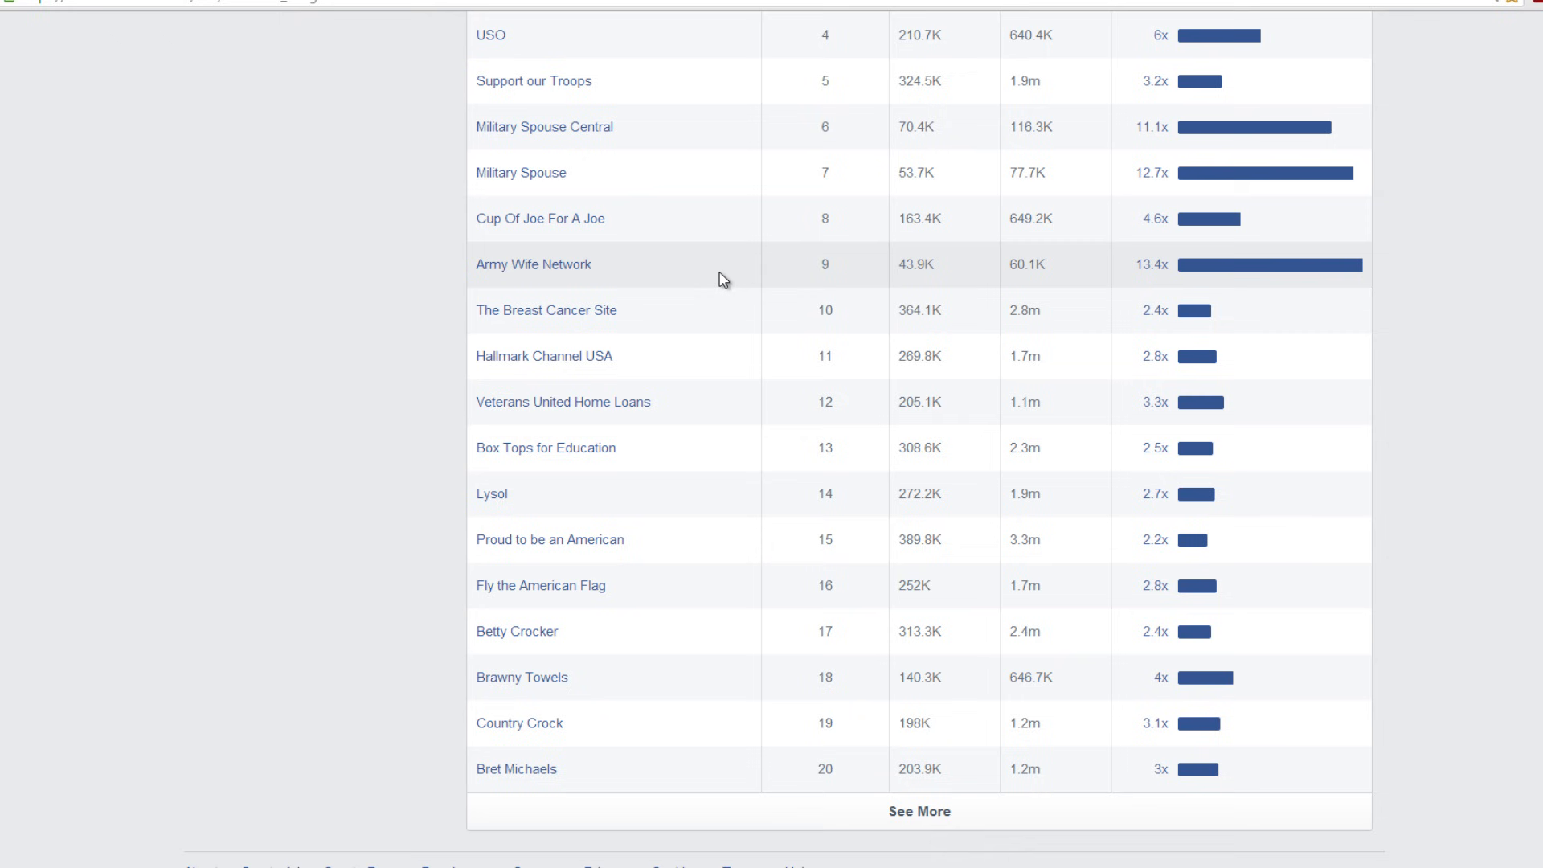
scroll(723, 277, "down", 1)
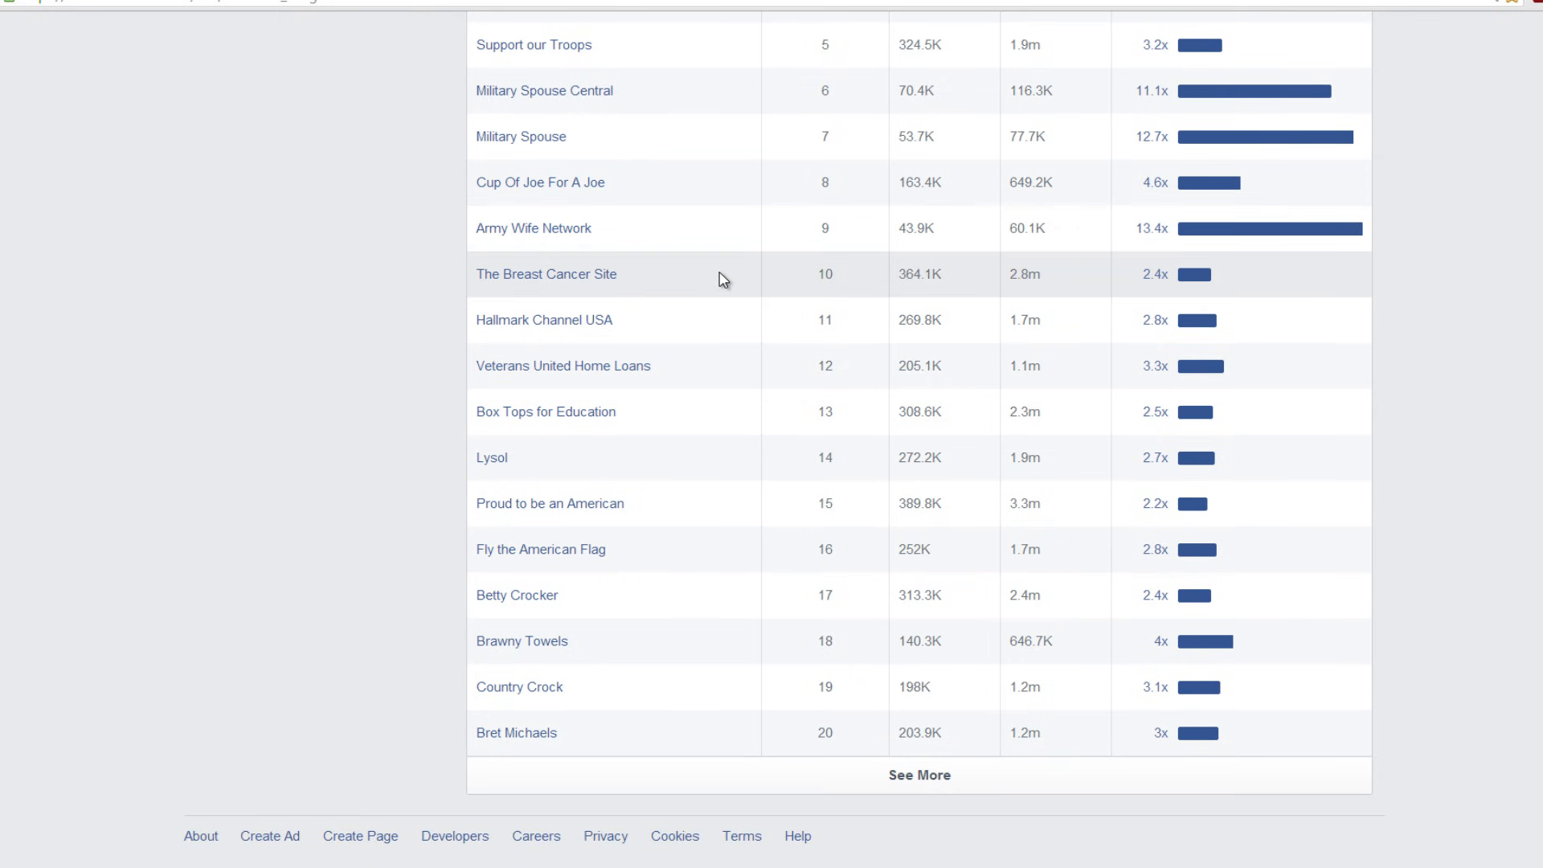
scroll(723, 278, "up", 1)
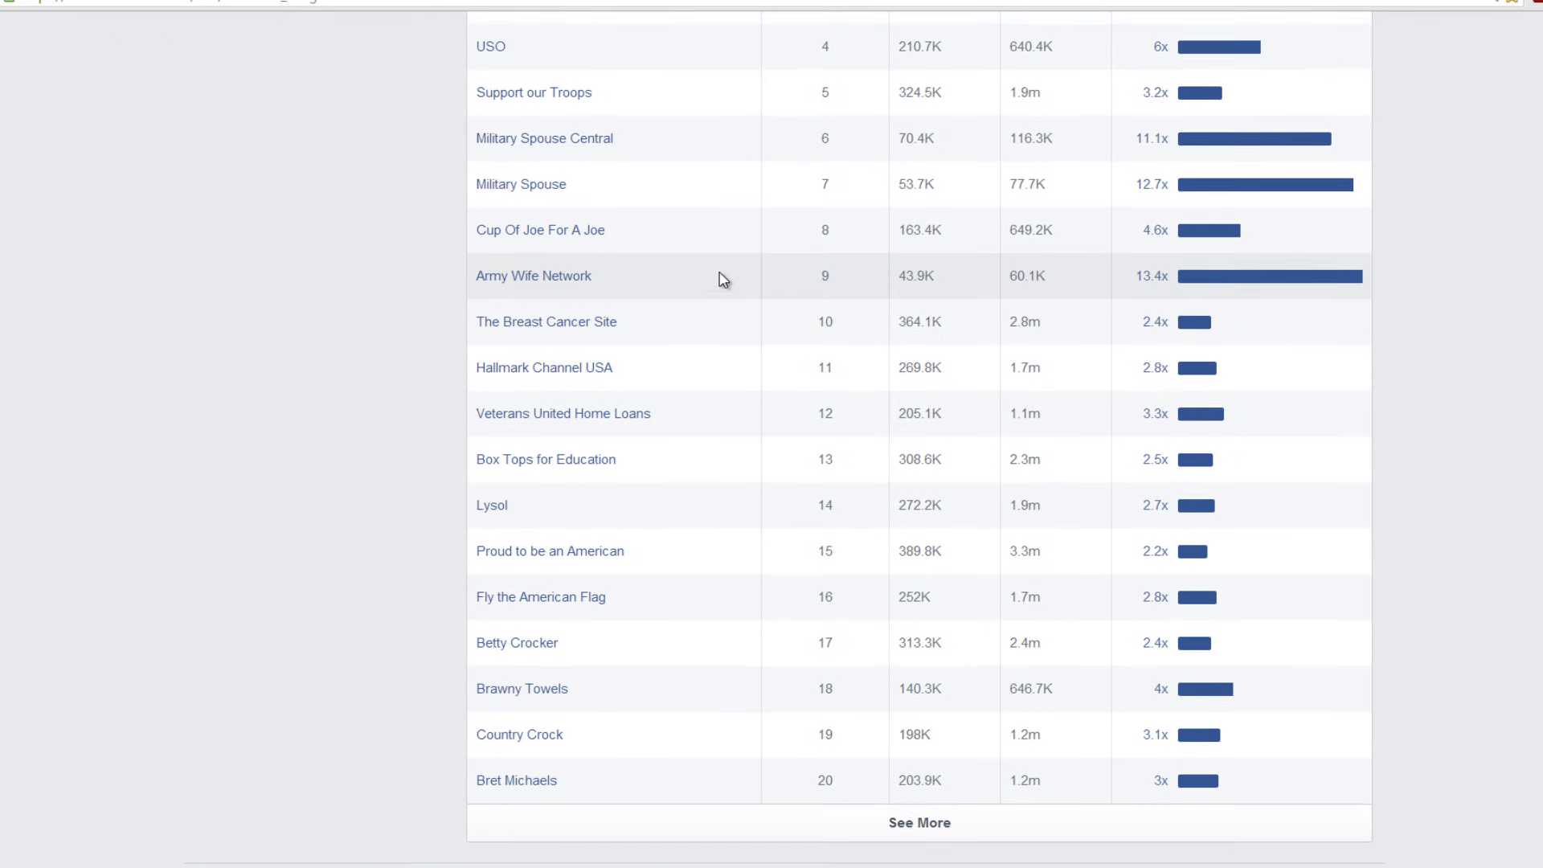
scroll(721, 282, "up", 4)
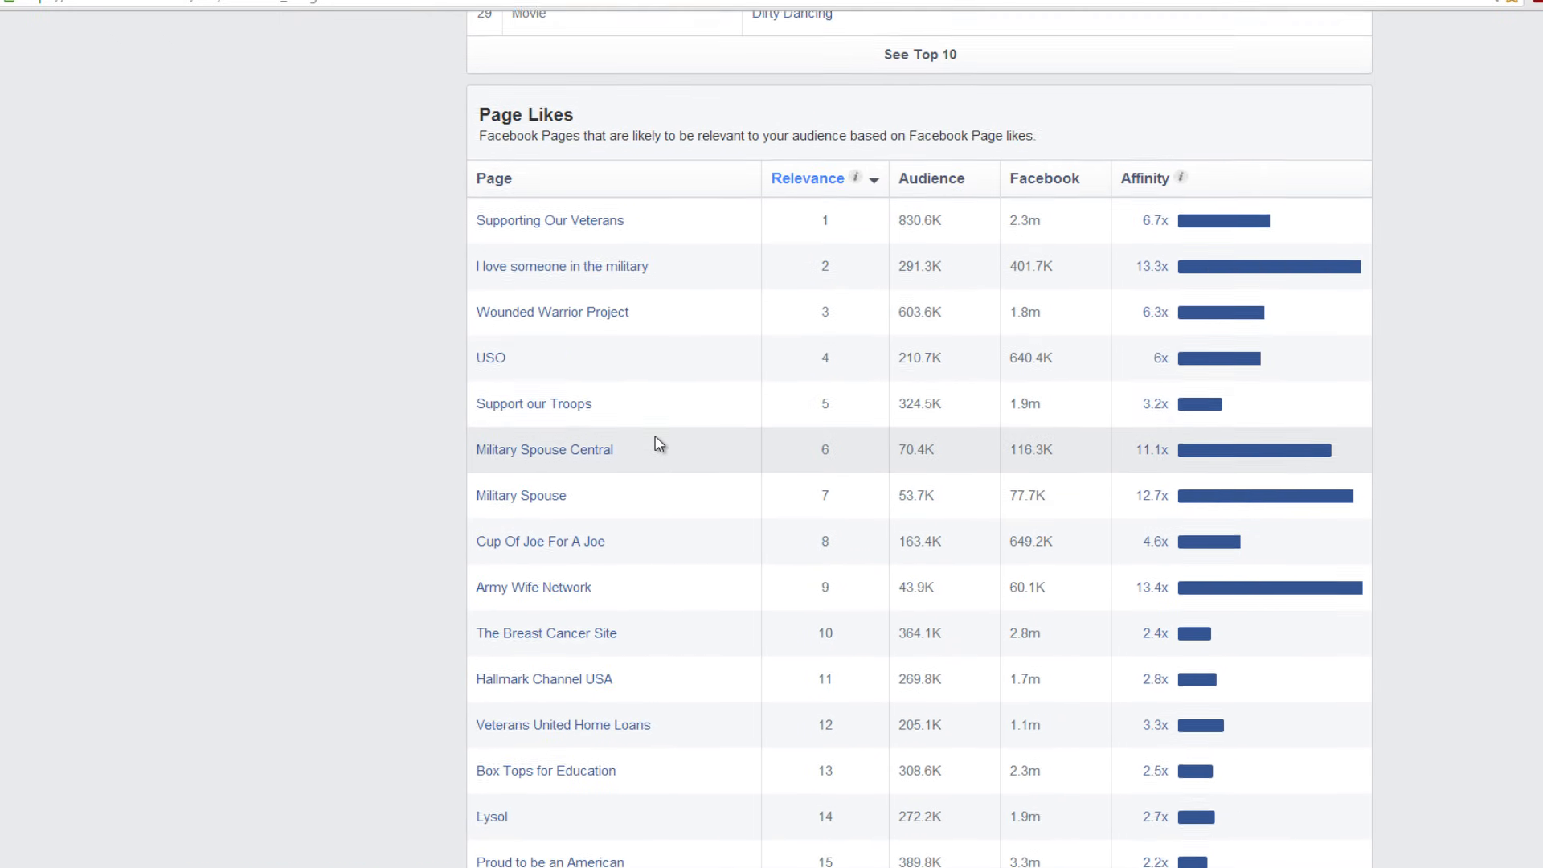
scroll(659, 444, "up", 7)
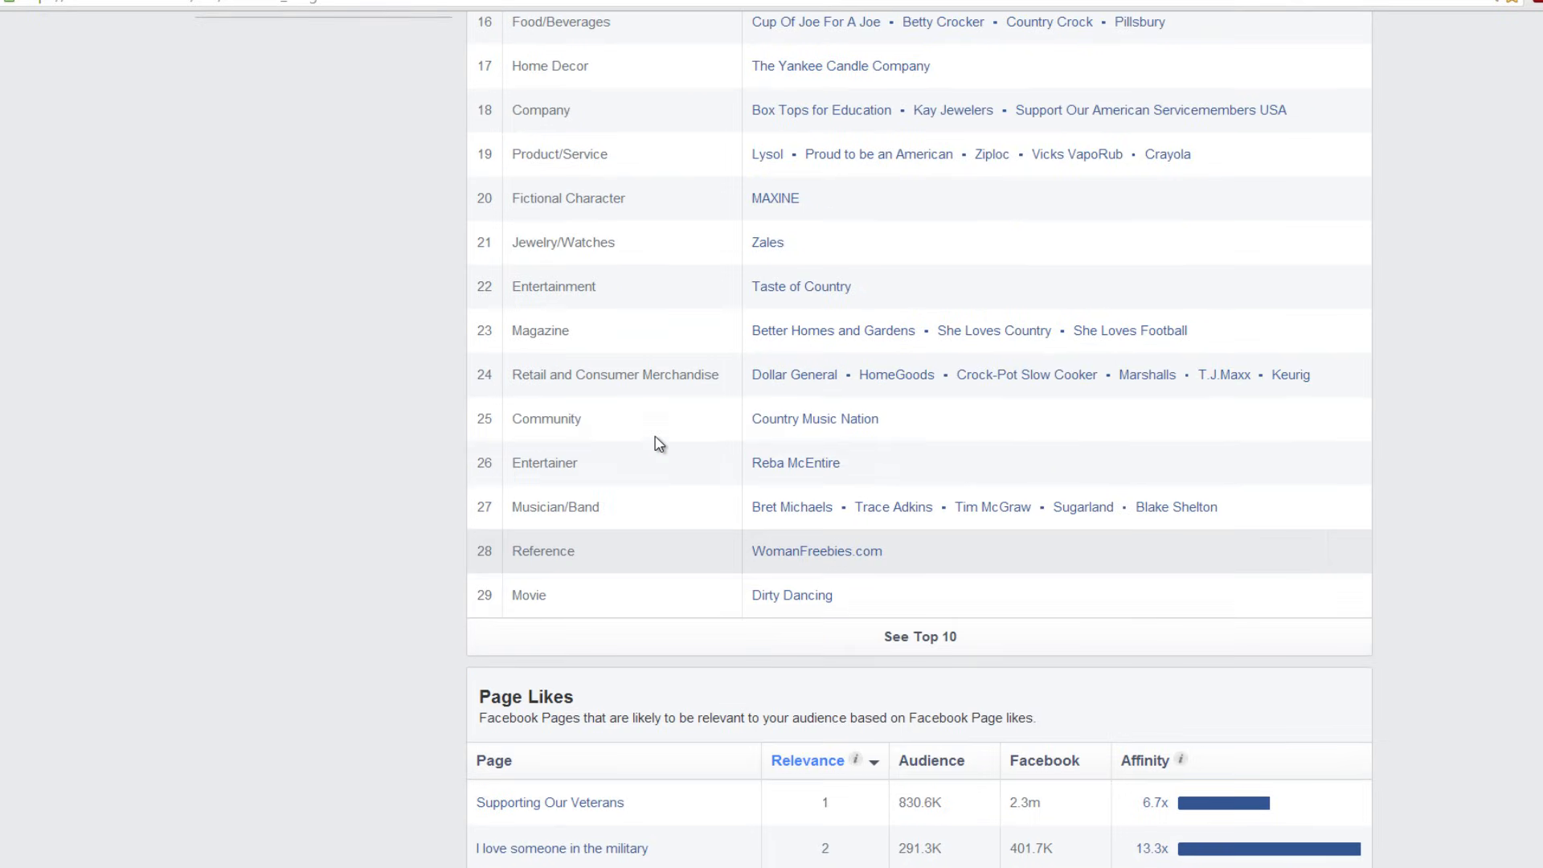
Examine the audience's interests and Top Categories for further pages that could serve as single-interest targets.
scroll(659, 443, "up", 7)
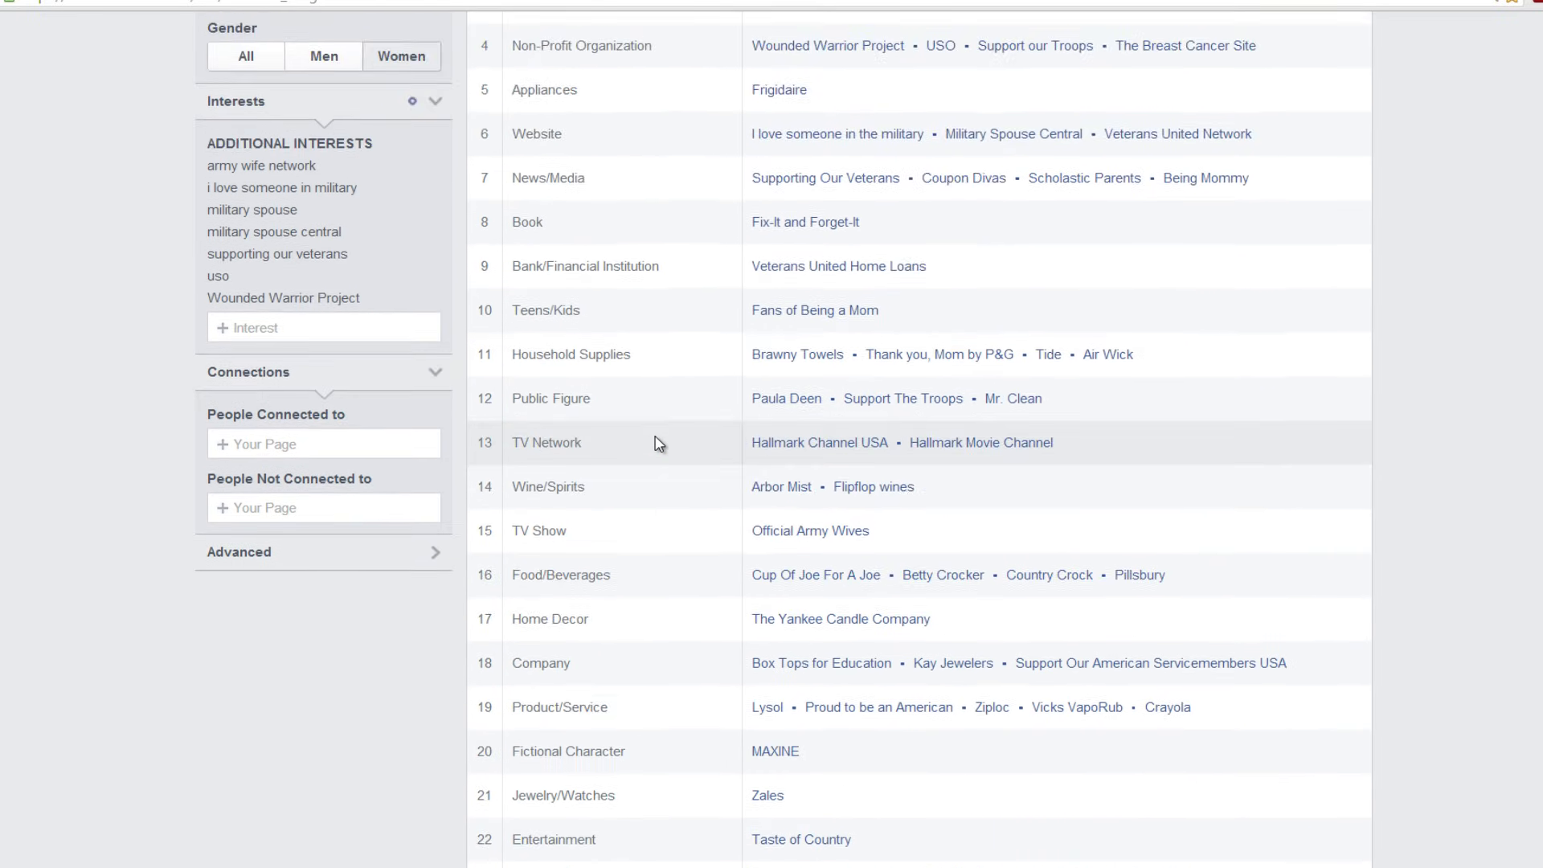
scroll(658, 444, "up", 3)
scroll(579, 402, "down", 1)
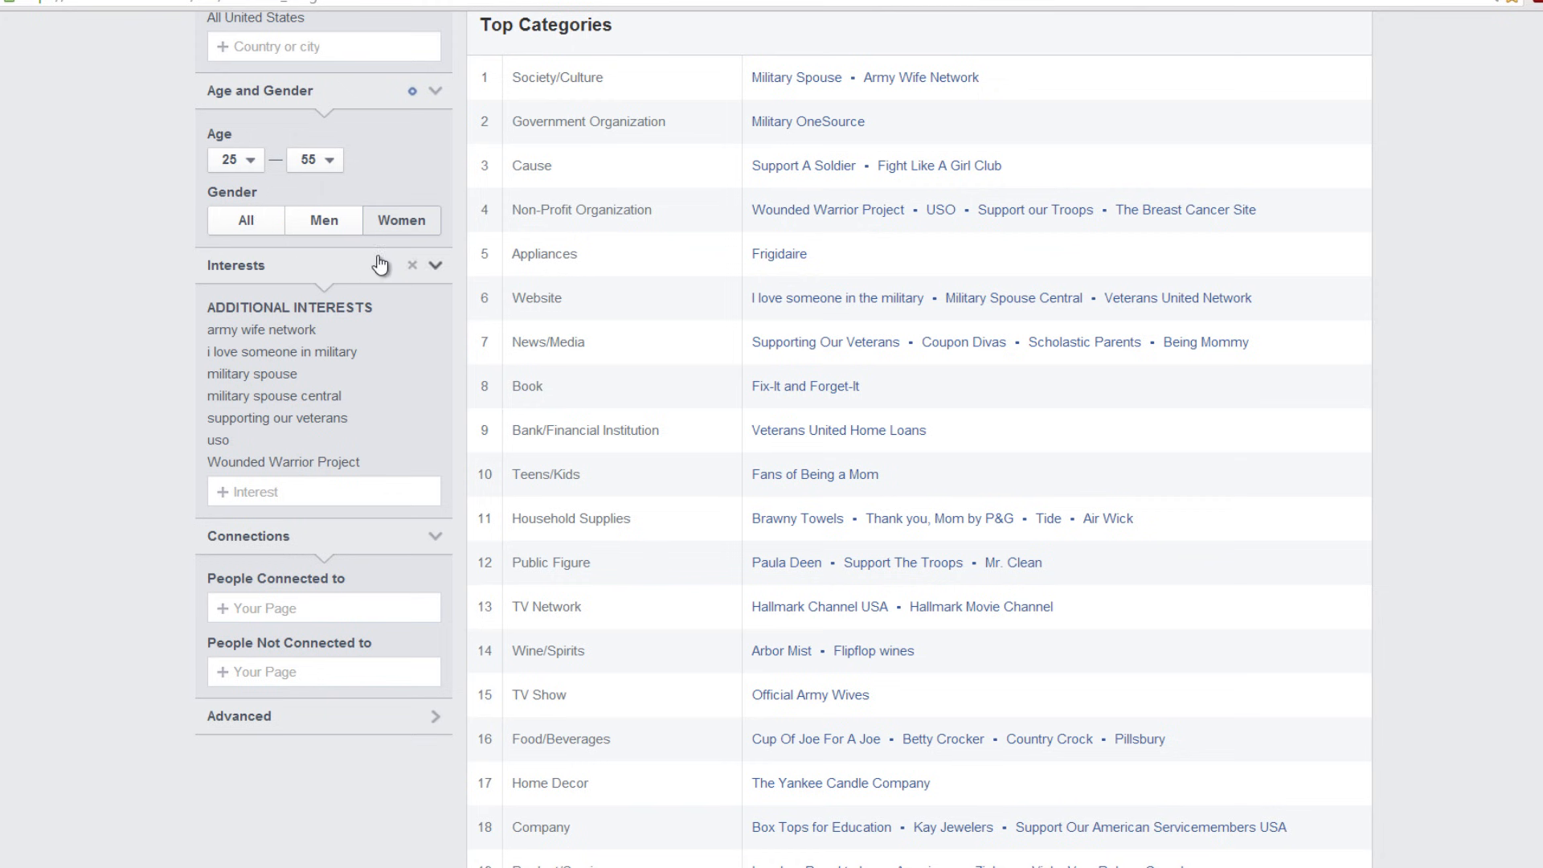
scroll(419, 261, "down", 2)
scroll(419, 261, "up", 6)
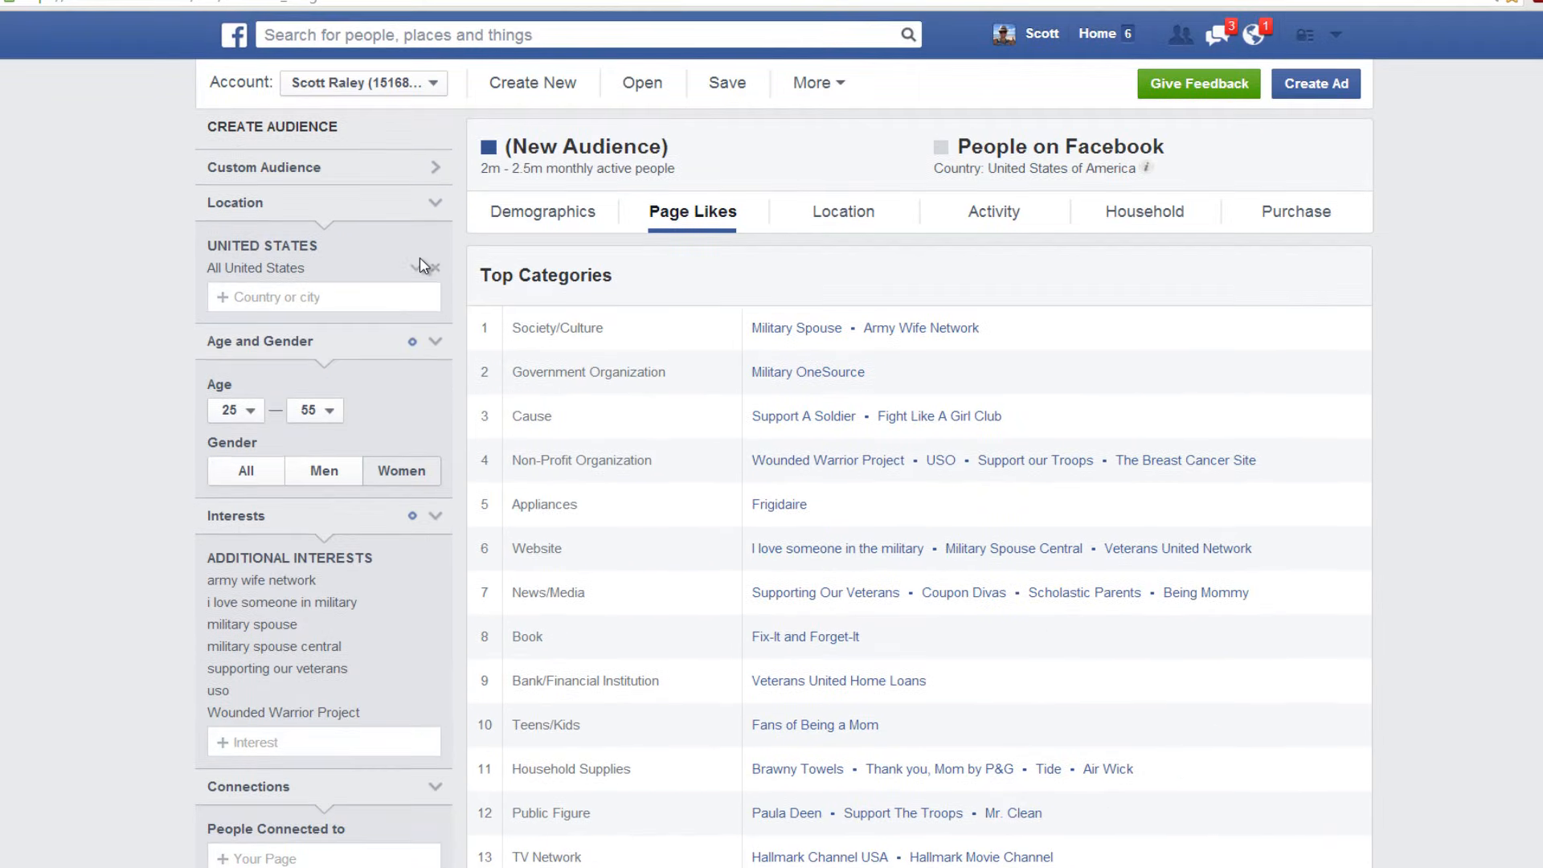
scroll(420, 261, "down", 4)
scroll(756, 336, "down", 1)
scroll(713, 321, "up", 1)
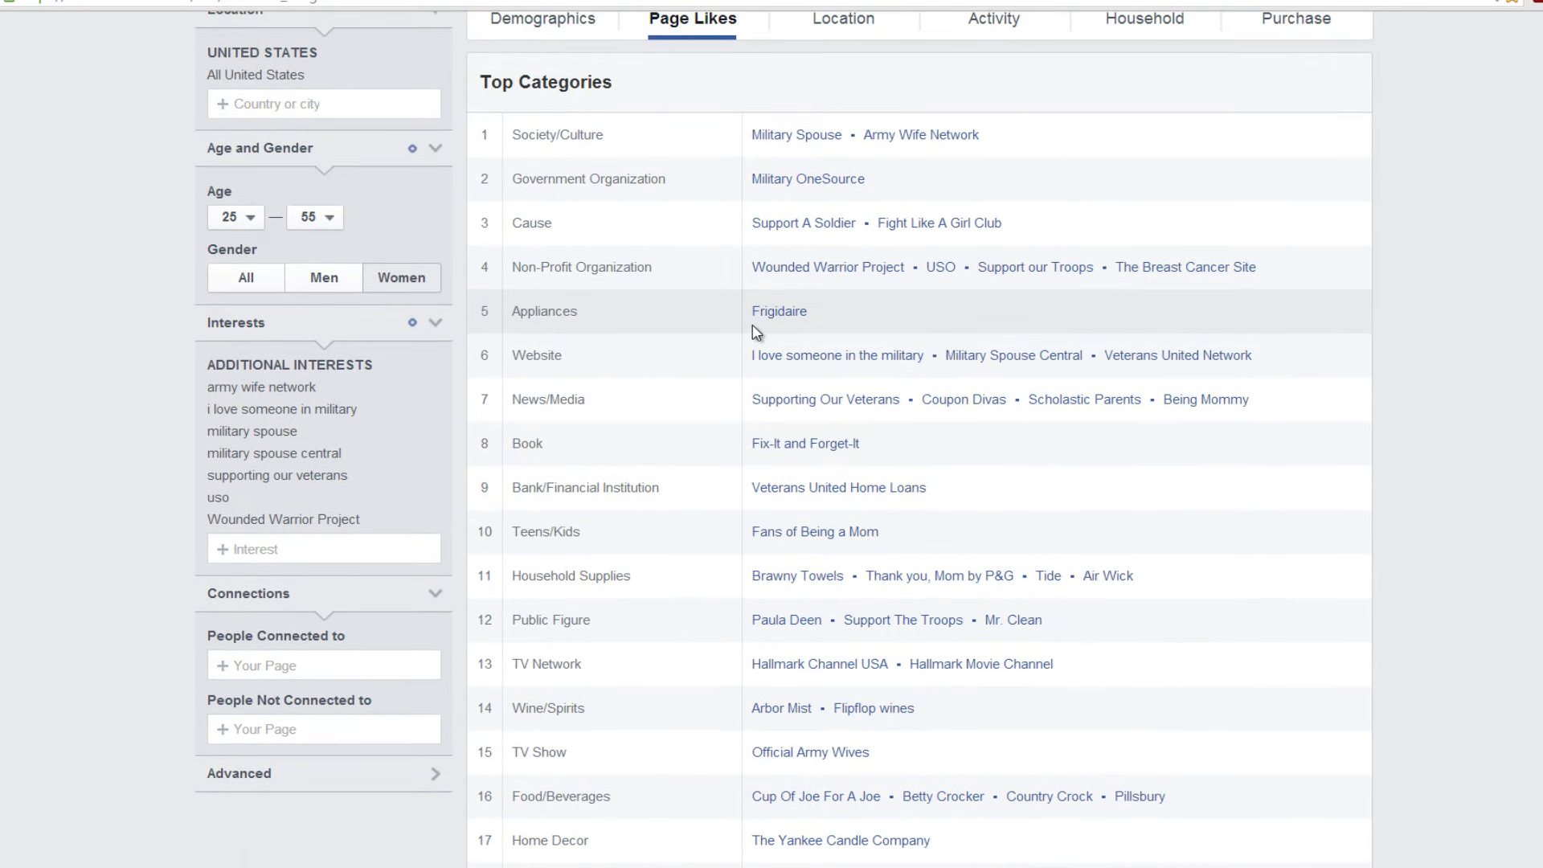
scroll(852, 145, "down", 1)
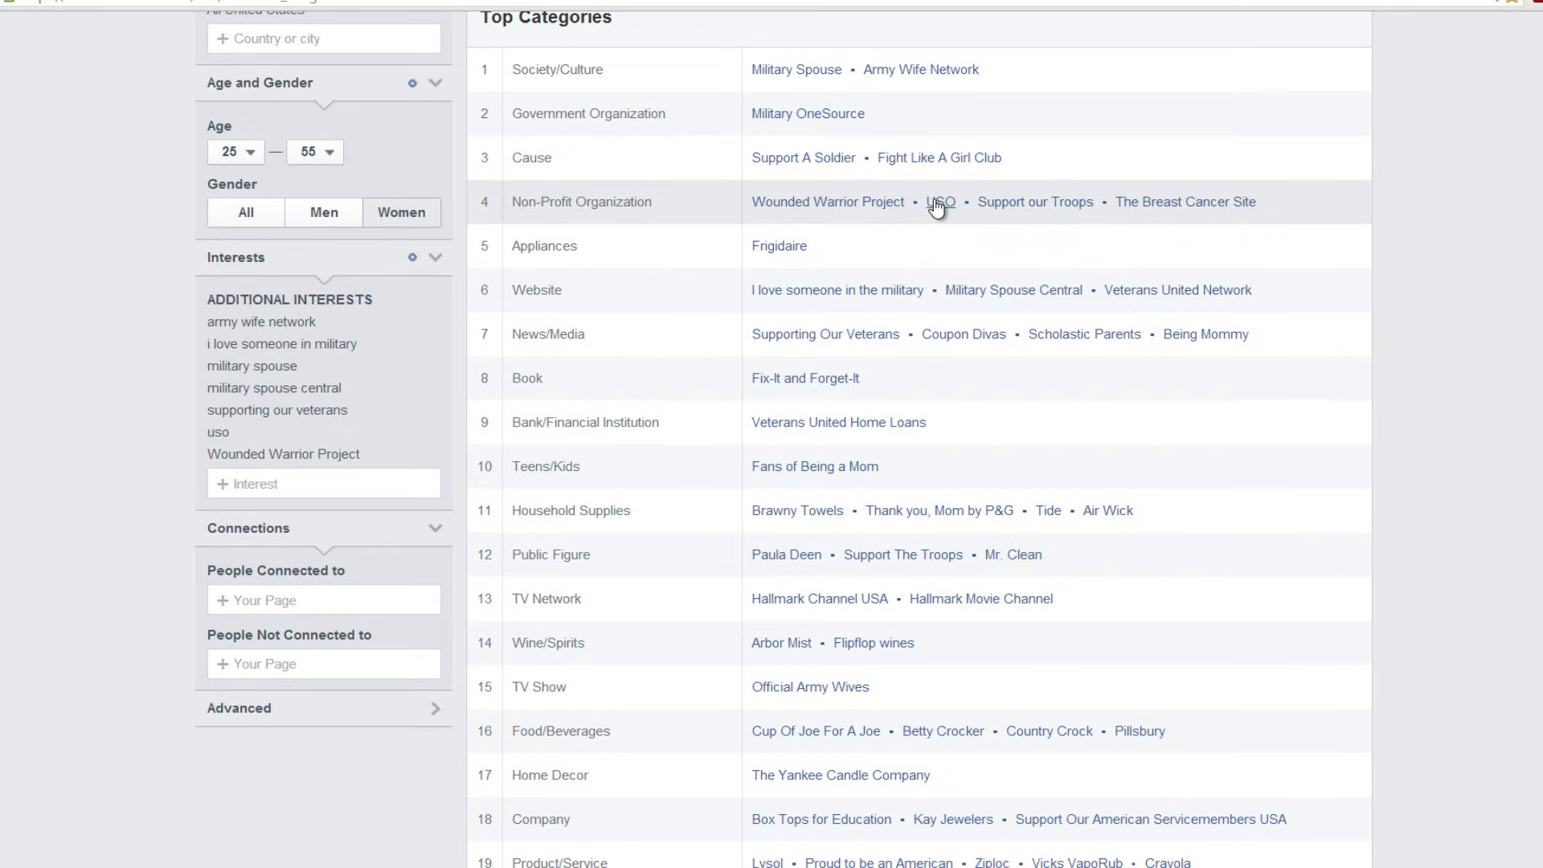
scroll(884, 116, "down", 3)
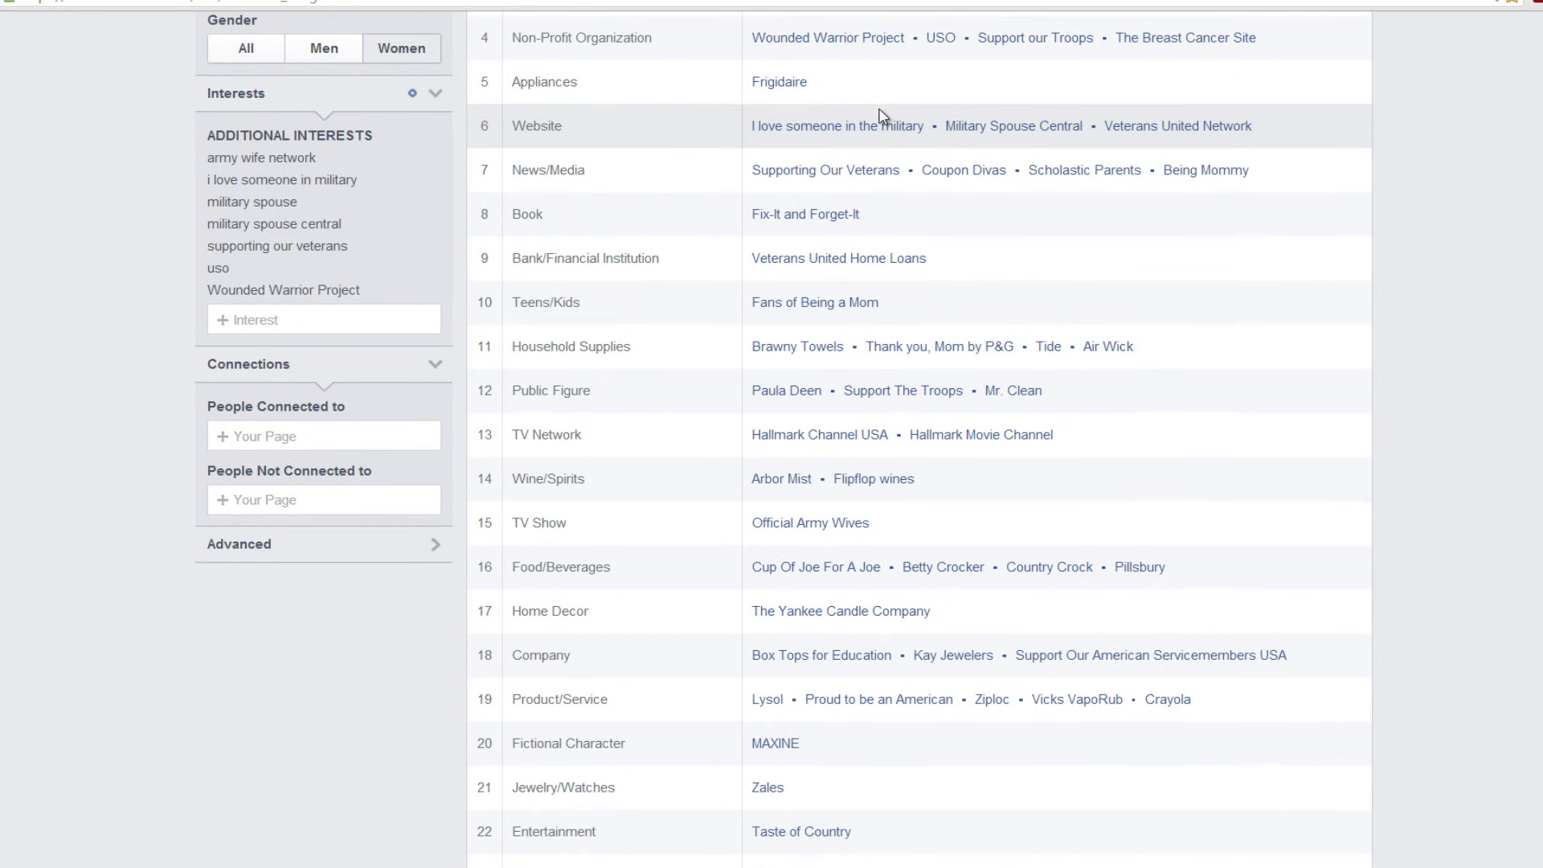
scroll(880, 115, "down", 1)
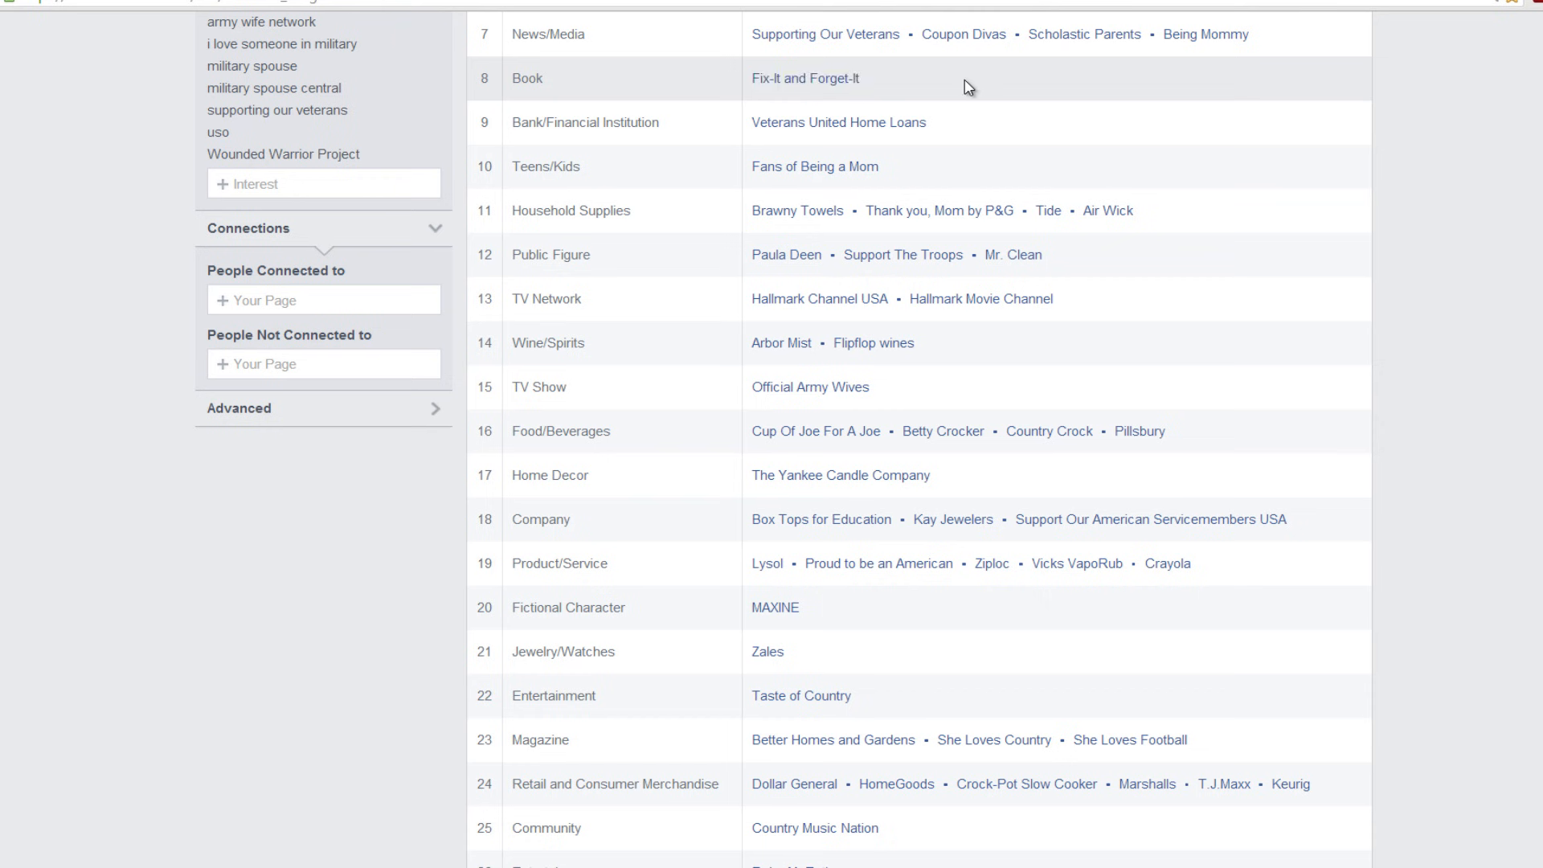
scroll(995, 138, "down", 2)
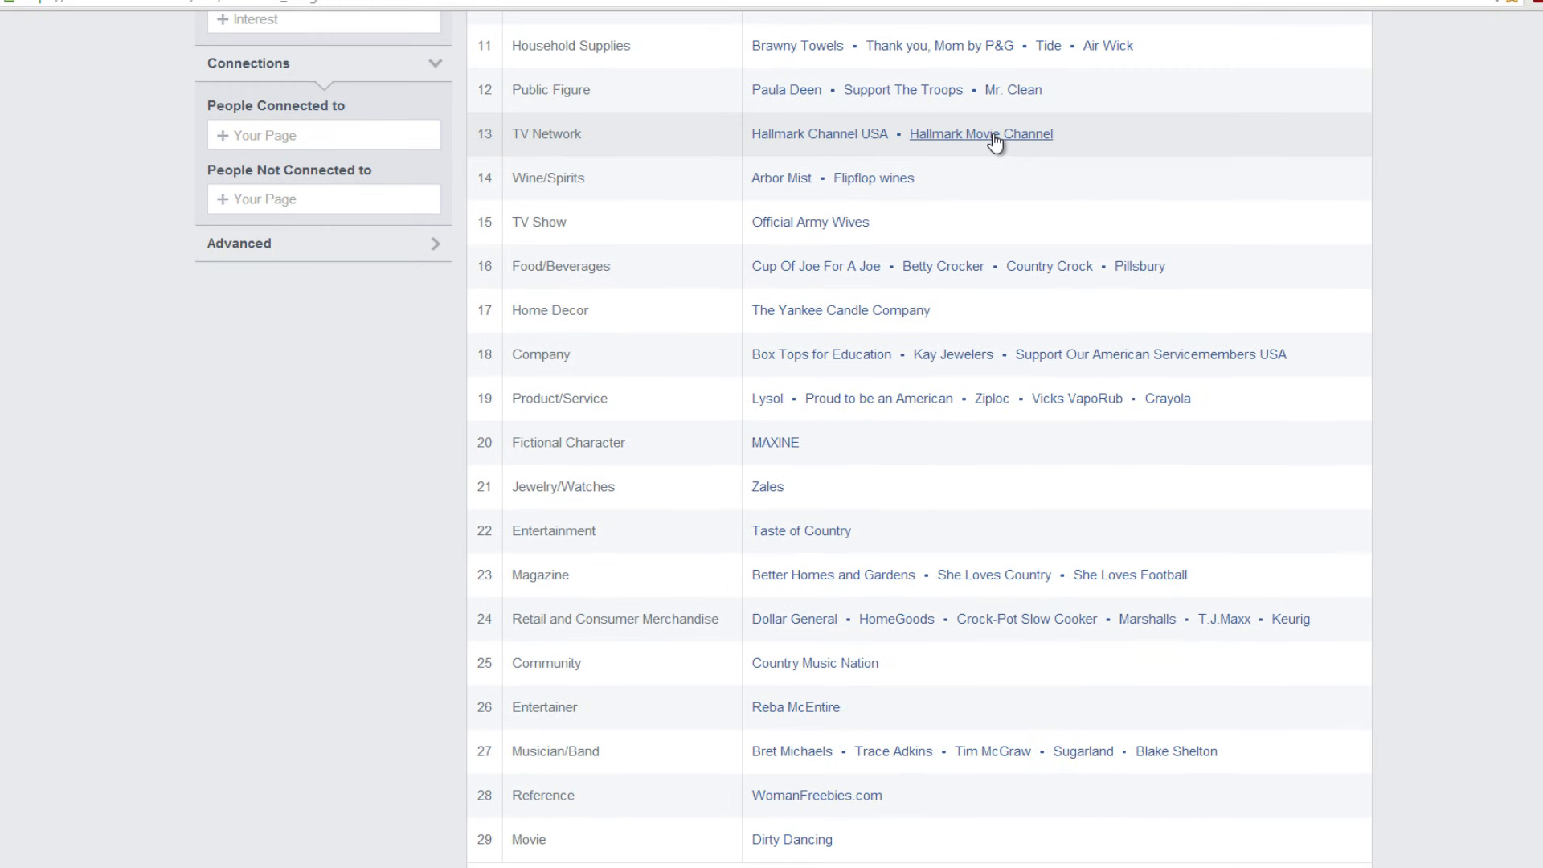
scroll(995, 141, "up", 3)
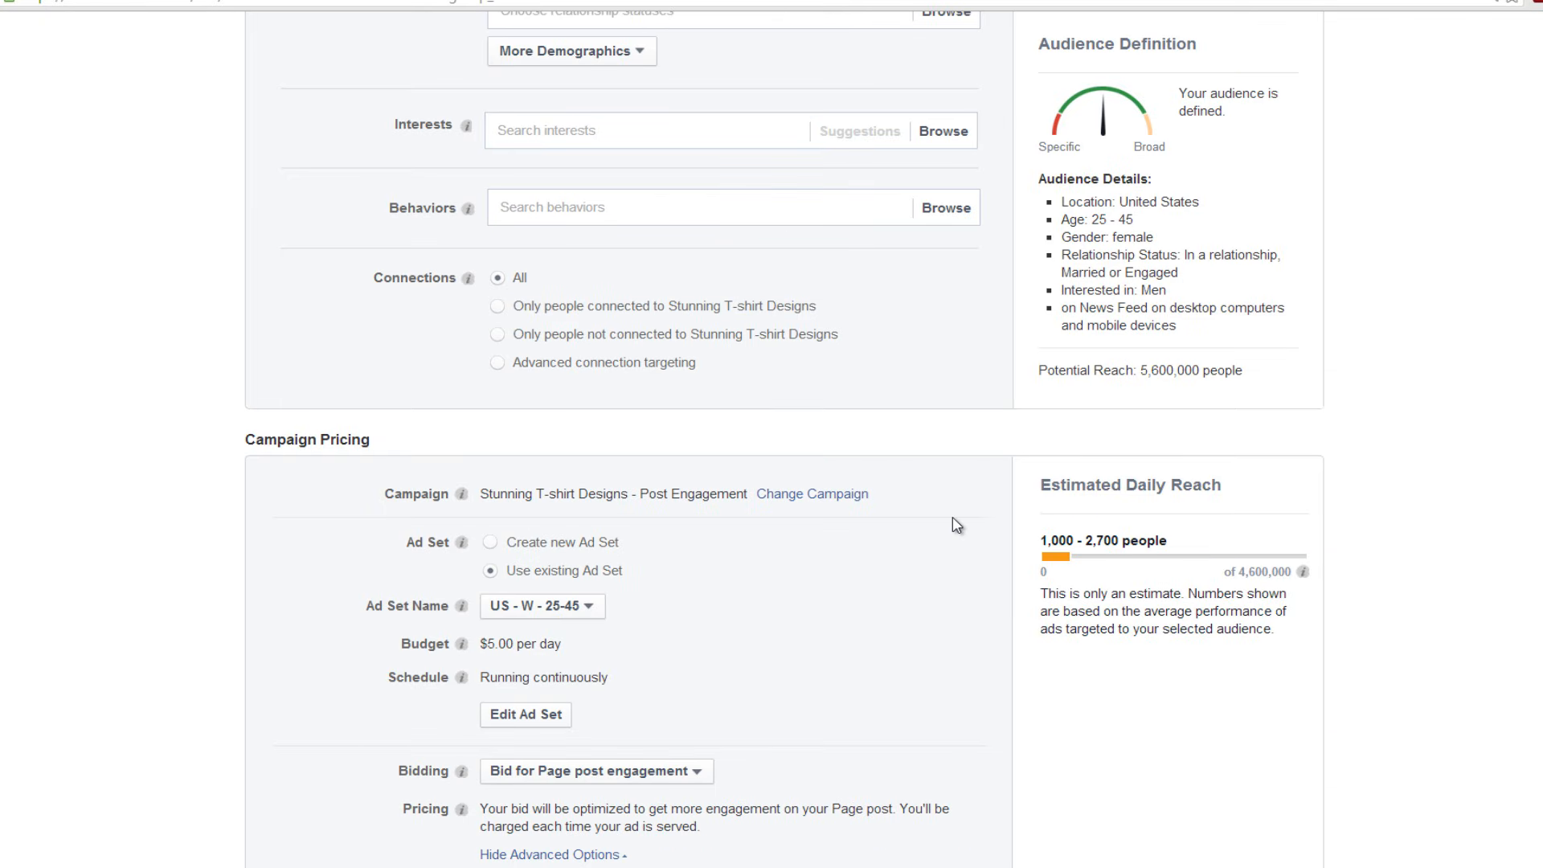
Check the new ad's demographic targeting, then compare the targeting and engagement results of the existing 'Do You Have a Hero?' ads.
scroll(956, 524, "down", 2)
scroll(949, 516, "up", 8)
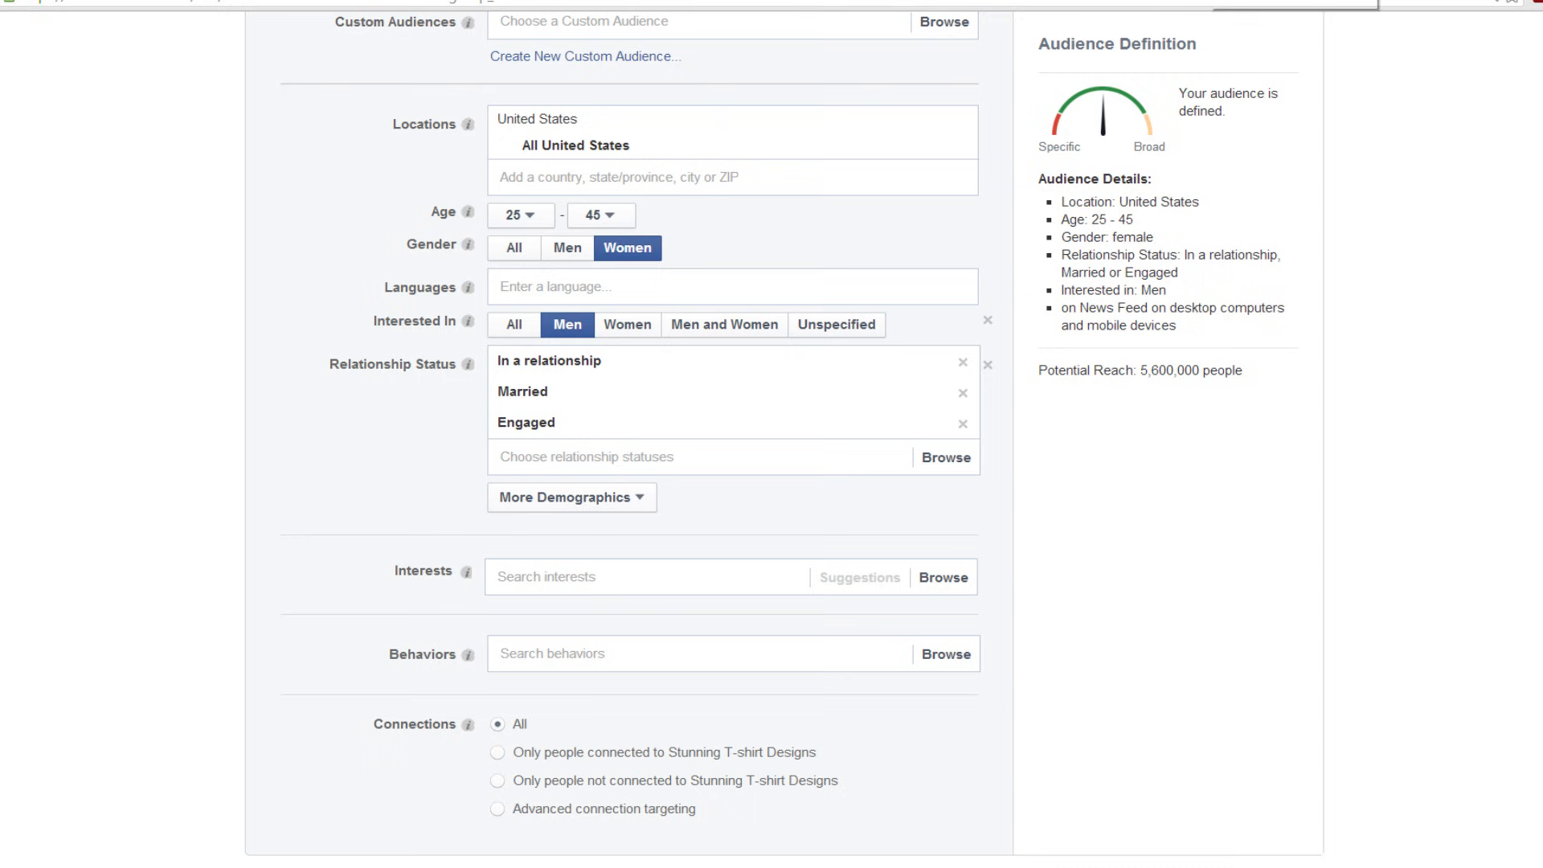
left_click(1209, 0)
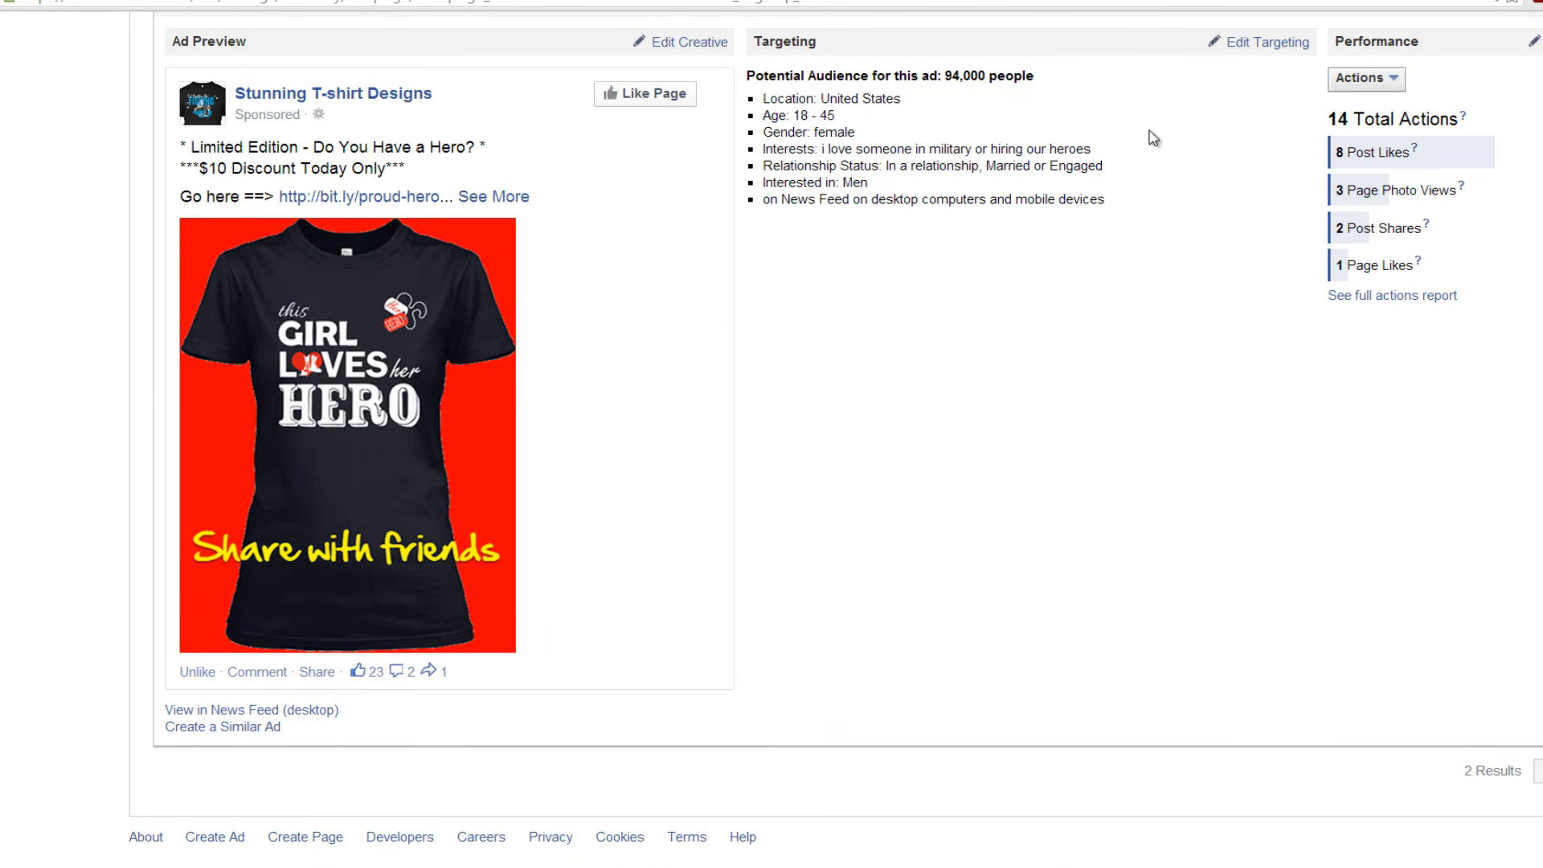
scroll(1153, 138, "up", 1)
scroll(1153, 138, "down", 1)
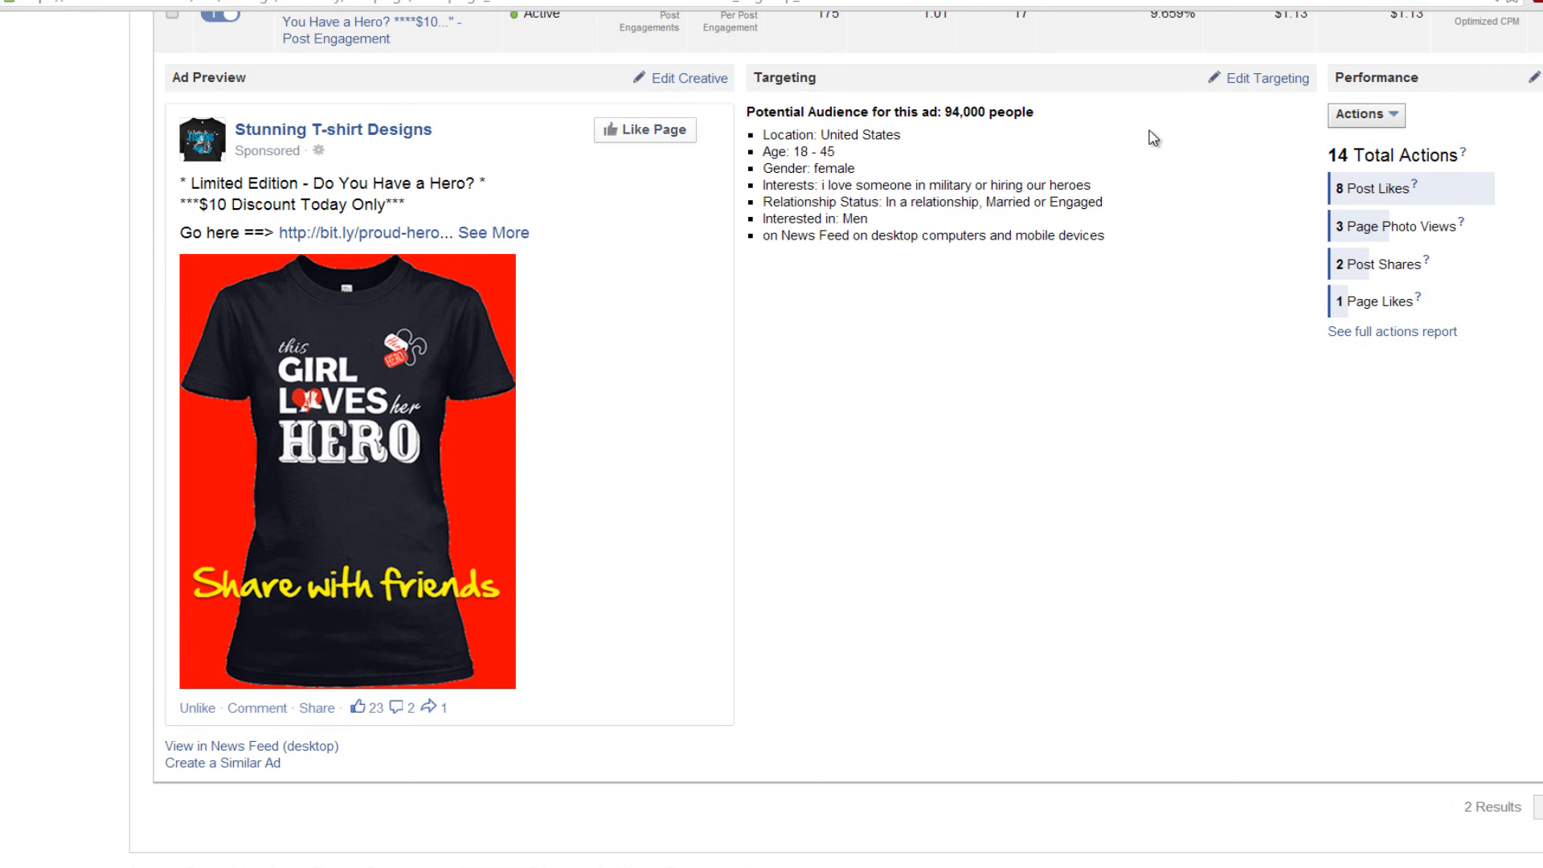
scroll(1153, 138, "up", 3)
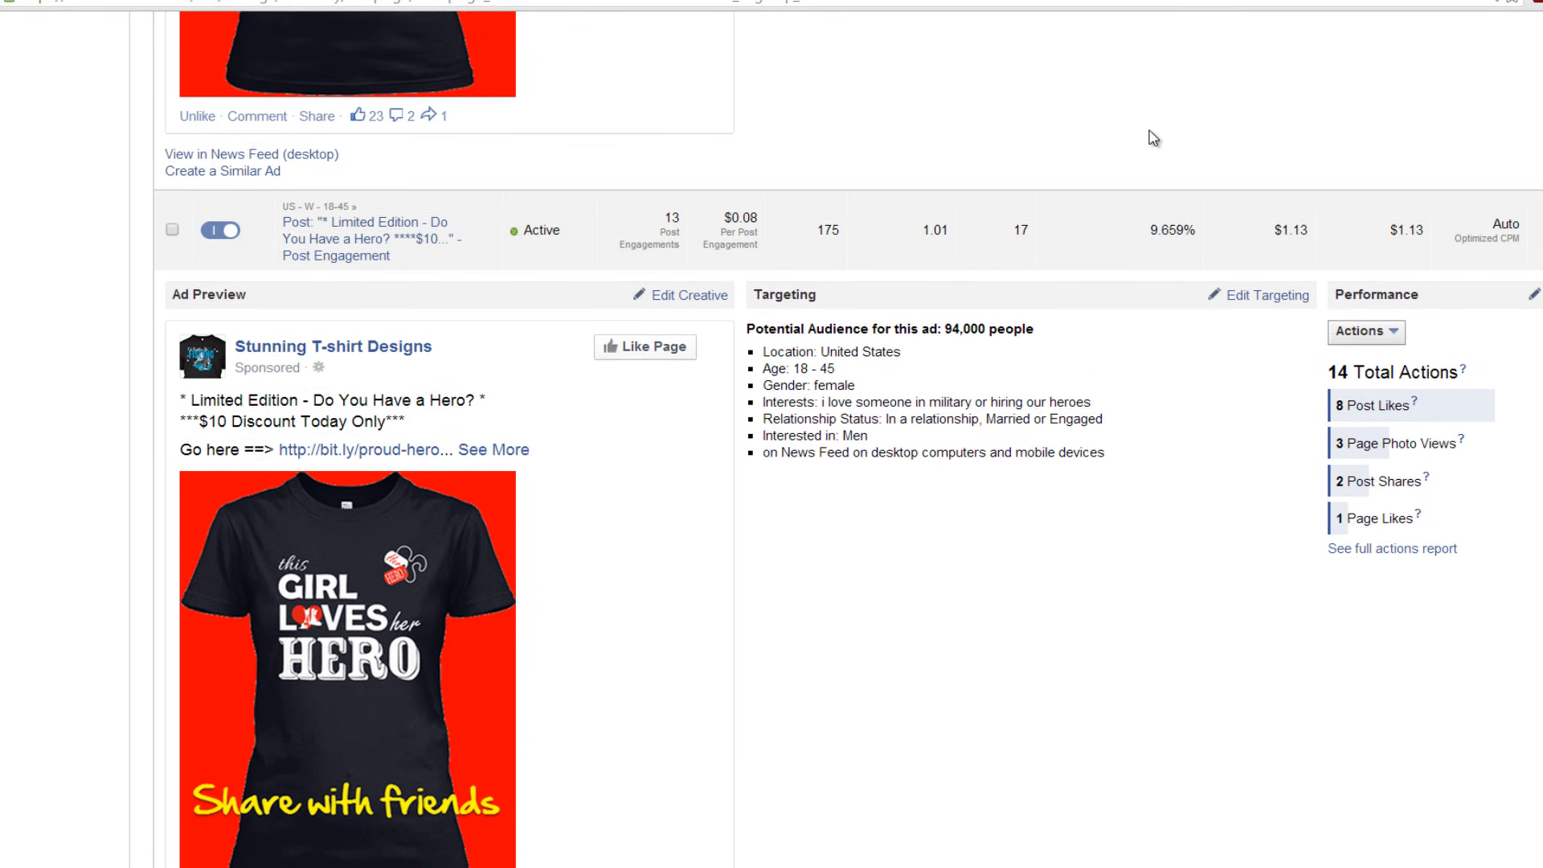
scroll(1153, 139, "up", 5)
scroll(1153, 138, "down", 2)
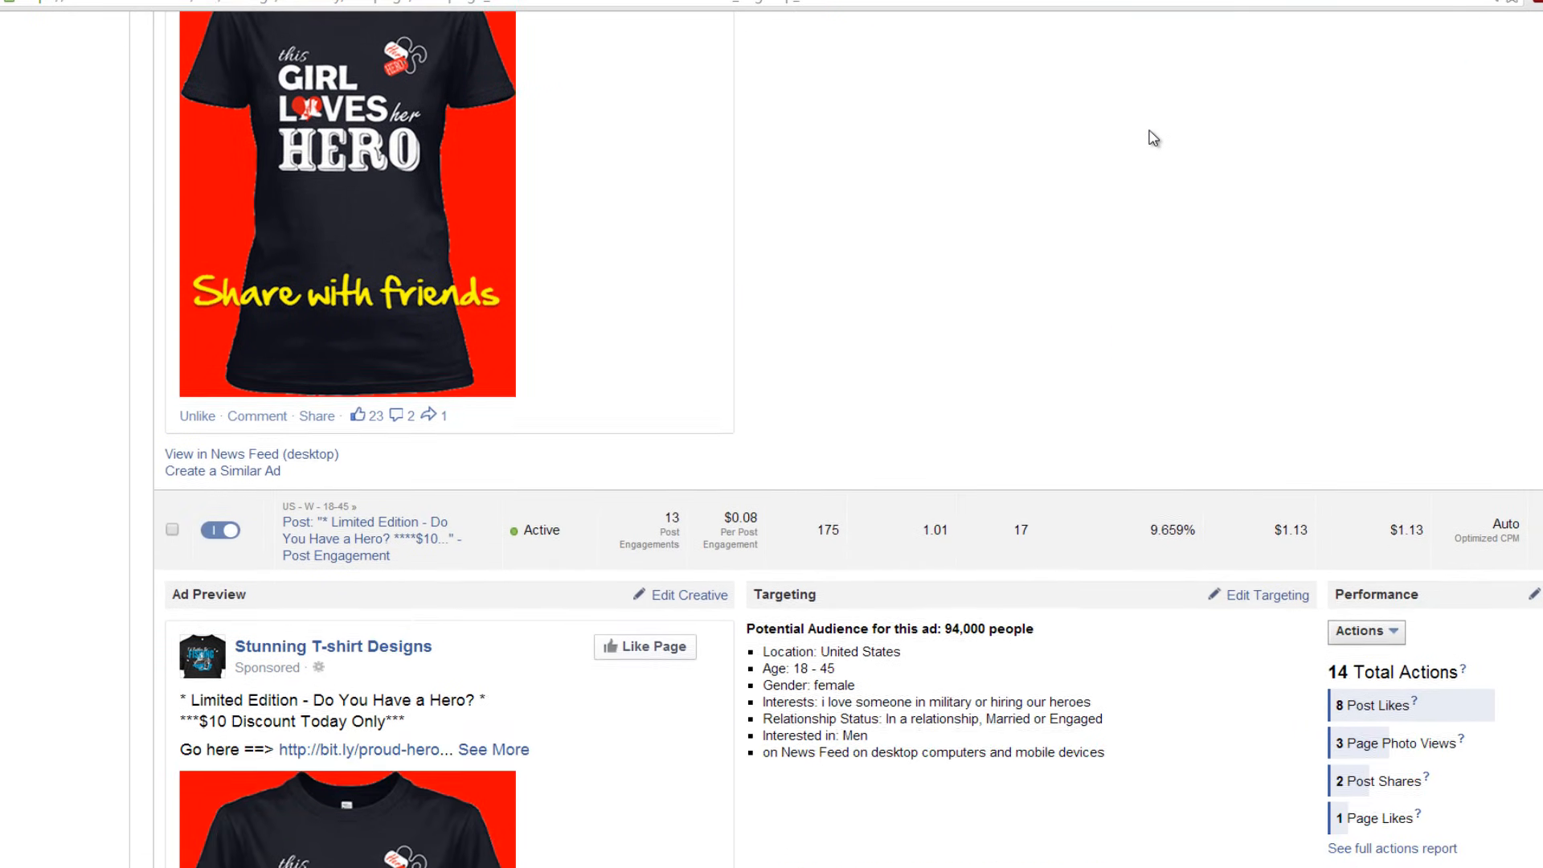
scroll(1153, 138, "down", 6)
scroll(1153, 138, "up", 1)
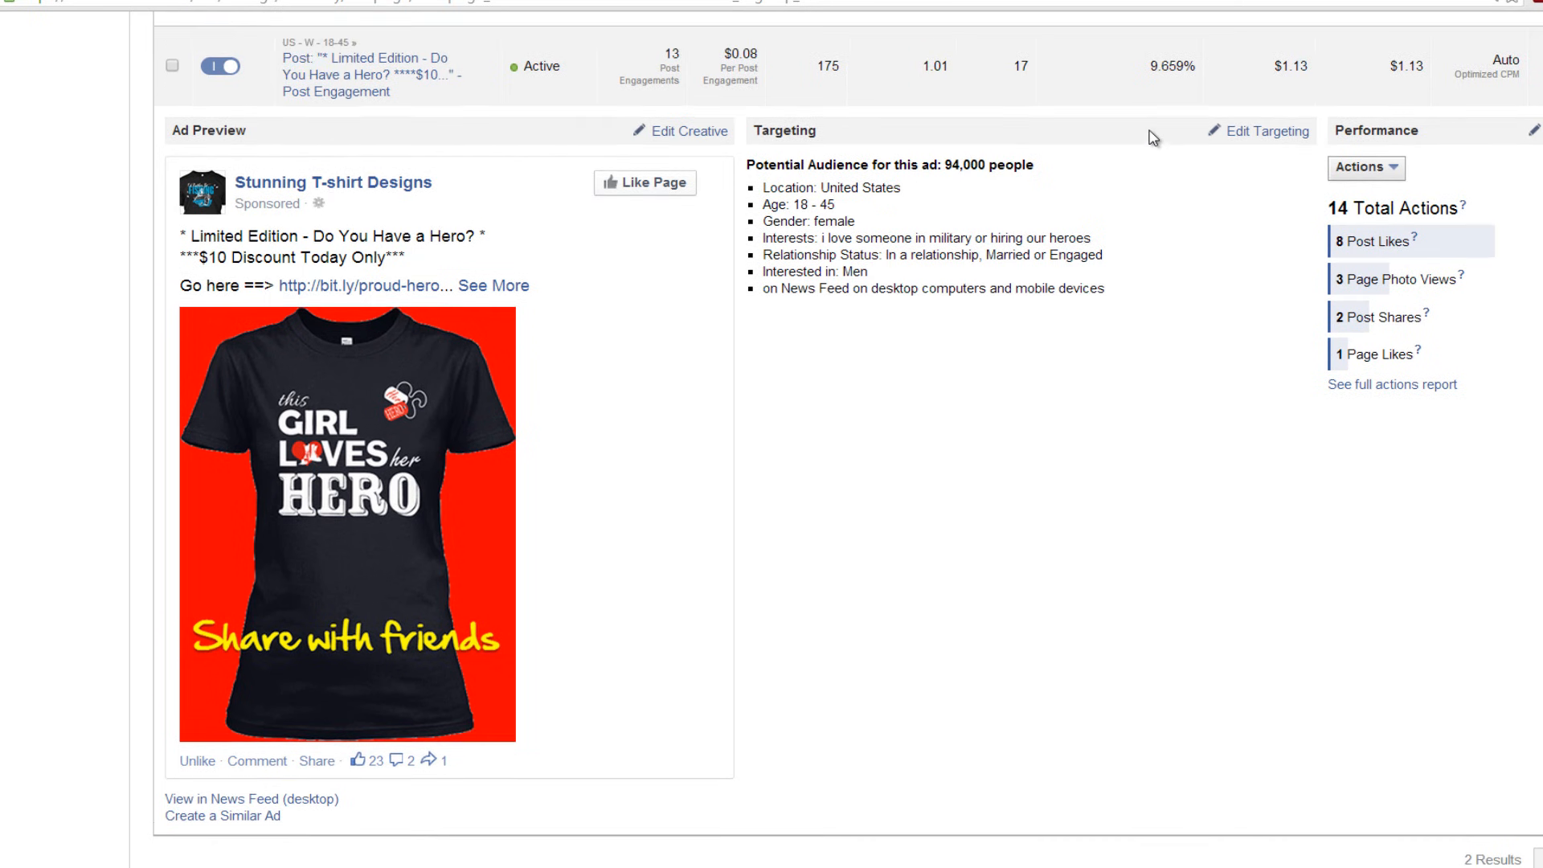
scroll(1153, 138, "up", 1)
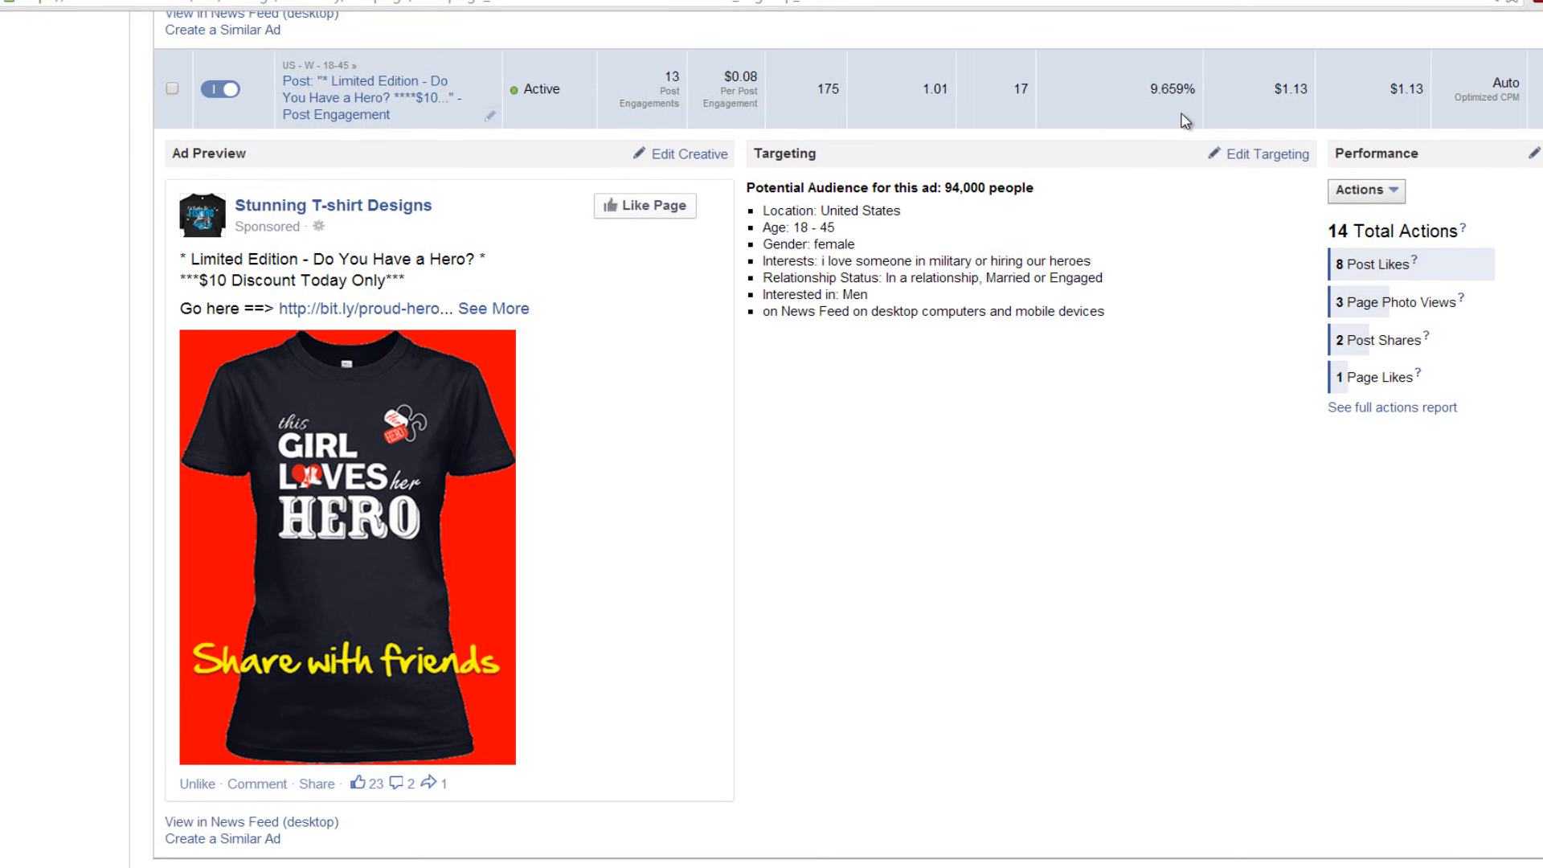
Highlight the performance row of the second 'US - W - 18-45' ad and expand its details again.
left_click_drag(1002, 105, 282, 72)
left_click_drag(141, 67, 140, 68)
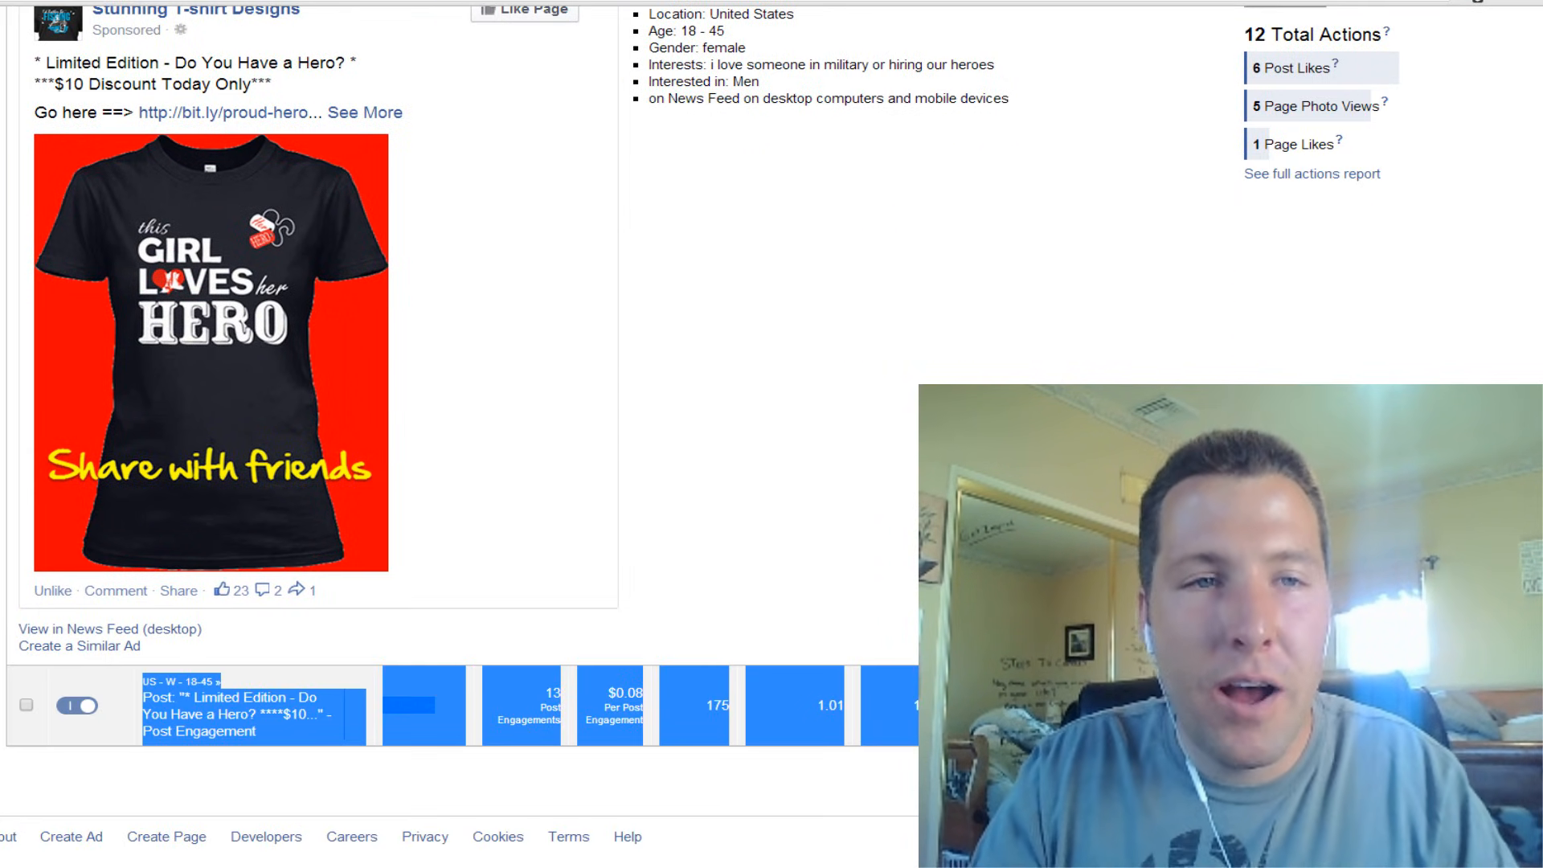
left_click(233, 714)
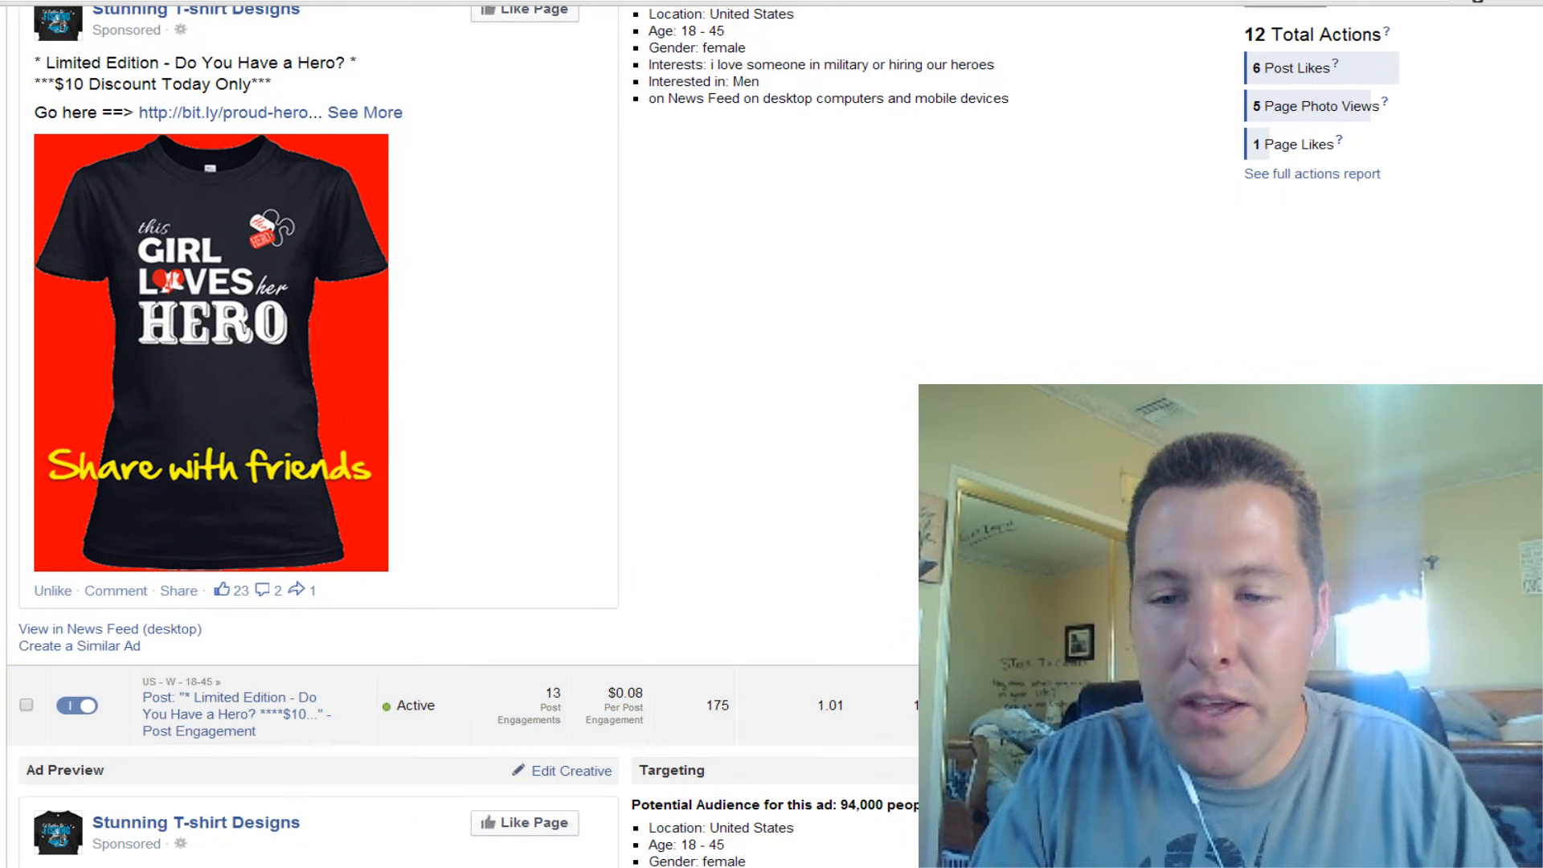